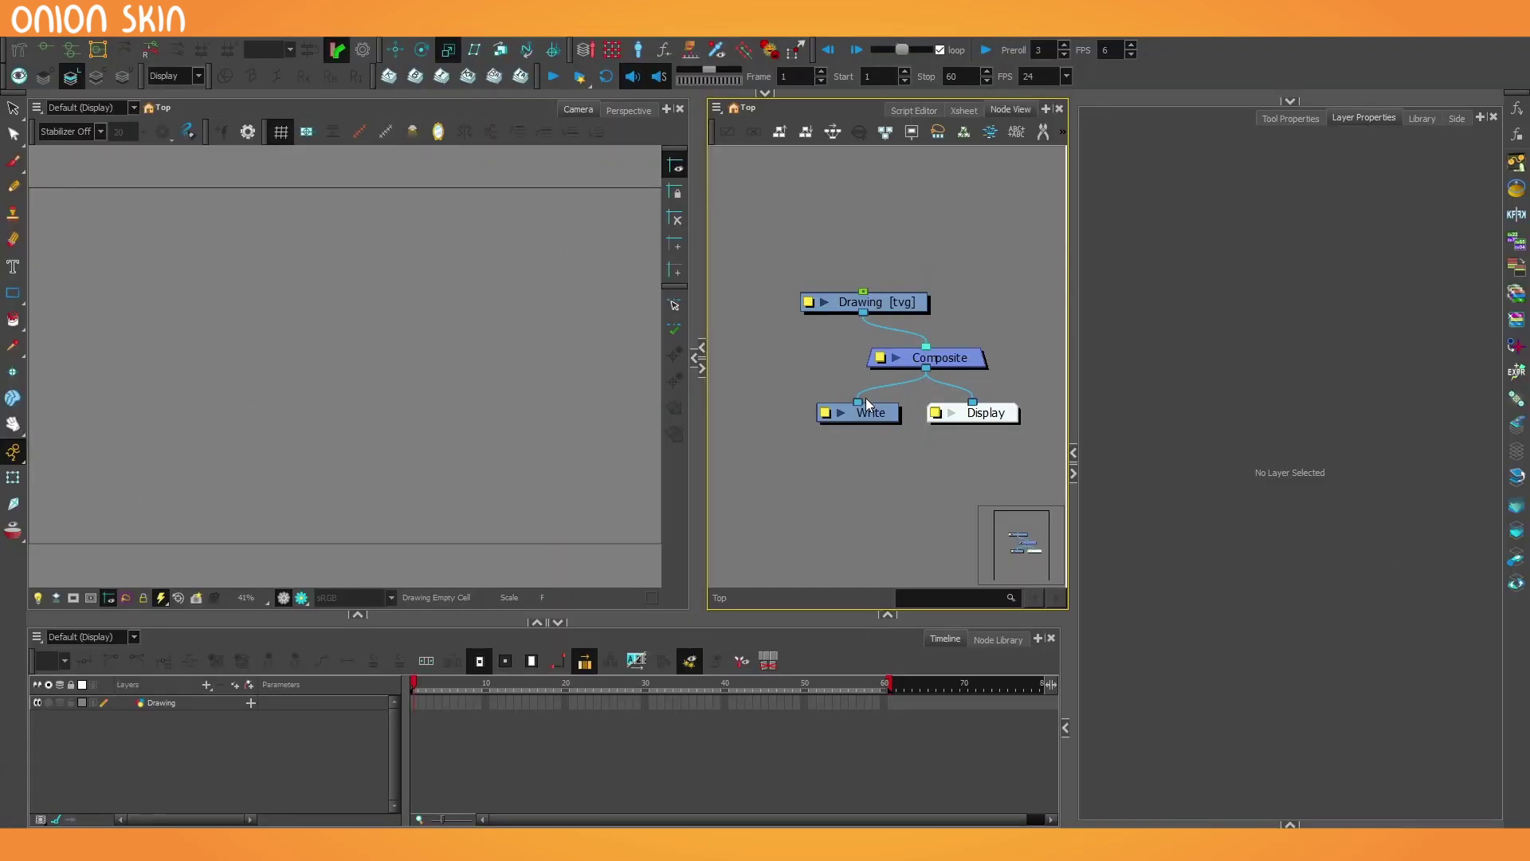
Select the Drawing layer and add a yellow colour (RGB 255, 255, 31) to the BasicFlame palette
left_click_drag(758, 249, 858, 323)
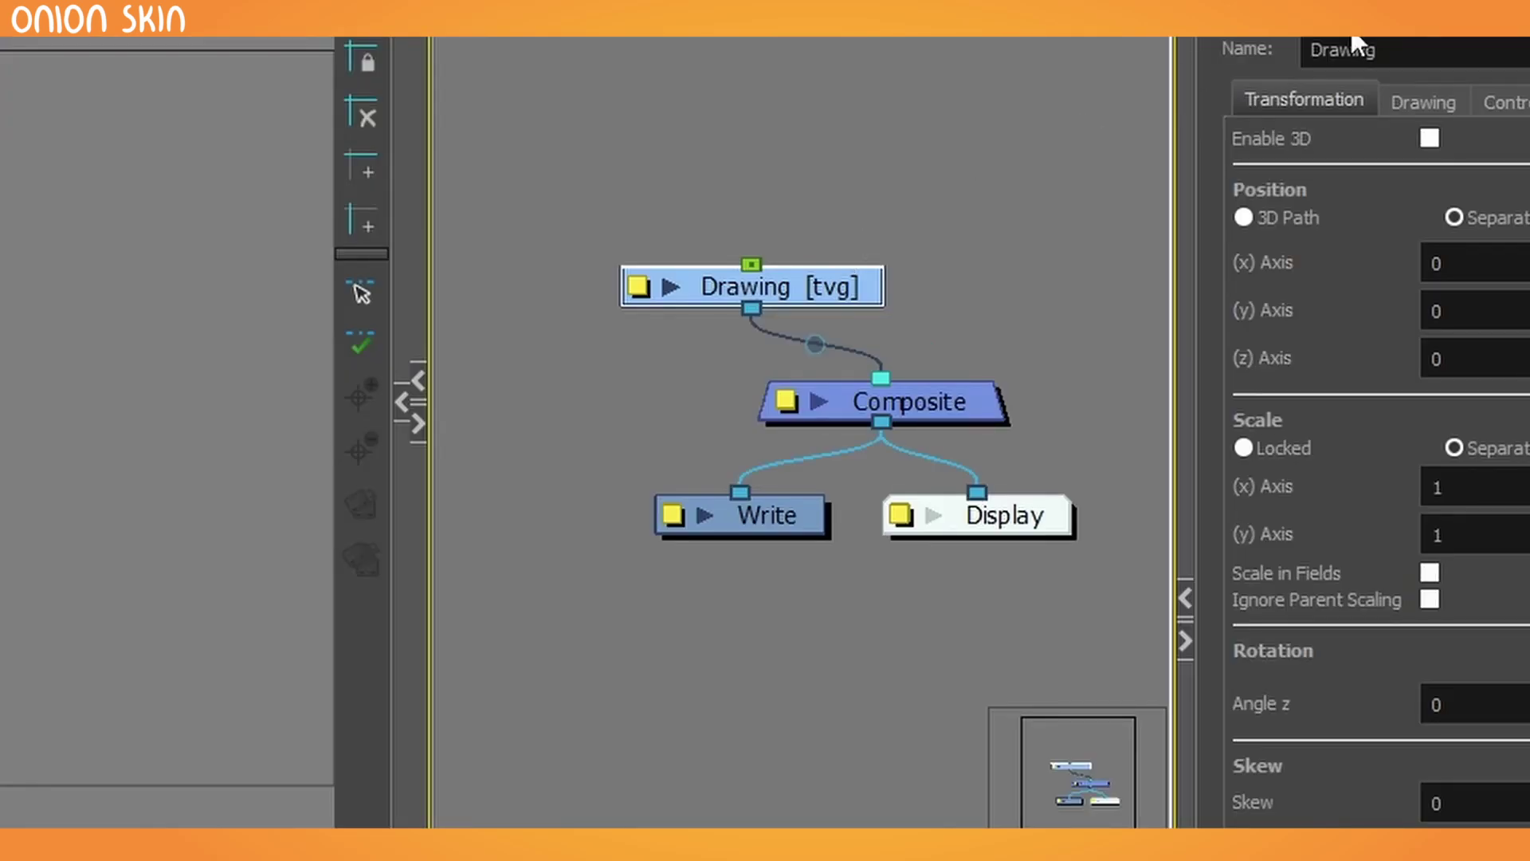
left_click_drag(1280, 103, 1292, 462)
left_click_drag(1158, 262, 1158, 240)
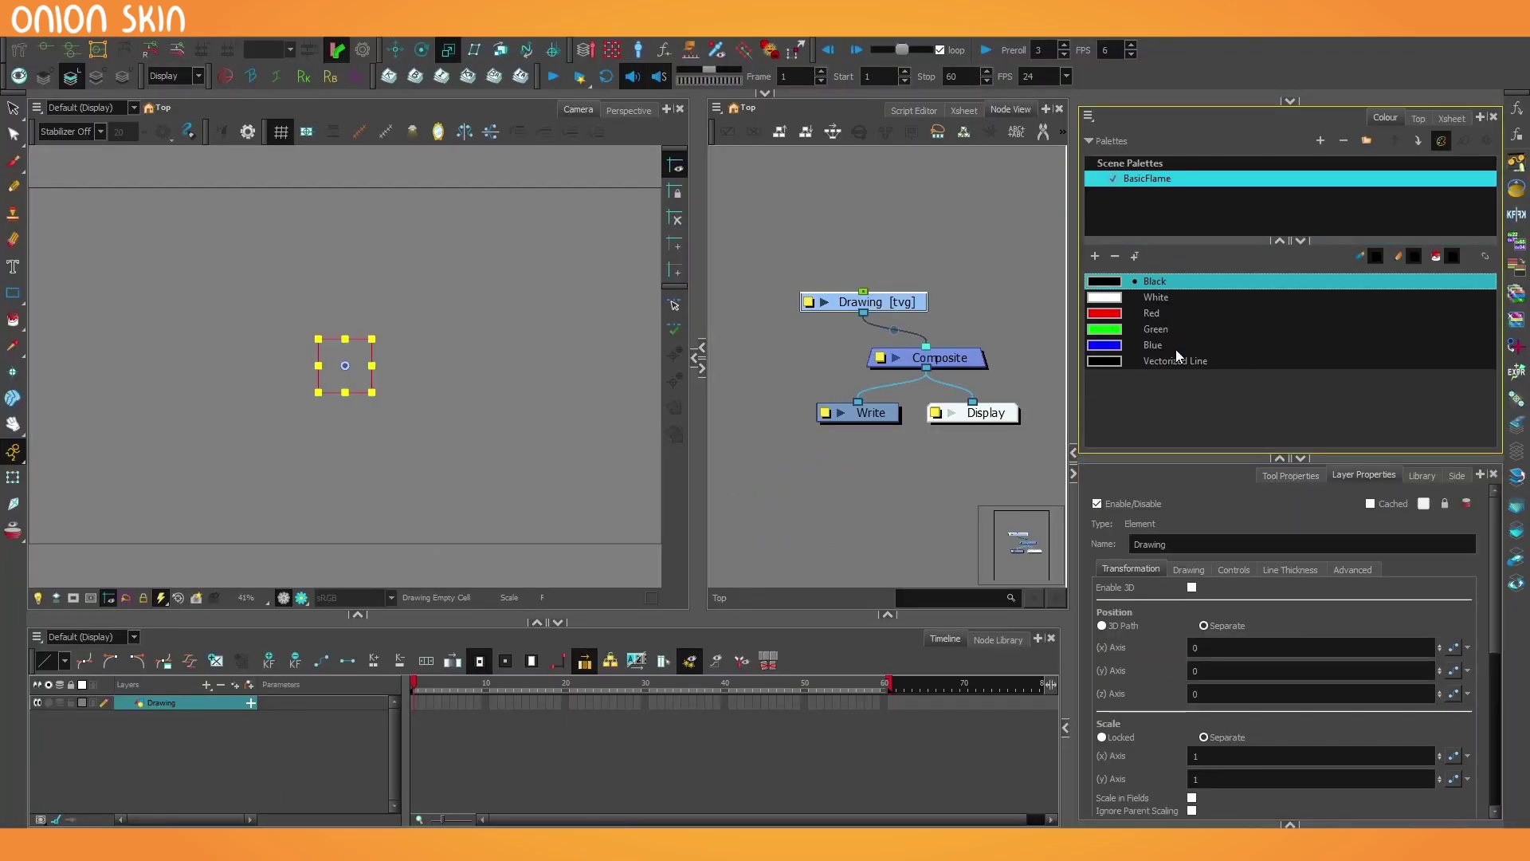
left_click(1095, 256)
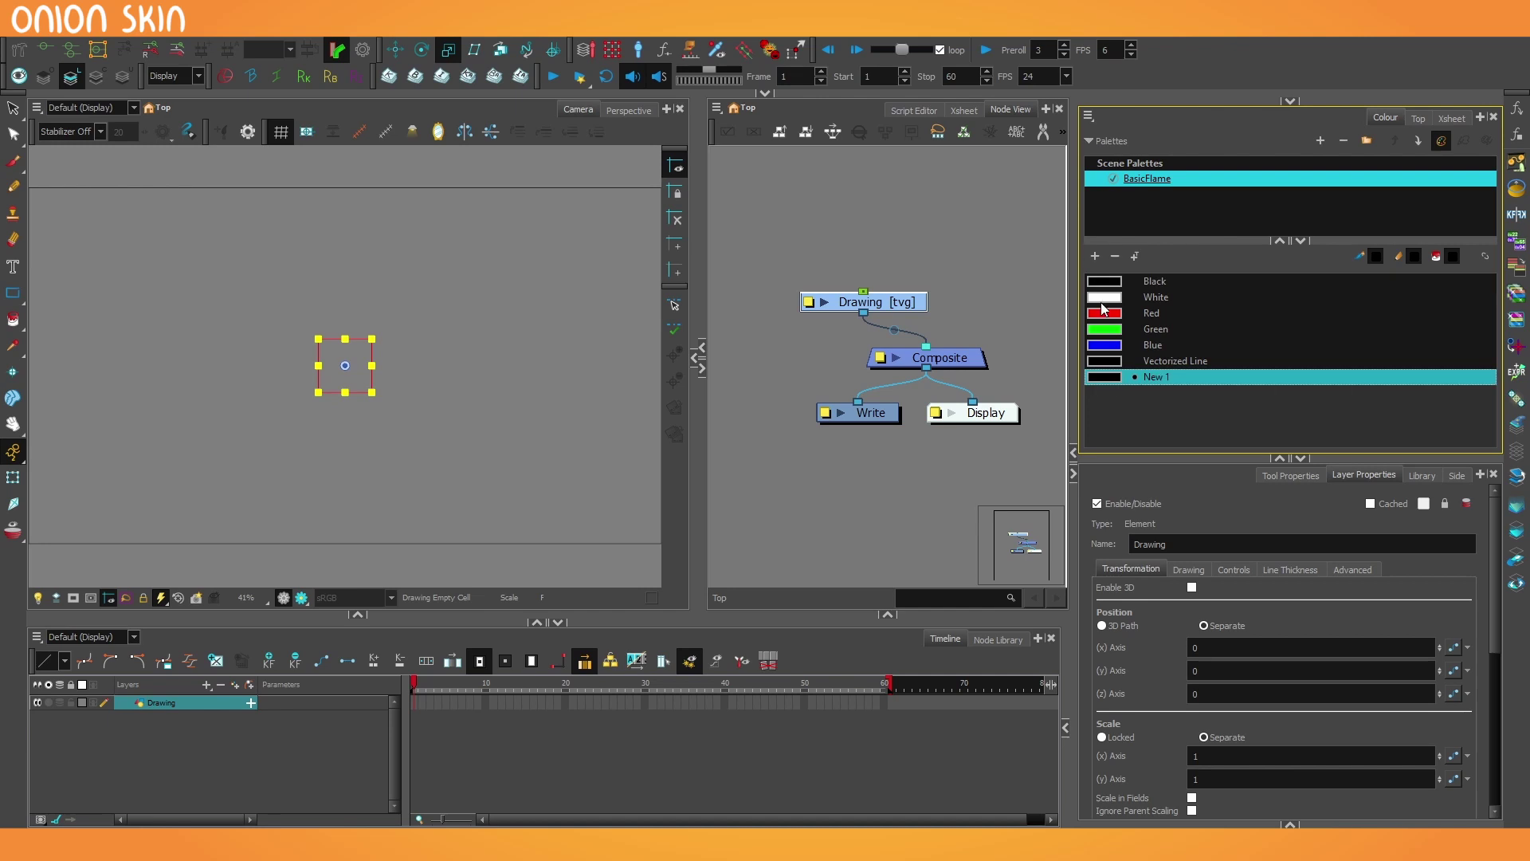
double_click(1101, 379)
left_click(799, 471)
left_click(780, 295)
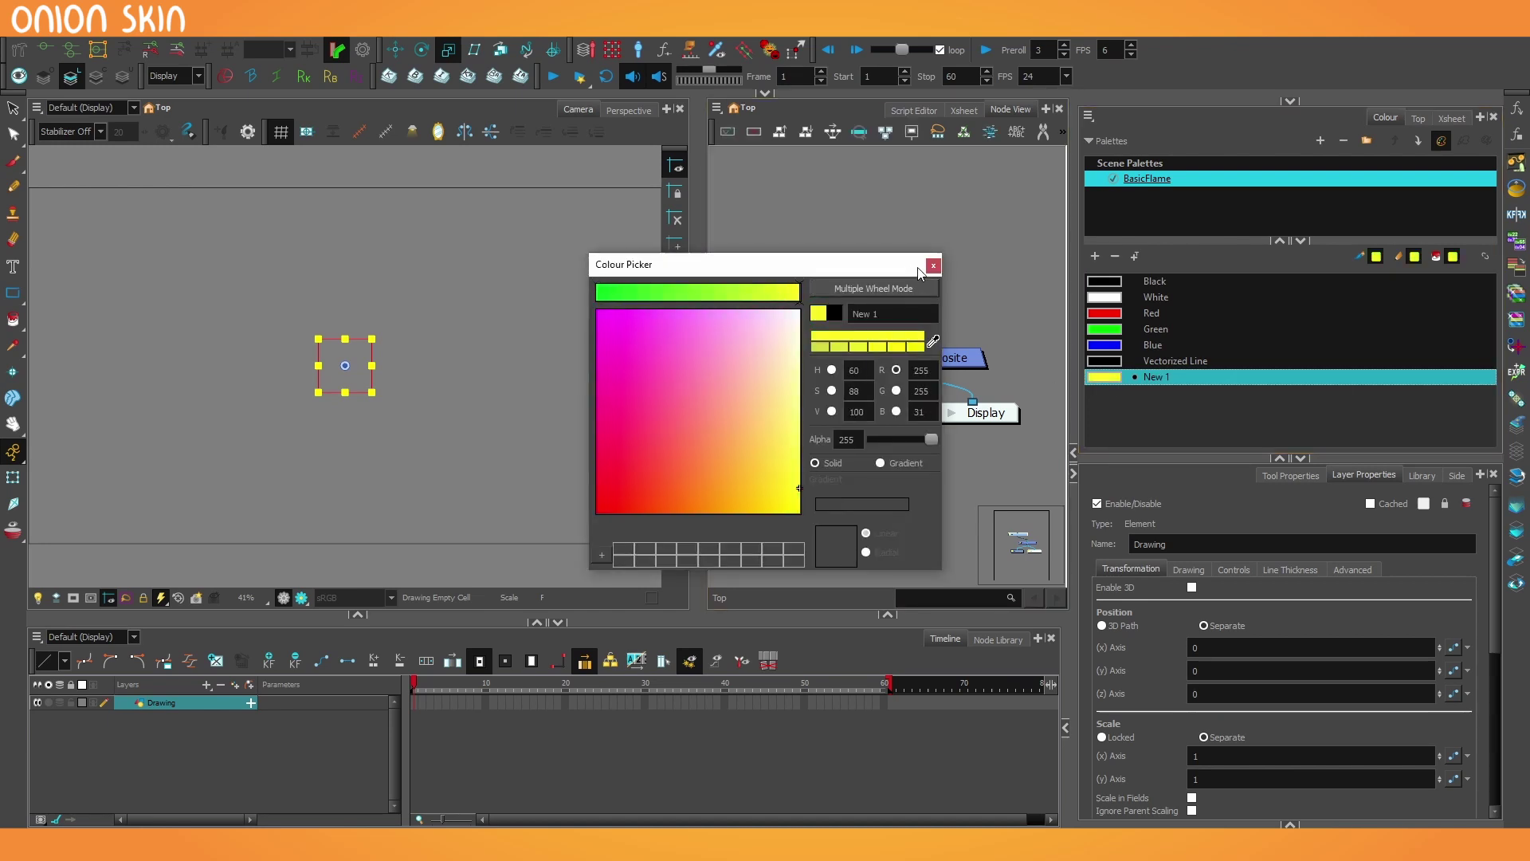
left_click(932, 267)
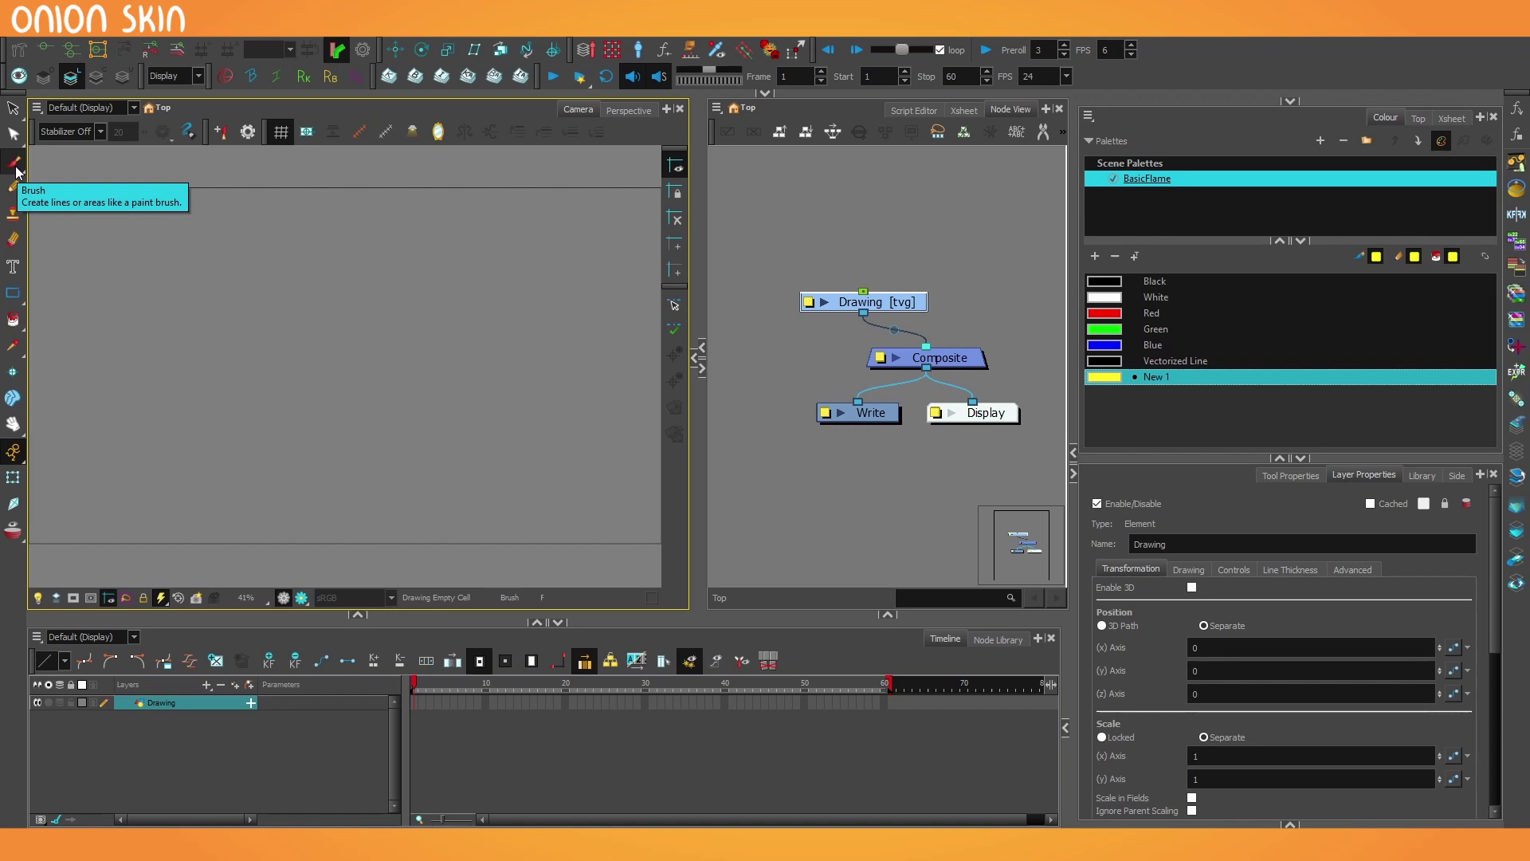
Paint a flame animation frame by frame on the Drawing layer with the yellow Brush, starting at frame 1
left_click(414, 703)
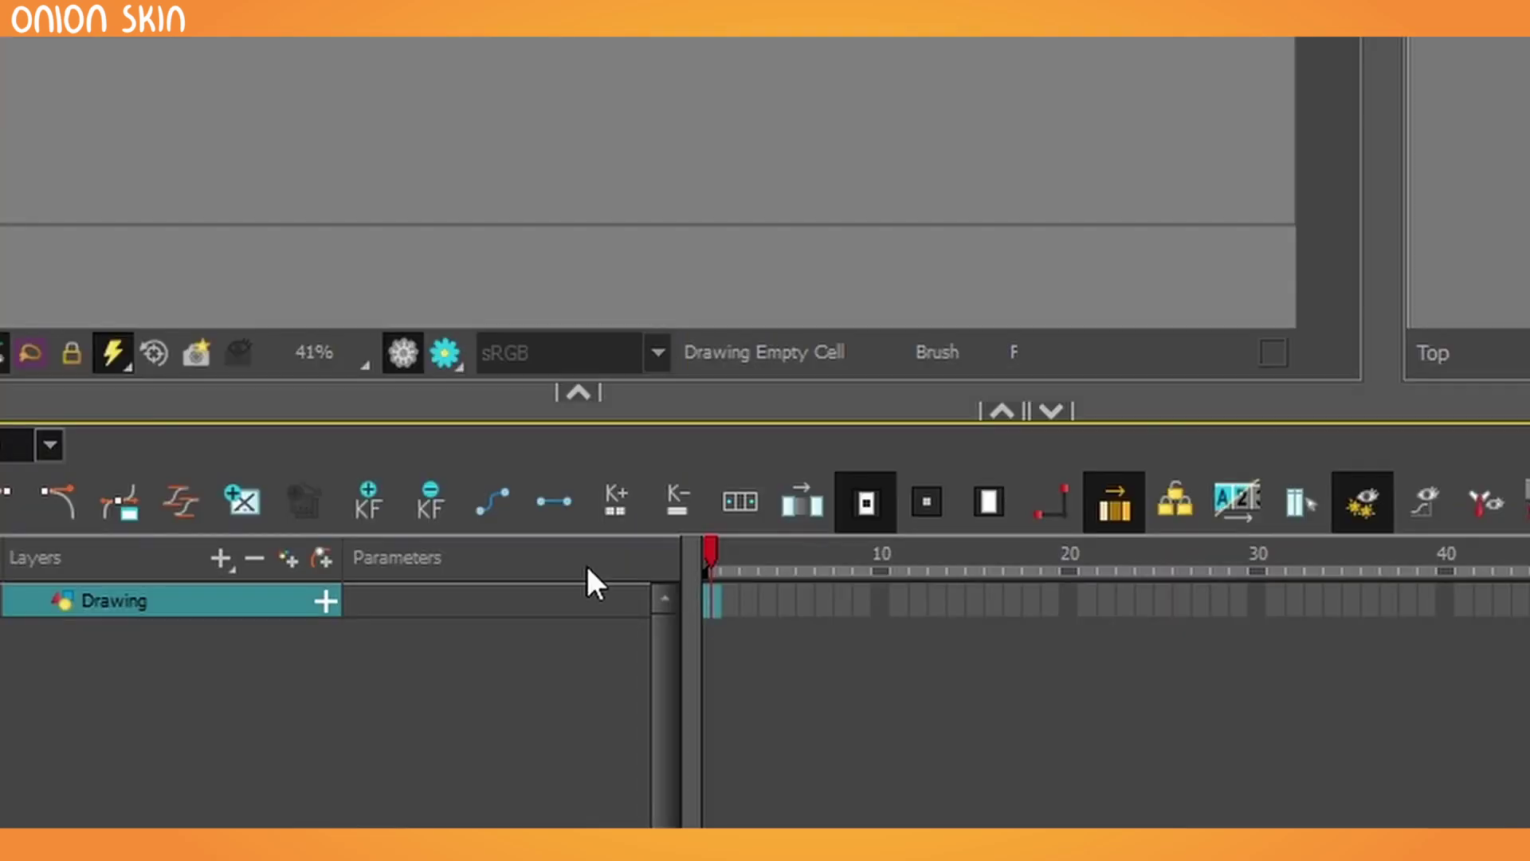
left_click(238, 509)
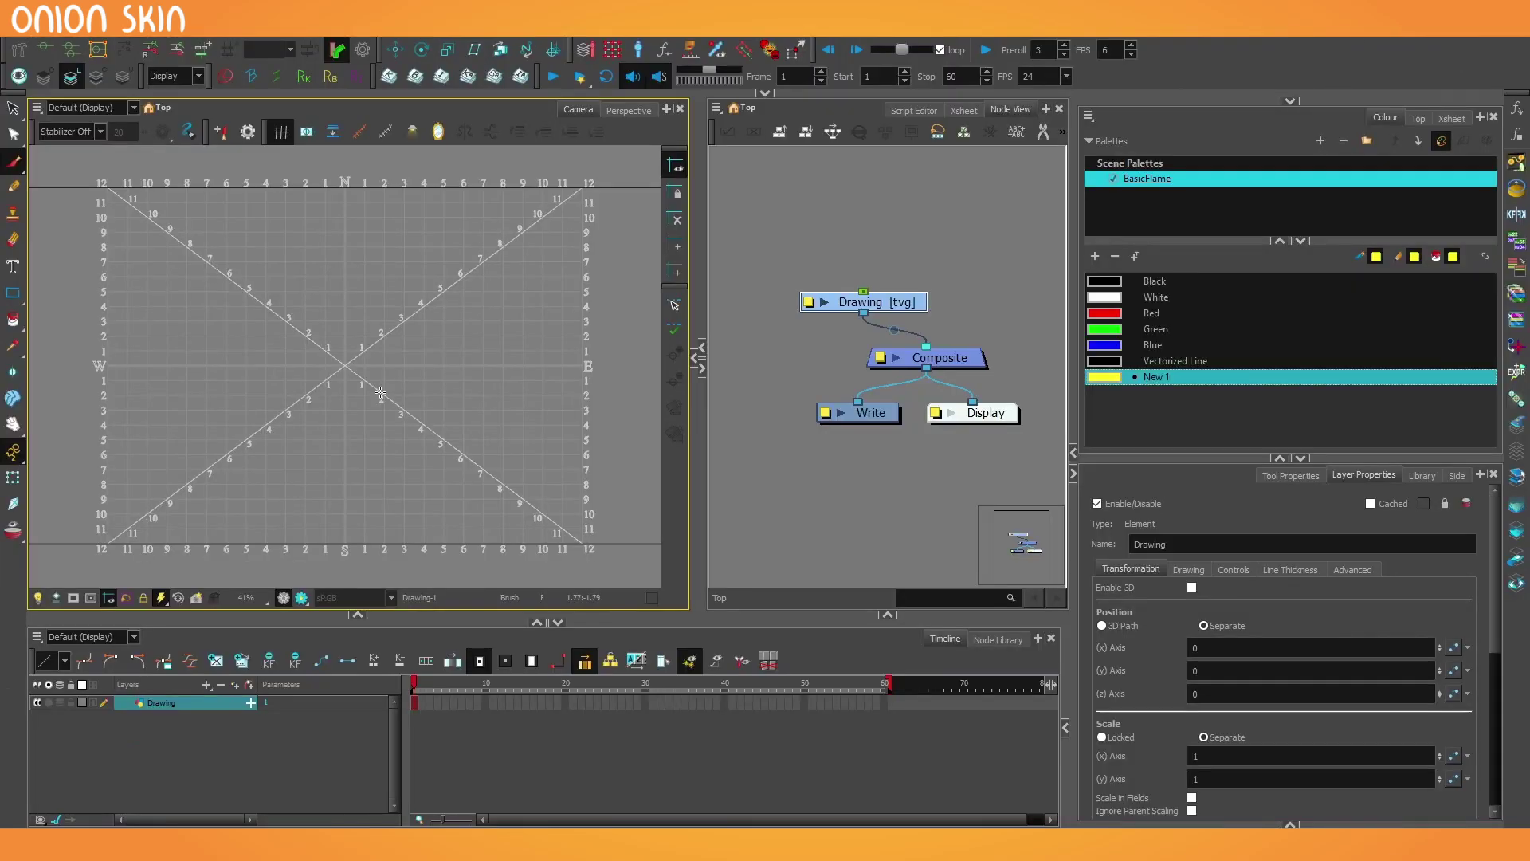
scroll(380, 392, "up", 4)
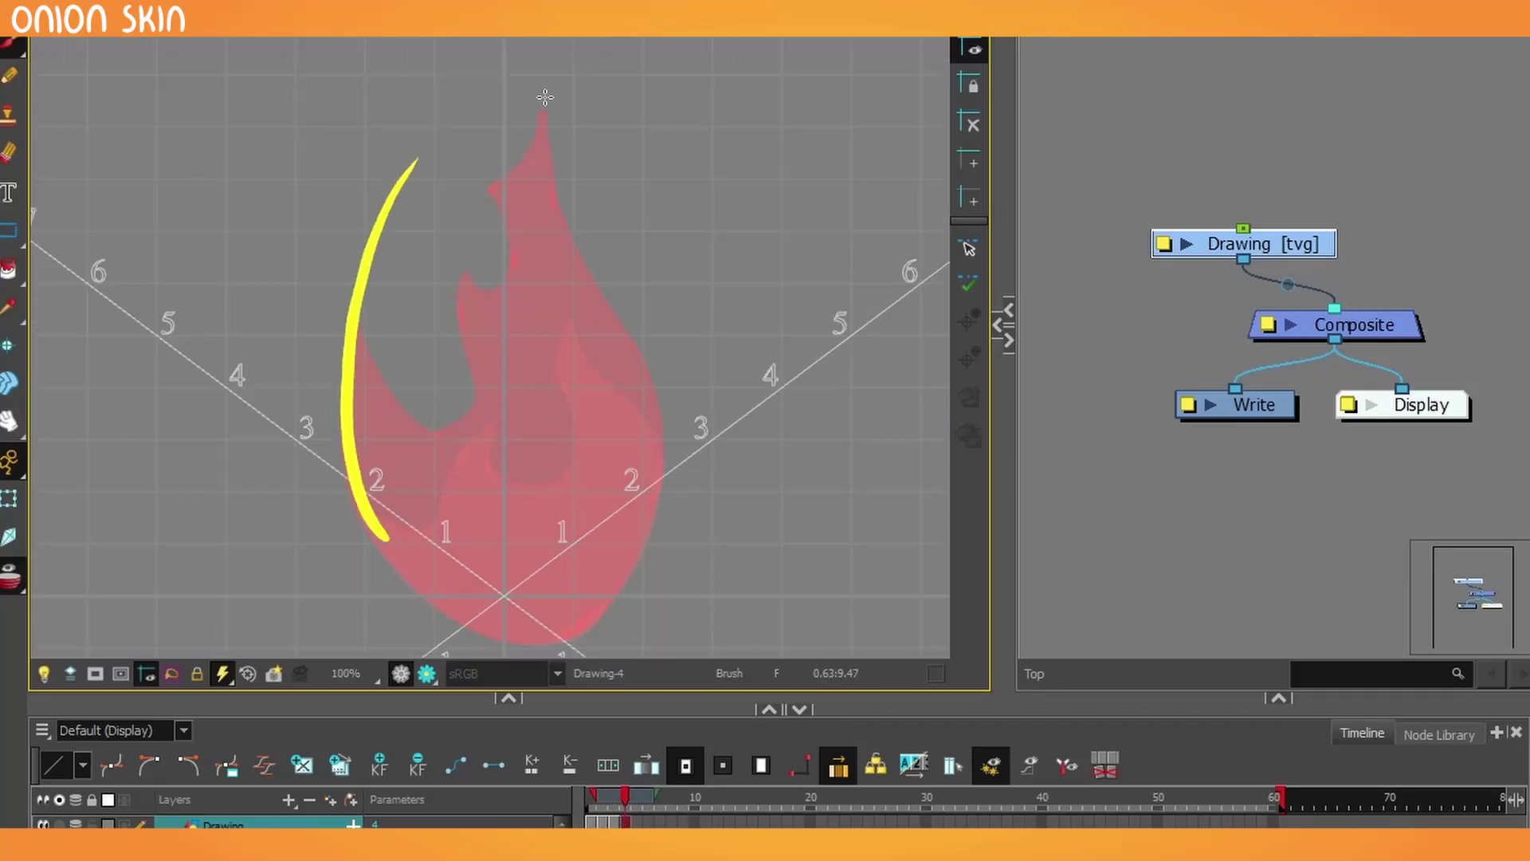
left_click_drag(536, 65, 615, 516)
left_click_drag(619, 510, 387, 538)
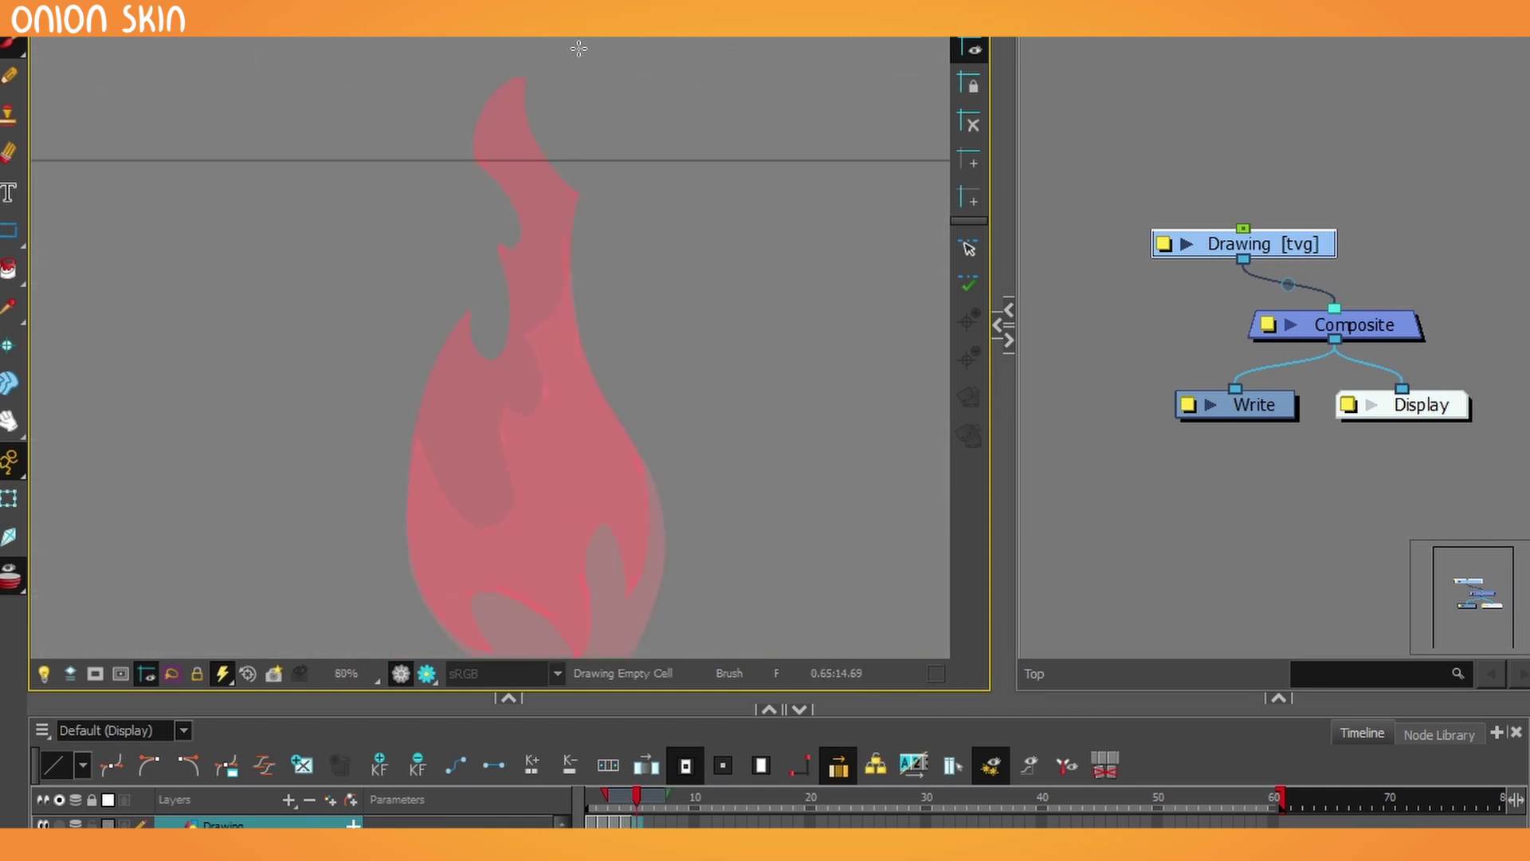
left_click_drag(550, 484, 647, 436)
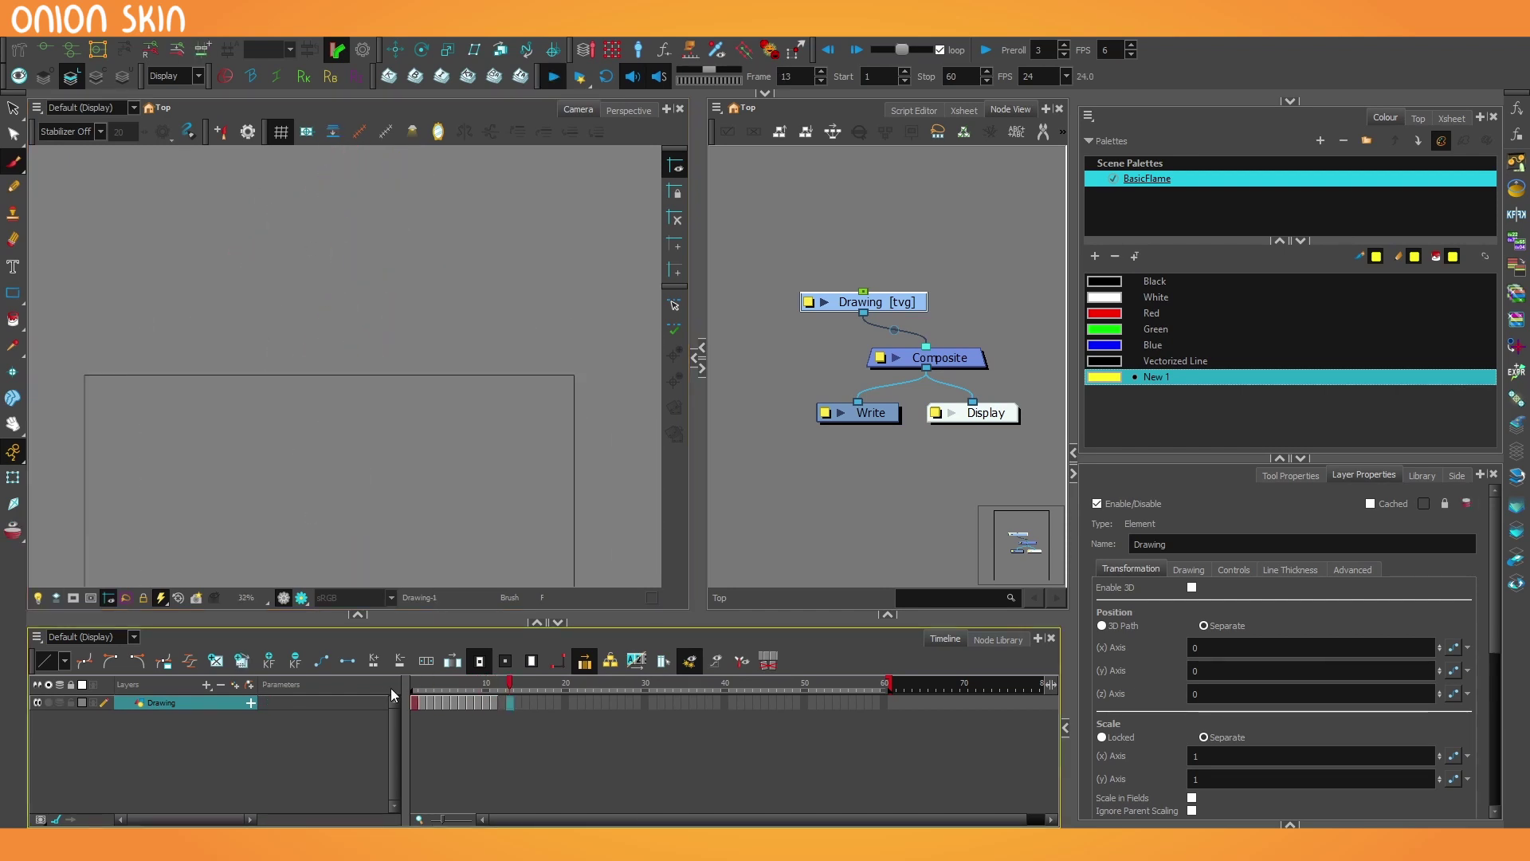
Play back the flame animation and step through its individual drawings to check the motion
left_click(544, 74)
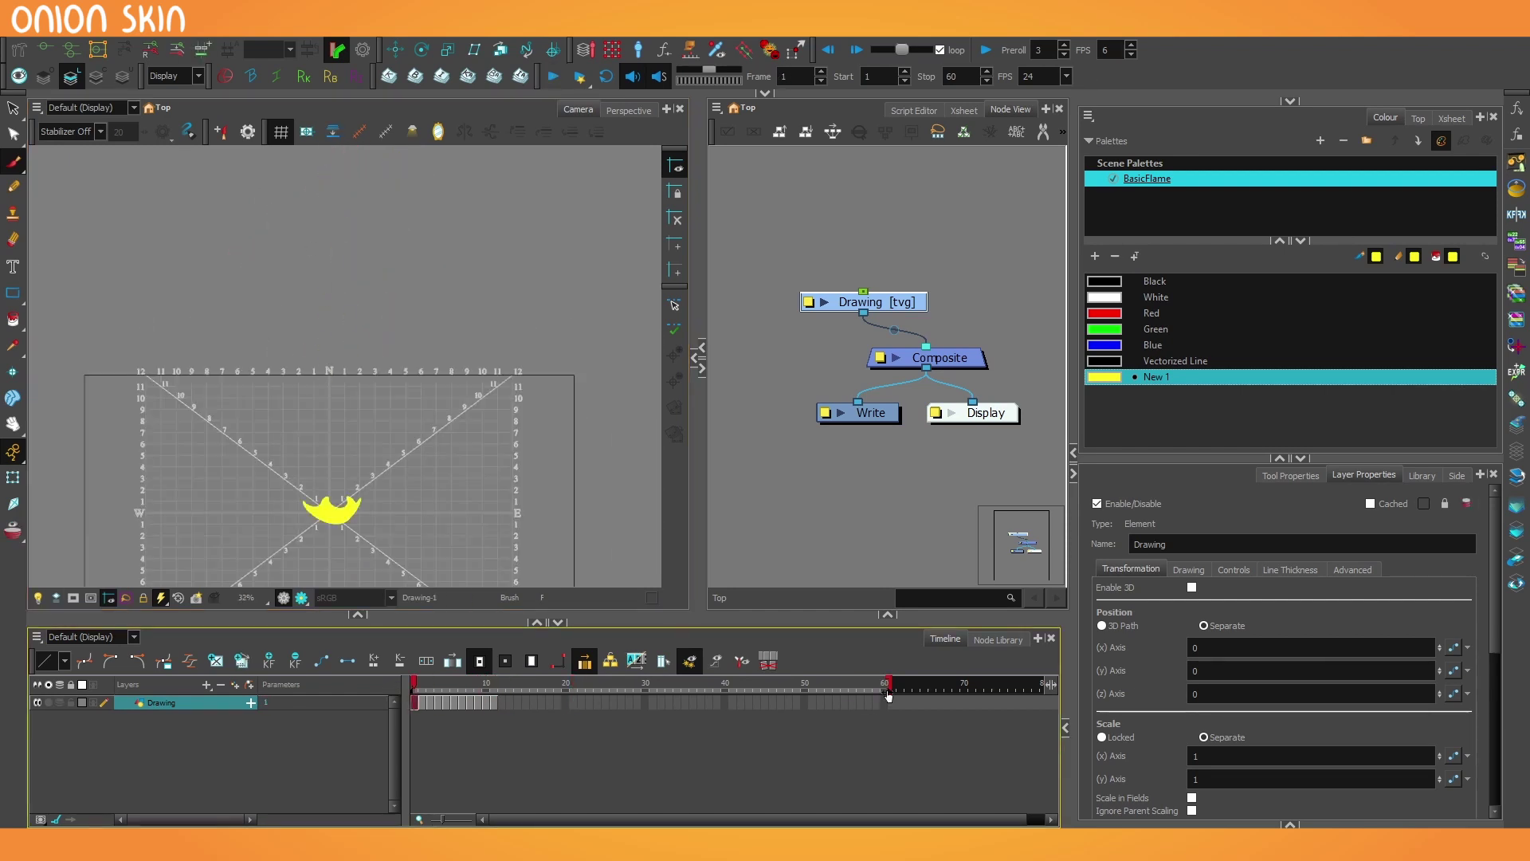
left_click(414, 696)
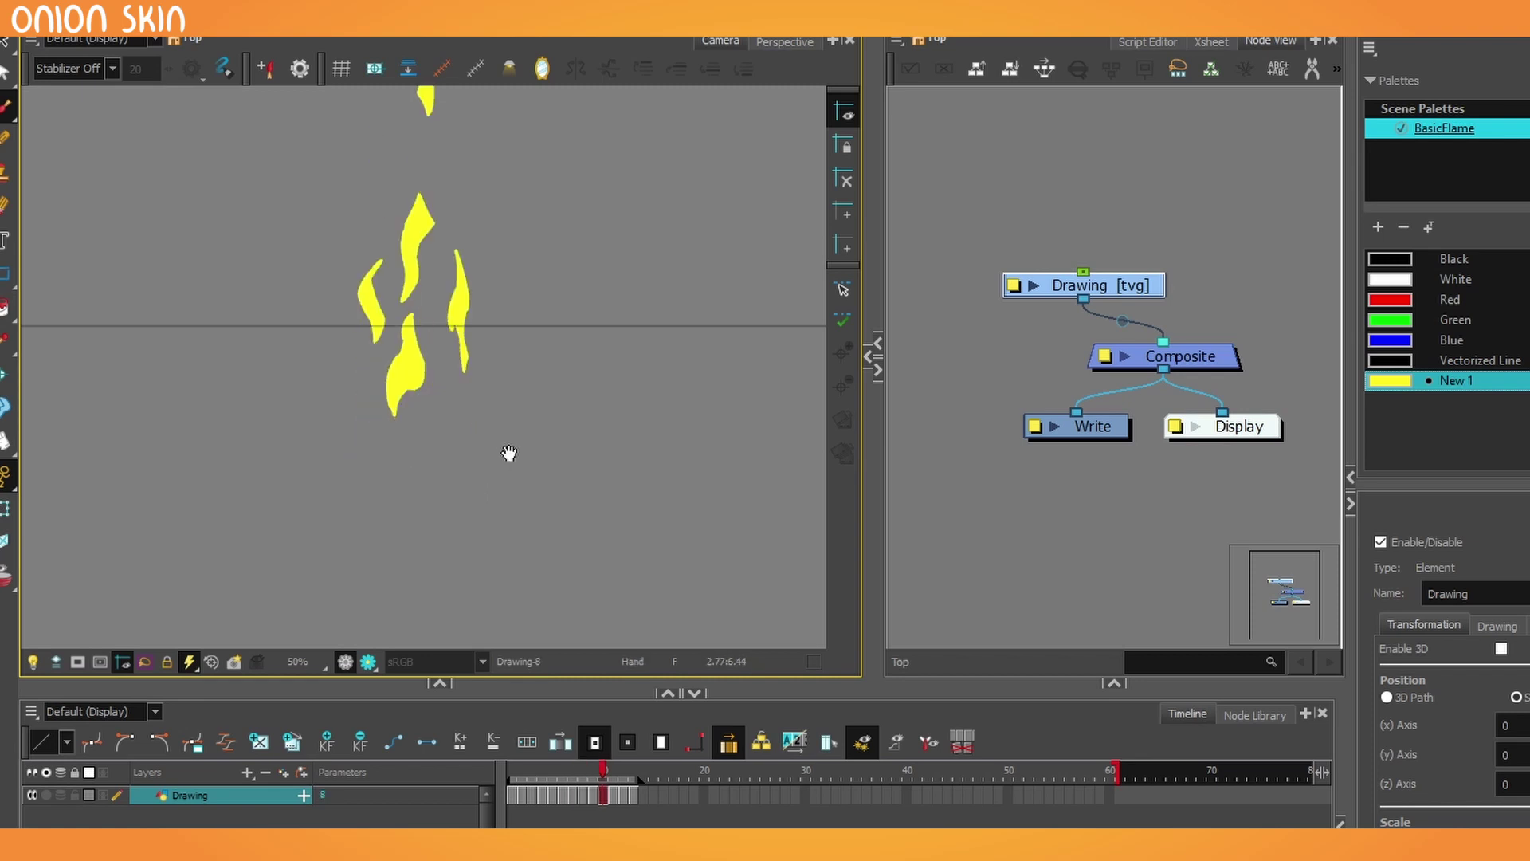
left_click_drag(510, 452, 501, 561)
scroll(500, 561, "down", 1)
key(".")
key(".")
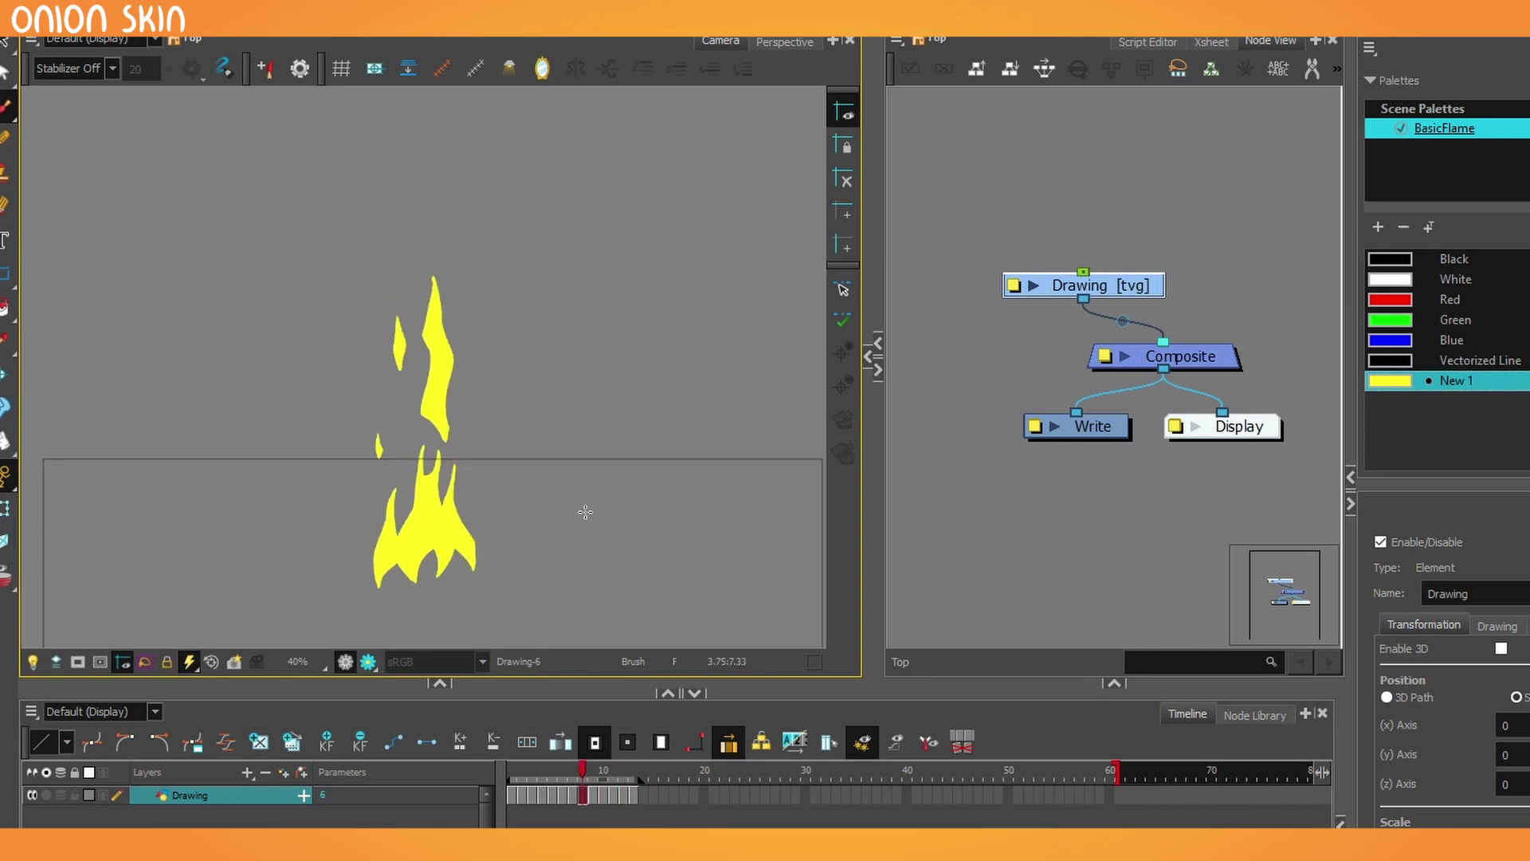
Rename the drawing layer Flame and detach its node from the Composite
double_click(1421, 589)
type("Flame")
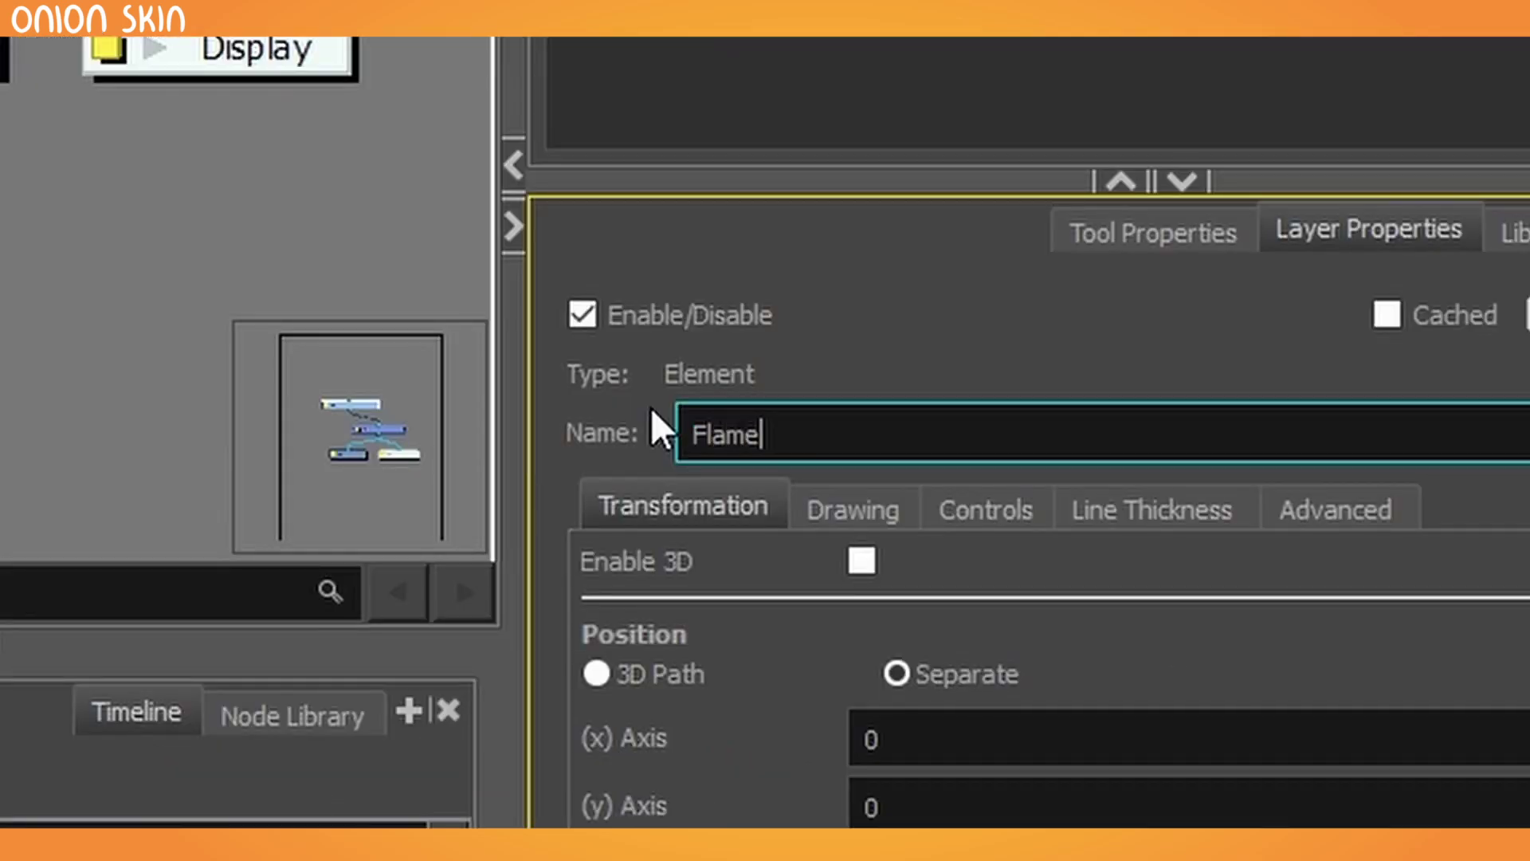
scroll(220, 61, "down", 1)
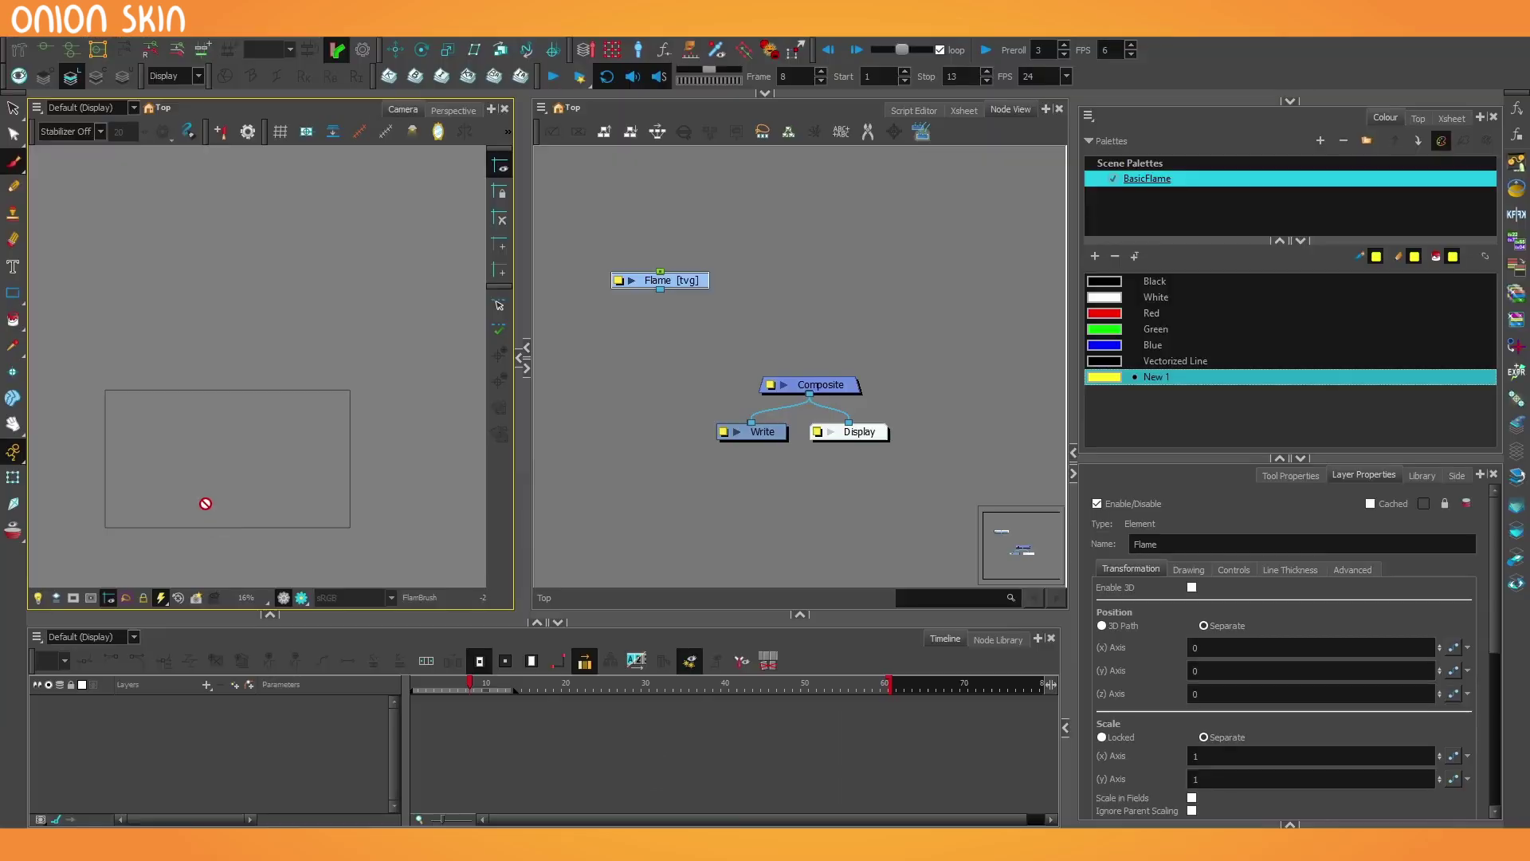
Add a Visualizer node from the basic Particle category and connect its image output to the Composite
scroll(205, 504, "up", 3)
left_click_drag(867, 365, 895, 473)
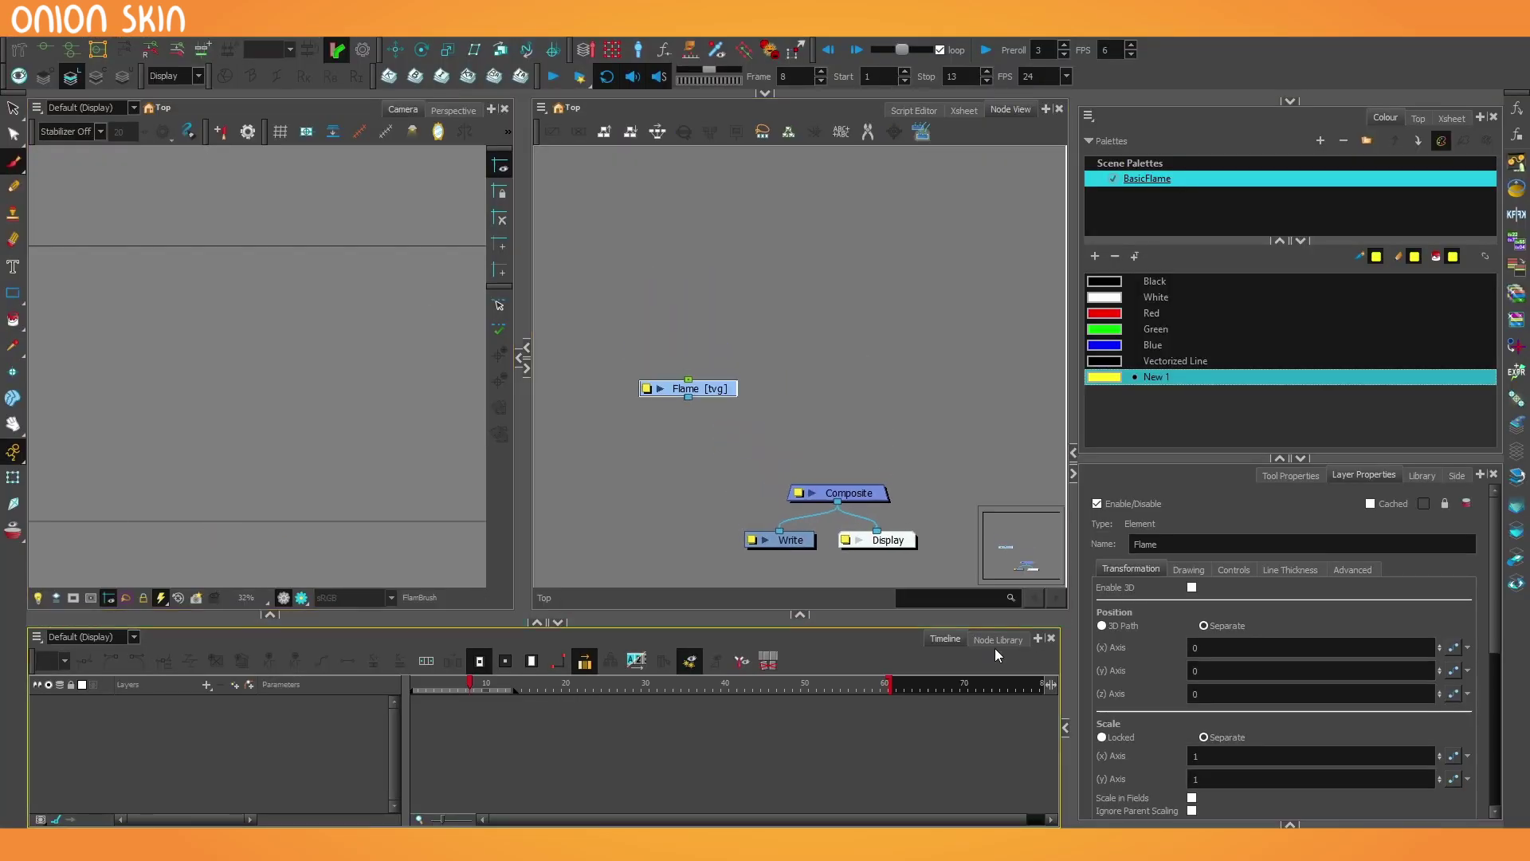
left_click(996, 640)
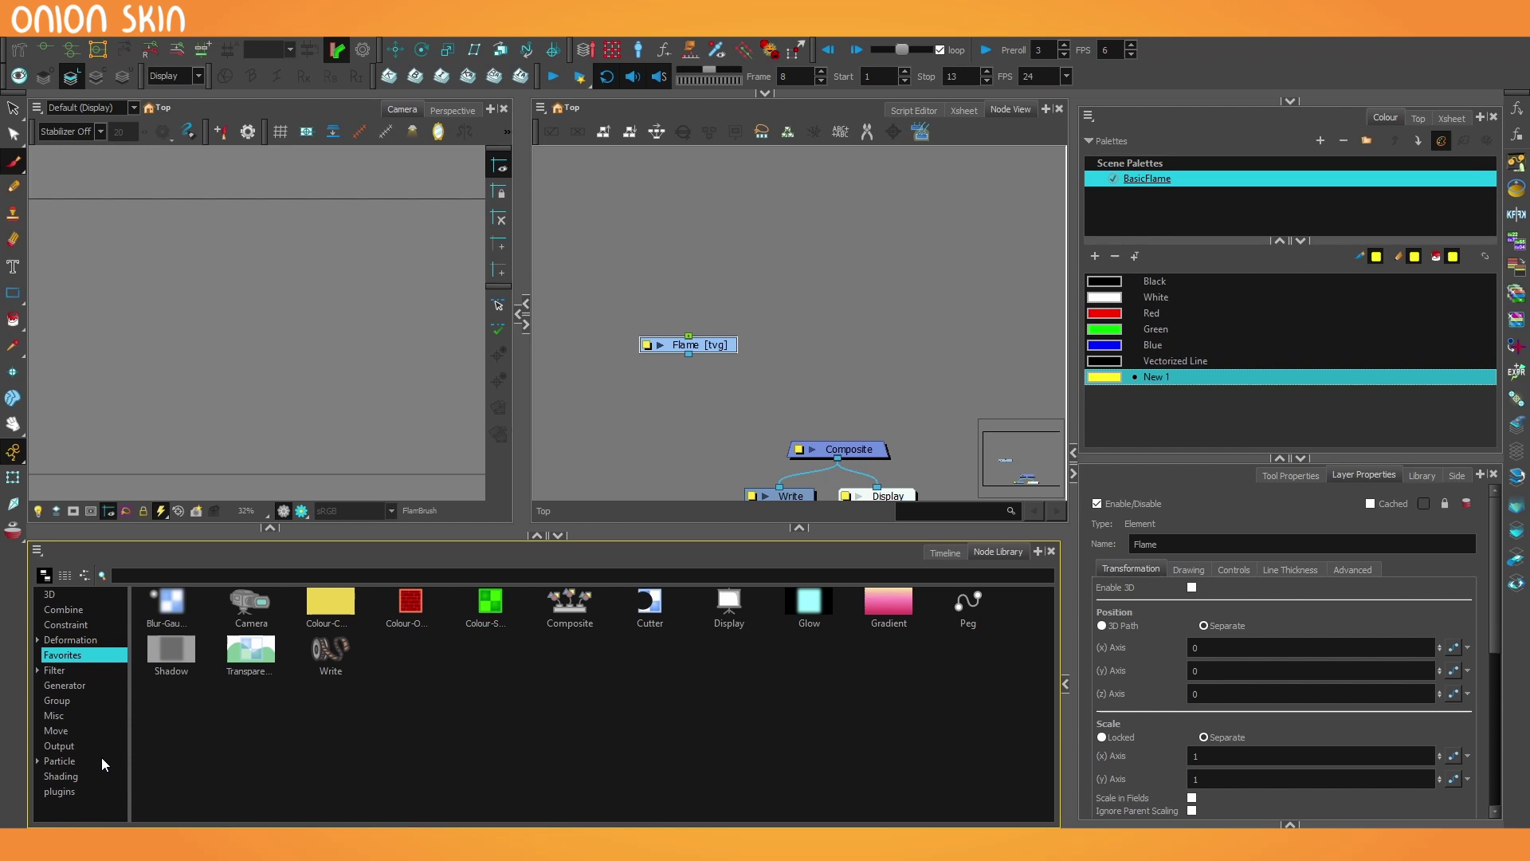
left_click(59, 760)
left_click(37, 761)
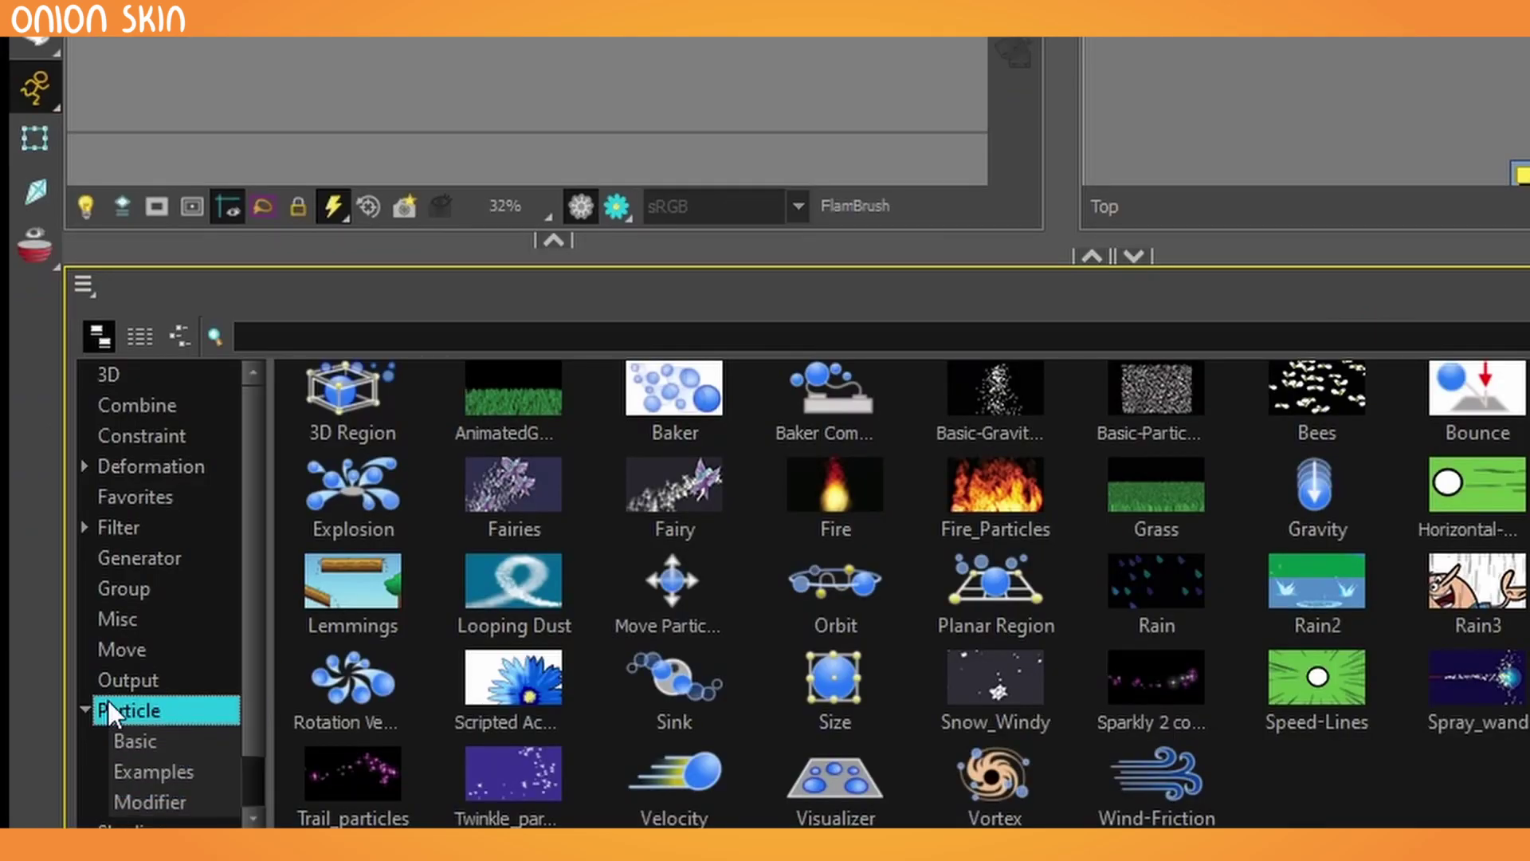
scroll(110, 711, "down", 1)
left_click(199, 682)
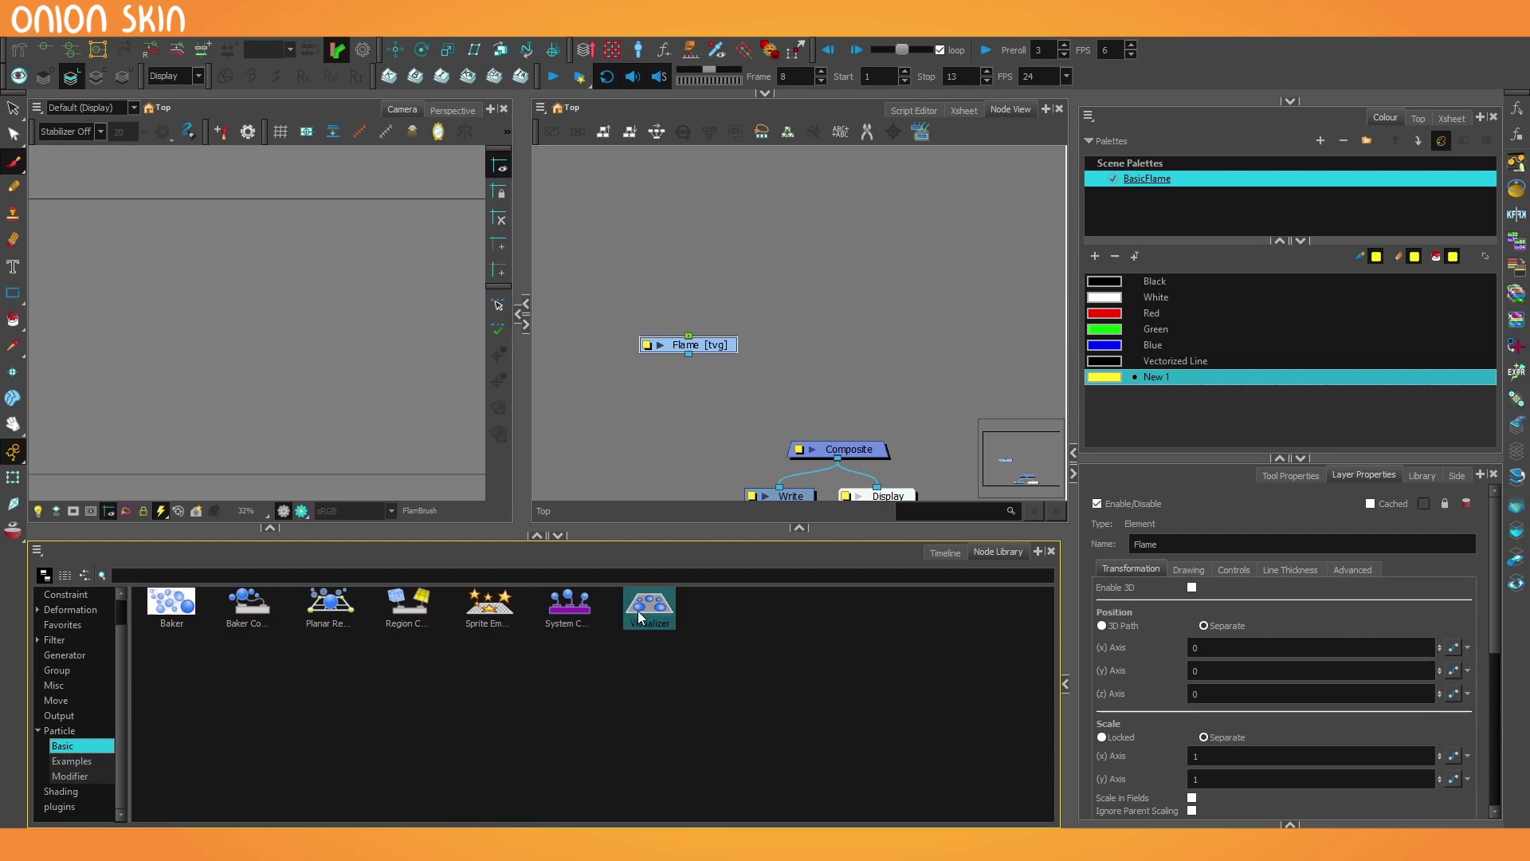
left_click_drag(638, 611, 840, 357)
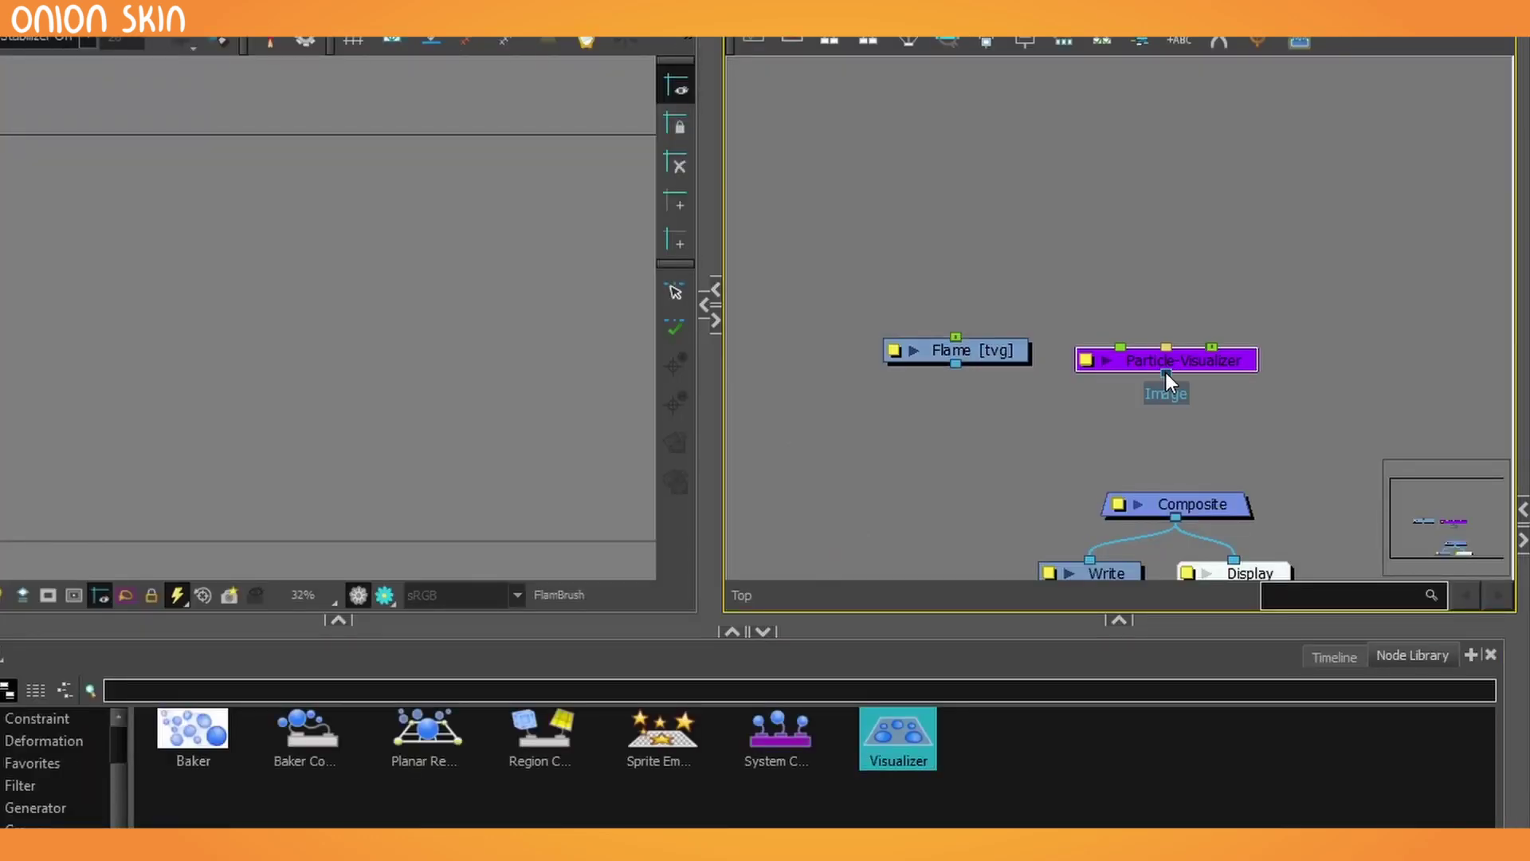
left_click_drag(1208, 380, 1217, 387)
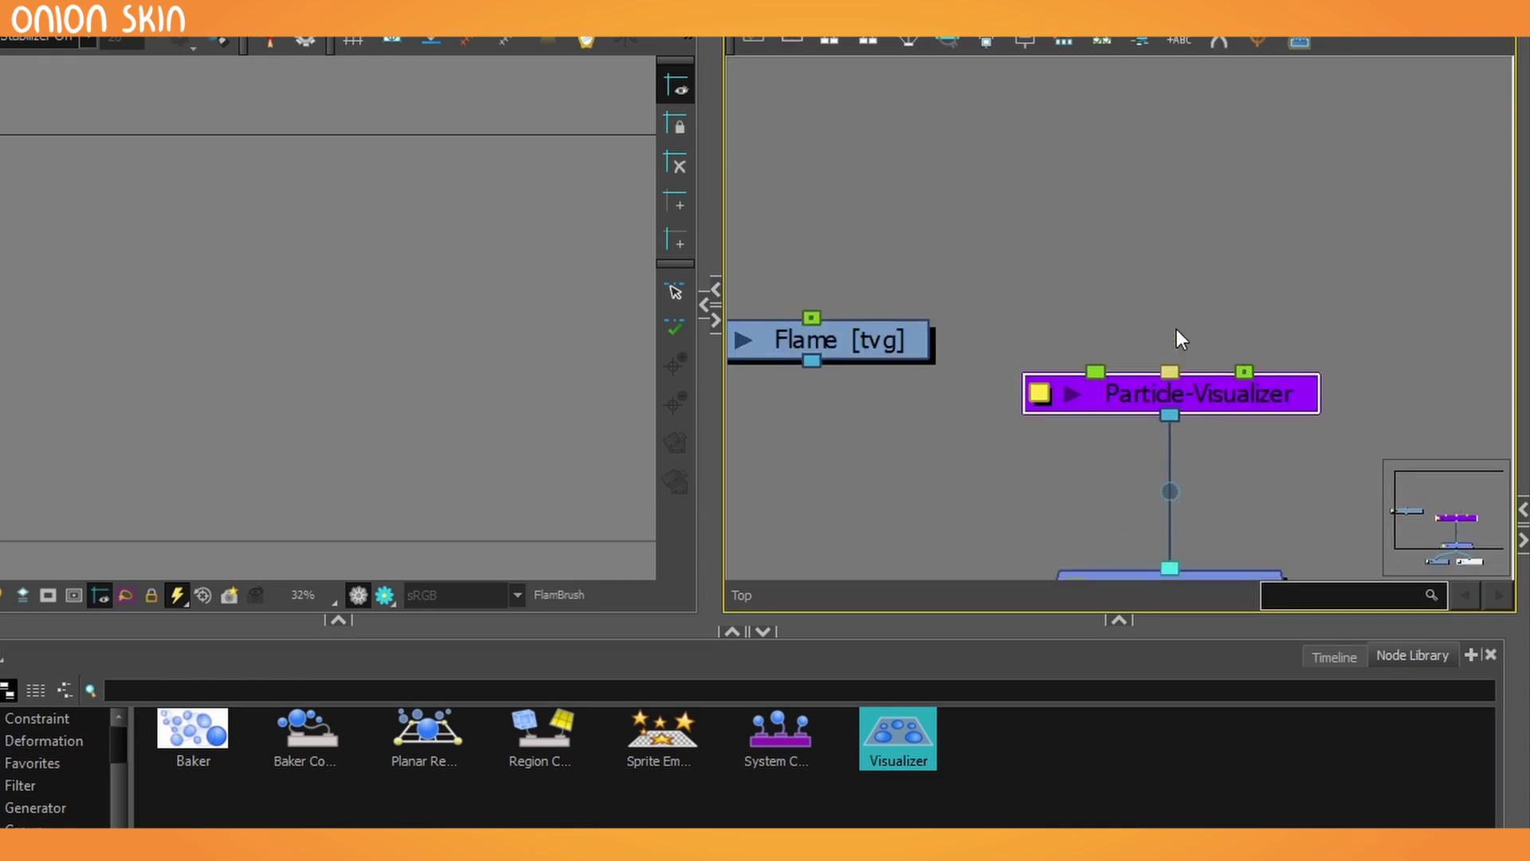
Add a particle Baker node above the Particle-Visualizer and connect it to the visualizer's Baker input
scroll(1179, 374, "up", 1)
left_click_drag(209, 739, 1198, 229)
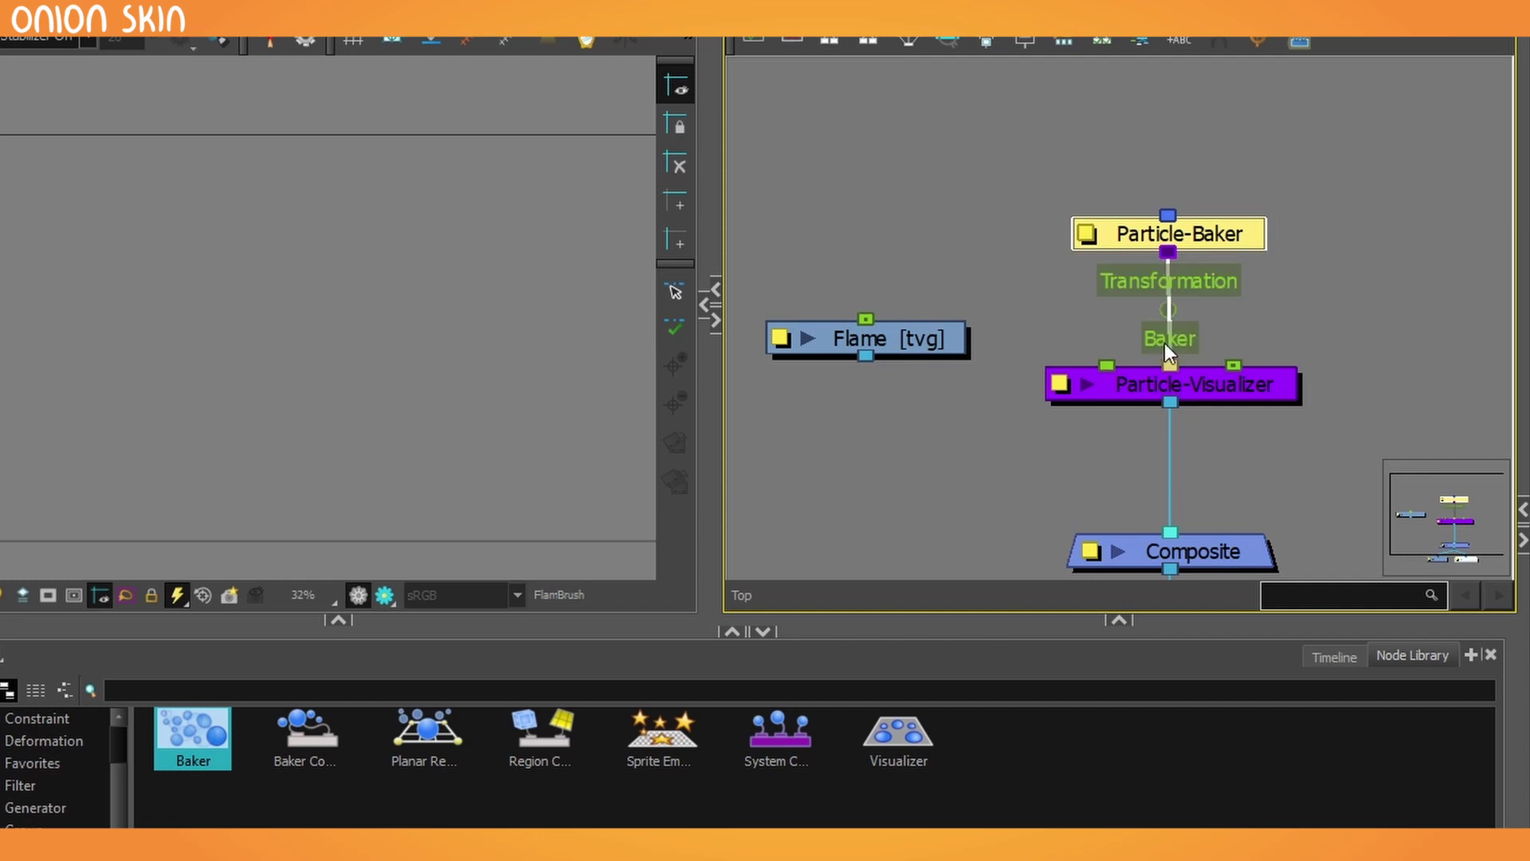
left_click_drag(1164, 343, 1168, 363)
left_click_drag(1174, 275, 1163, 354)
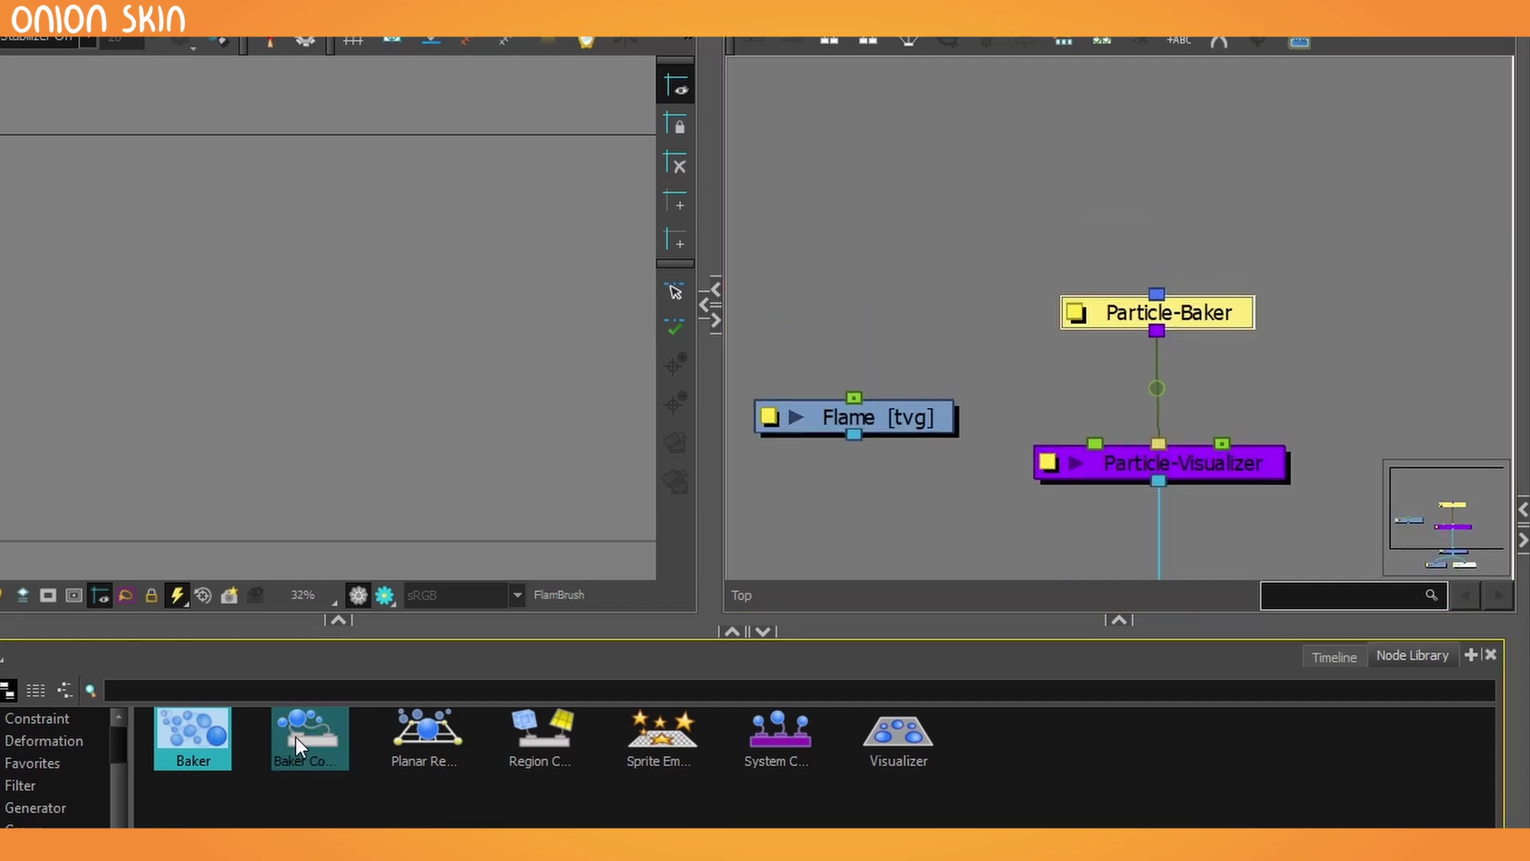
Add a particle System Composite node above the Particle-Baker and link it to the baker's input
left_click_drag(765, 738, 1236, 190)
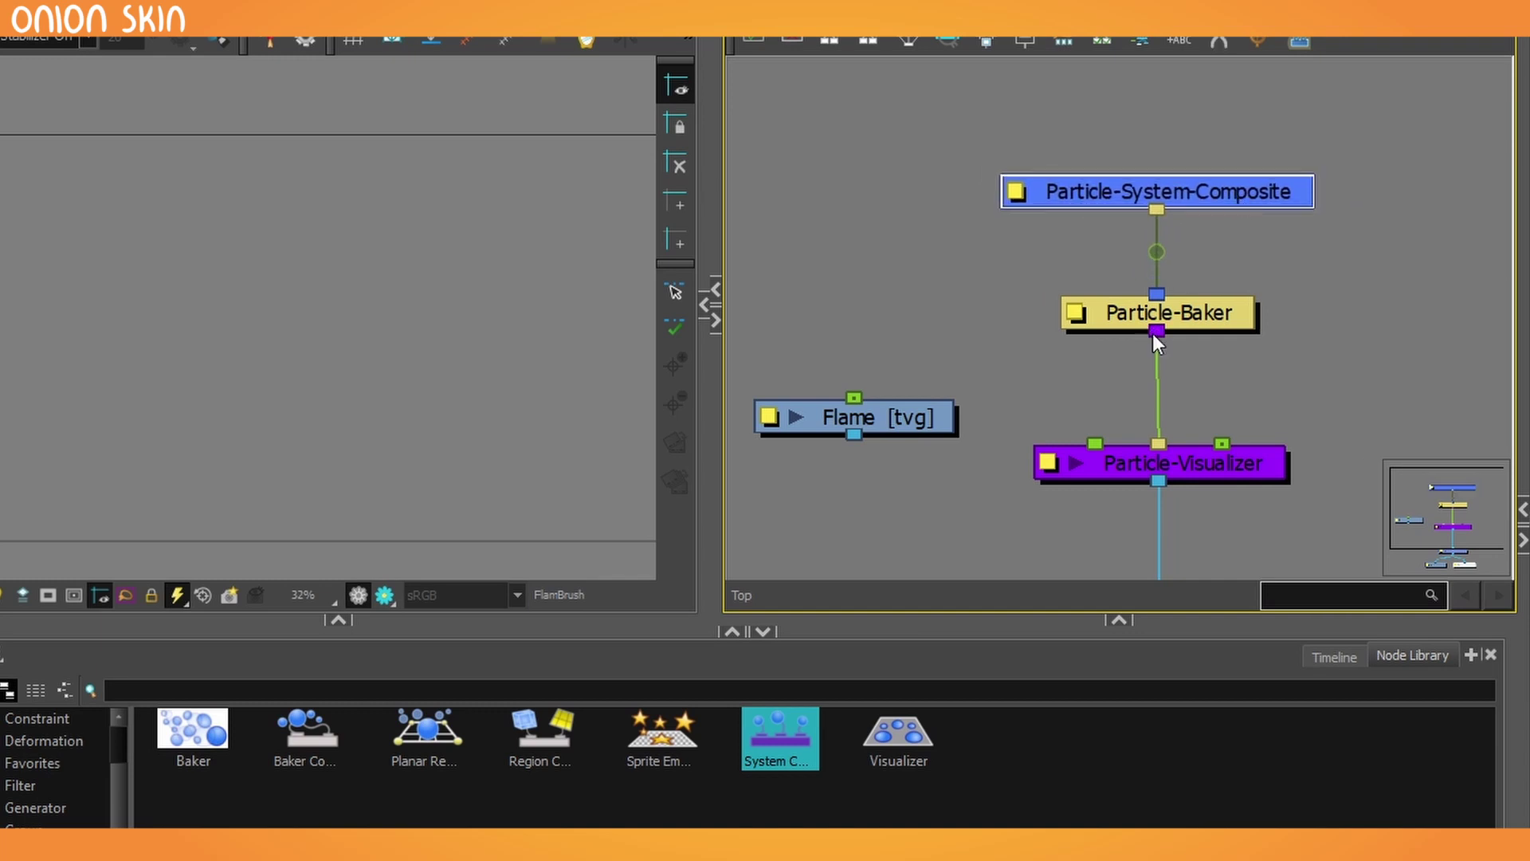
scroll(1152, 333, "down", 1)
left_click_drag(1152, 333, 1125, 388)
Add a Sprite Emitter node above the Particle-System-Composite and connect it to the composite's input
left_click_drag(661, 733, 1046, 189)
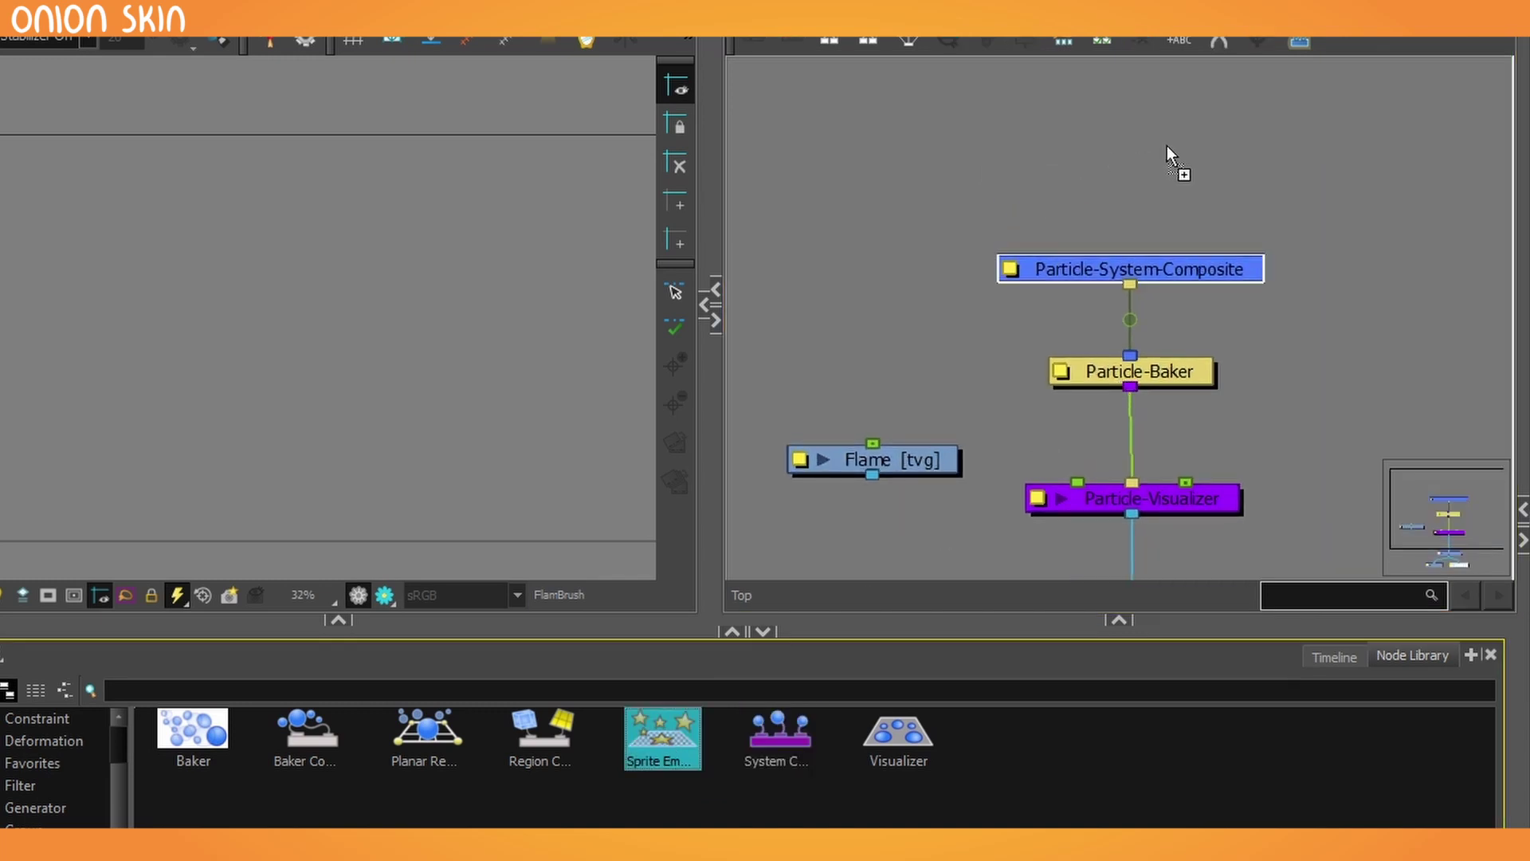
left_click_drag(1167, 145, 1143, 159)
left_click_drag(1130, 252, 1130, 253)
left_click_drag(1192, 143, 1157, 222)
Move the Flame node above the Sprite-Emitter and connect it to the emitter's first input
left_click_drag(924, 522, 1023, 107)
left_click_drag(1147, 163, 1120, 348)
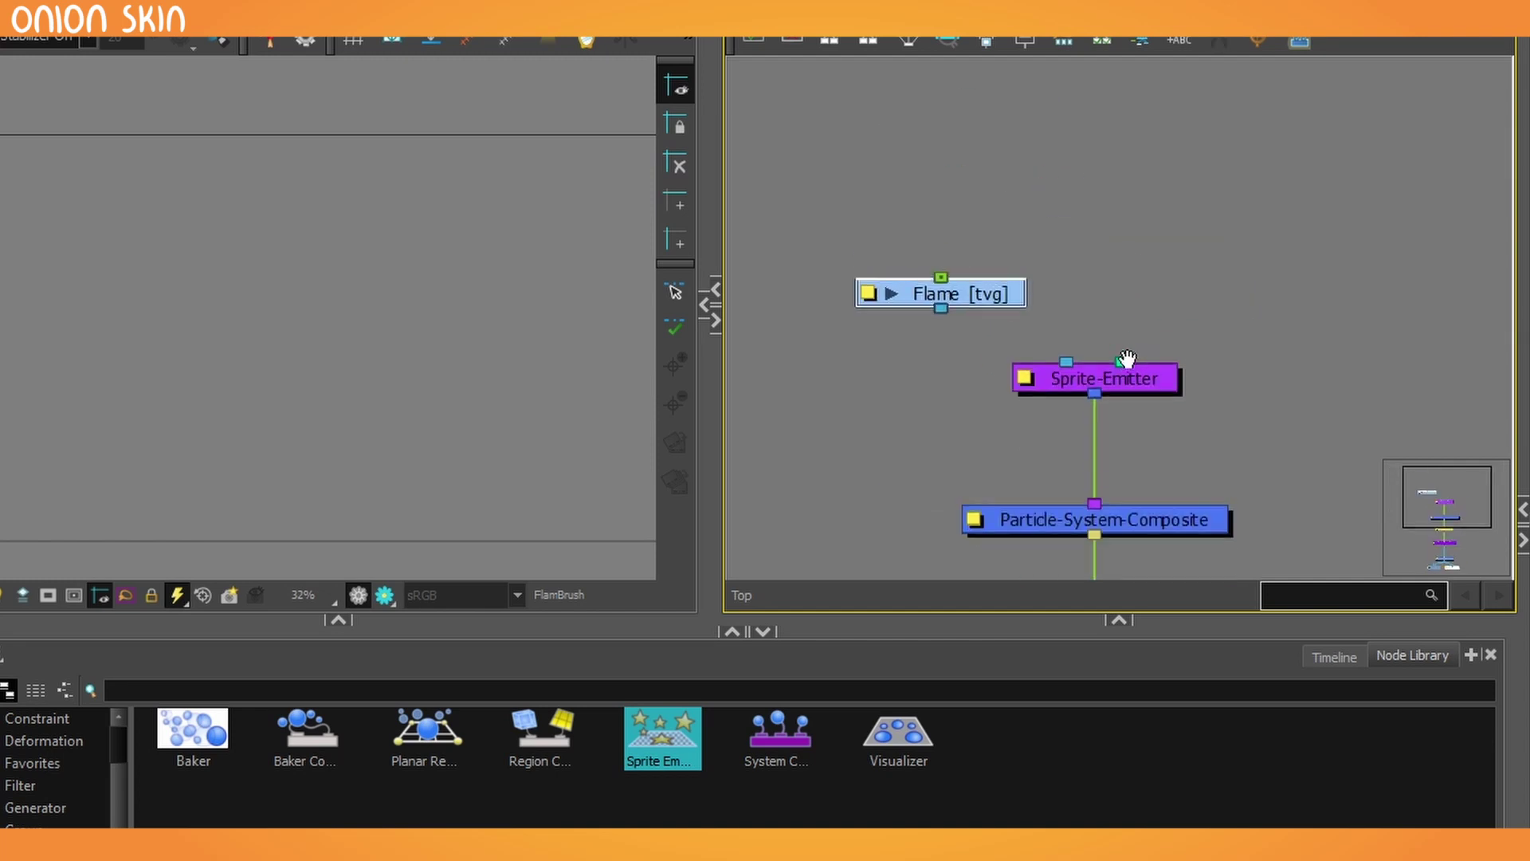
scroll(1119, 349, "up", 1)
left_click_drag(1029, 368, 1058, 364)
left_click_drag(973, 271, 1000, 240)
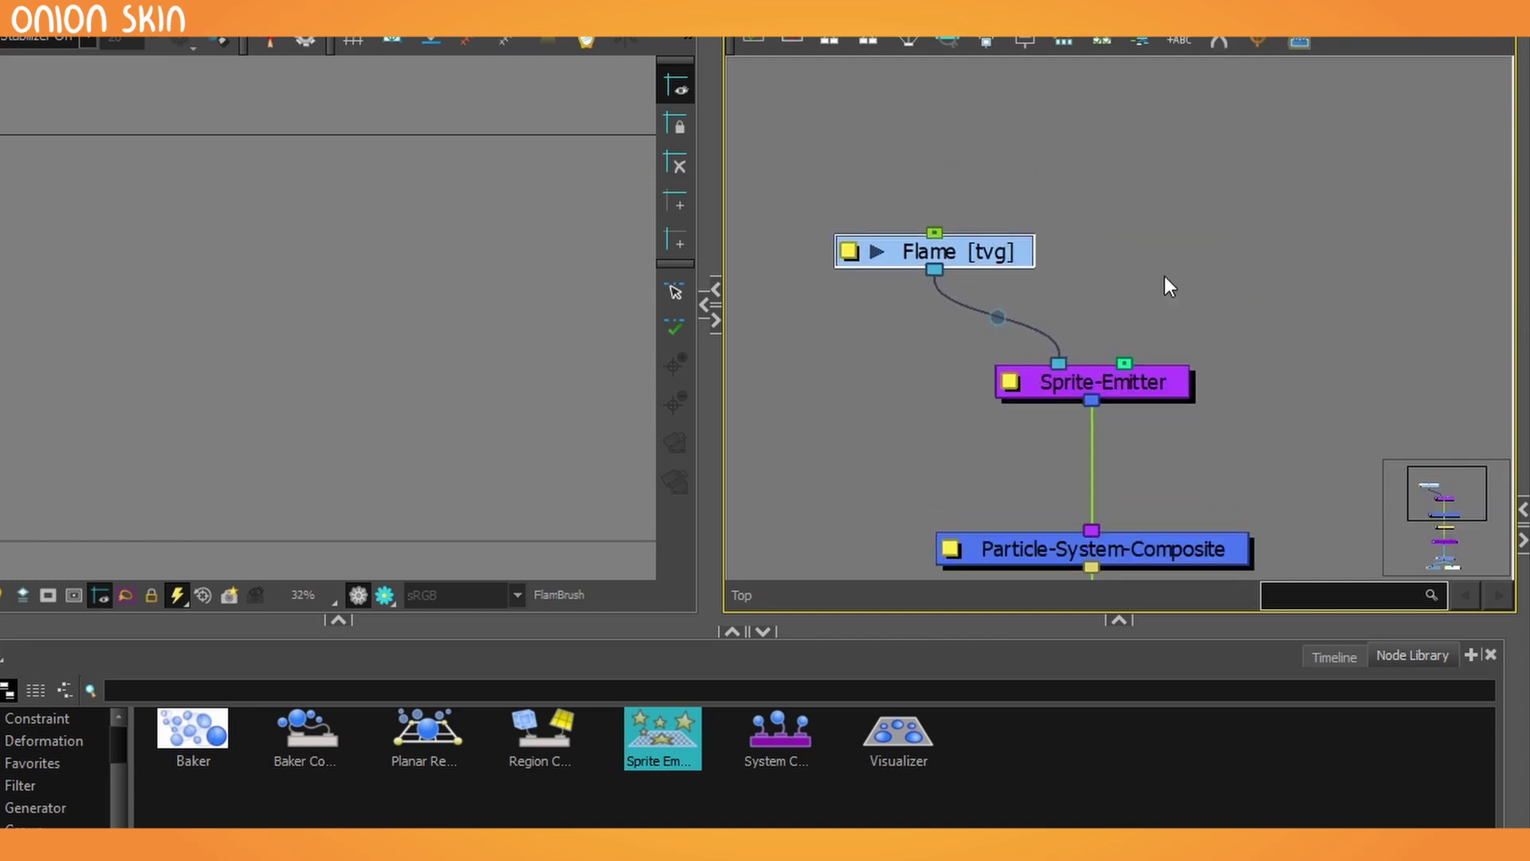
Add a Planar Region node beside Flame and connect it to the Sprite-Emitter's region input
left_click(470, 725)
left_click_drag(467, 718, 1143, 404)
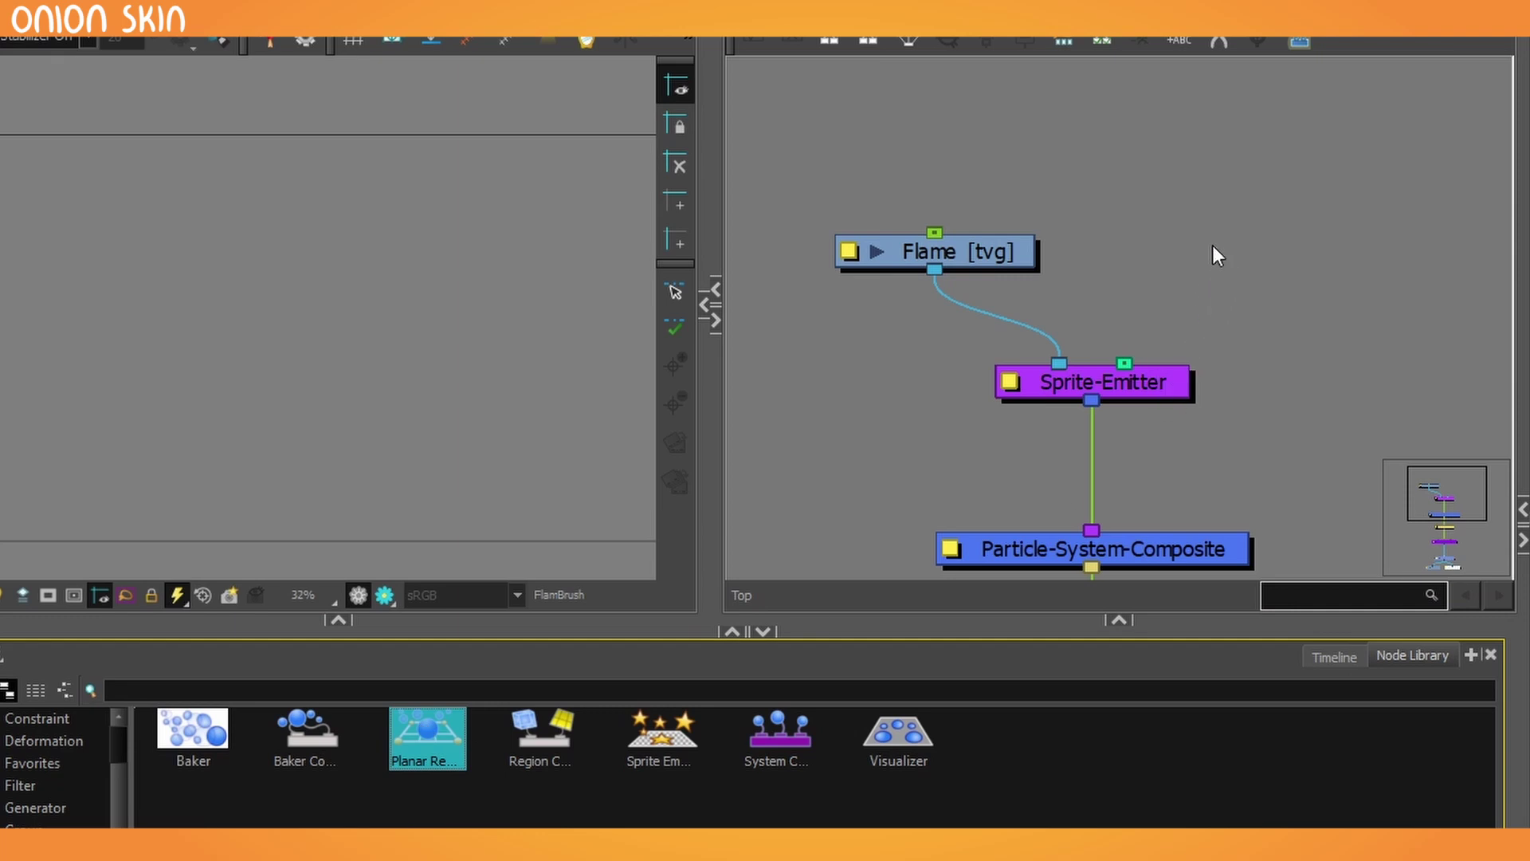
left_click_drag(1213, 247, 1139, 354)
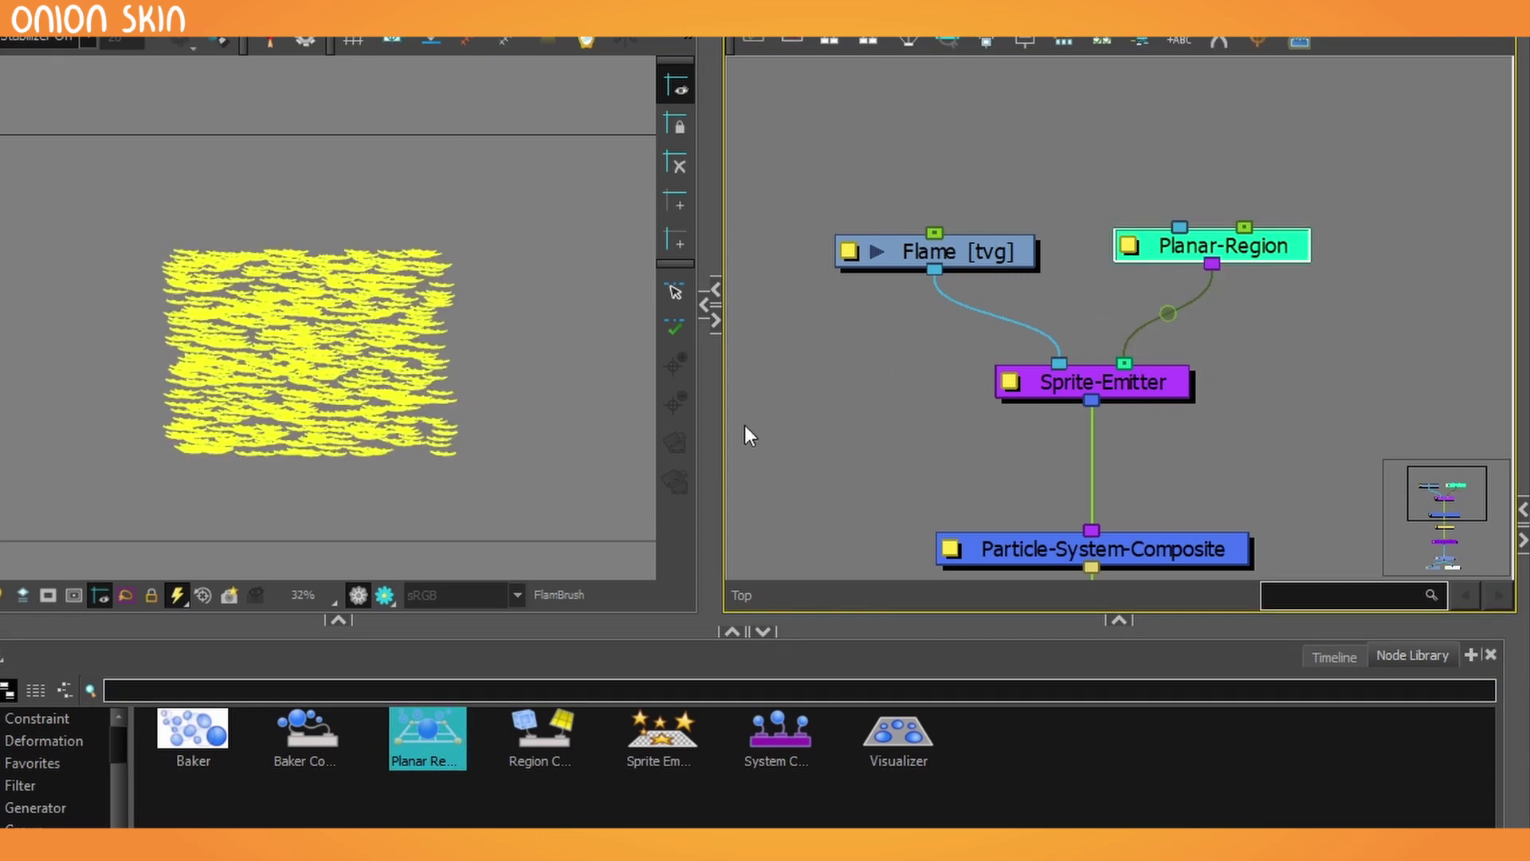
Examine how the emitted flame particles fill the region from the early frames up to frame 26
scroll(323, 422, "up", 3)
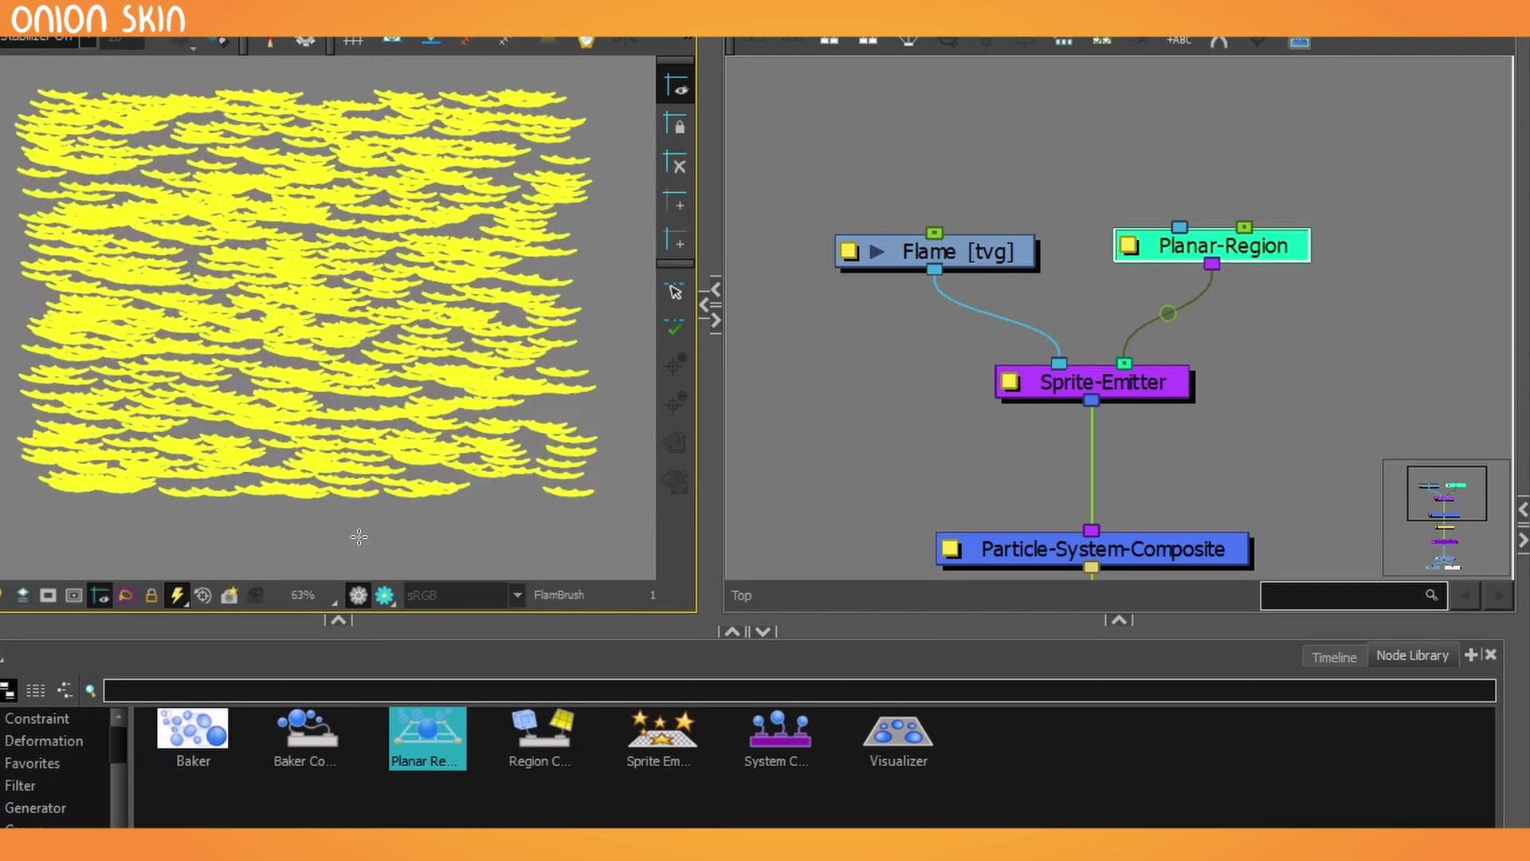
left_click(1352, 652)
left_click_drag(581, 726, 721, 725)
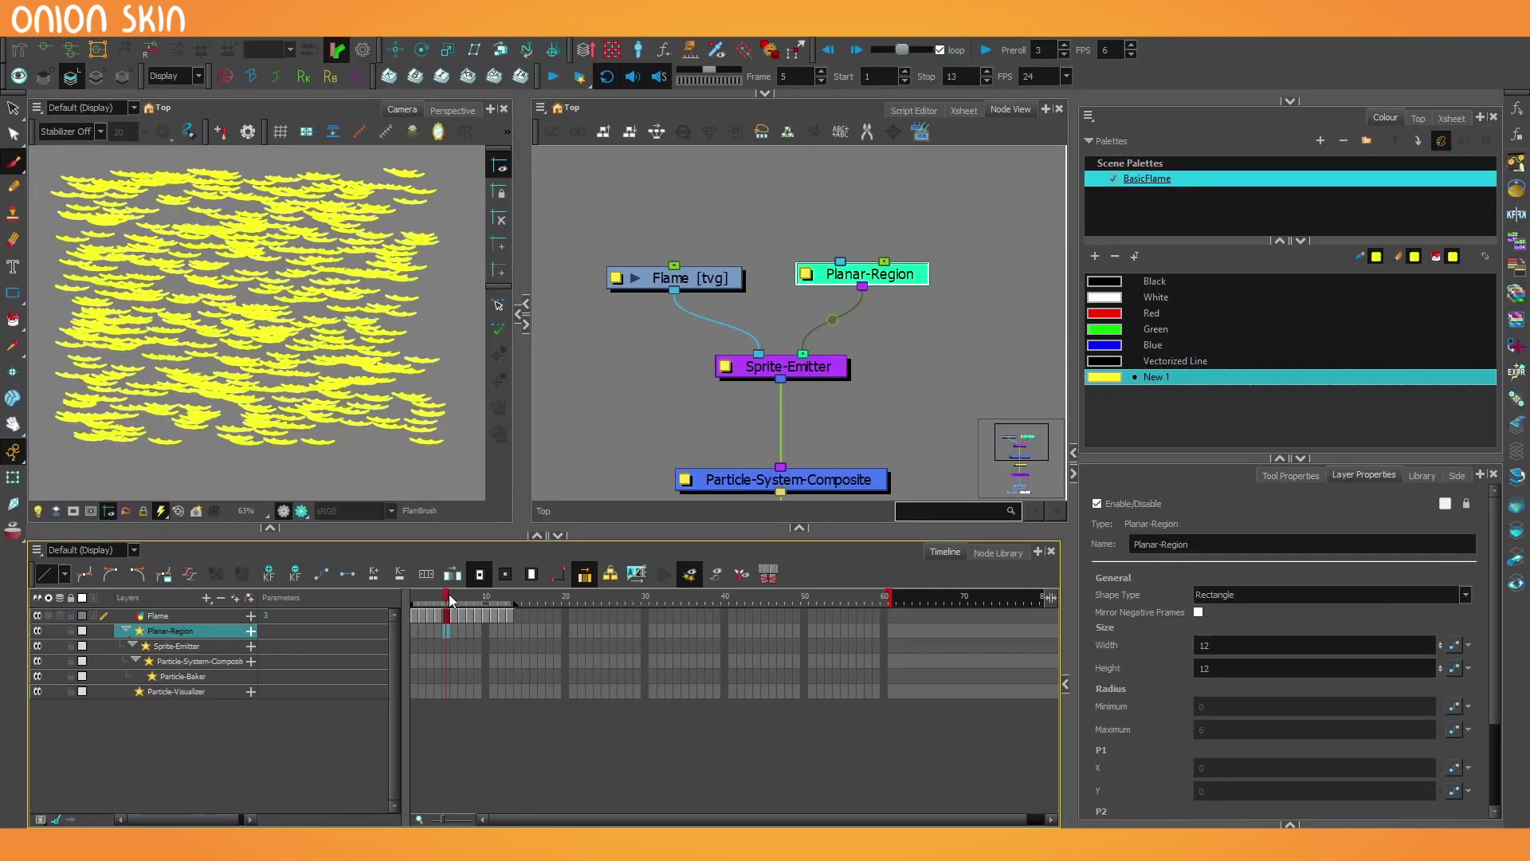
left_click_drag(530, 604, 613, 600)
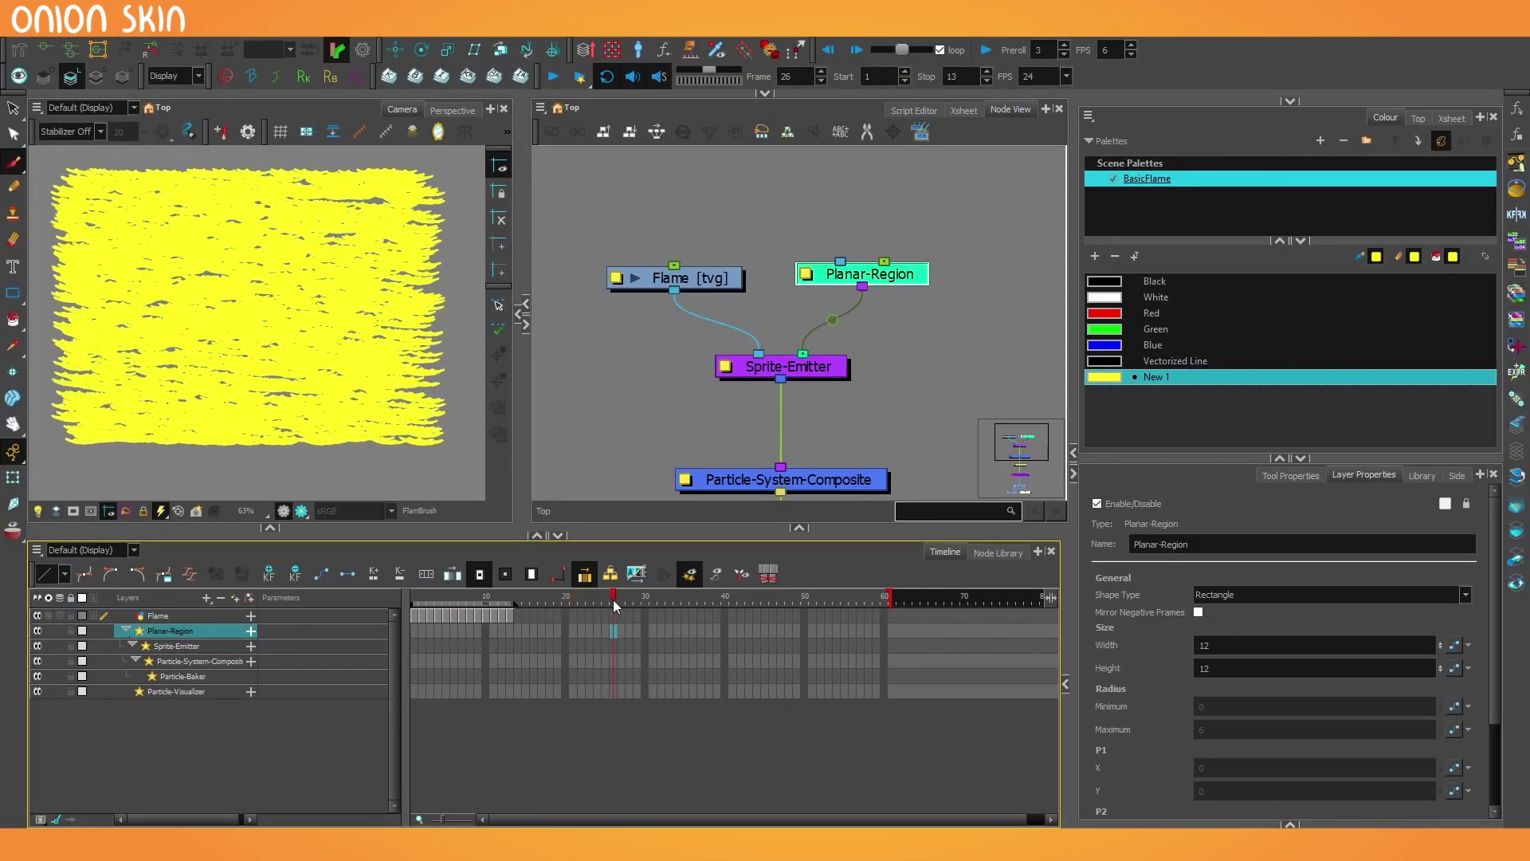
scroll(410, 437, "down", 1)
scroll(410, 437, "down", 3)
left_click_drag(376, 422, 286, 388)
scroll(285, 388, "up", 1)
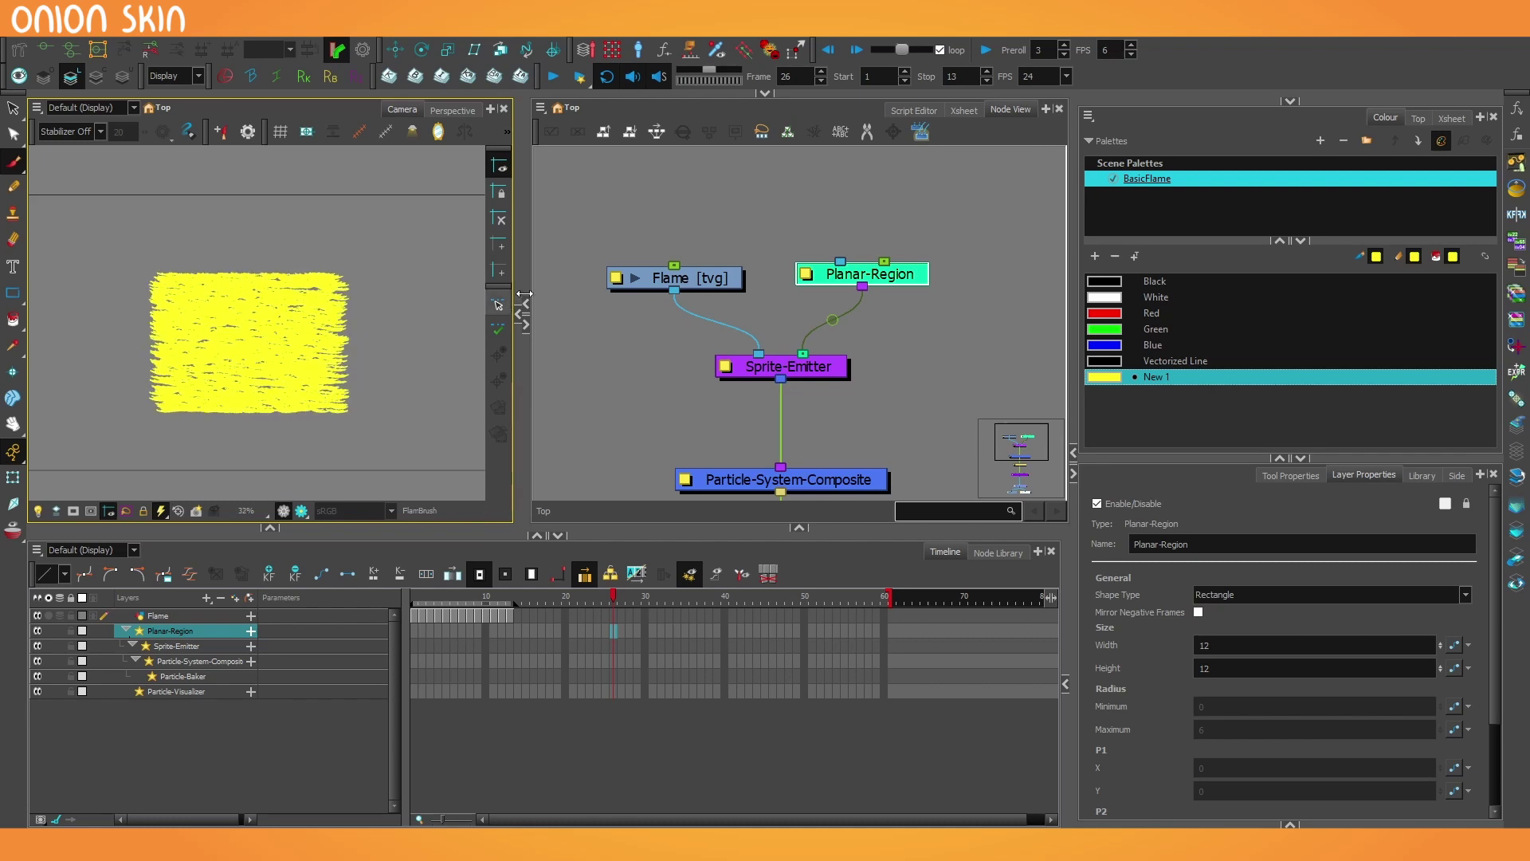
Select the Planar-Region node and display its control in the camera view
left_click(849, 283)
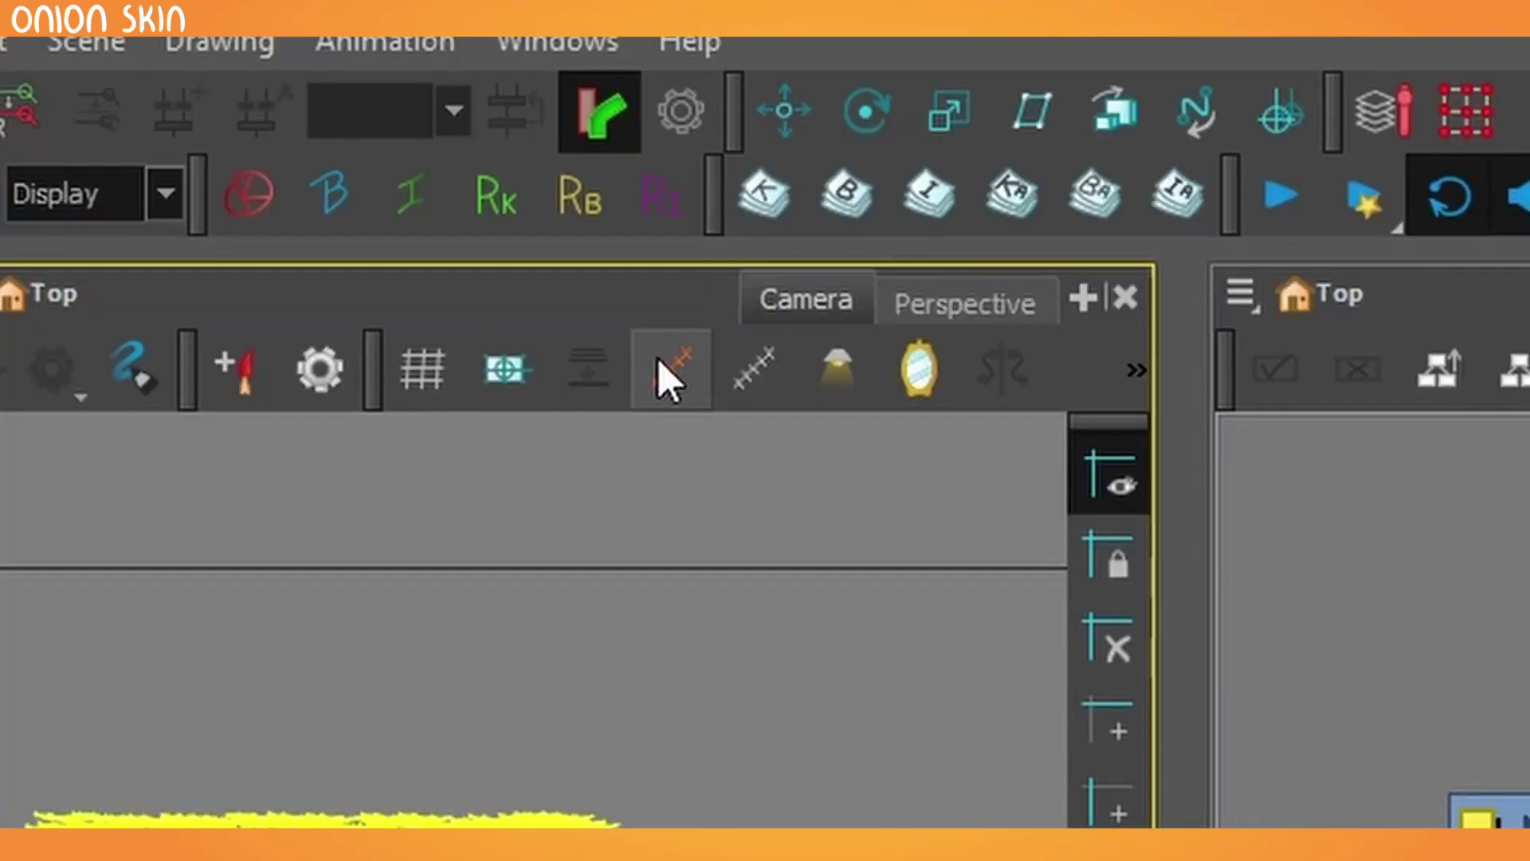
left_click(358, 132)
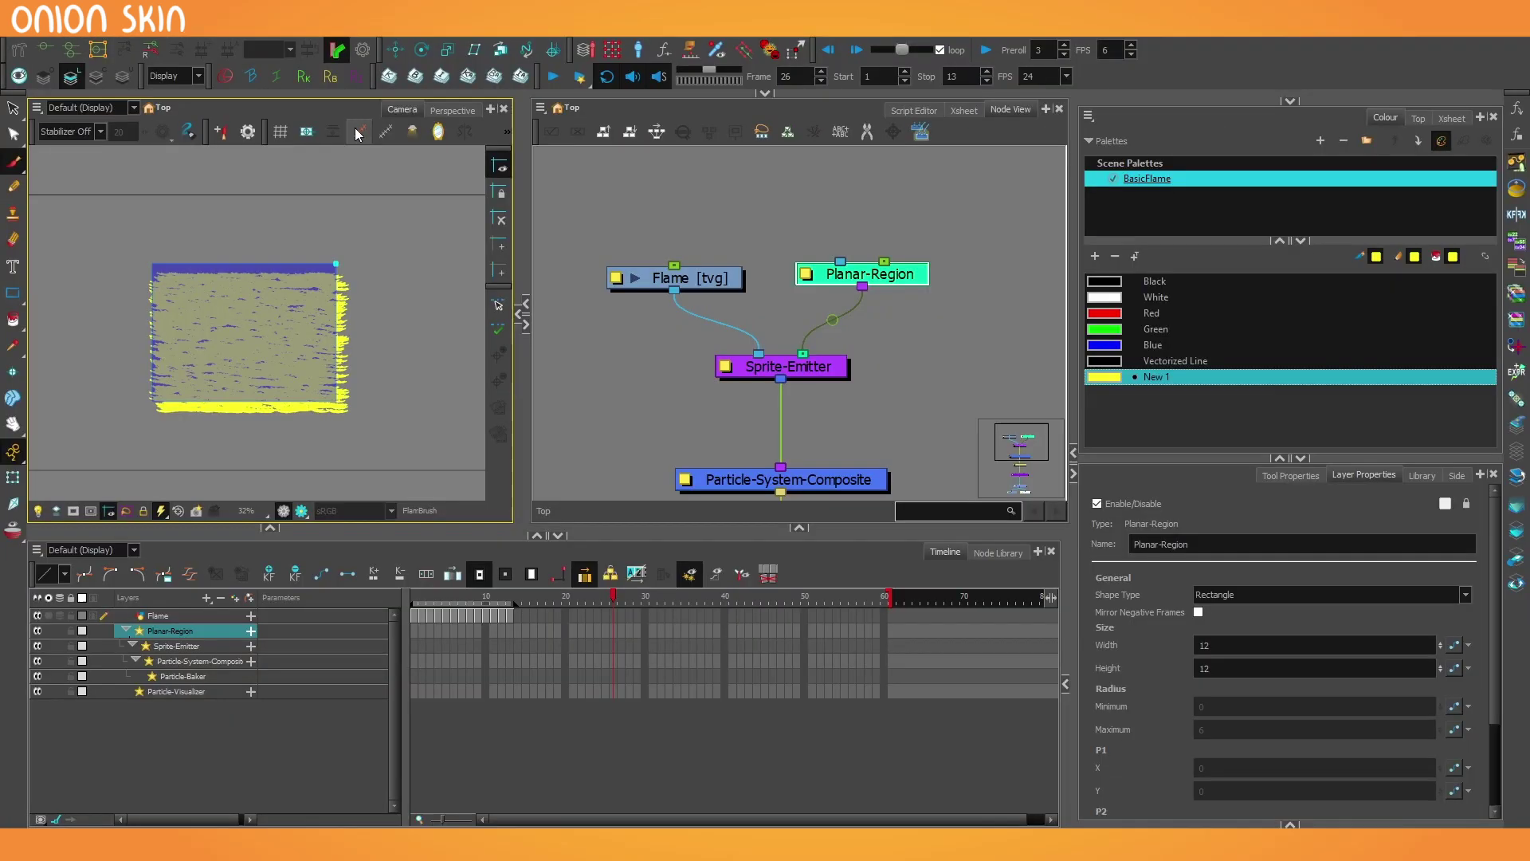
Reshape the planar region into a thin horizontal strip about 5.6 wide and 0.44 high
scroll(349, 279, "down", 1)
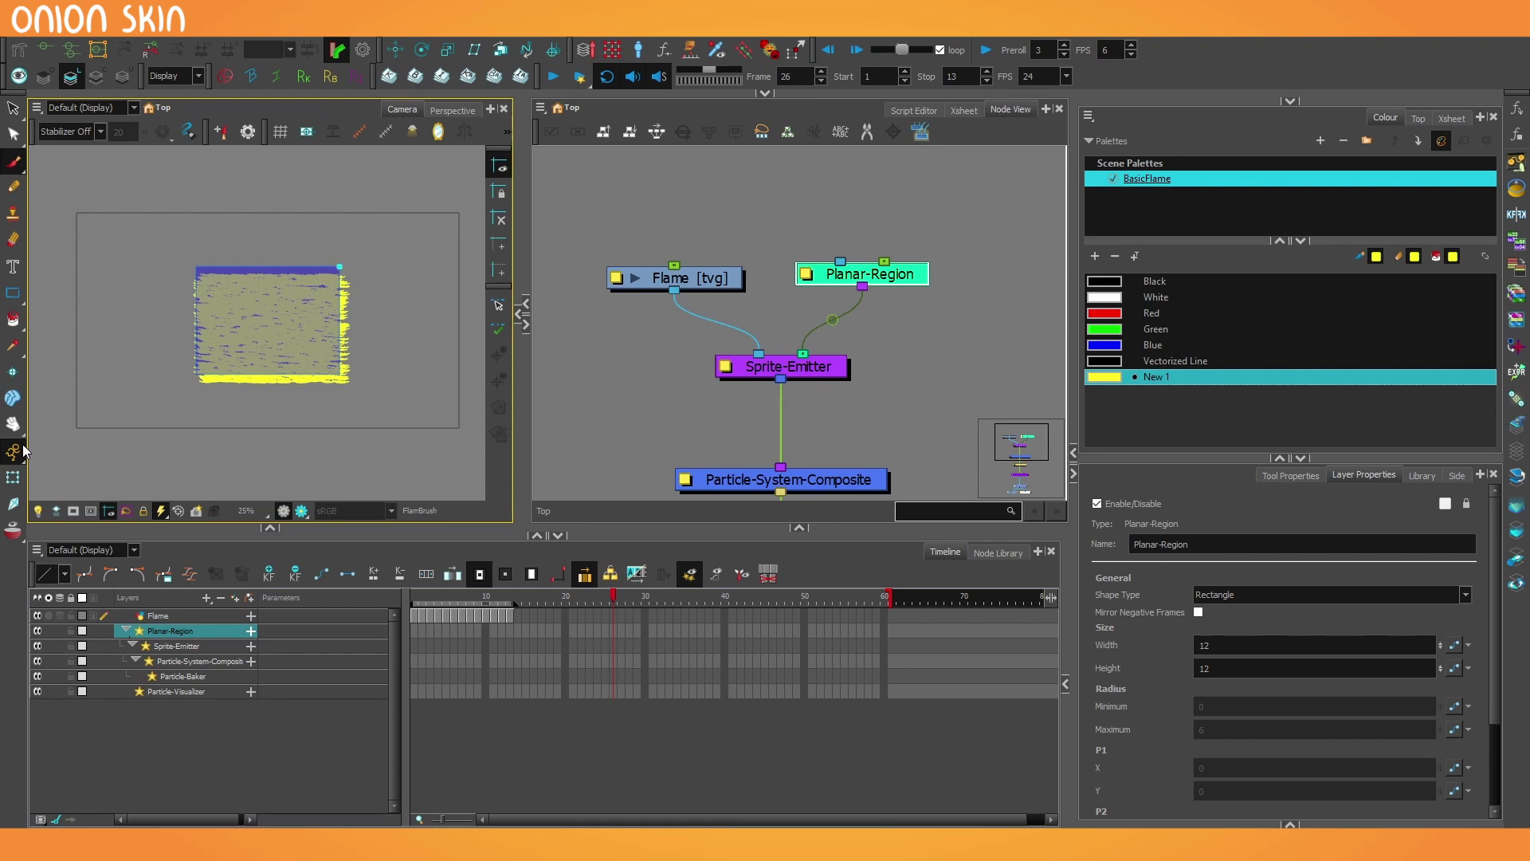
left_click(13, 477)
left_click_drag(339, 265, 327, 299)
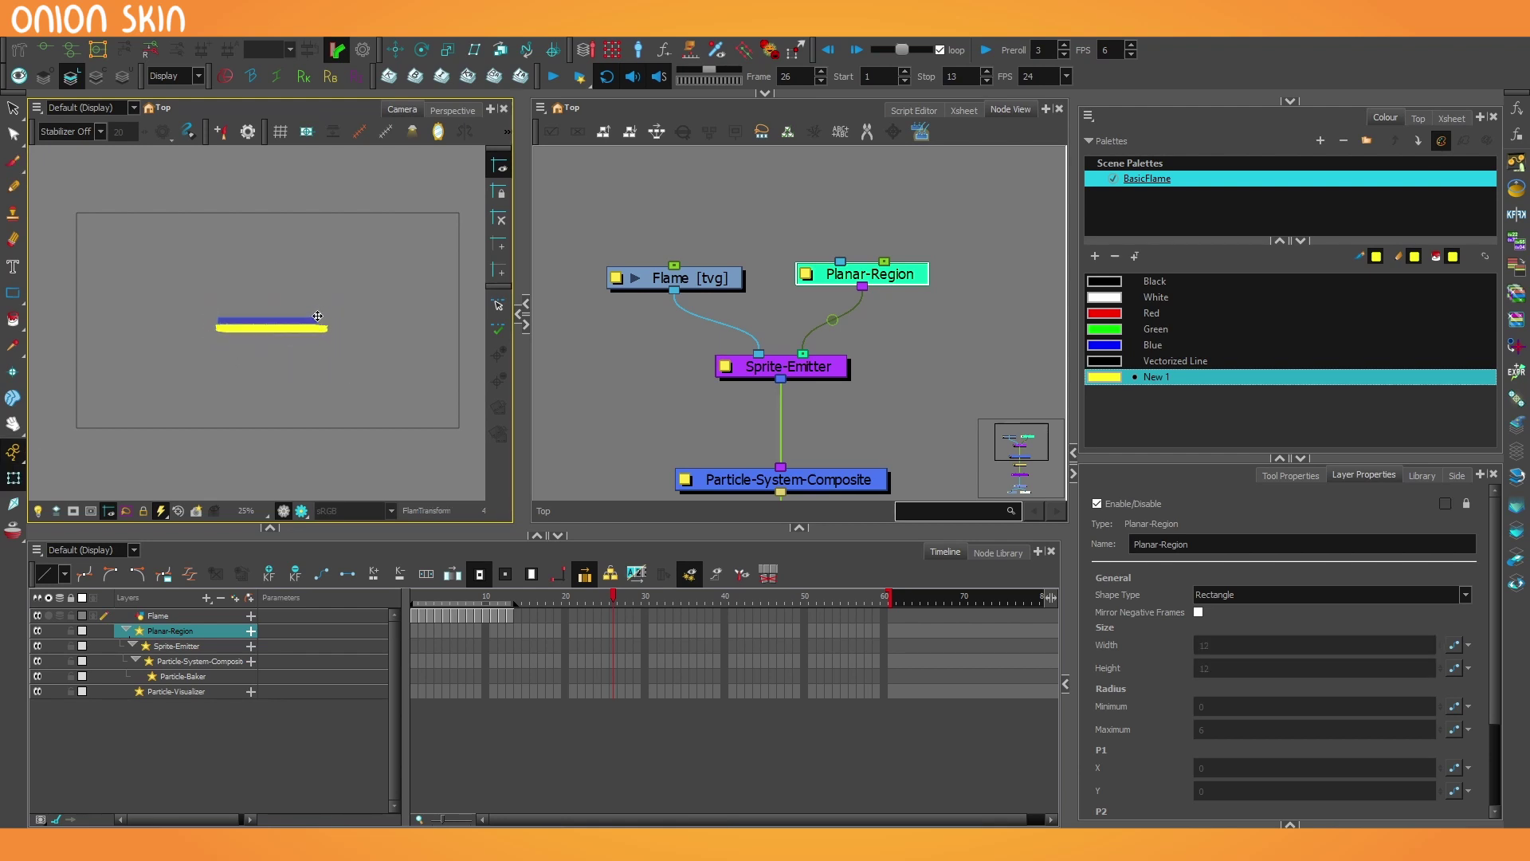
left_click_drag(317, 316, 283, 318)
scroll(294, 319, "up", 5)
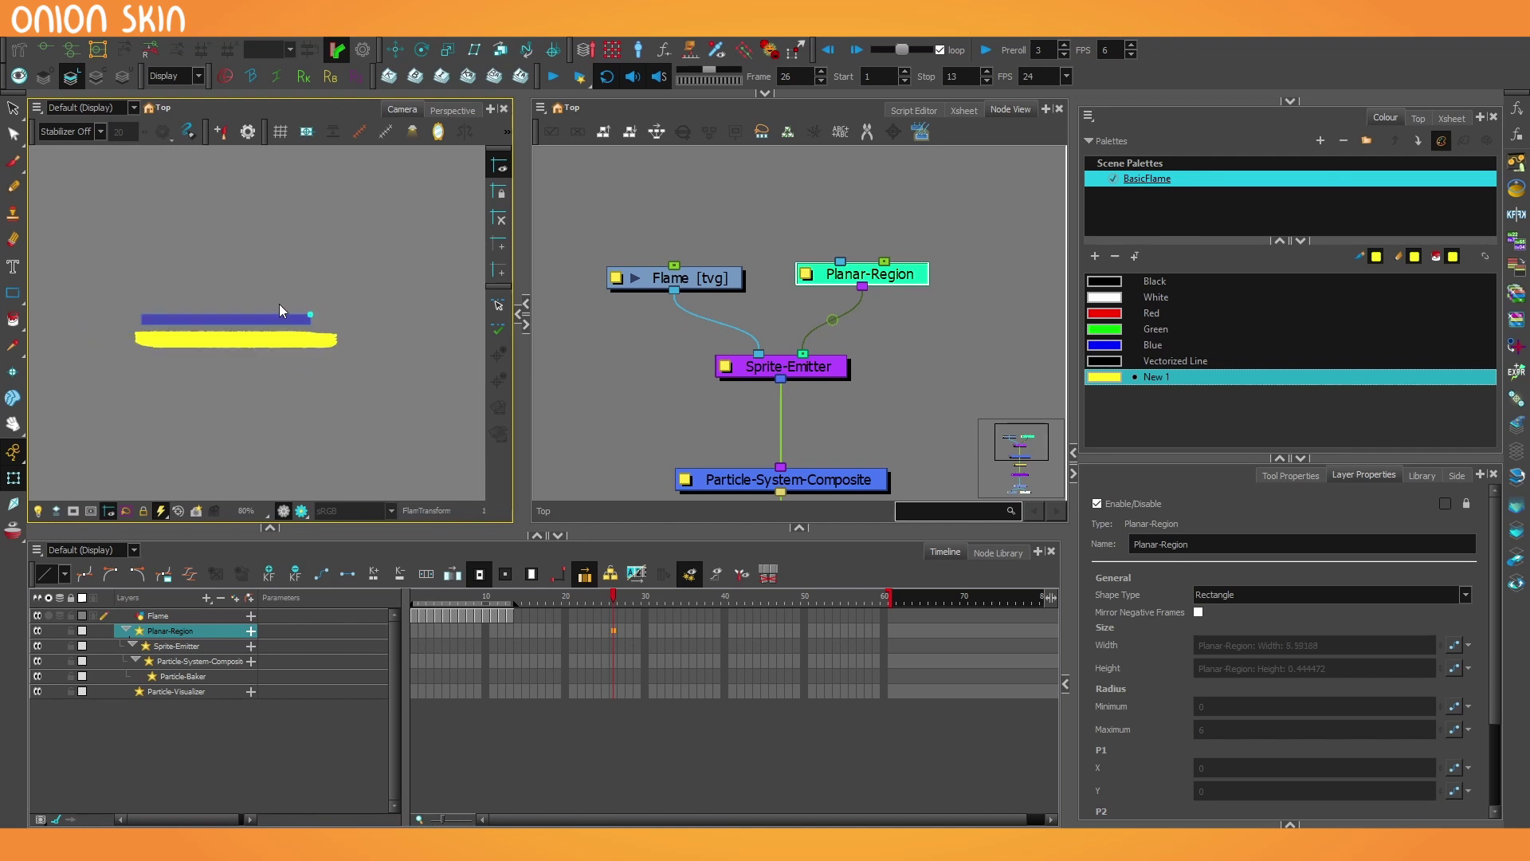
scroll(279, 303, "down", 3)
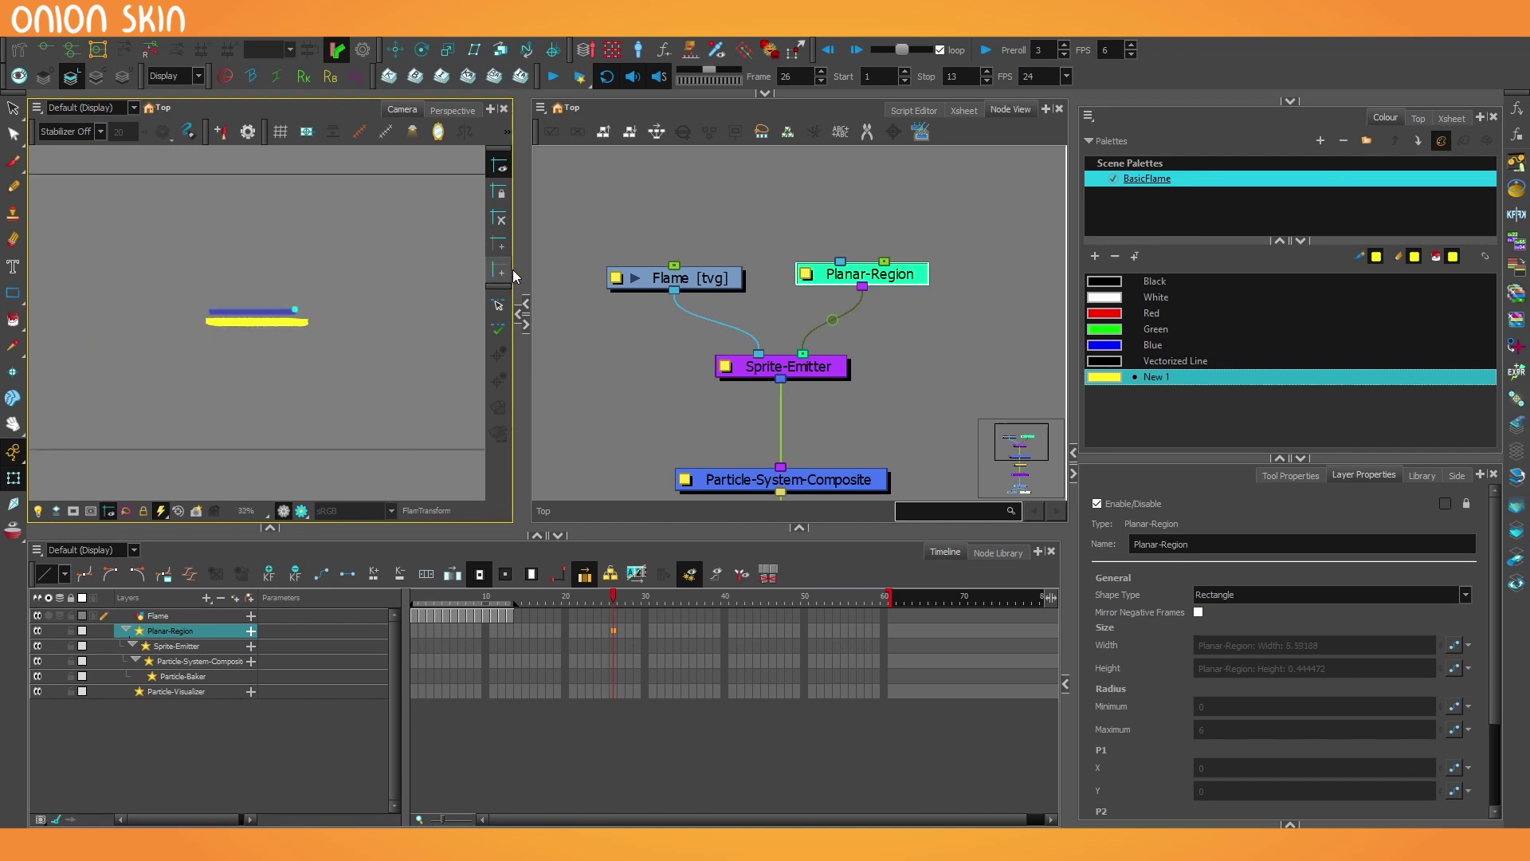
Add a parent peg to Planar-Region and move it down to about 9.37 S, near the camera frame's lower edge
left_click(902, 276)
key("ctrl+p")
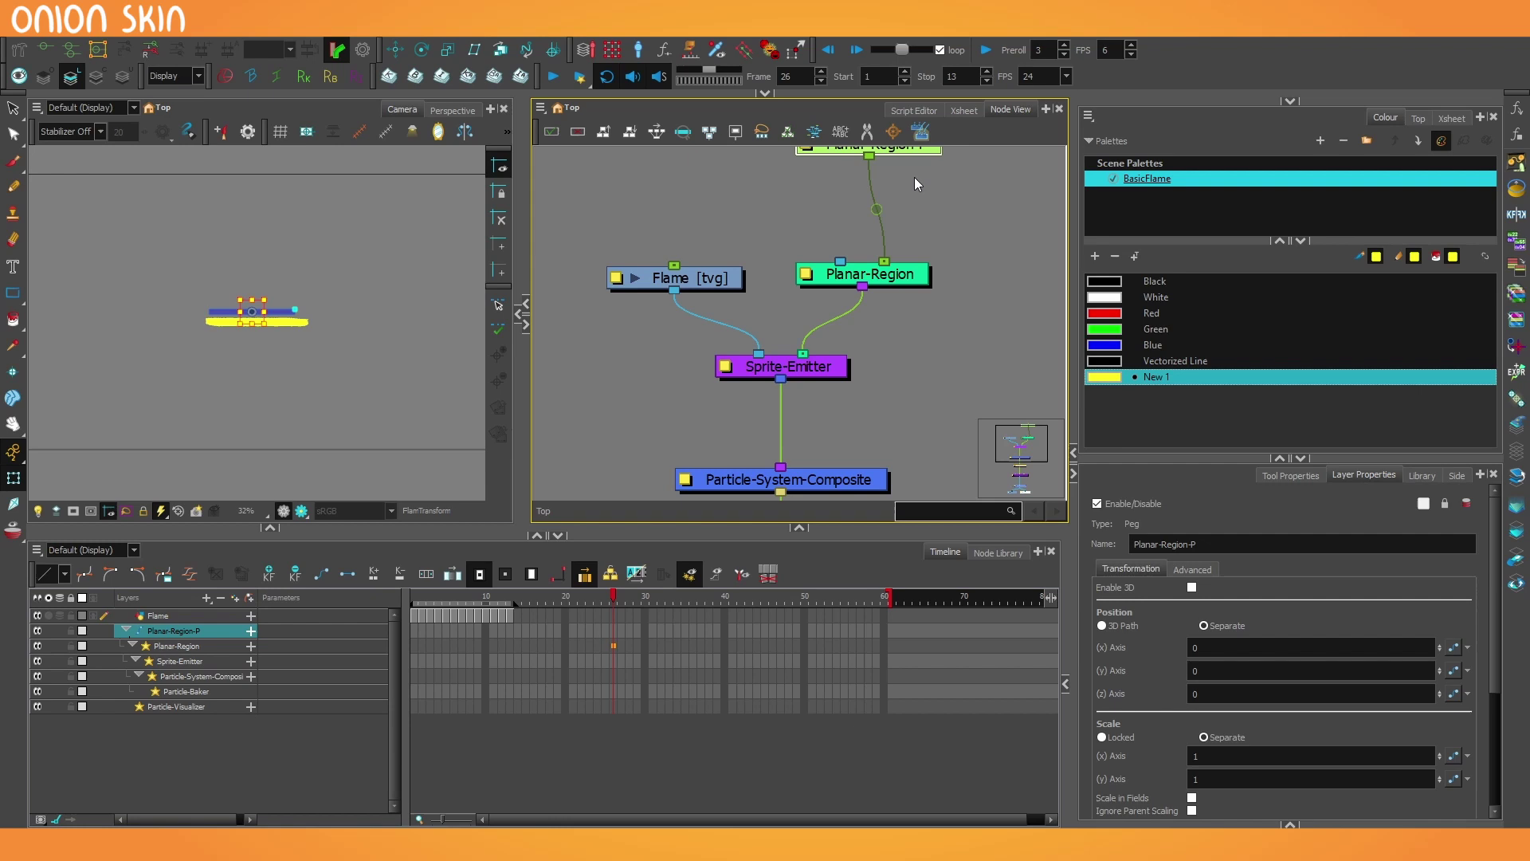
left_click_drag(915, 177, 920, 232)
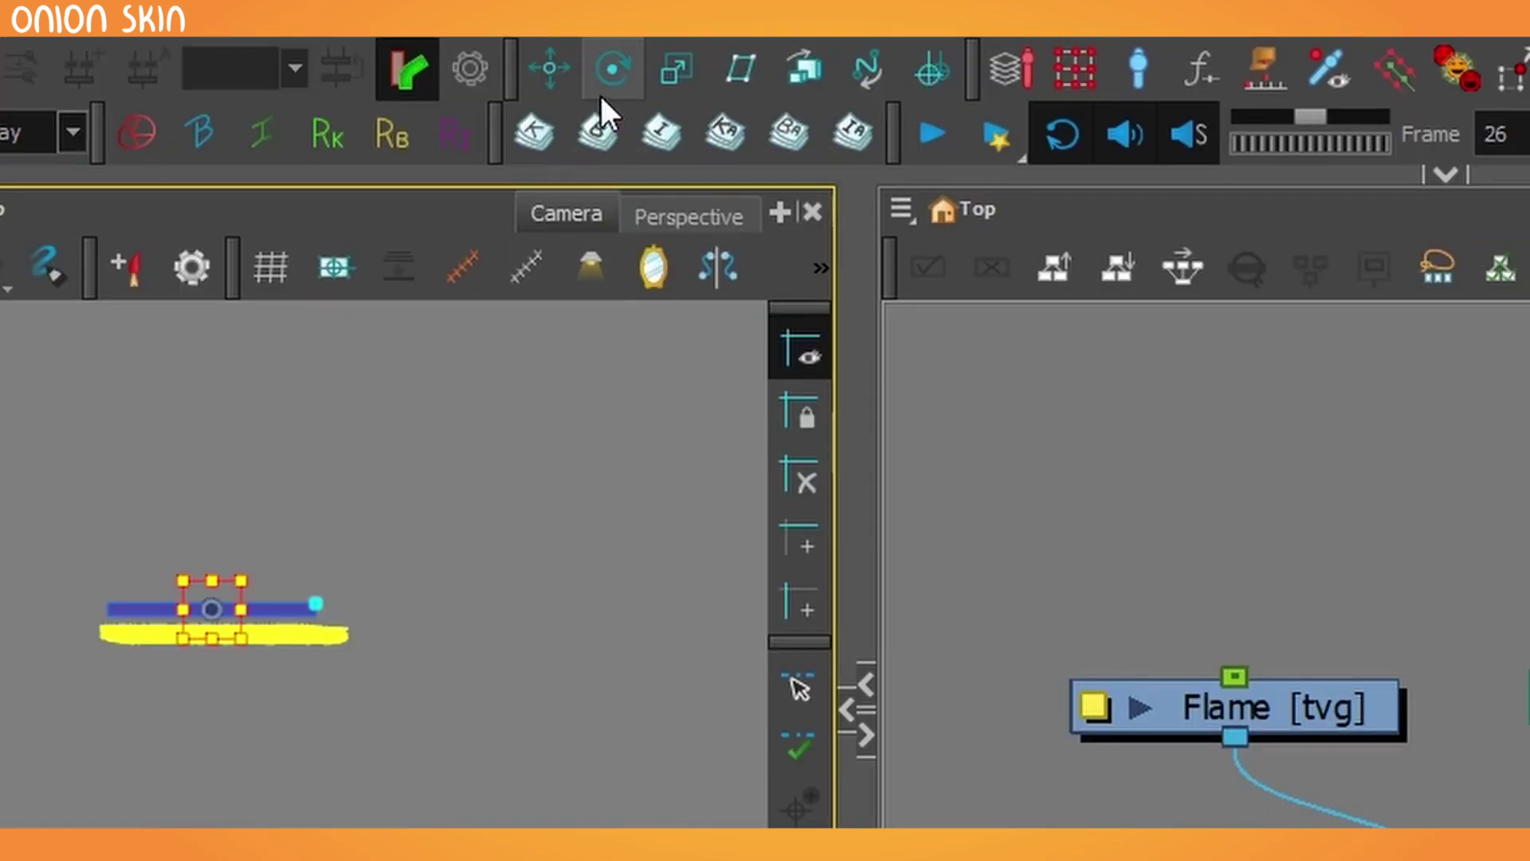
left_click(396, 49)
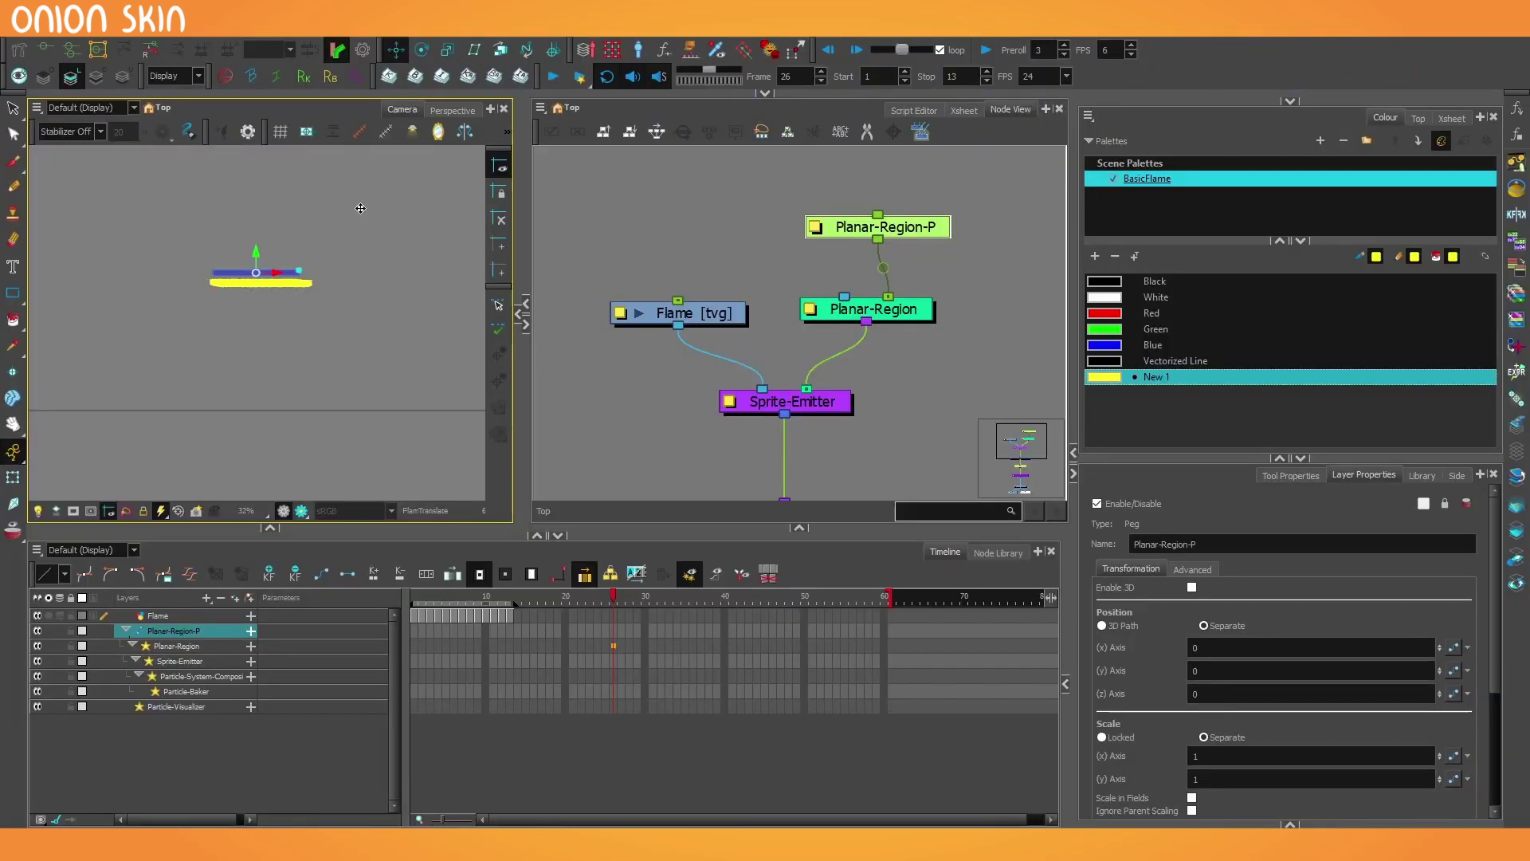
left_click_drag(361, 208, 356, 318)
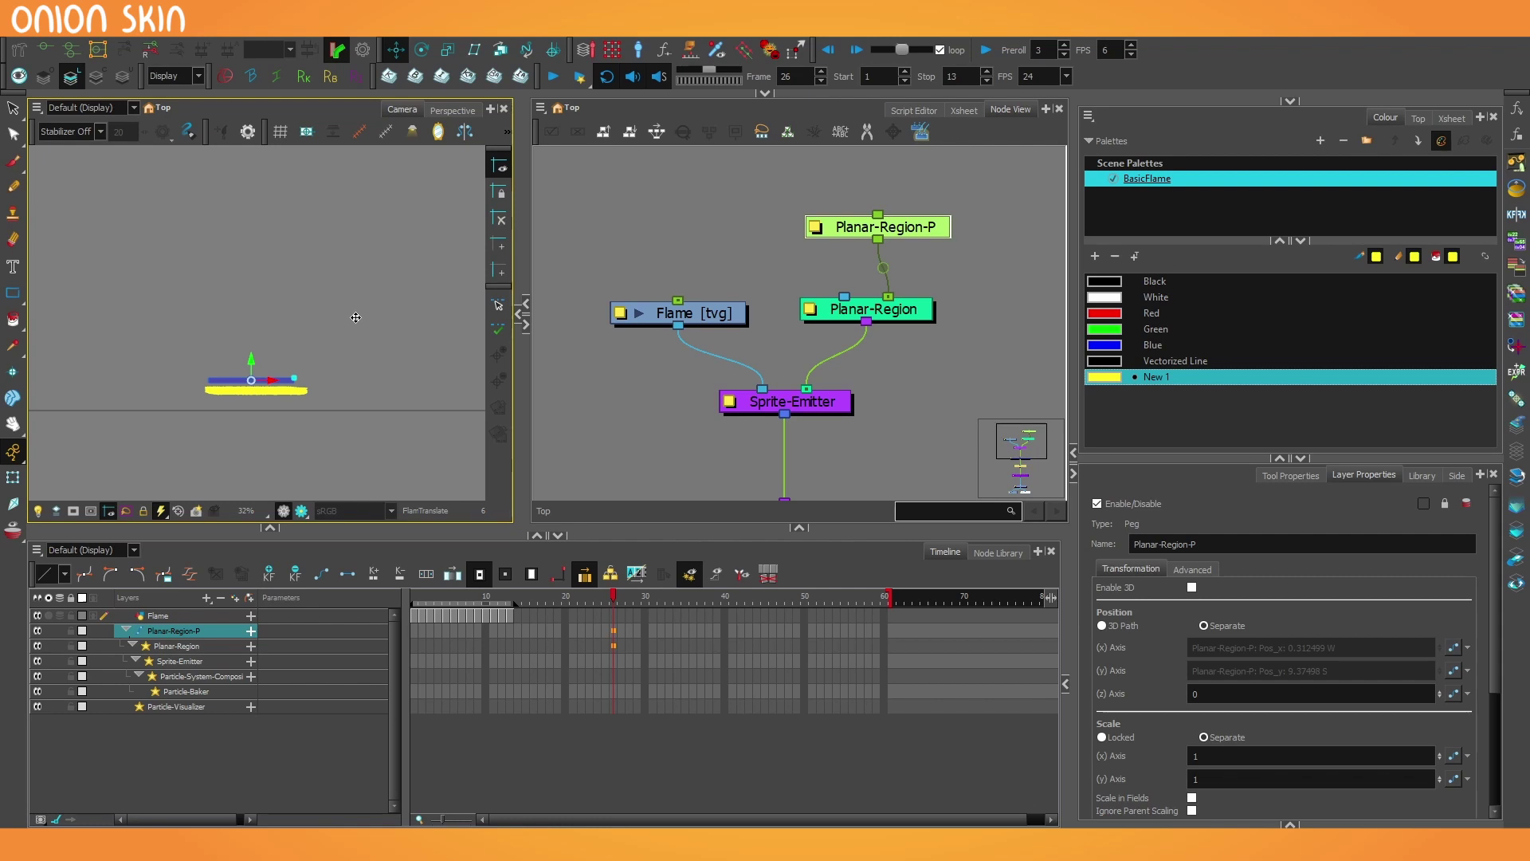
Move the keyframes of Planar-Region and its peg to frame 1
left_click_drag(442, 638, 414, 639)
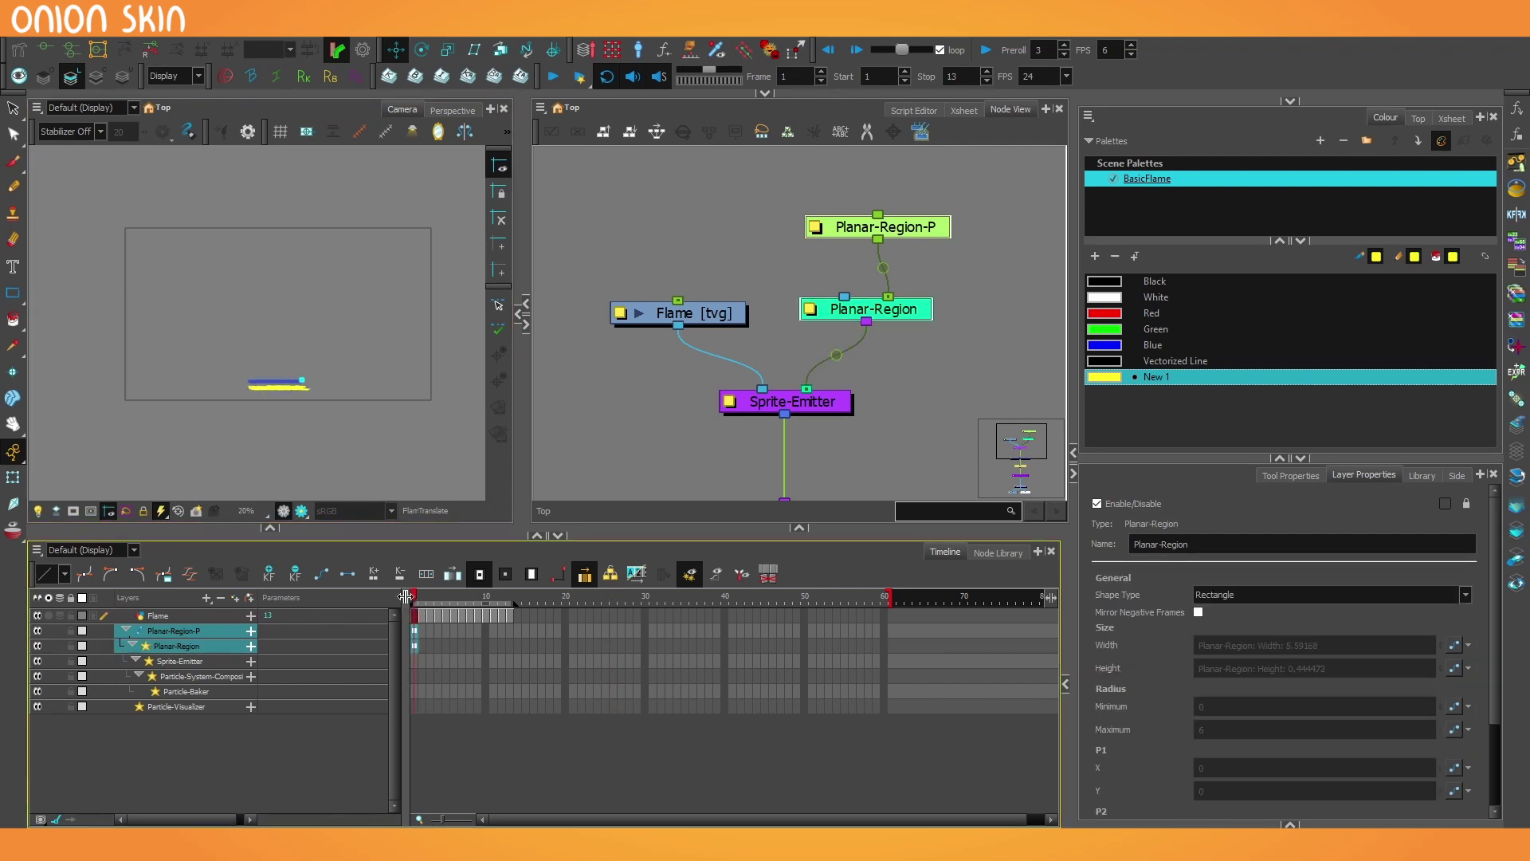
scroll(341, 365, "up", 2)
scroll(341, 365, "down", 1)
scroll(273, 307, "up", 1)
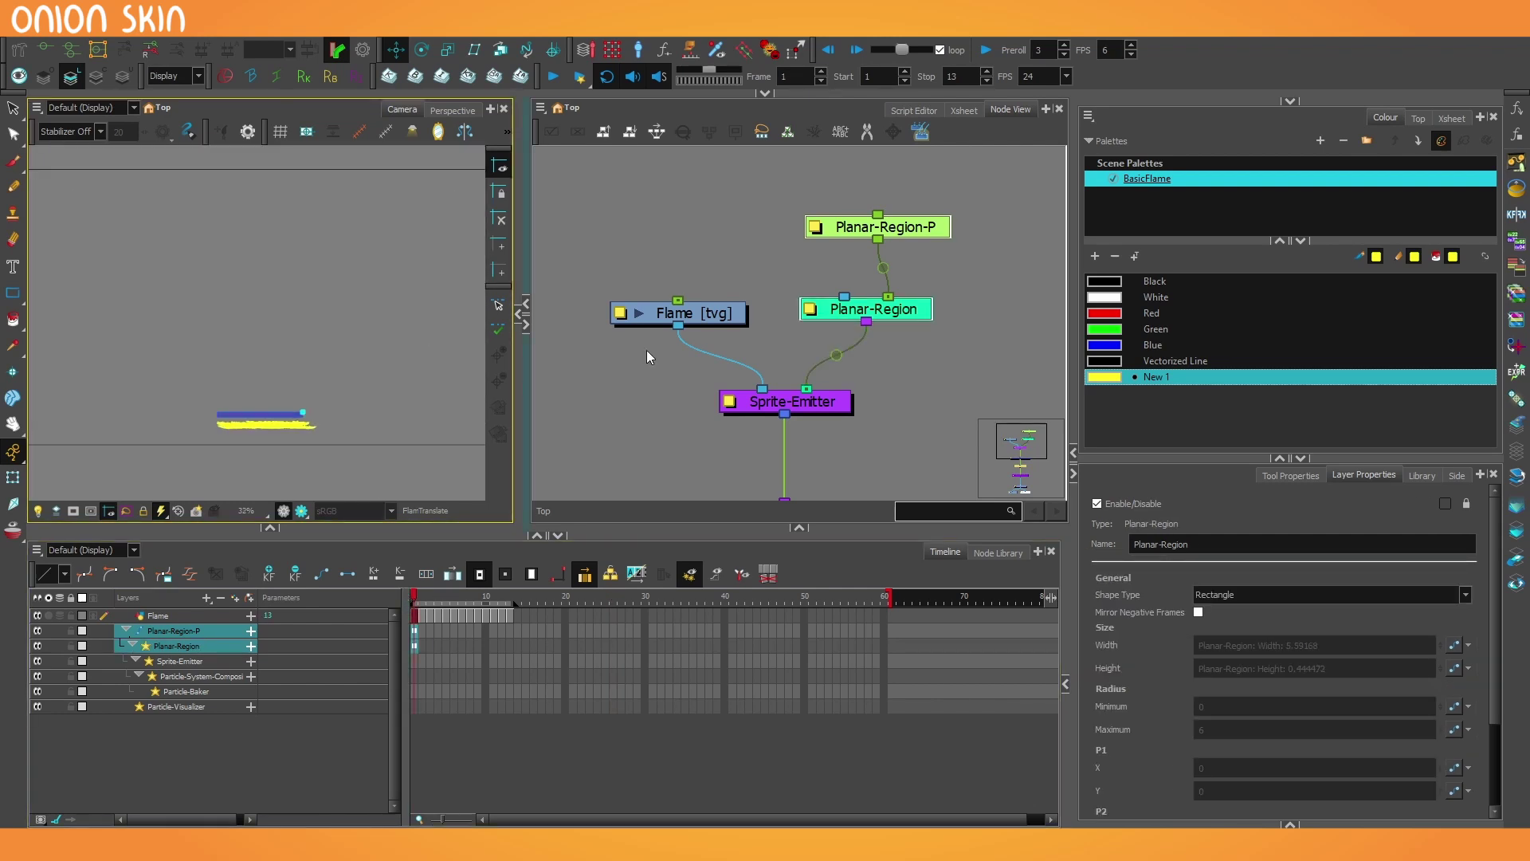
Set the Sprite-Emitter's rendering strategy to Use Age and scrub through the frames to check the flames
left_click(842, 408)
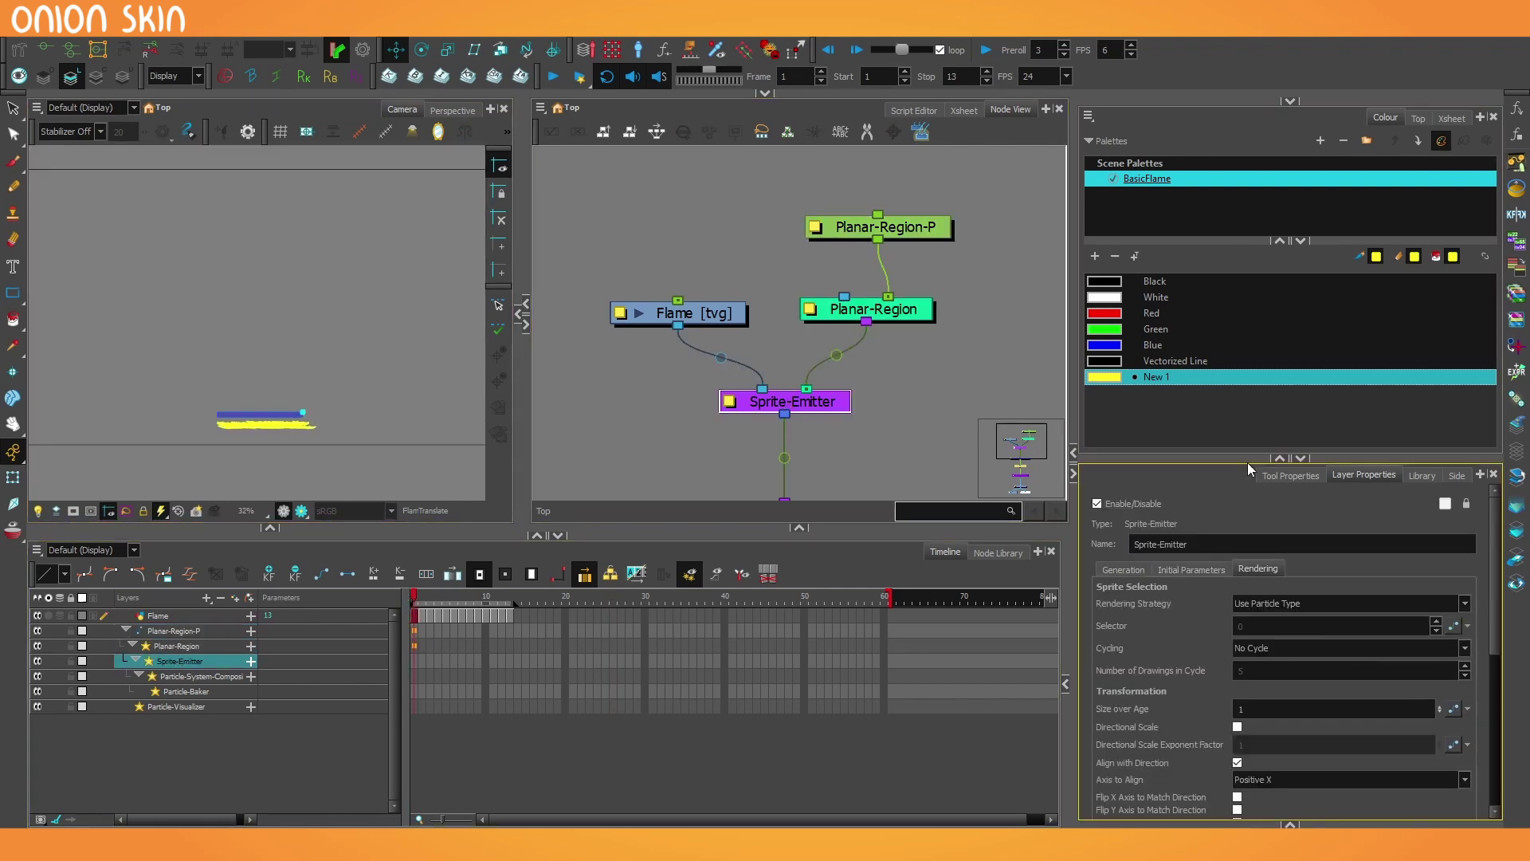
left_click_drag(1247, 462, 1179, 76)
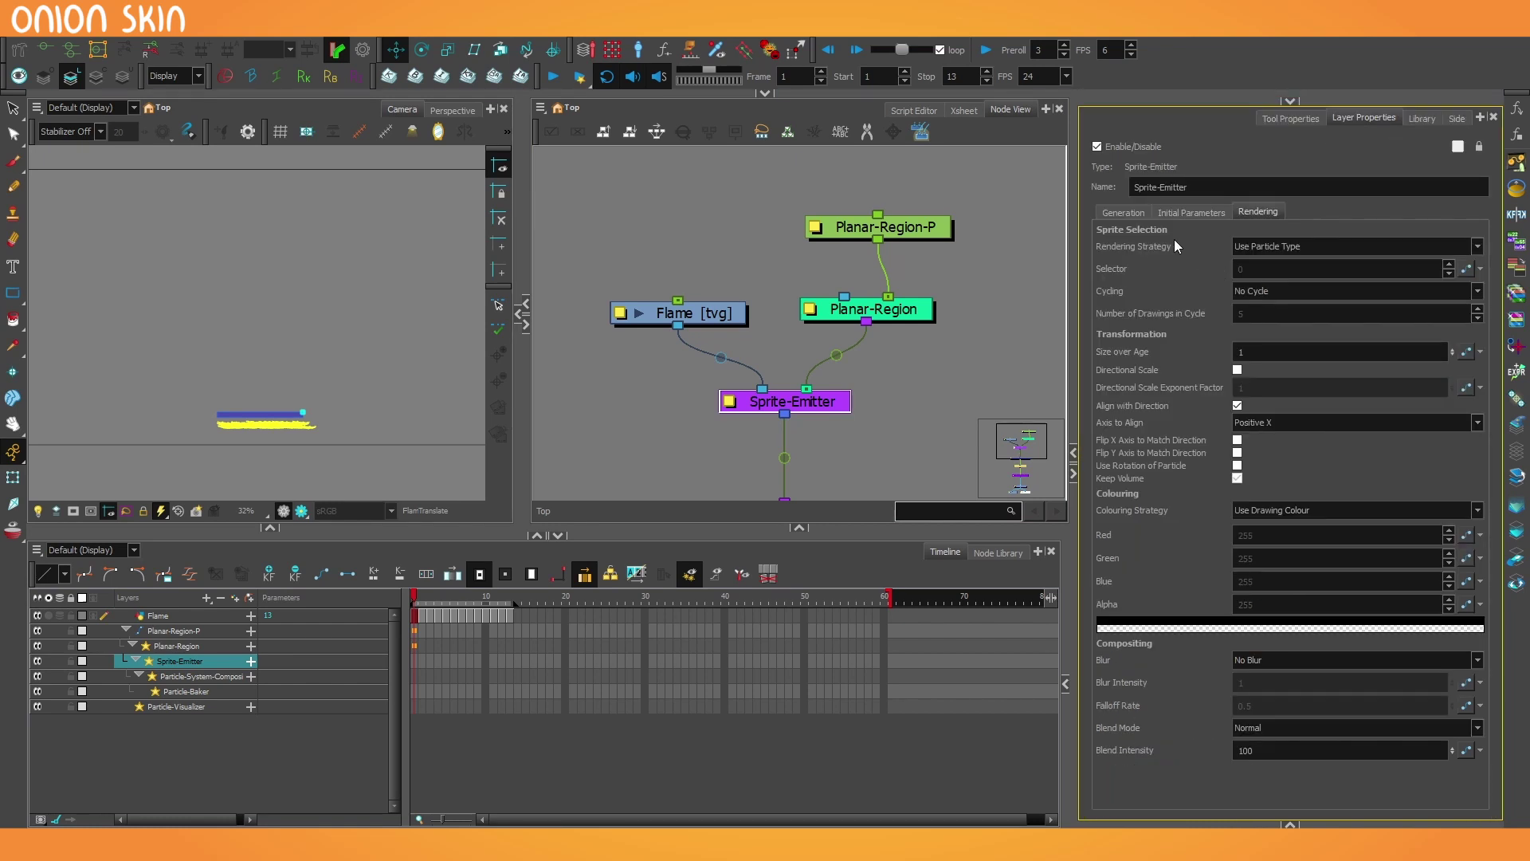
left_click(701, 439)
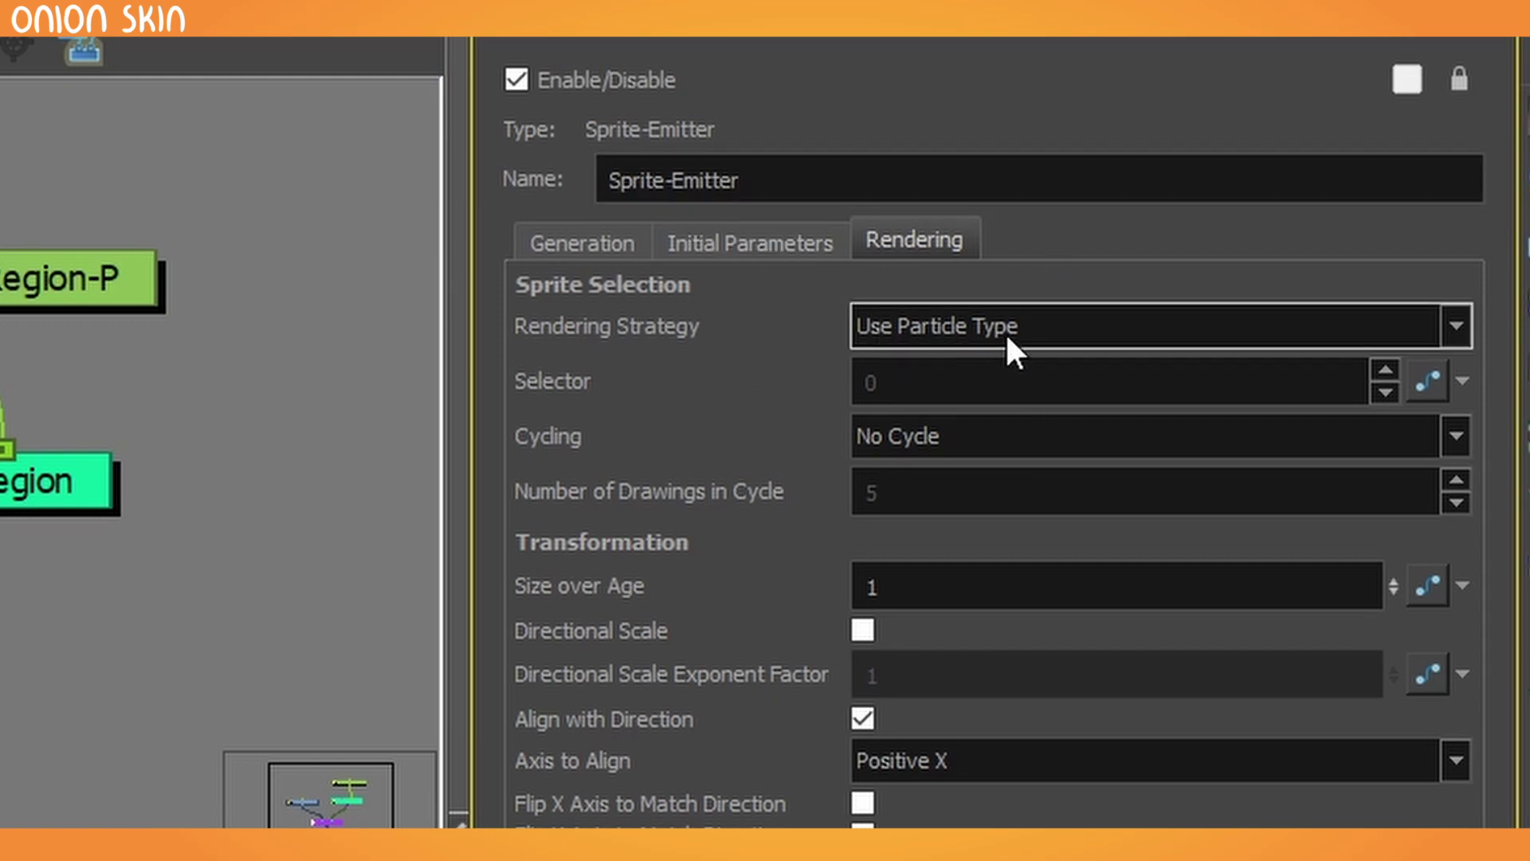
left_click(1008, 335)
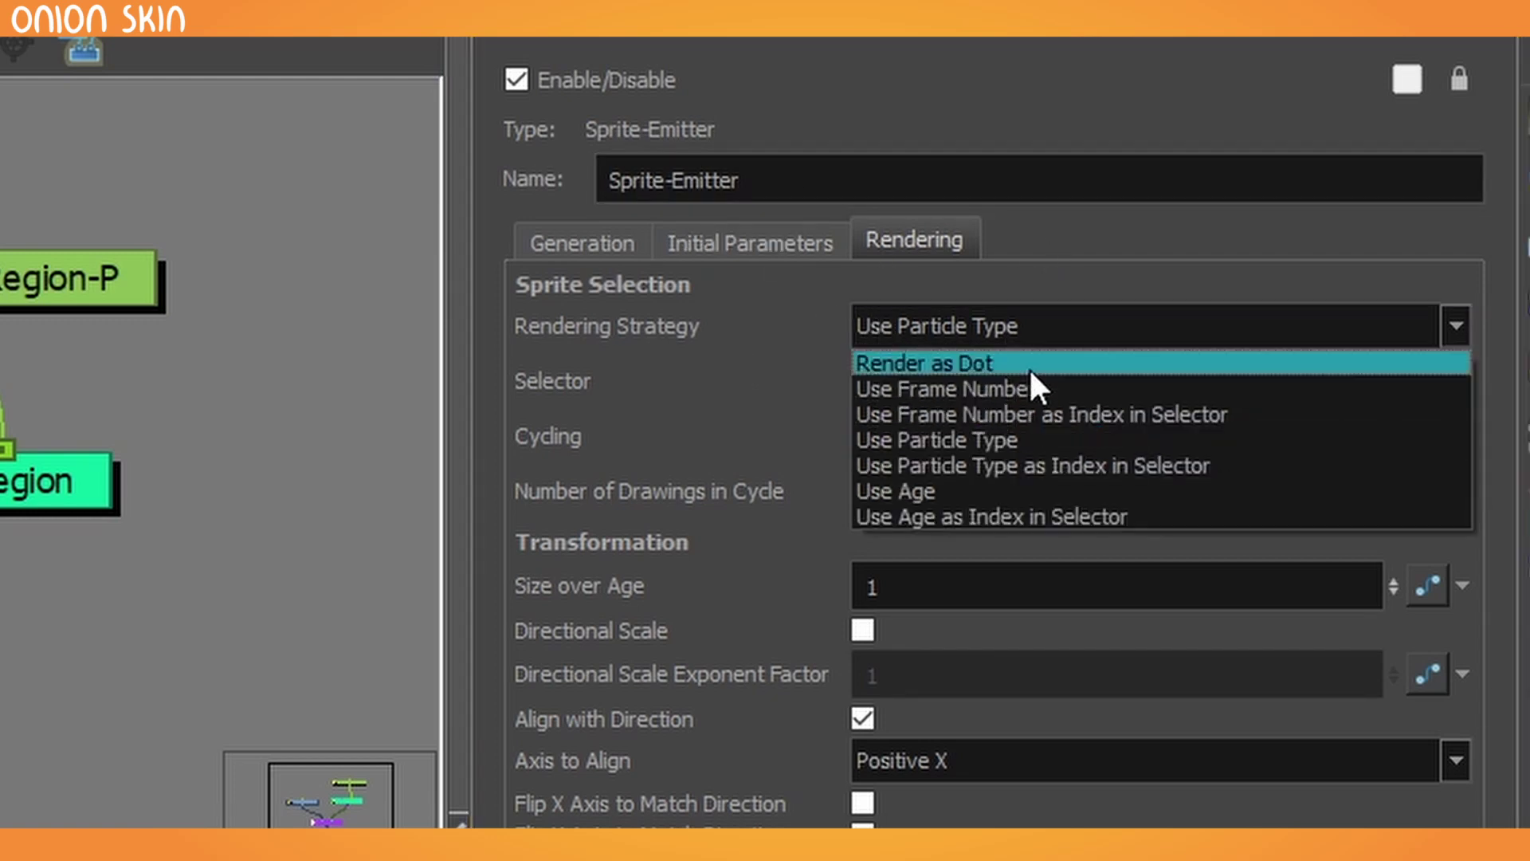
left_click(1015, 489)
left_click_drag(435, 600, 522, 601)
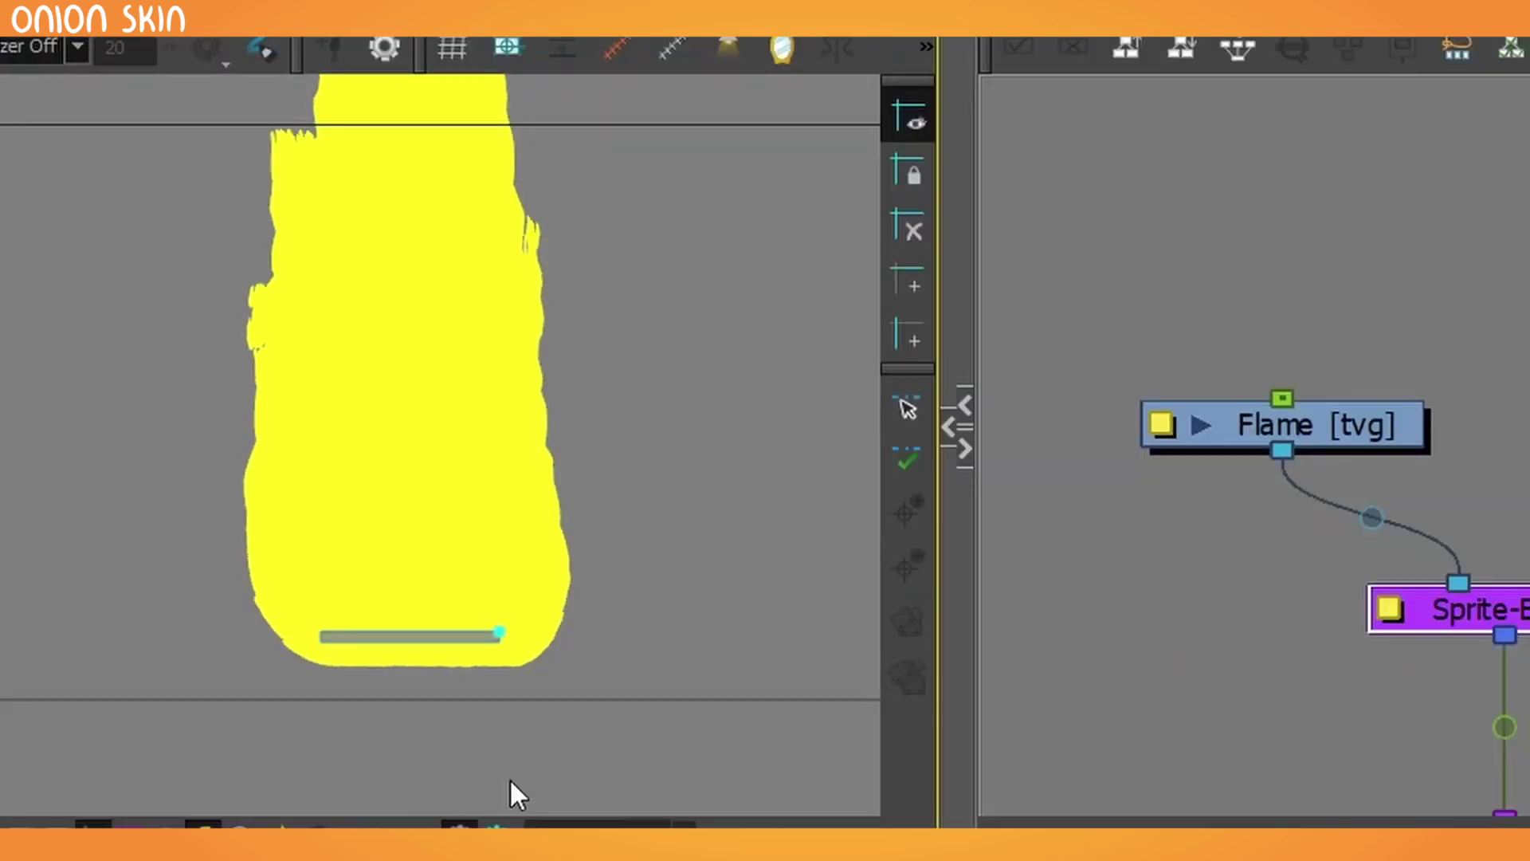
scroll(502, 769, "down", 2)
left_click_drag(668, 596, 470, 599)
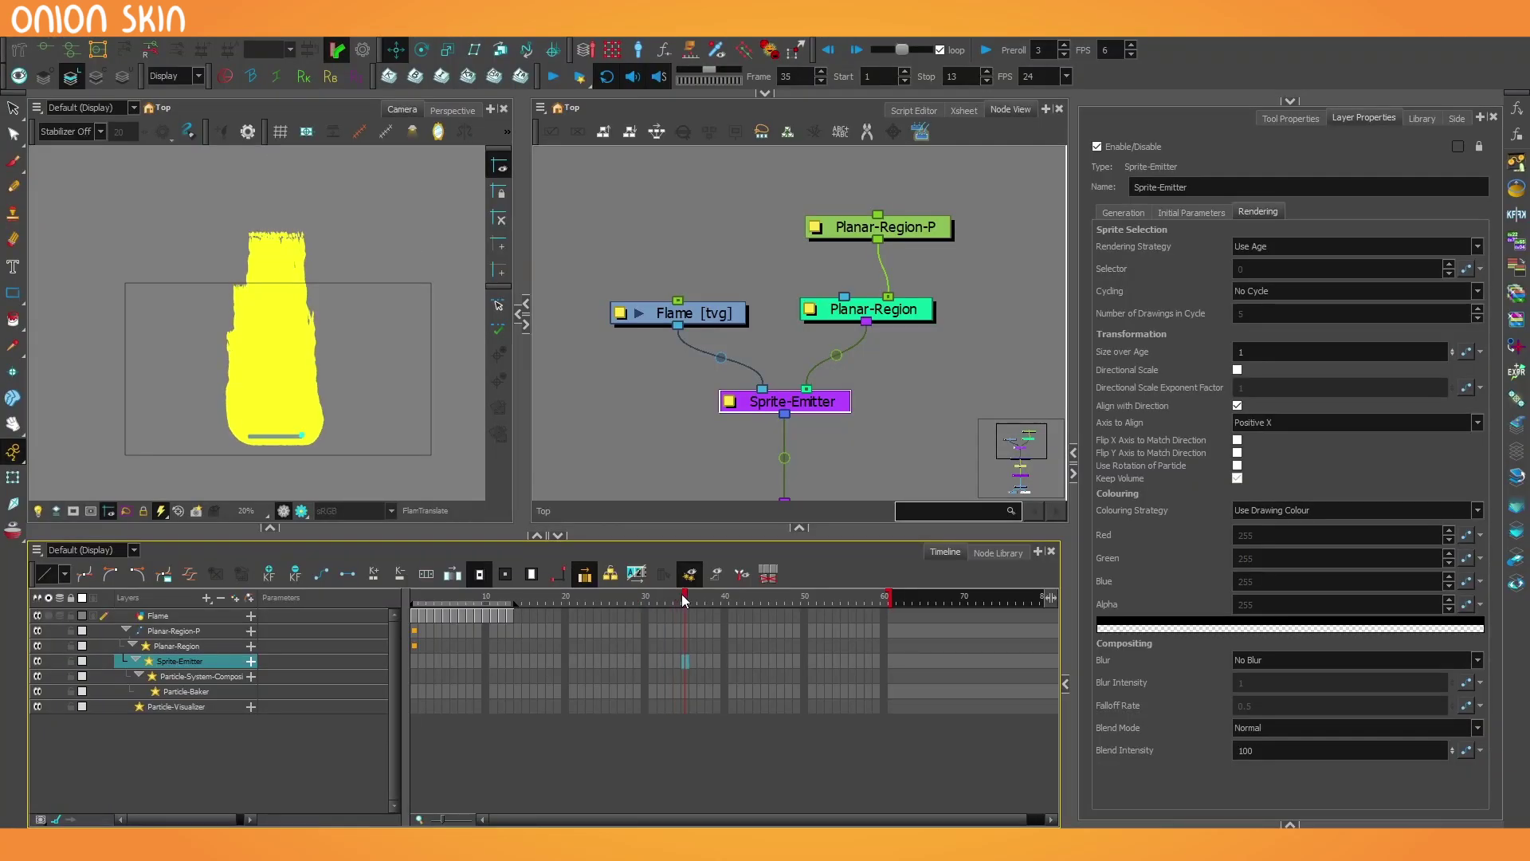
Set the Sprite-Emitter's number of particles to 1 and play the fire animation from frame 1
left_click(1124, 212)
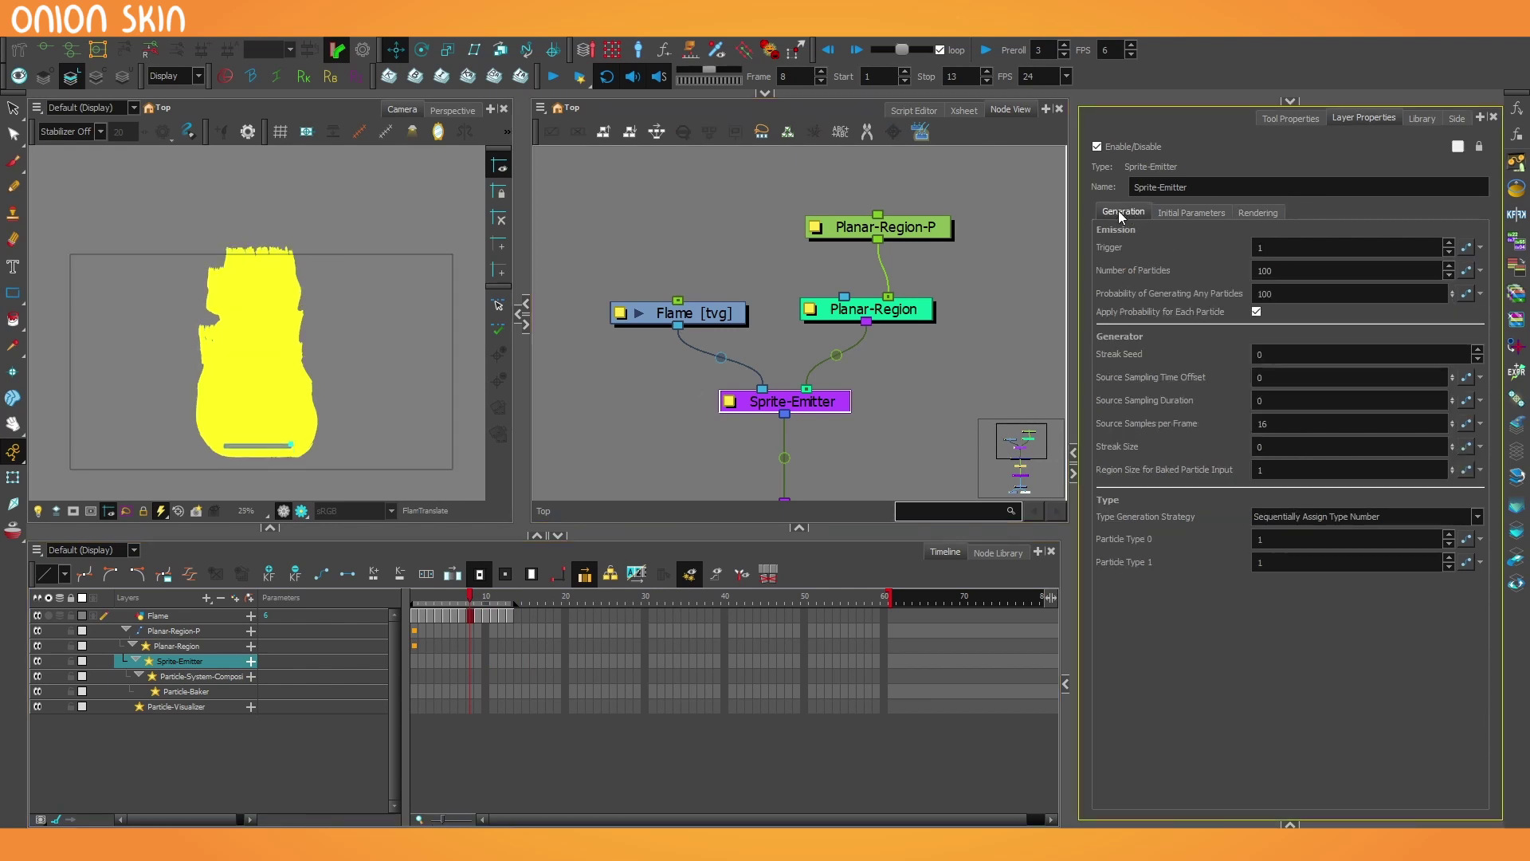
double_click(1253, 270)
type("1")
key("Return")
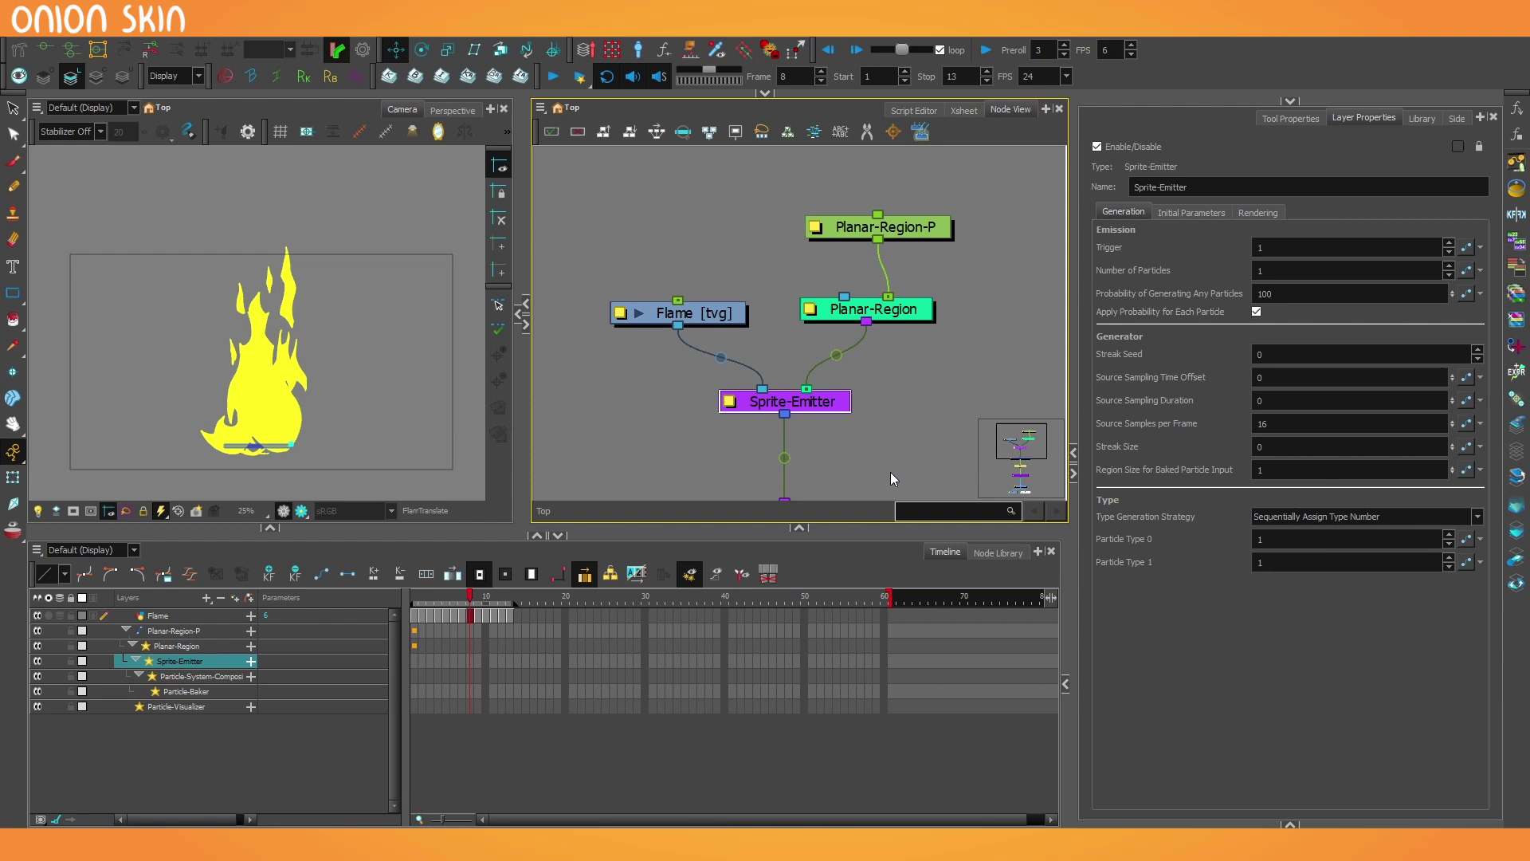
left_click(415, 598)
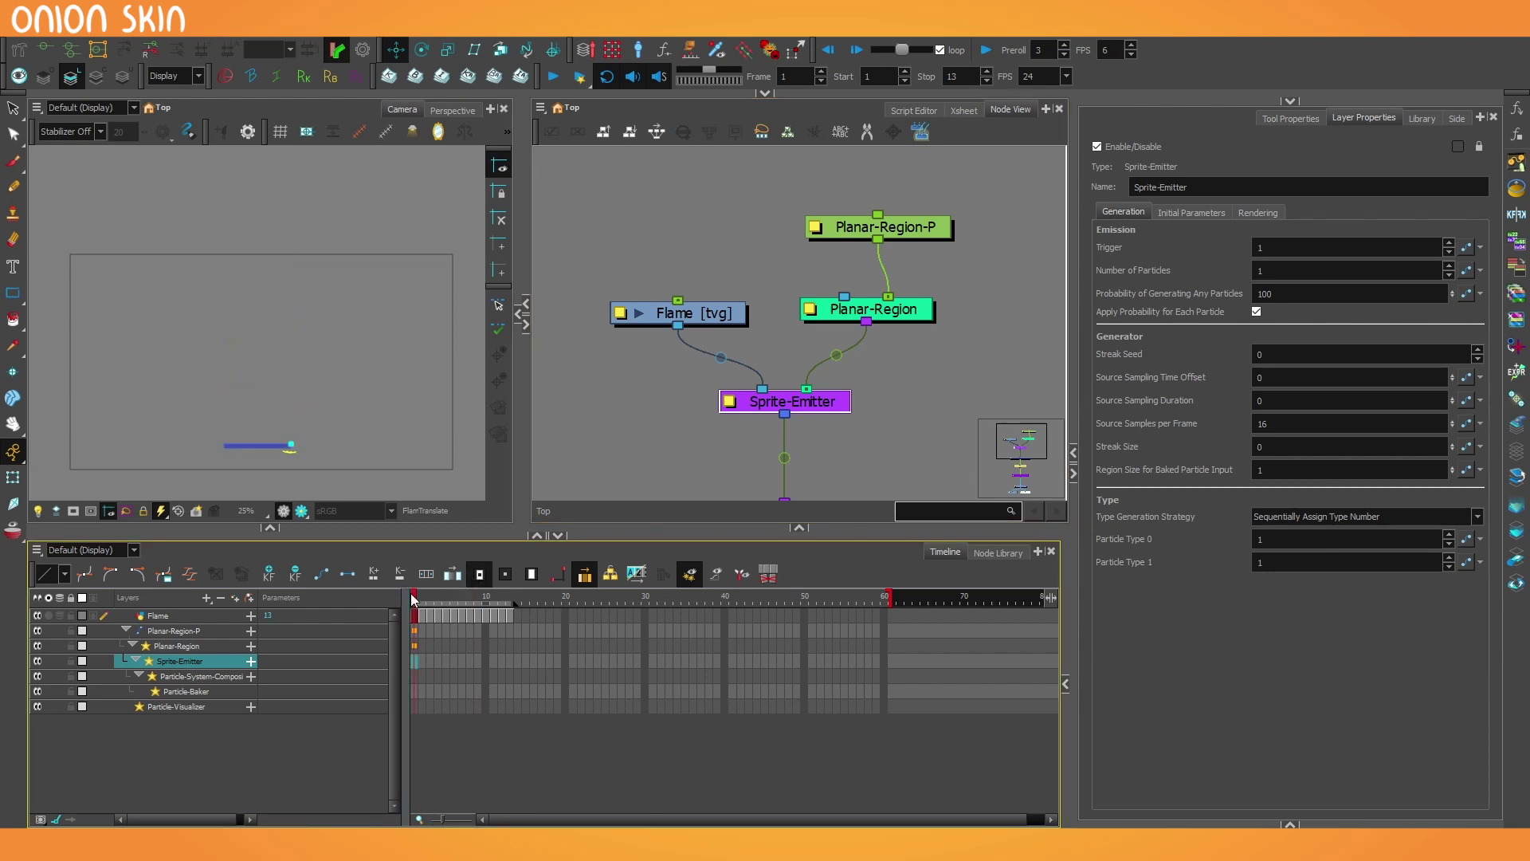
key("shift+Return")
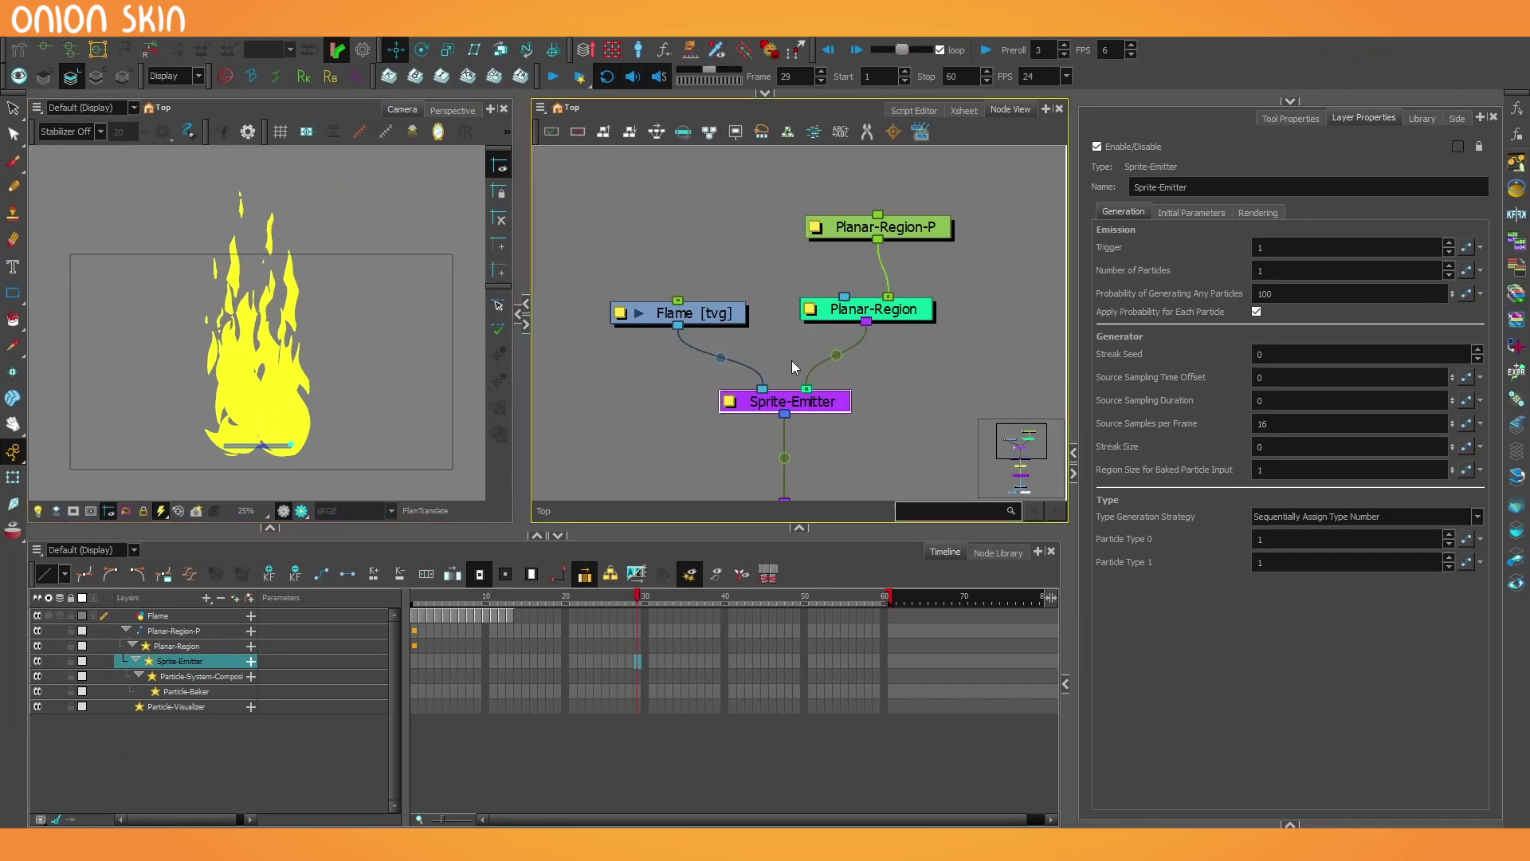
Resize the Planar-Region to about 6.4 wide and 0.97 high
left_click_drag(939, 285, 899, 311)
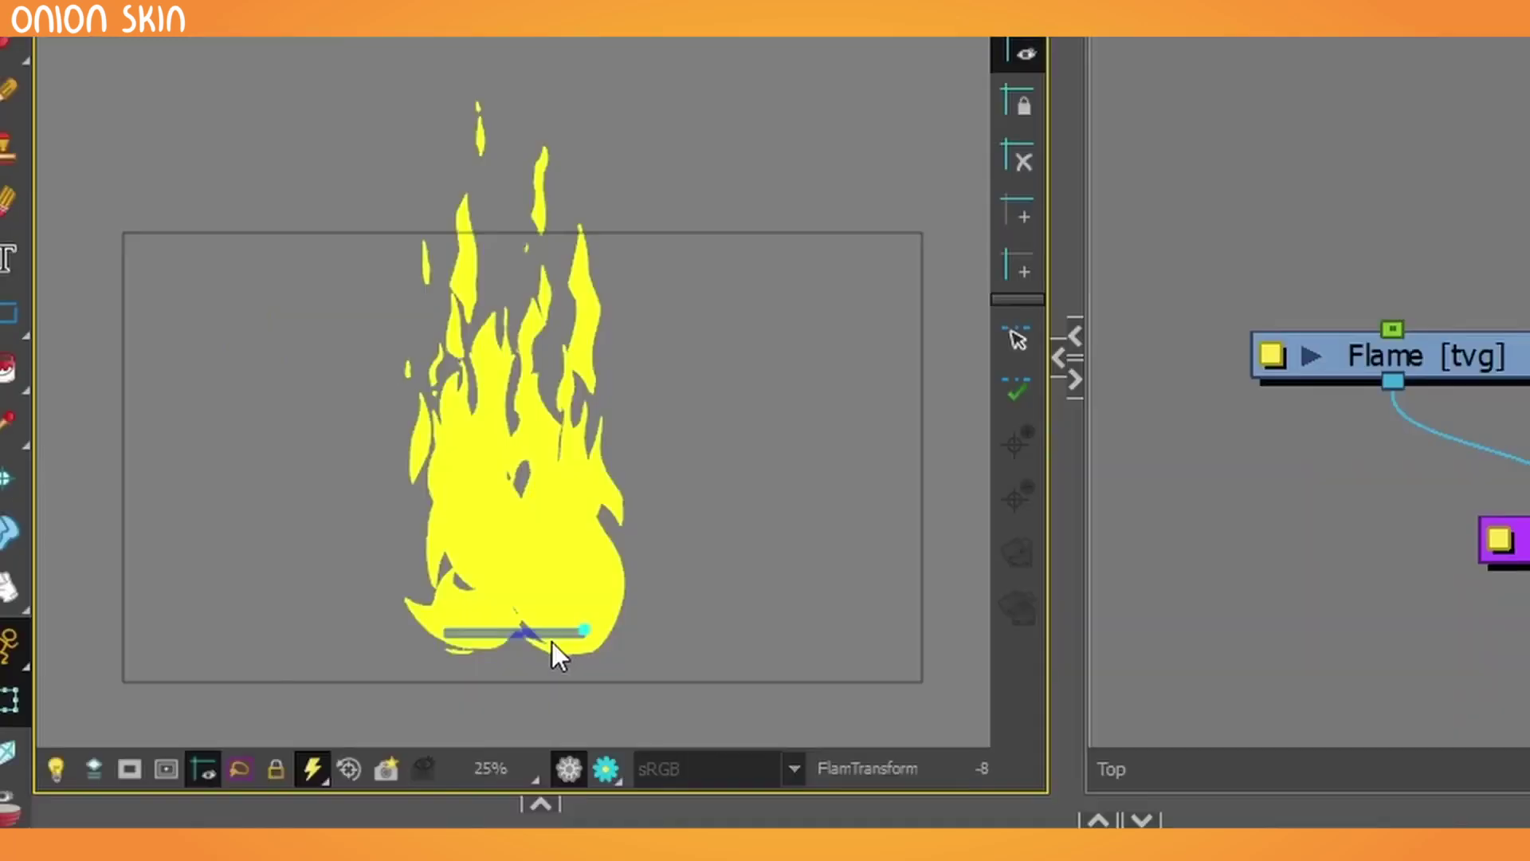
left_click_drag(587, 627, 761, 623)
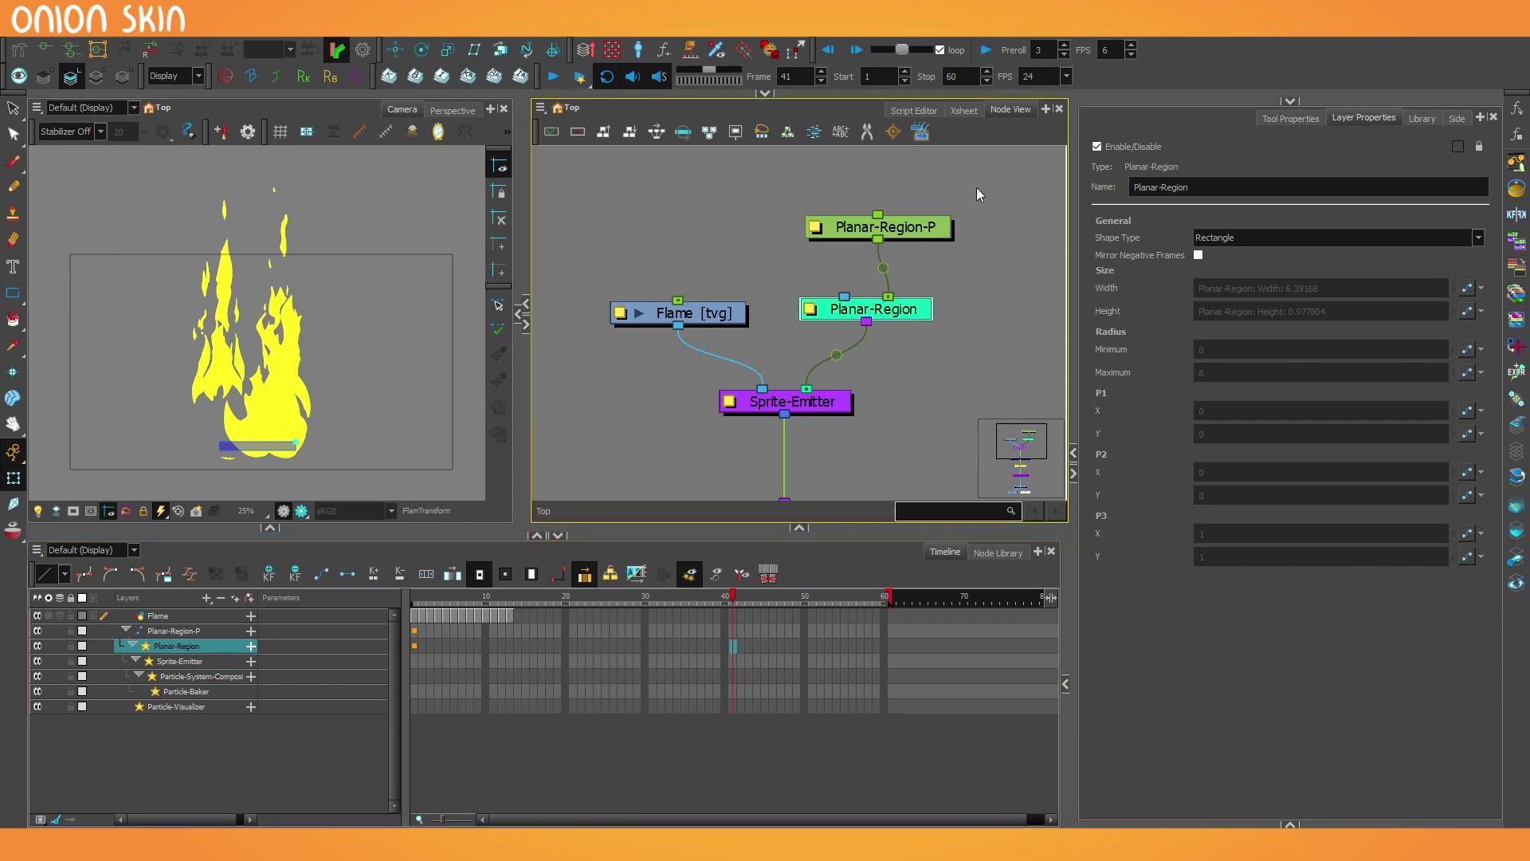
Enable 3D on the Planar-Region-P peg and display the scene in the Side view
left_click_drag(977, 188, 808, 244)
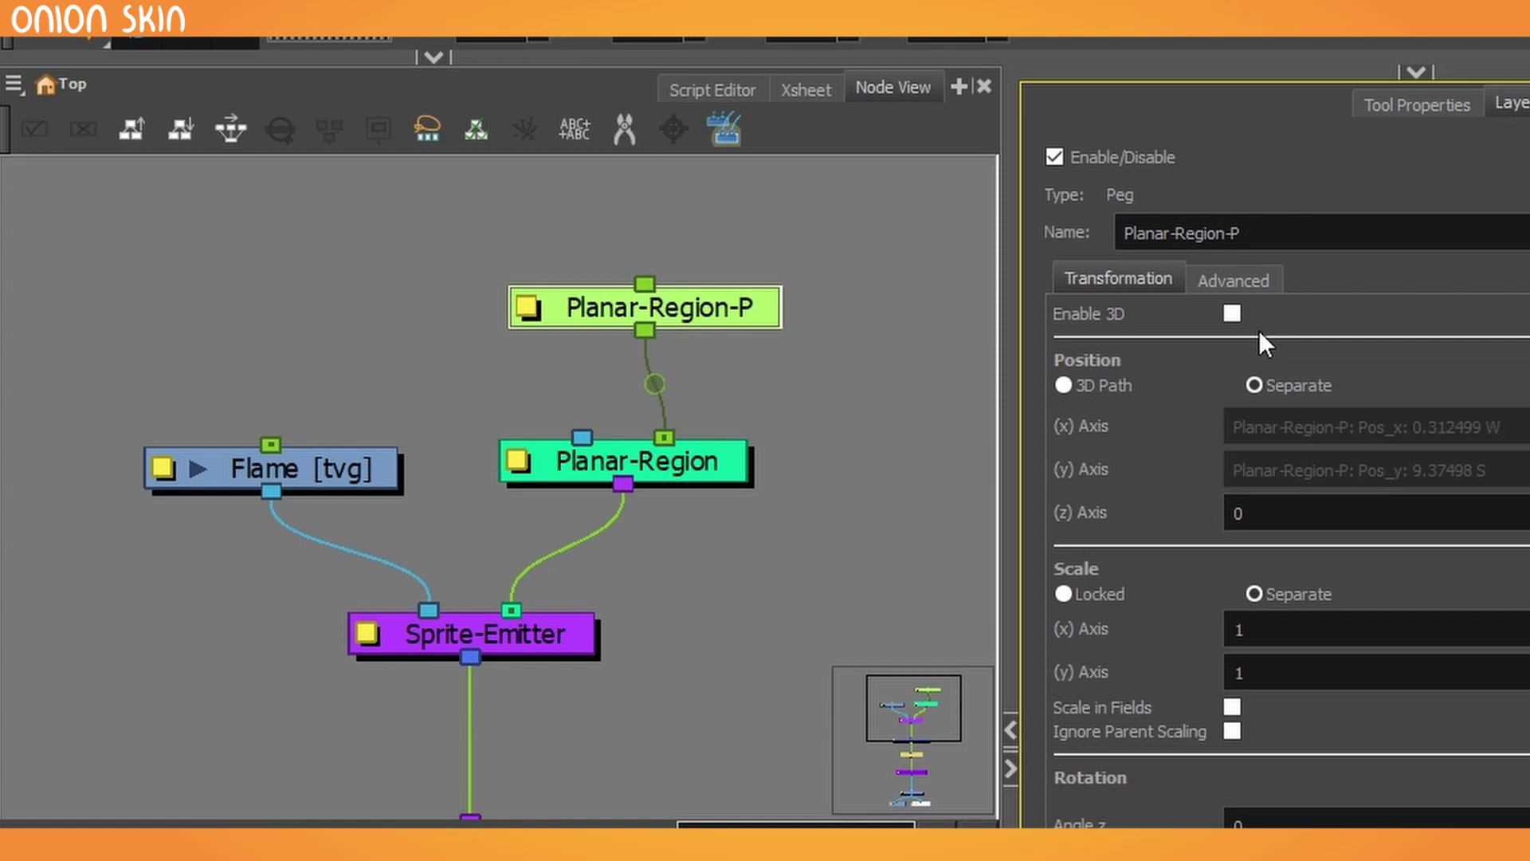
left_click(1227, 311)
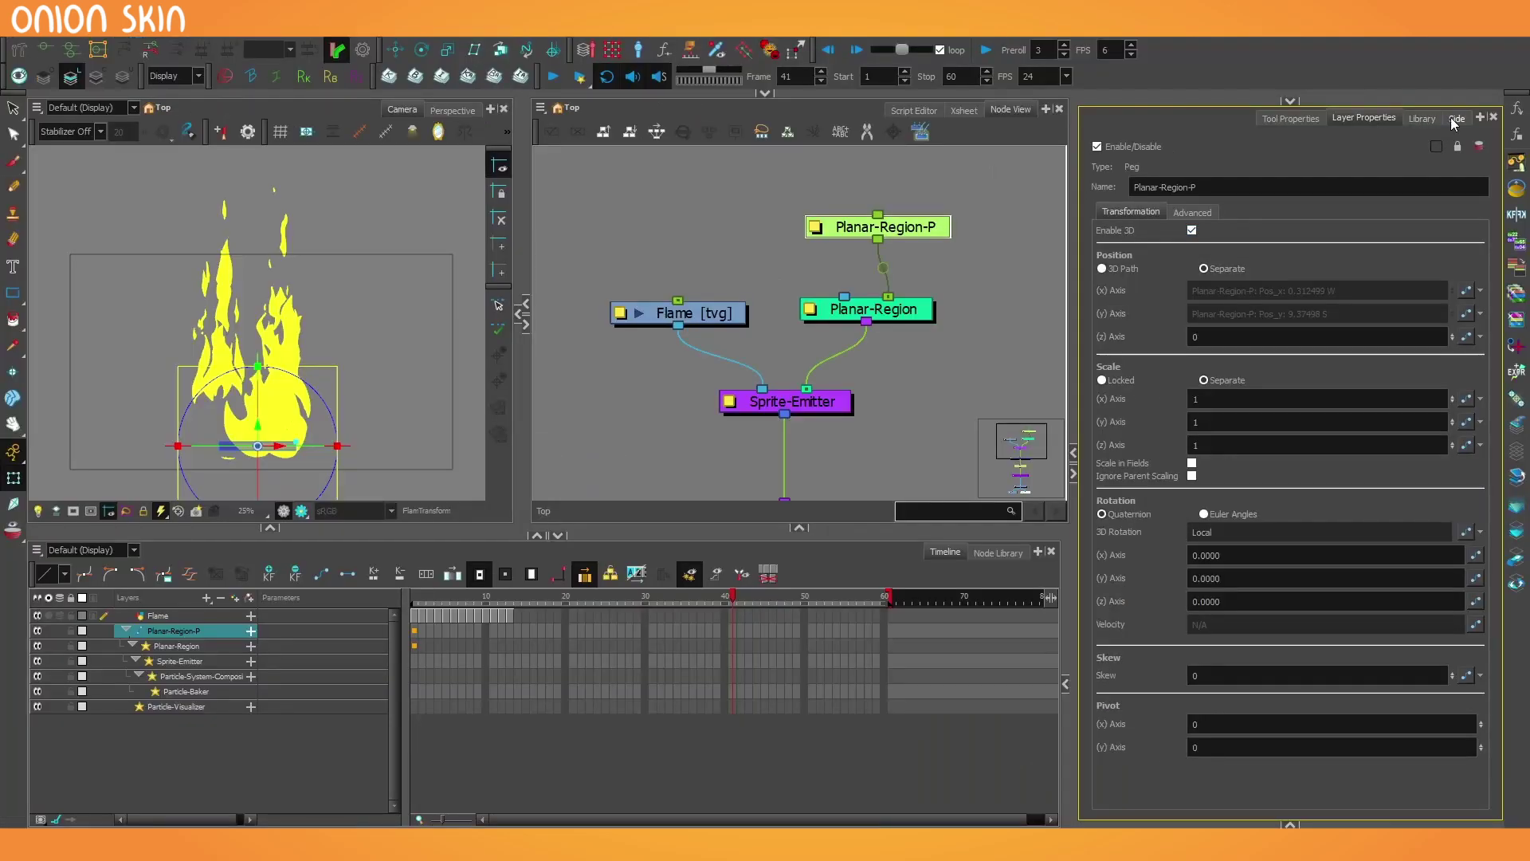
left_click(1457, 118)
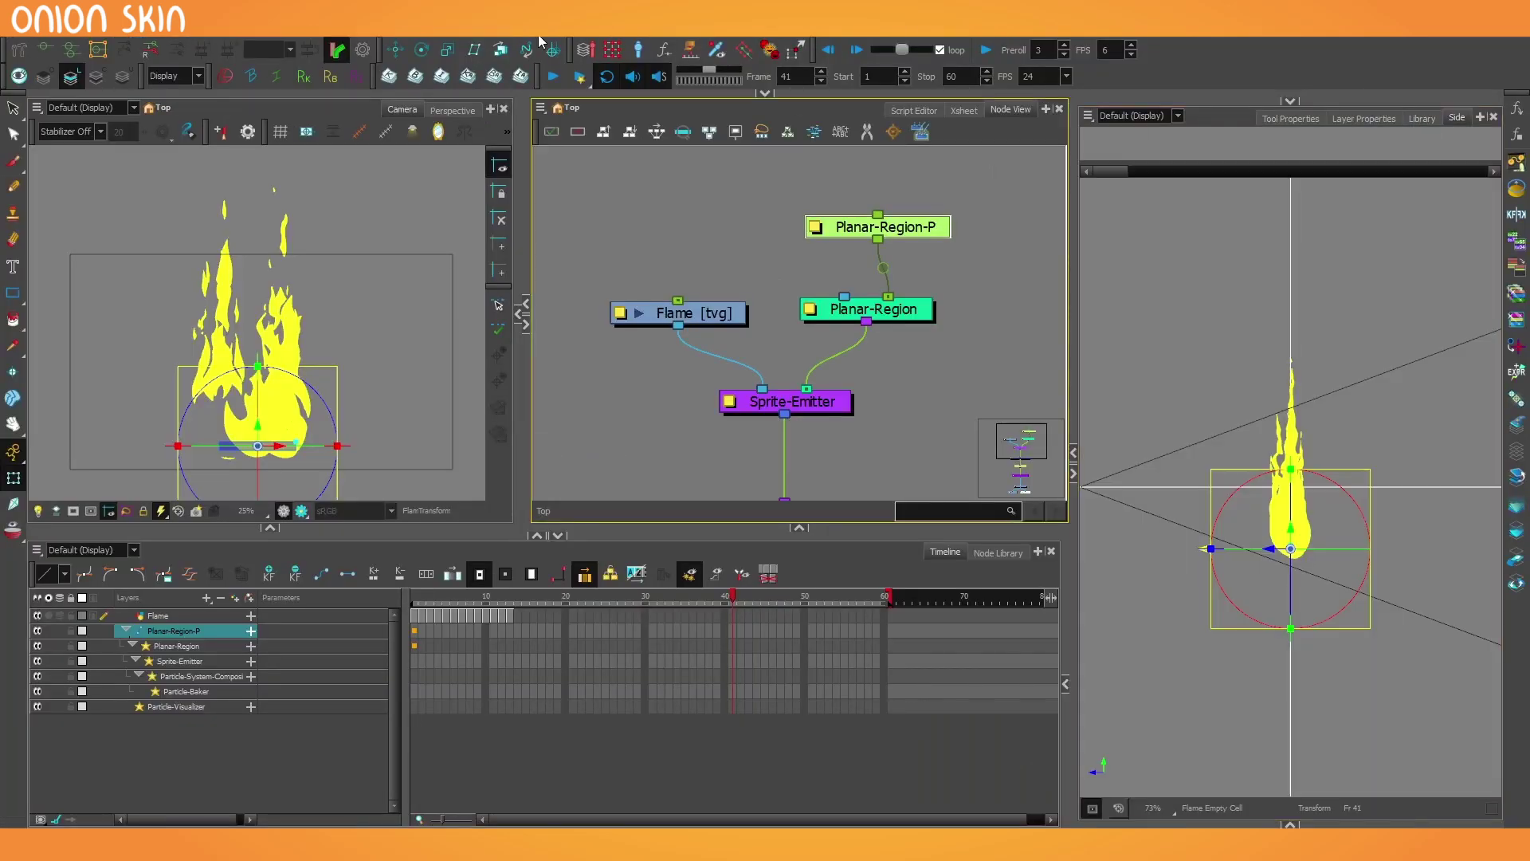
left_click(318, 24)
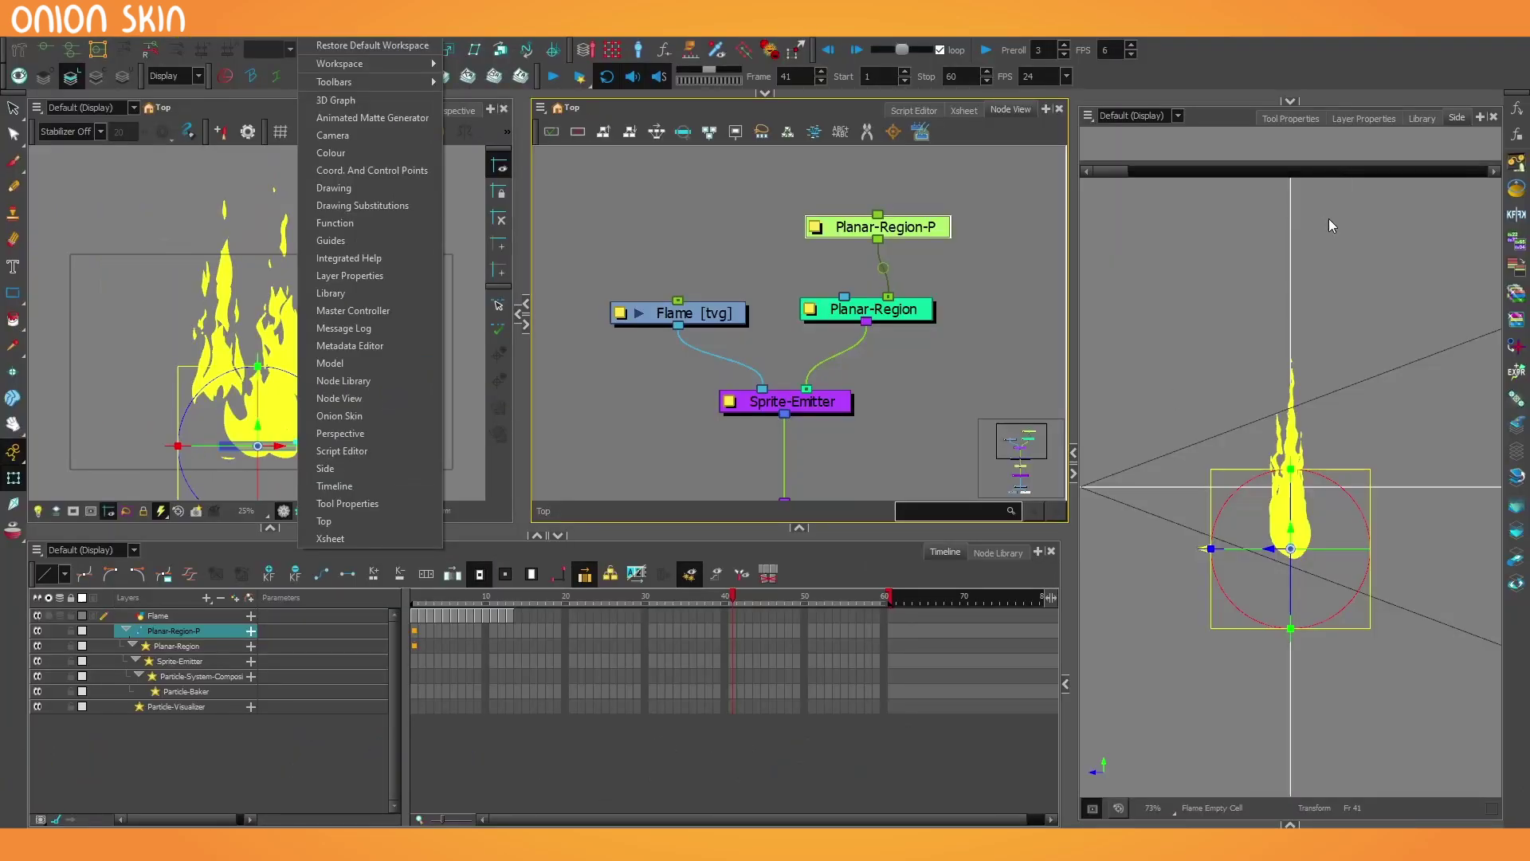
left_click(1328, 226)
scroll(1289, 337, "down", 2)
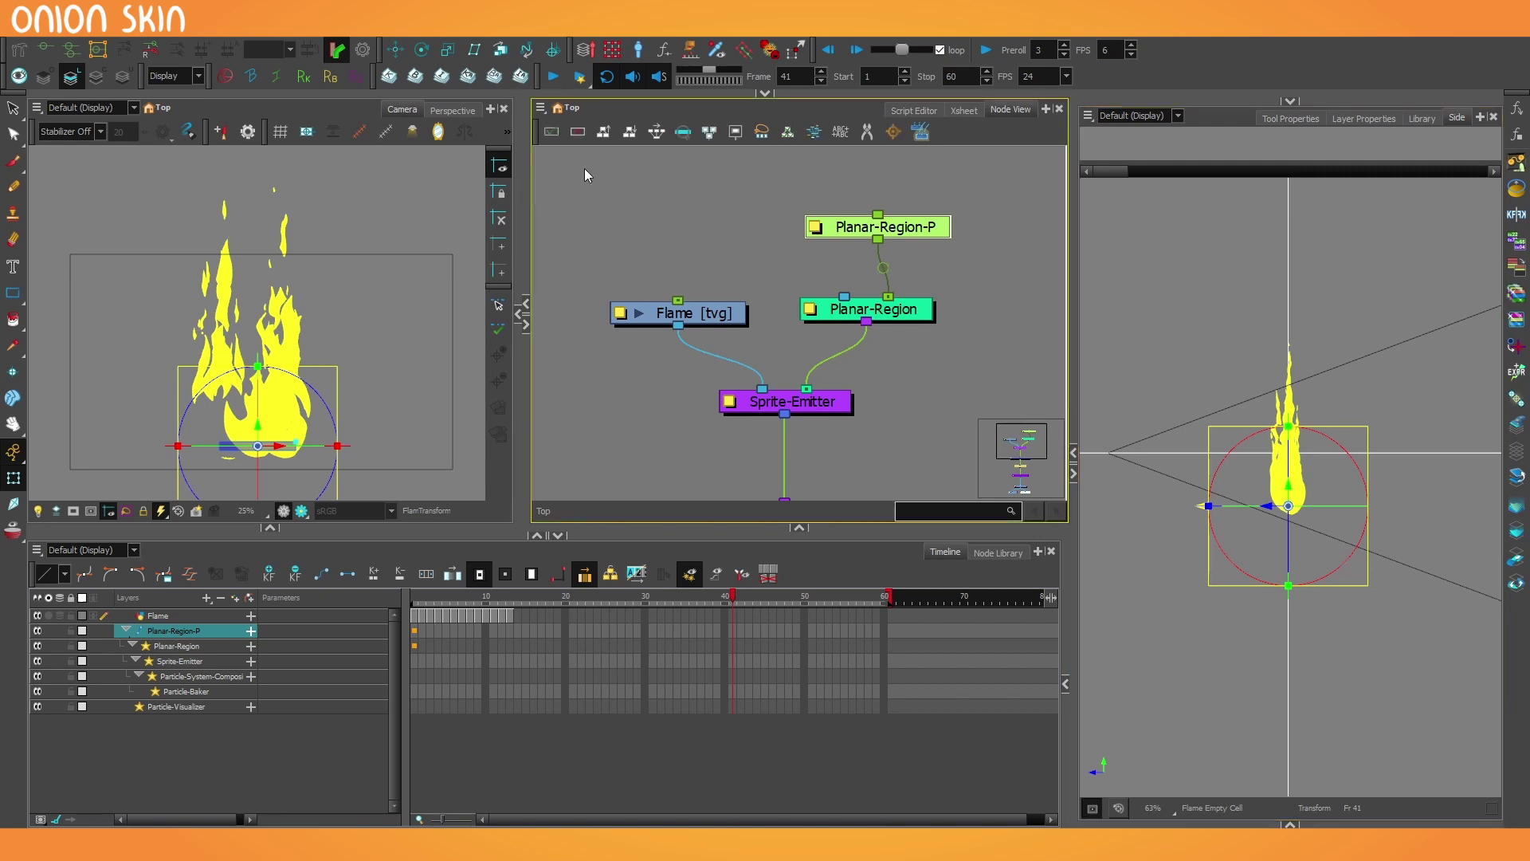
Enlarge the camera view area and inspect the fire and its peg in the Perspective view
left_click_drag(526, 165, 776, 166)
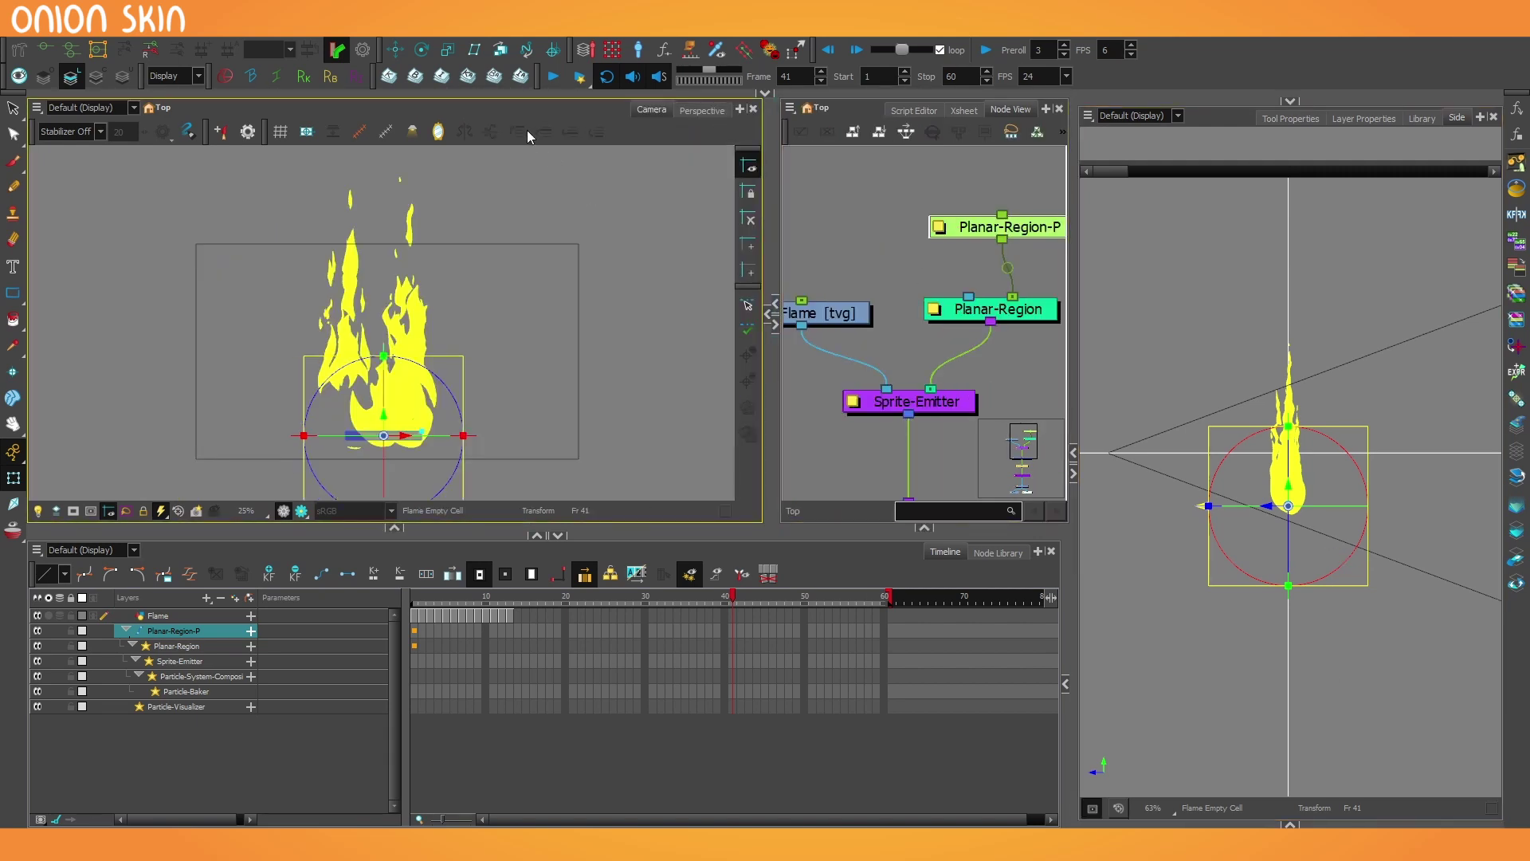
left_click(702, 112)
scroll(494, 313, "down", 3)
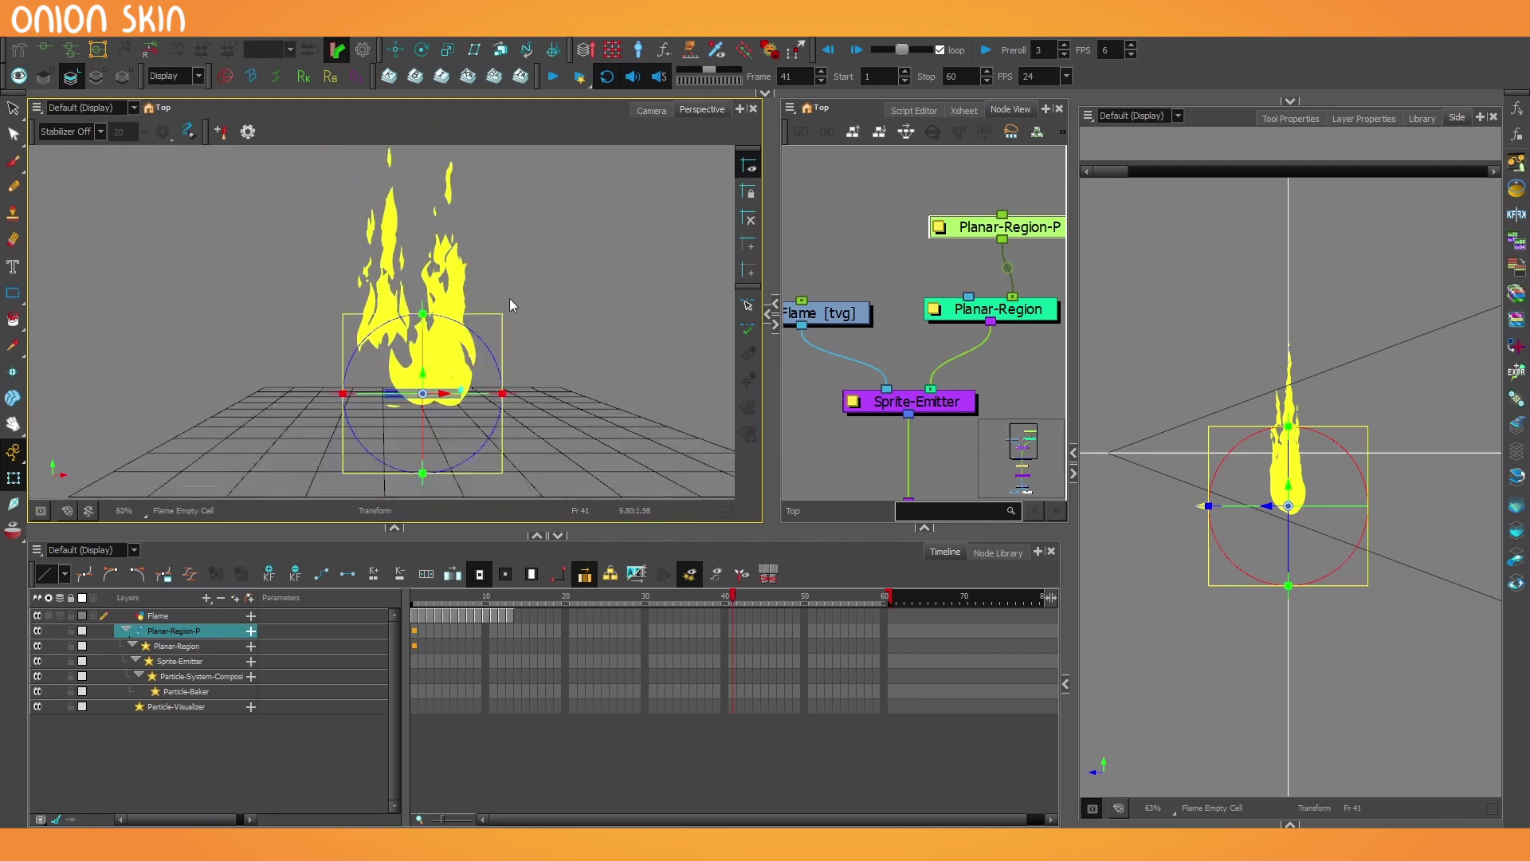
left_click_drag(582, 338, 456, 265)
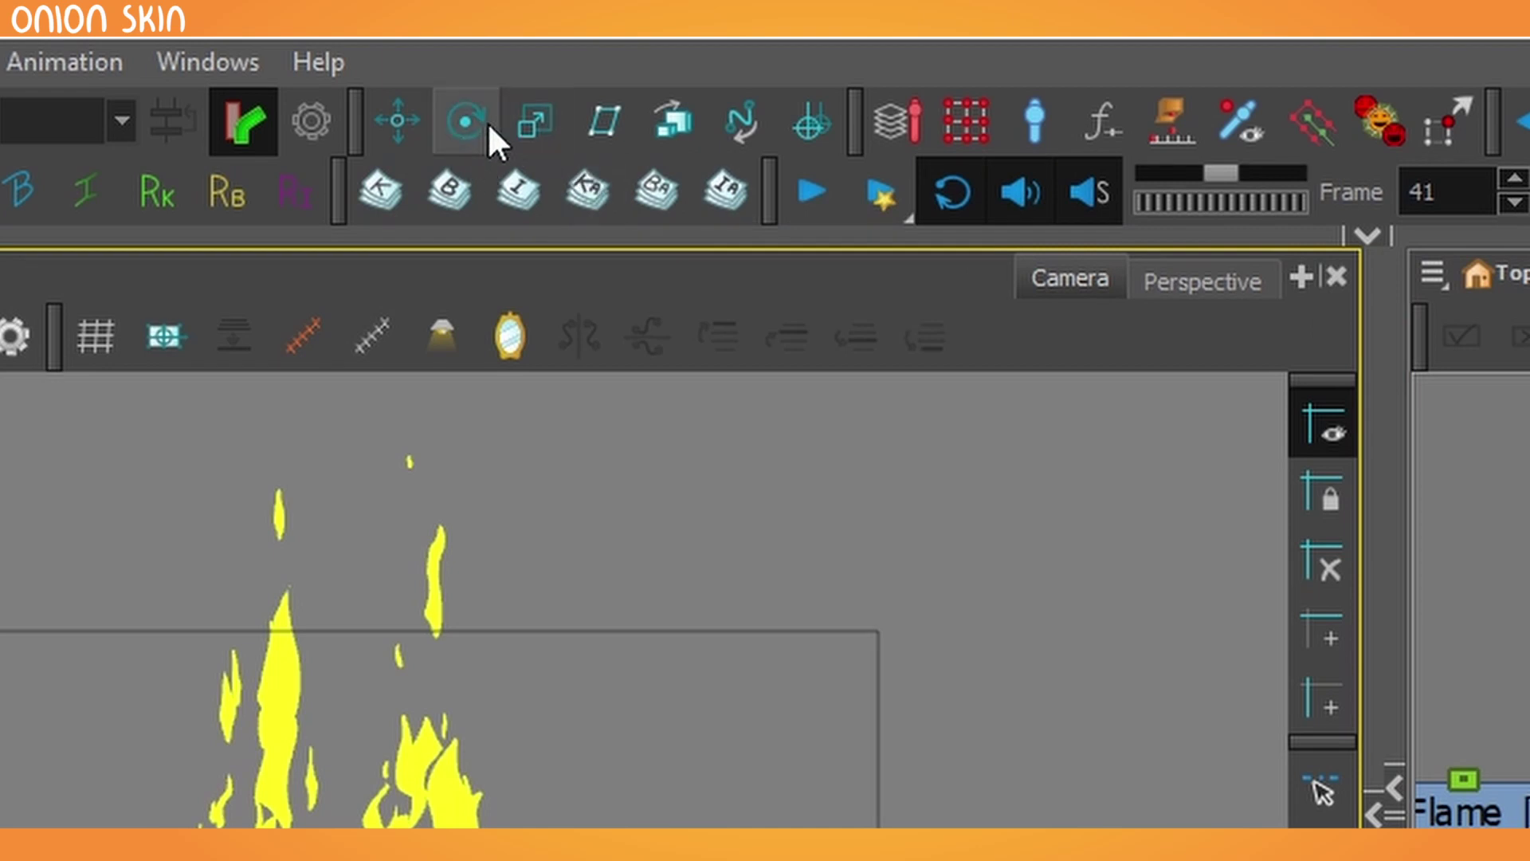
Rotate the planar region's peg in the Side view so the region lies flat, and stretch it in depth
left_click(470, 123)
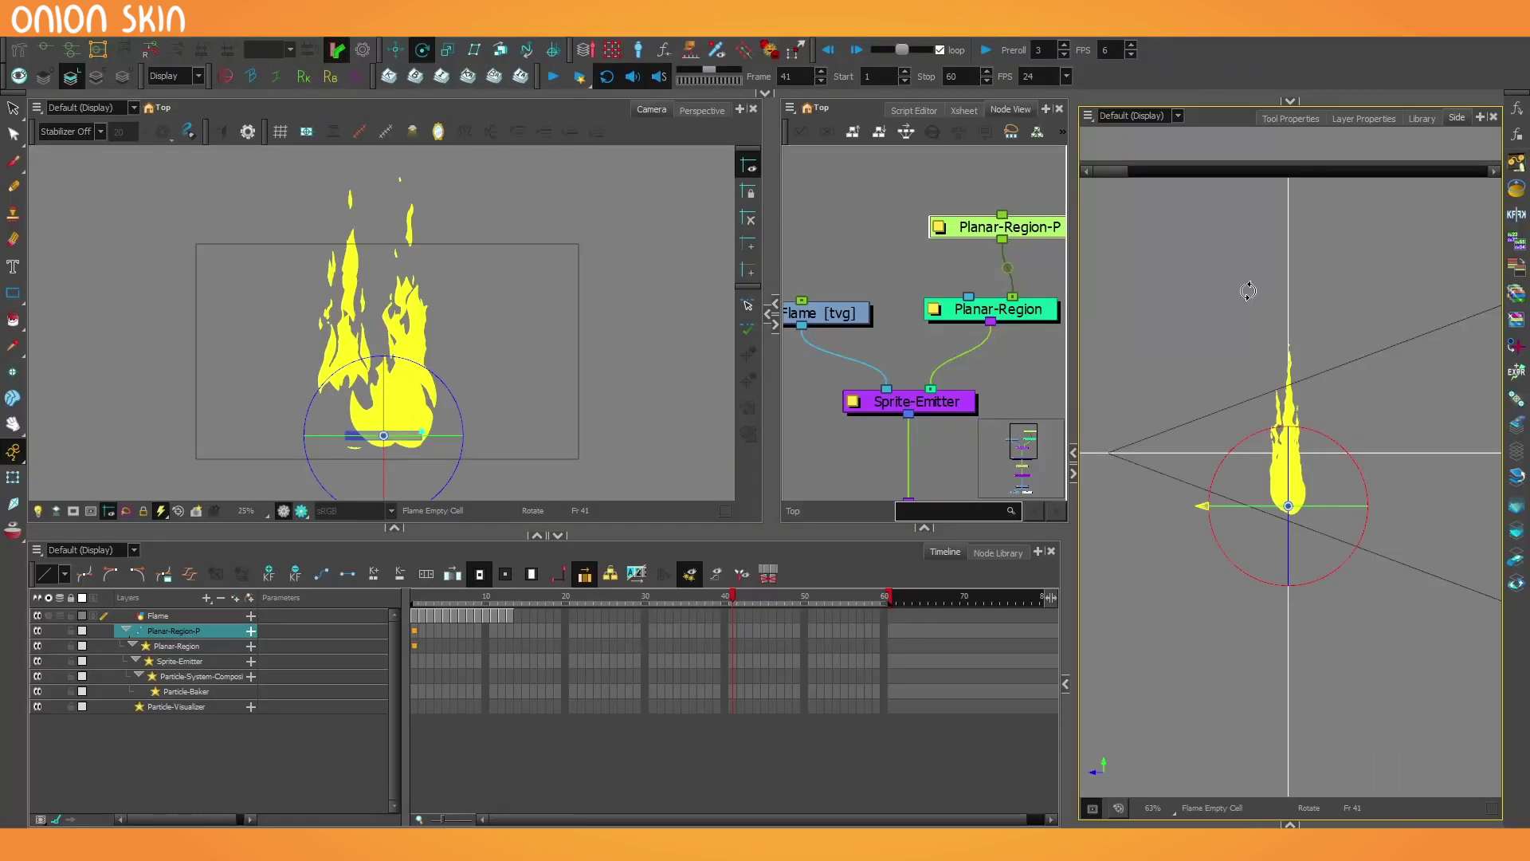
left_click_drag(1243, 276, 1458, 468)
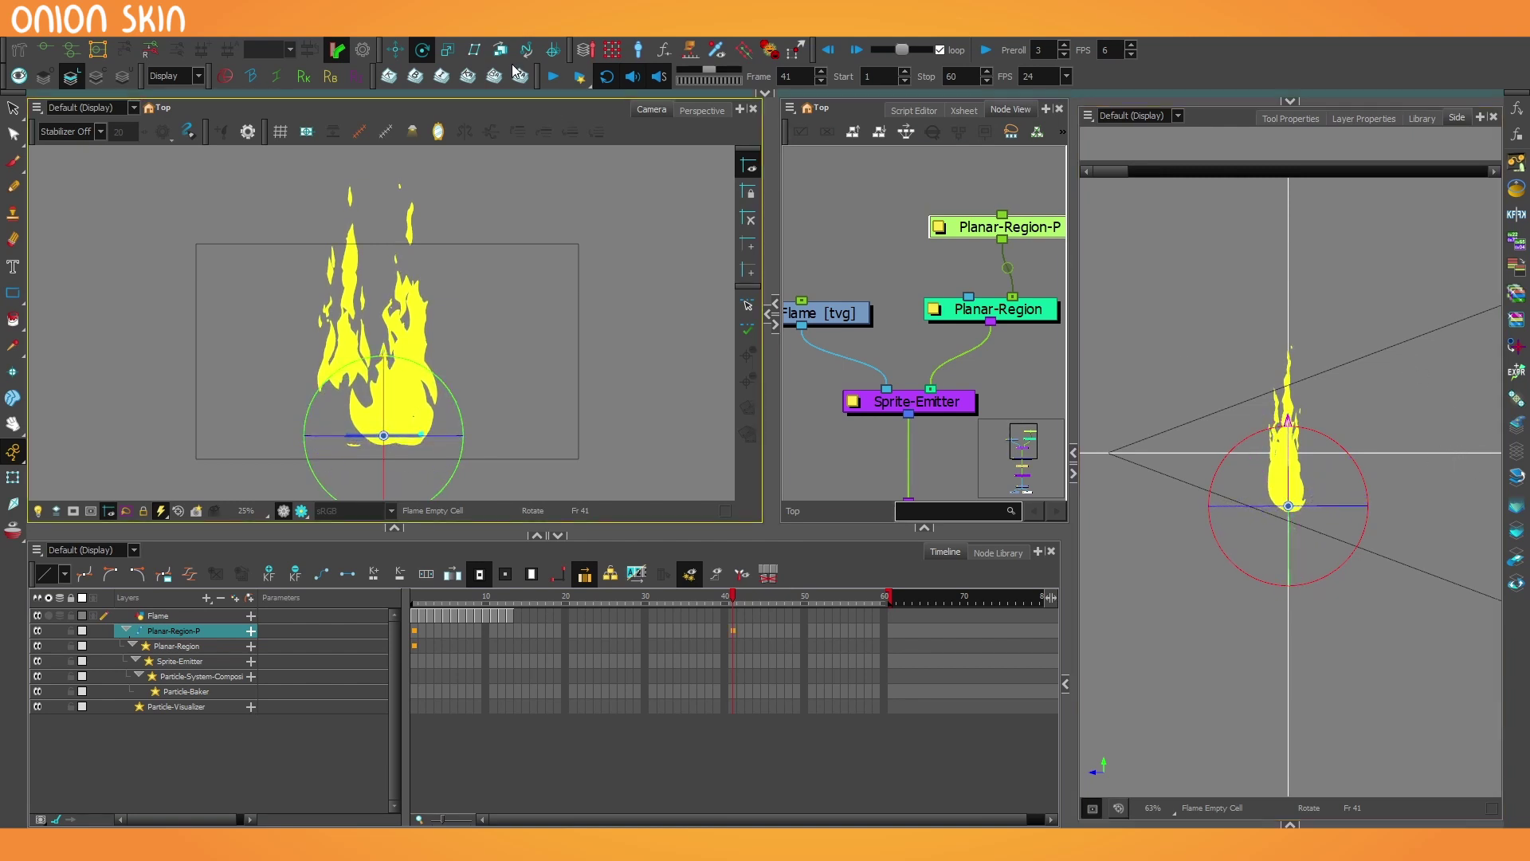
left_click(448, 49)
left_click_drag(1207, 506, 1011, 485)
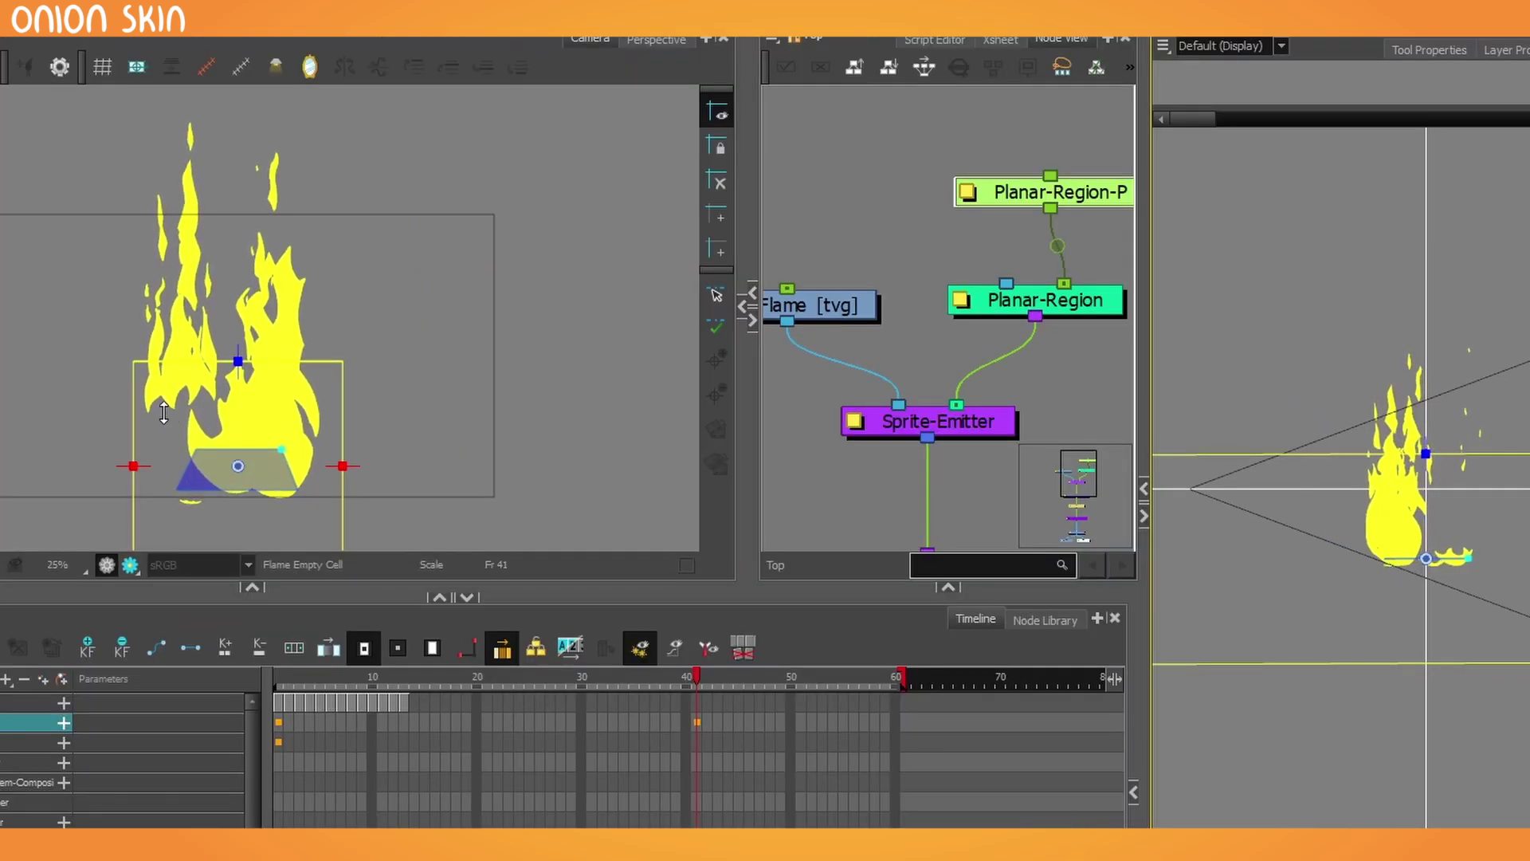
Reposition the flat planar region along the depth axis in the Side view and scale its depth further
left_click_drag(257, 408, 18, 388)
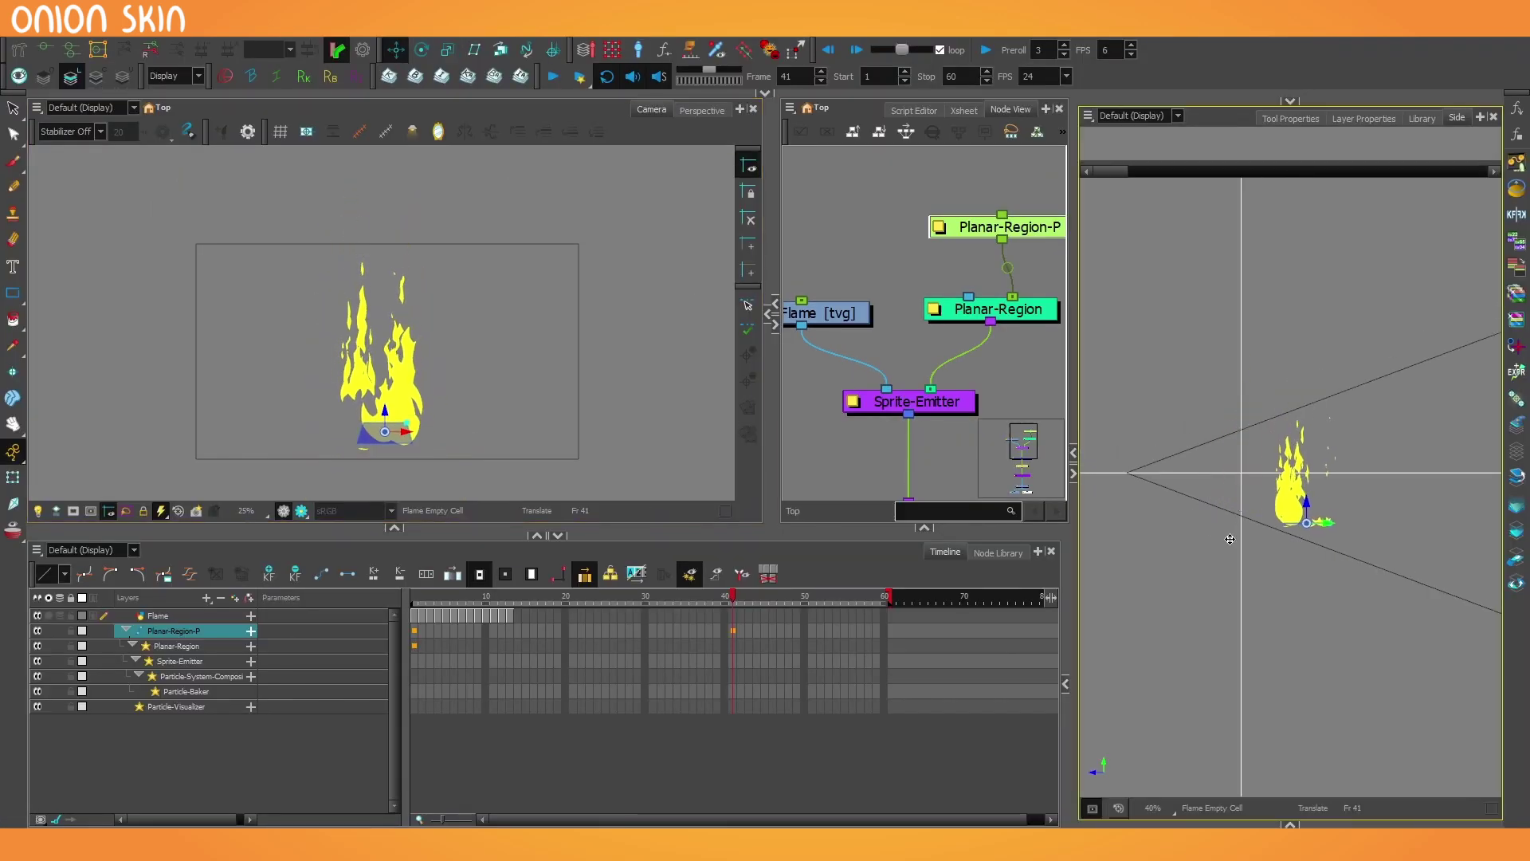
left_click_drag(1219, 534, 1029, 492)
left_click(448, 50)
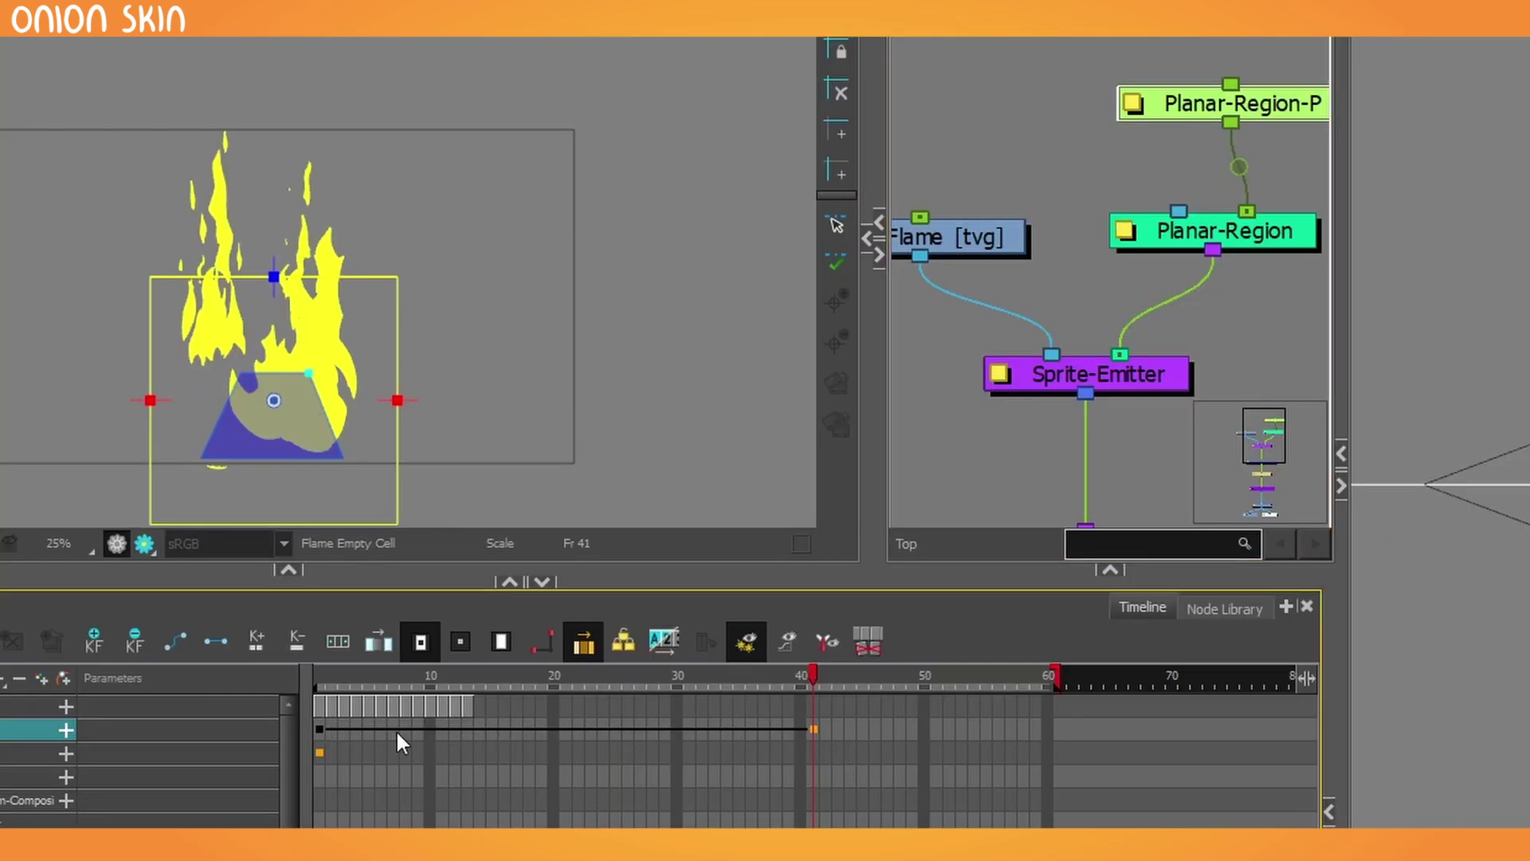
Remove the extra keyframe at frame 41 on the Planar-Region-P peg and return to frame 1
left_click_drag(790, 676, 435, 628)
left_click(812, 731)
left_click(415, 632)
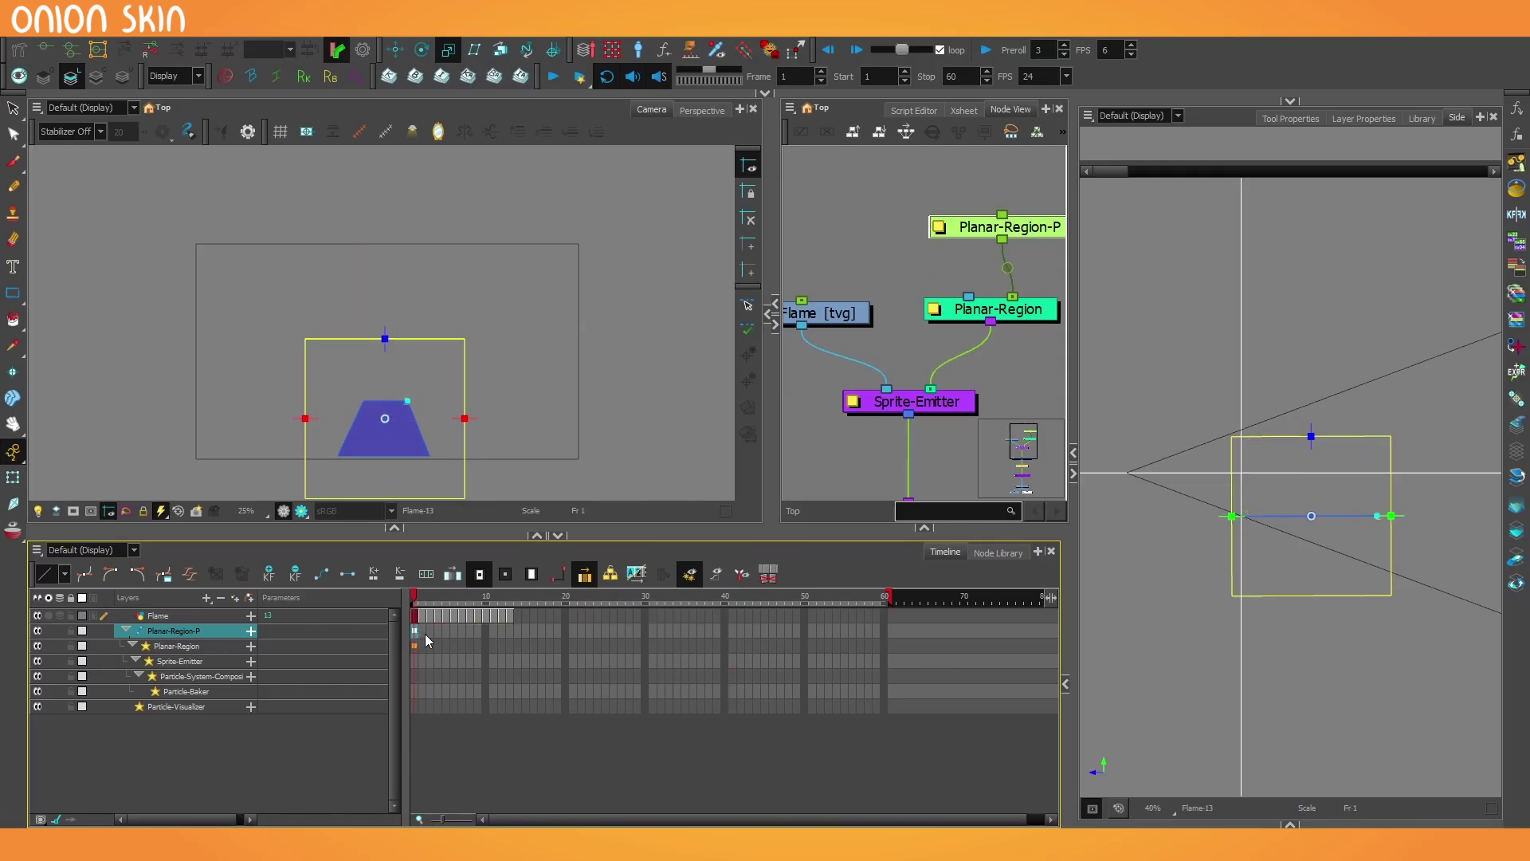
Turn off Animate mode at frame 28 so transforming the peg does not add keyframes
left_click(630, 630)
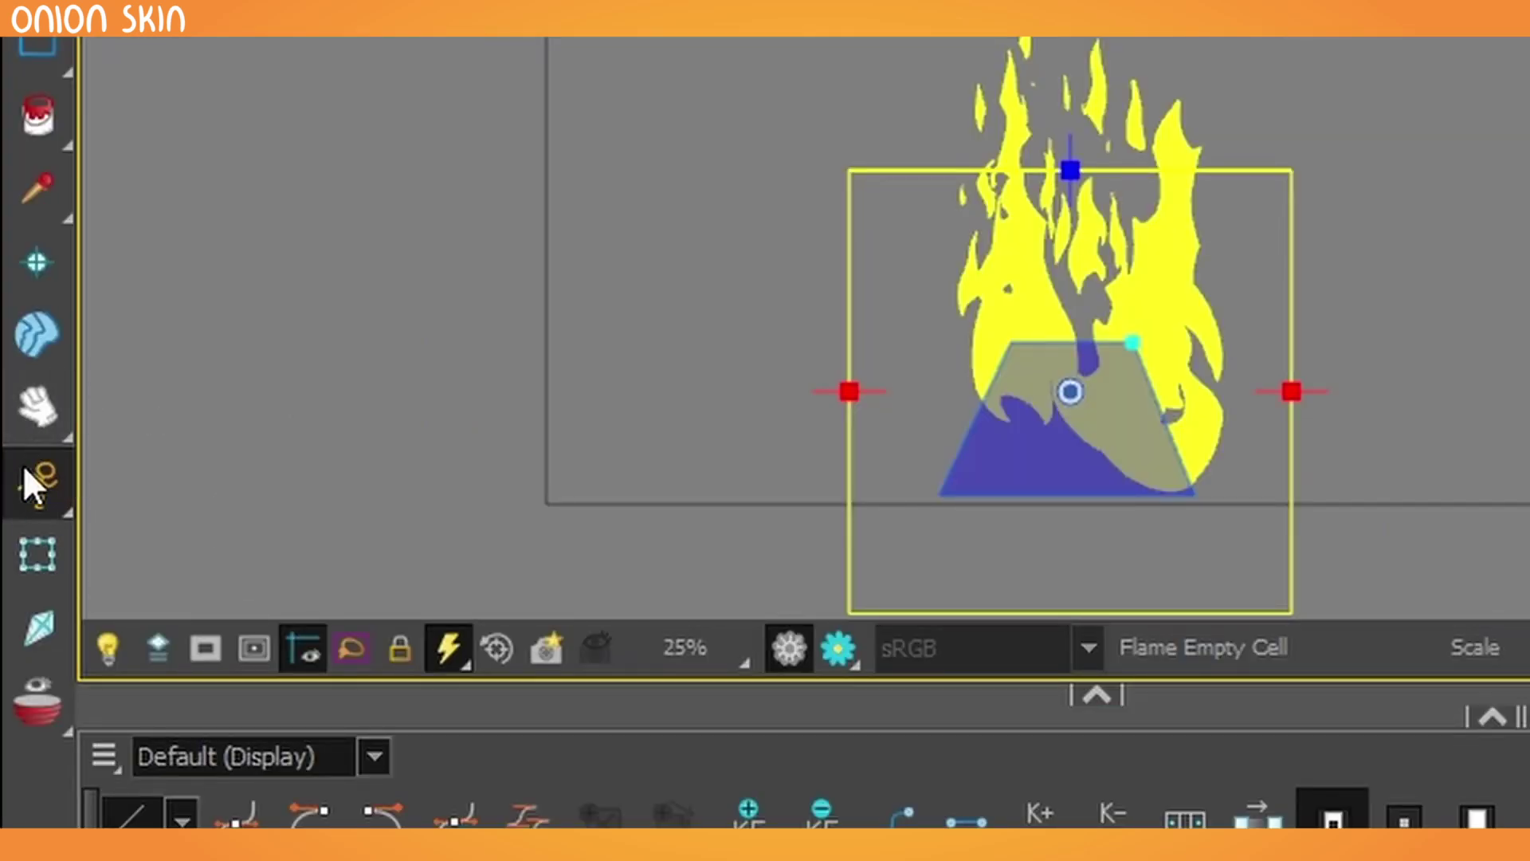
left_click(38, 478)
left_click(41, 489)
left_click(194, 585)
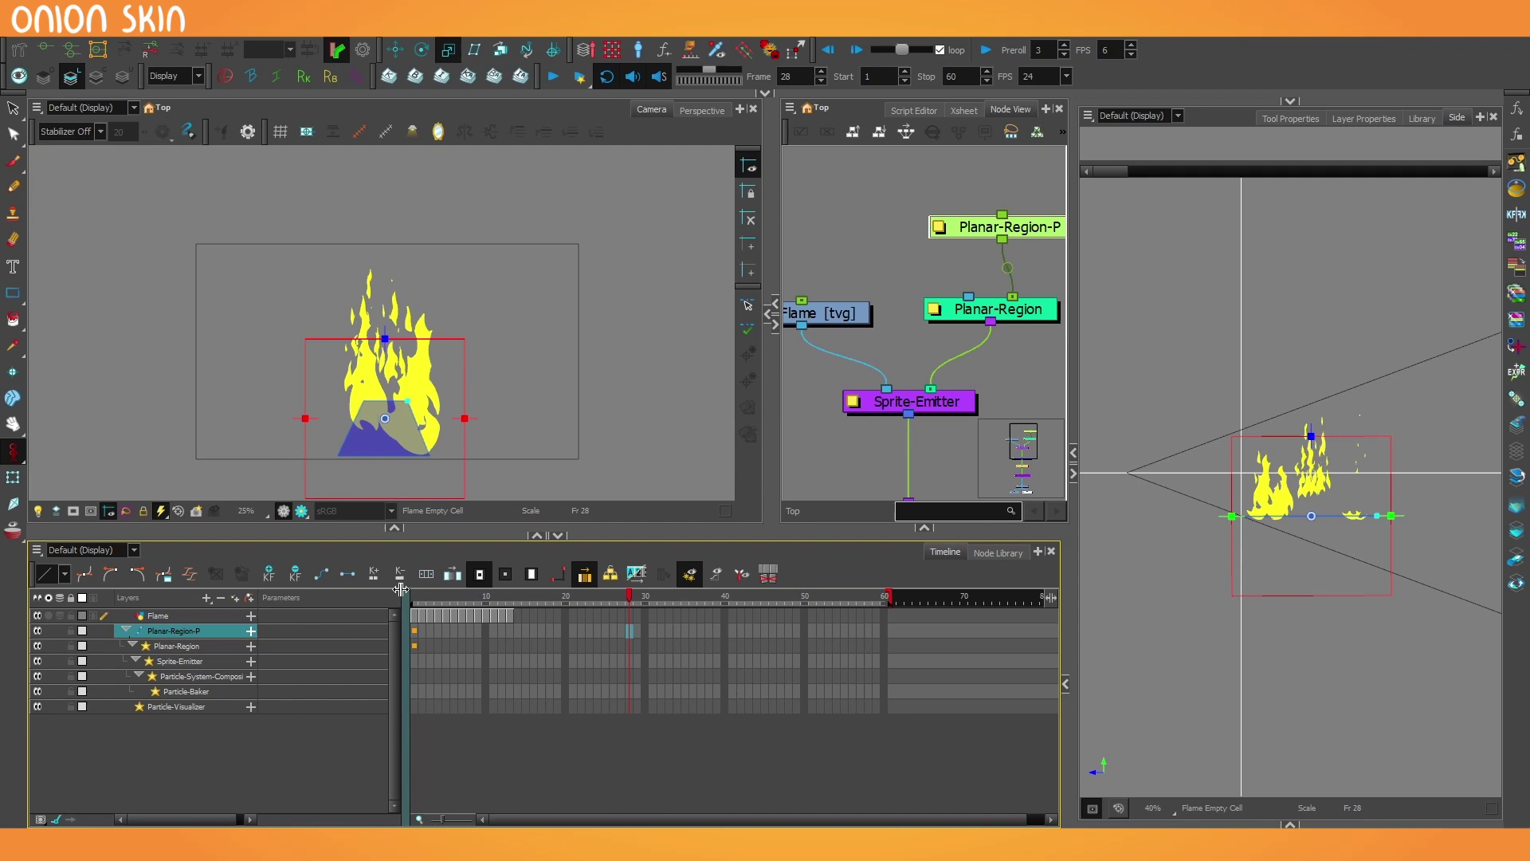
Try widening the planar region at frame 31 in the Camera view, bring it back in, and play the animation
left_click_drag(466, 595, 655, 619)
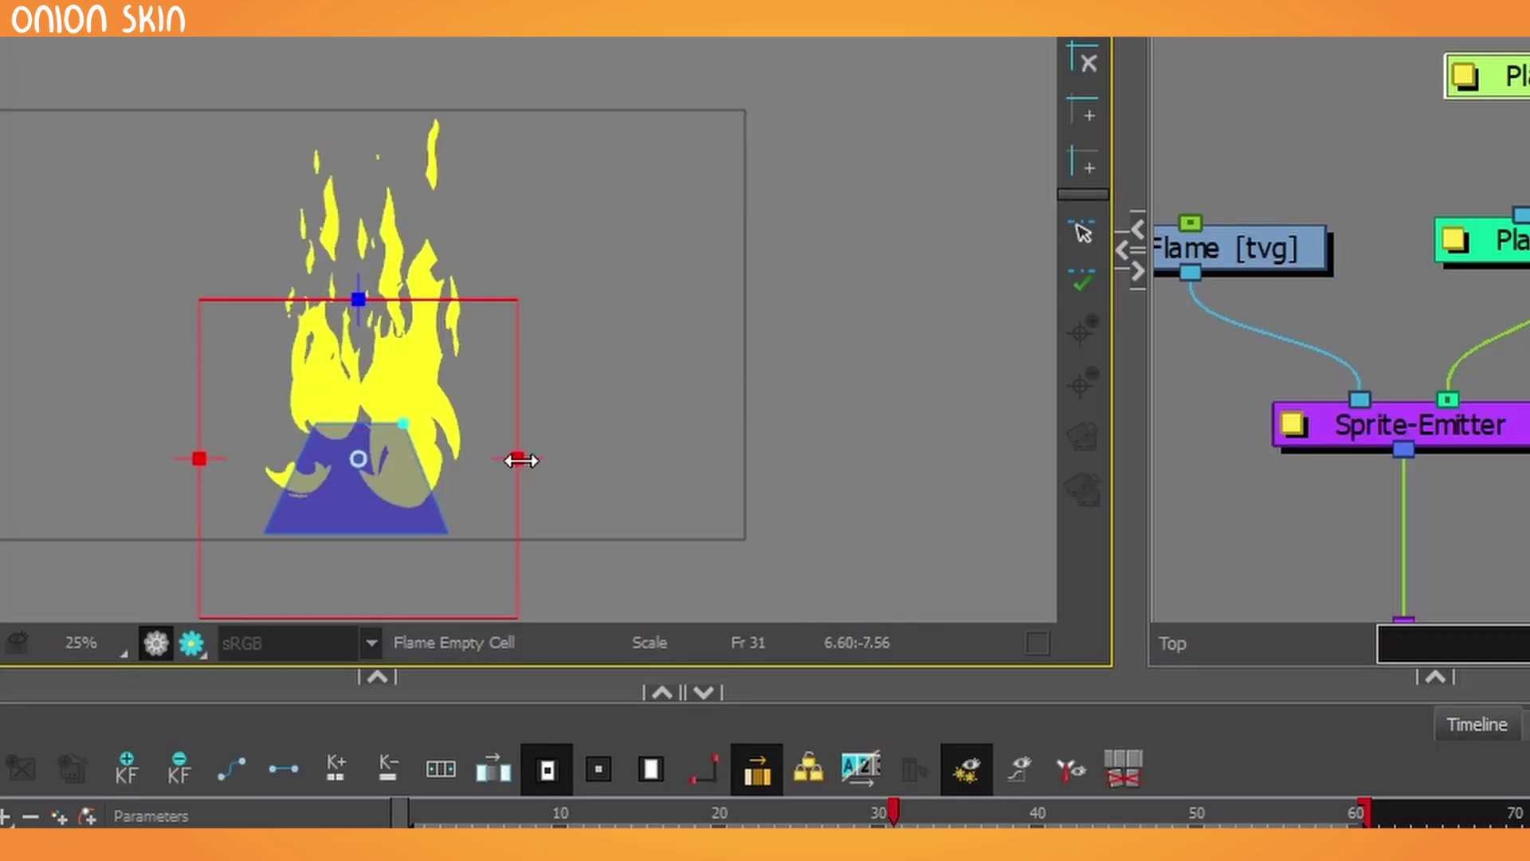
left_click_drag(464, 417, 478, 418)
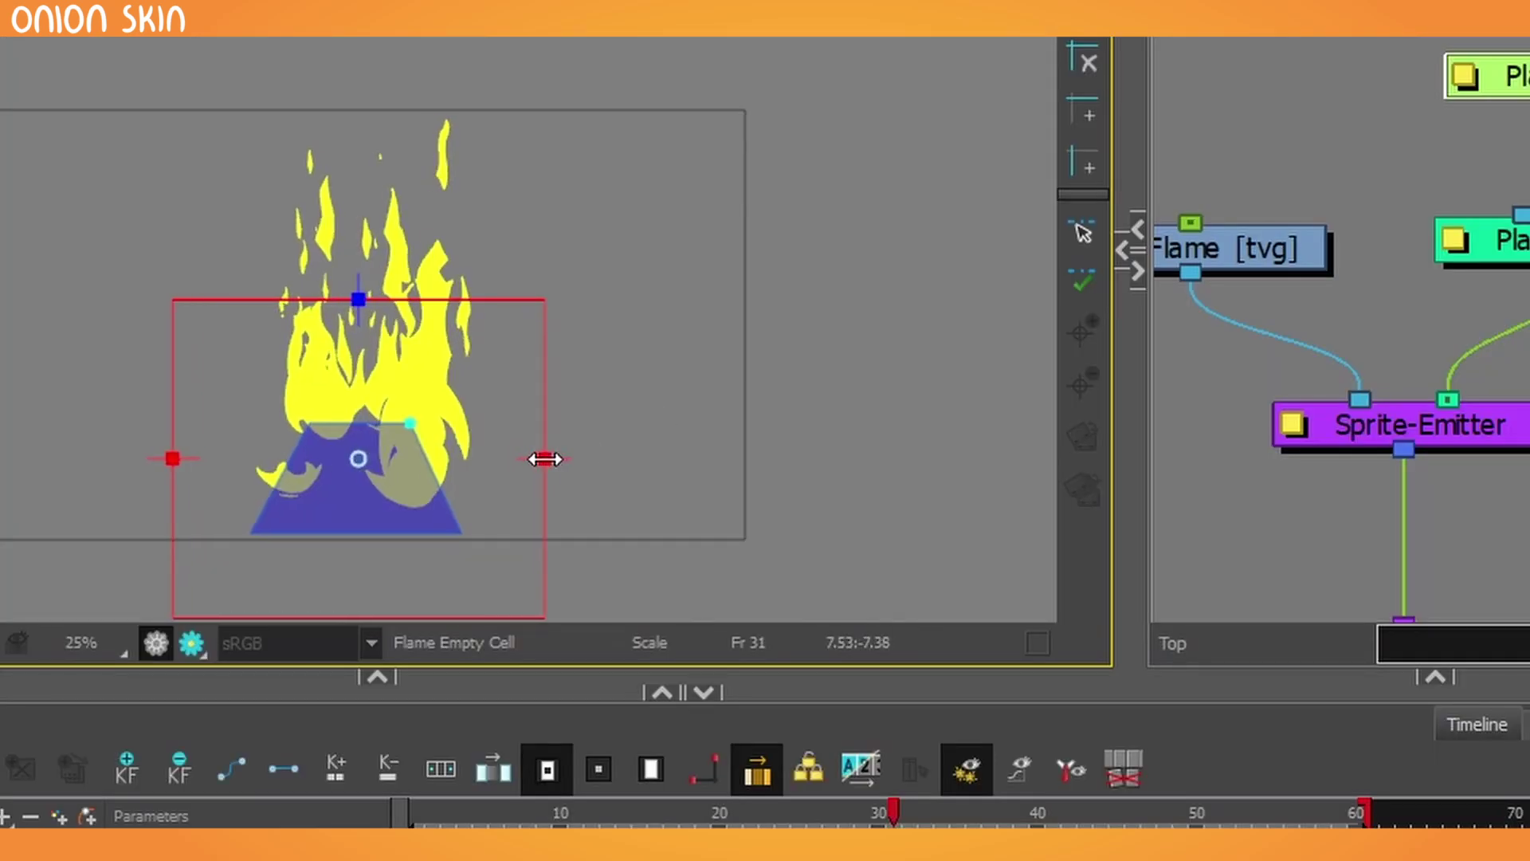
left_click_drag(544, 459, 523, 458)
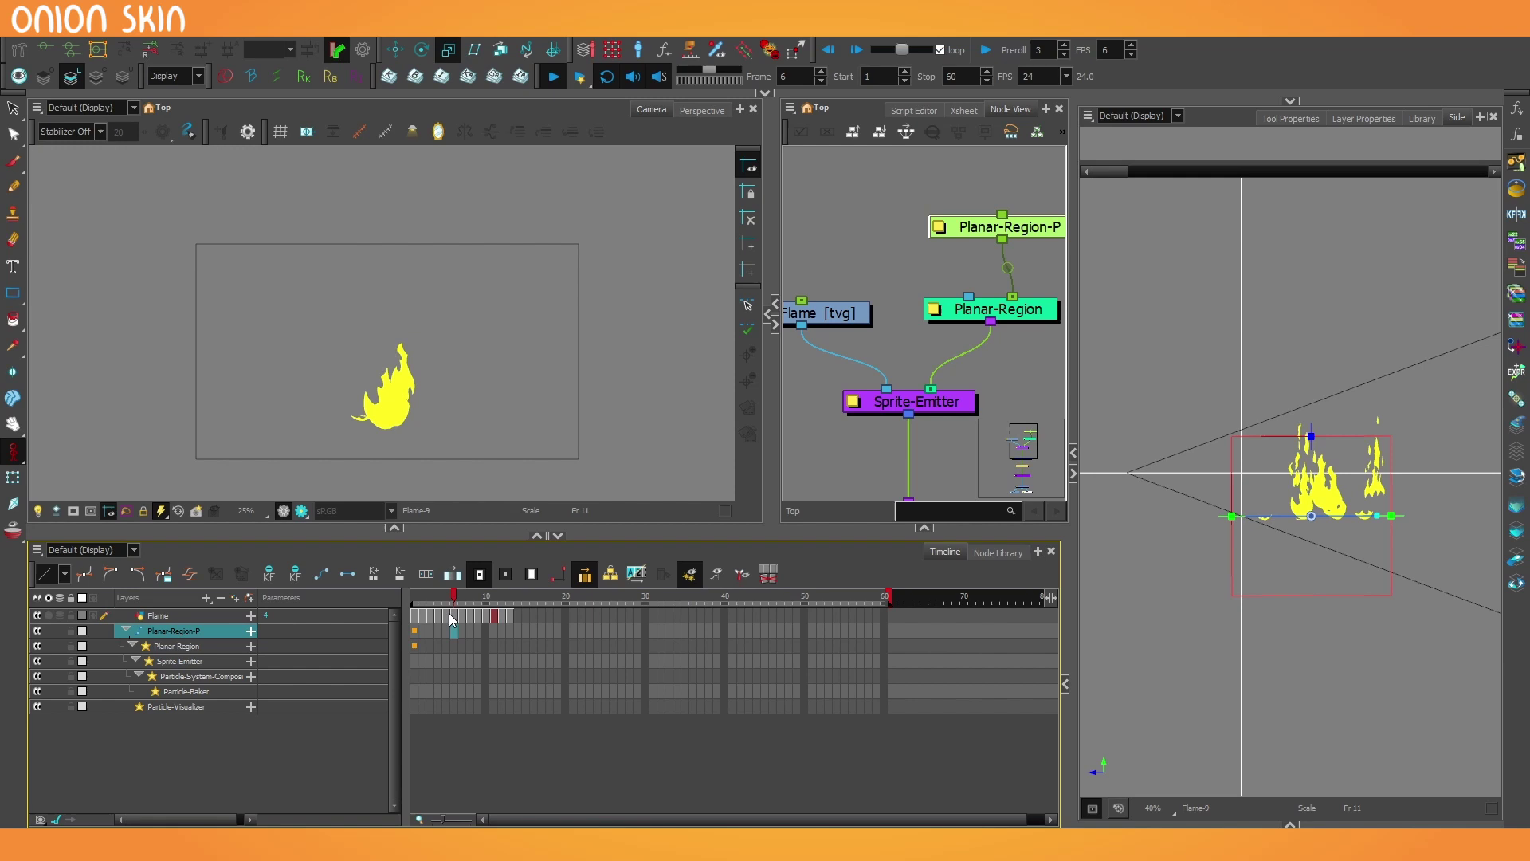
key("Return")
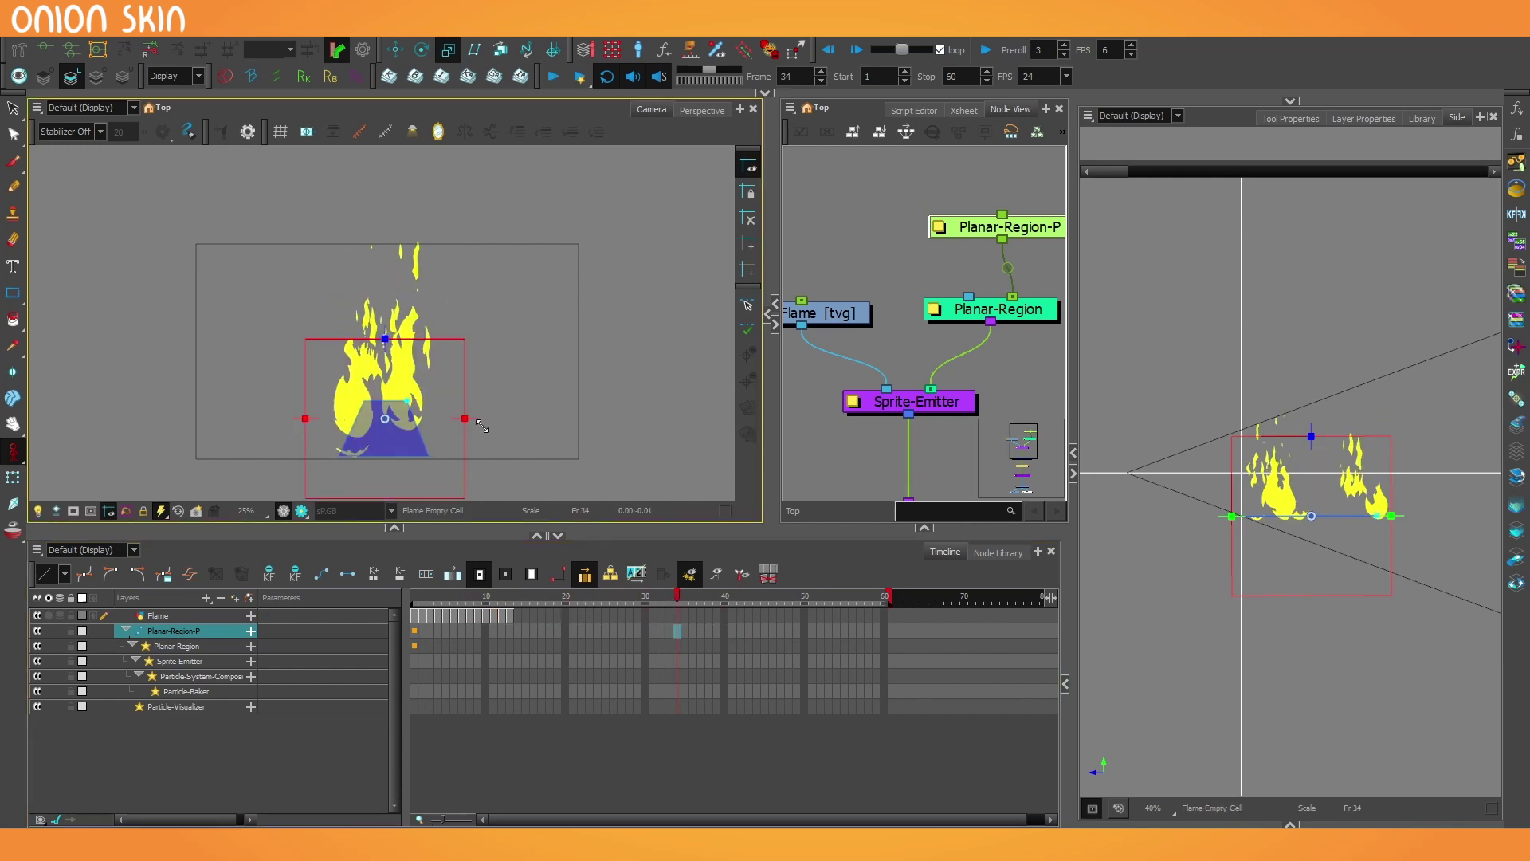
Try setting the exposure of all the Flame drawings to 2 and play the animation
left_click_drag(419, 618, 507, 619)
right_click(509, 623)
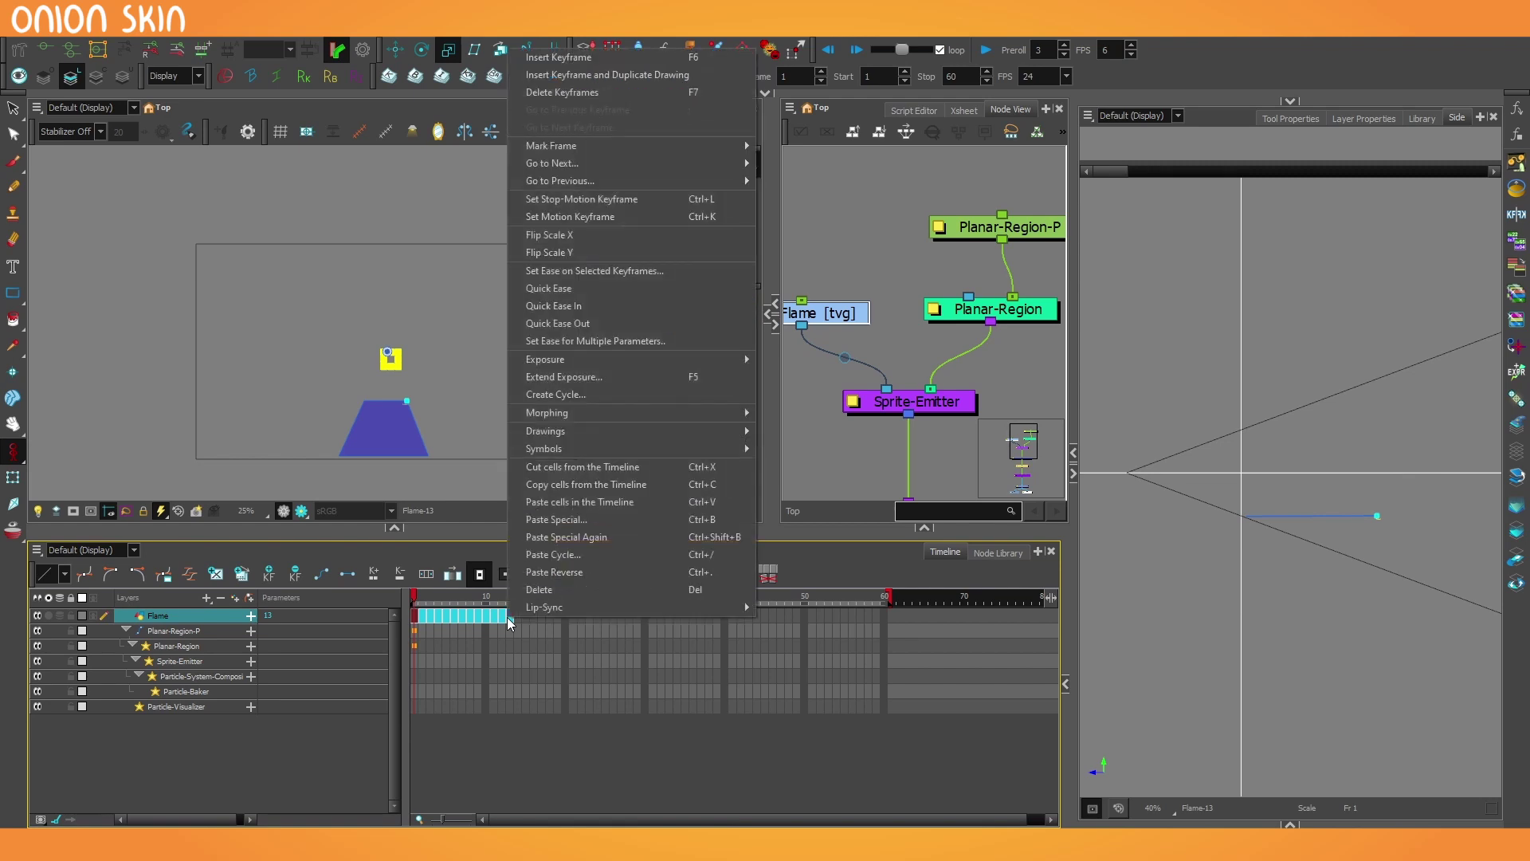
mouse_move(579, 366)
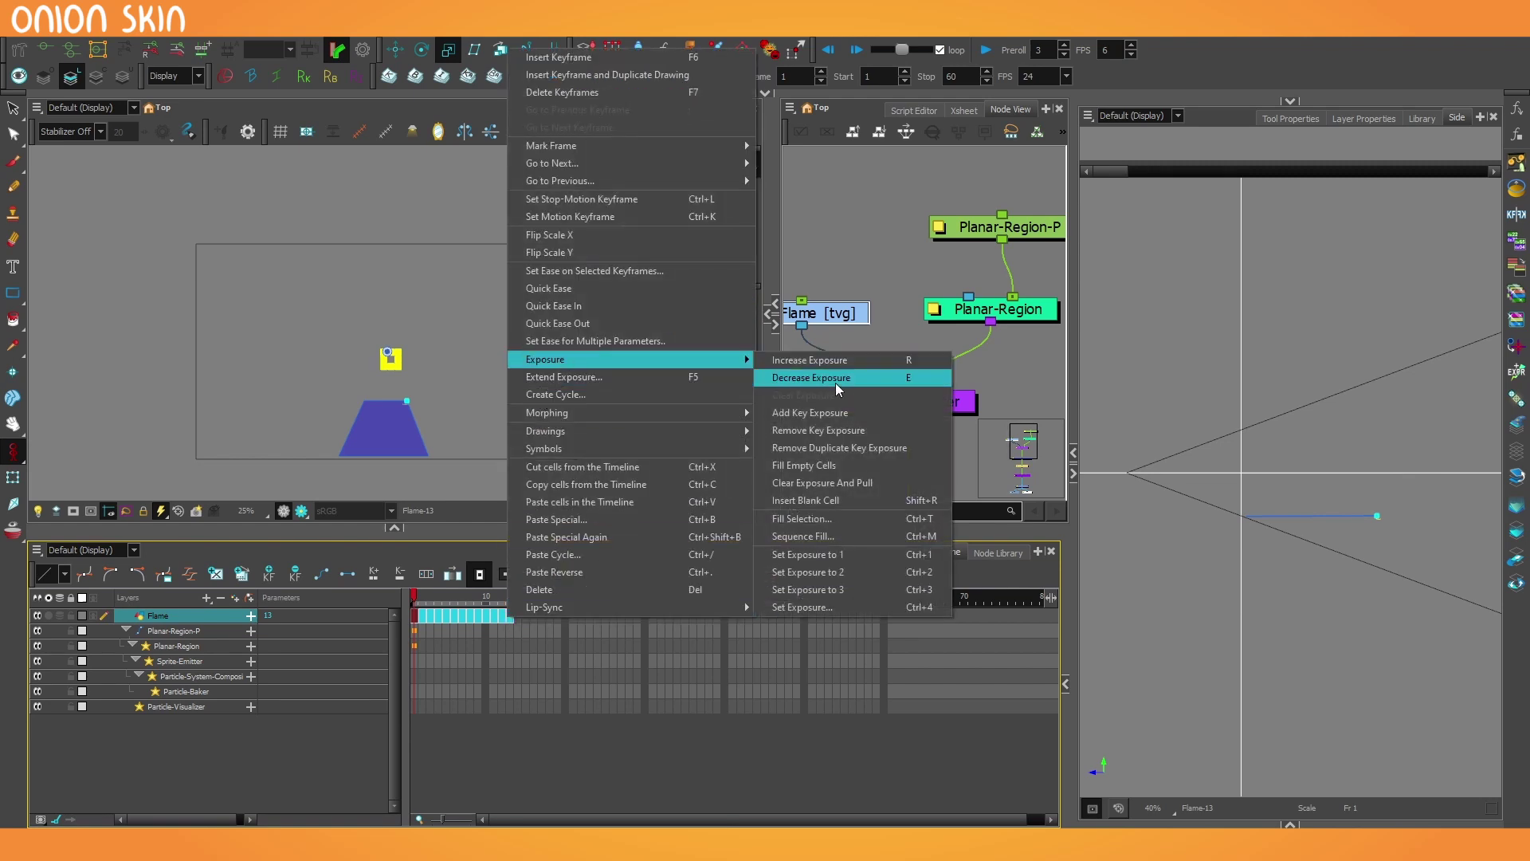
left_click(847, 576)
key("Return")
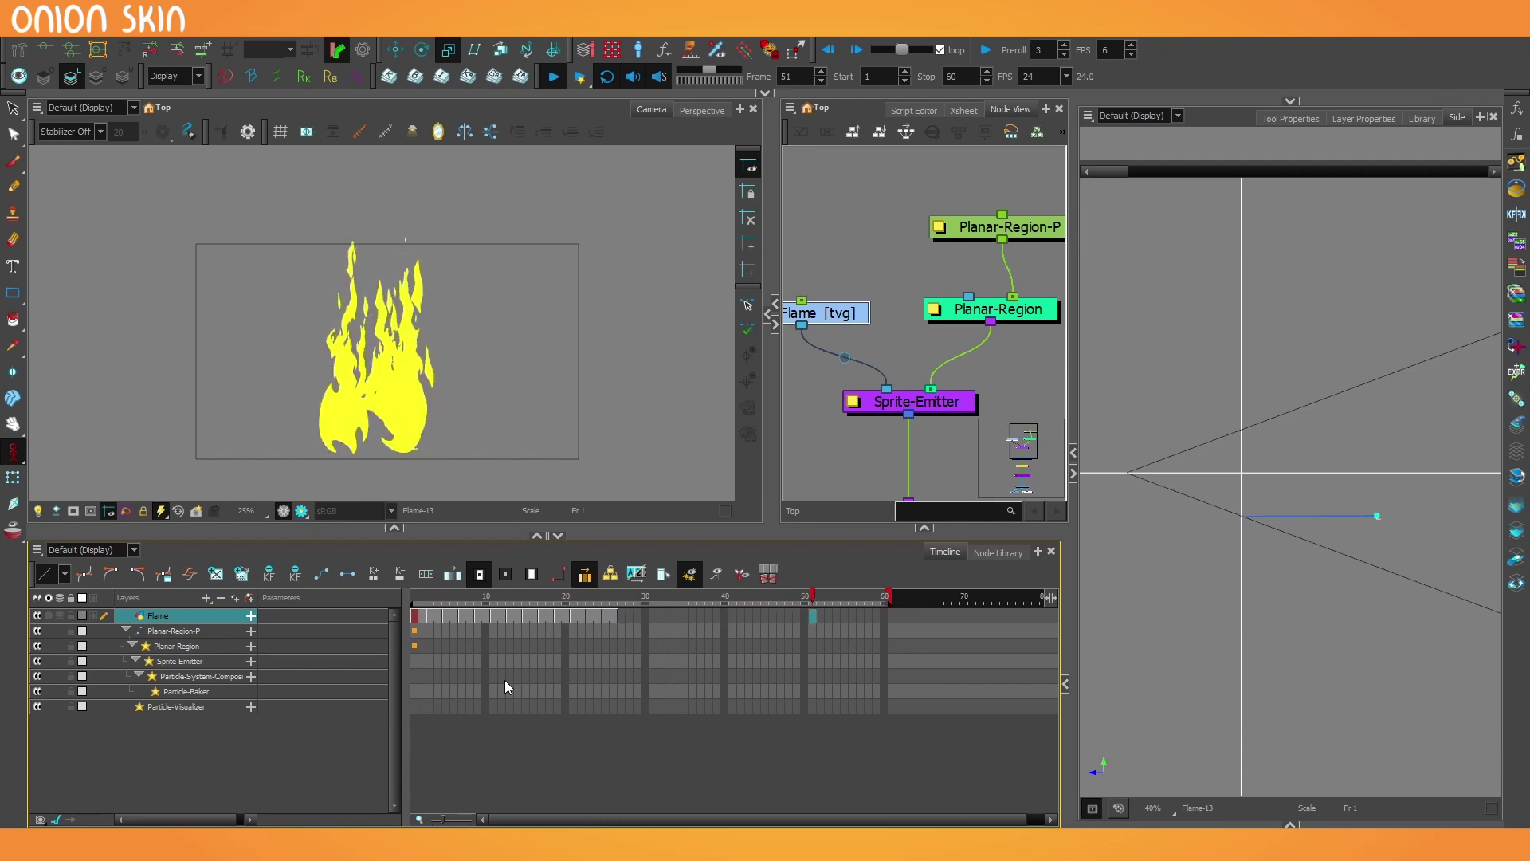
Undo the exposure change on the Flame drawings and play the animation
key("ctrl+z")
left_click(802, 475)
key("Return")
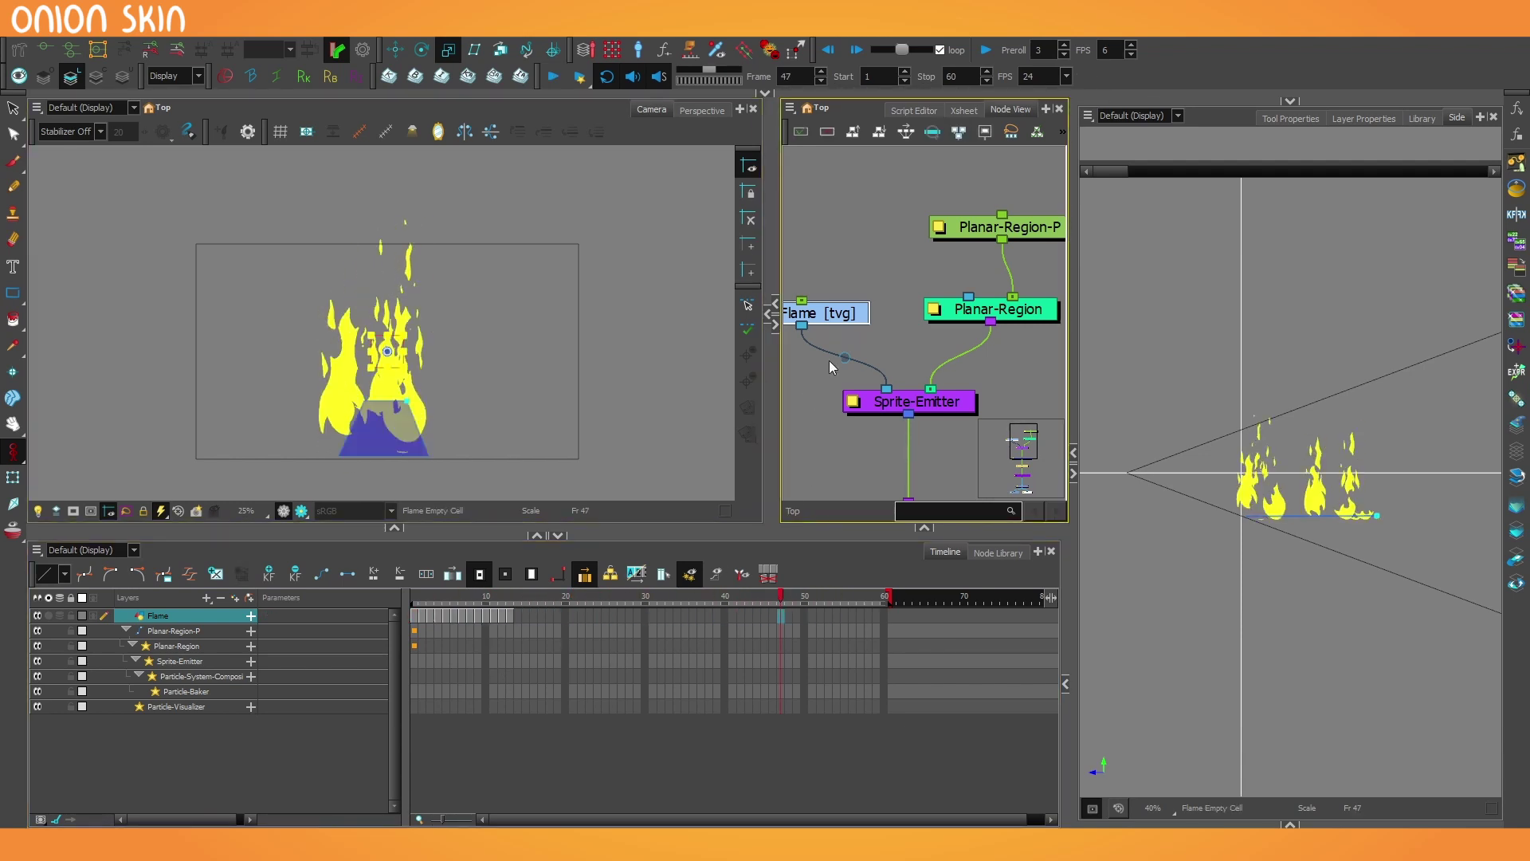
Add a Glow node and wire it between Particle-Visualizer and Composite, parallel to their direct connection
left_click_drag(901, 403, 897, 356)
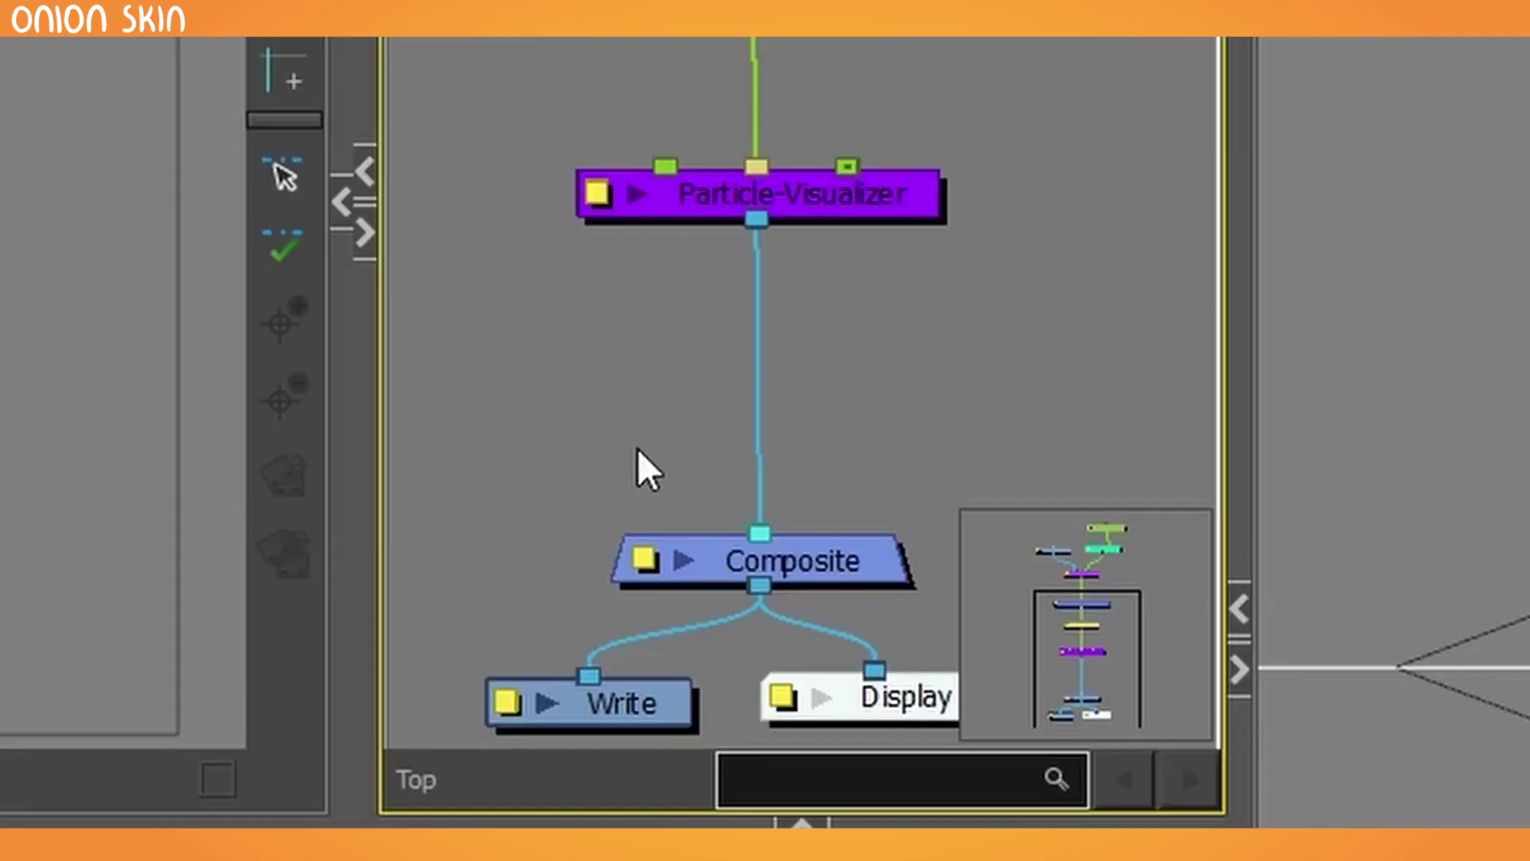
key("Tab")
type("glo")
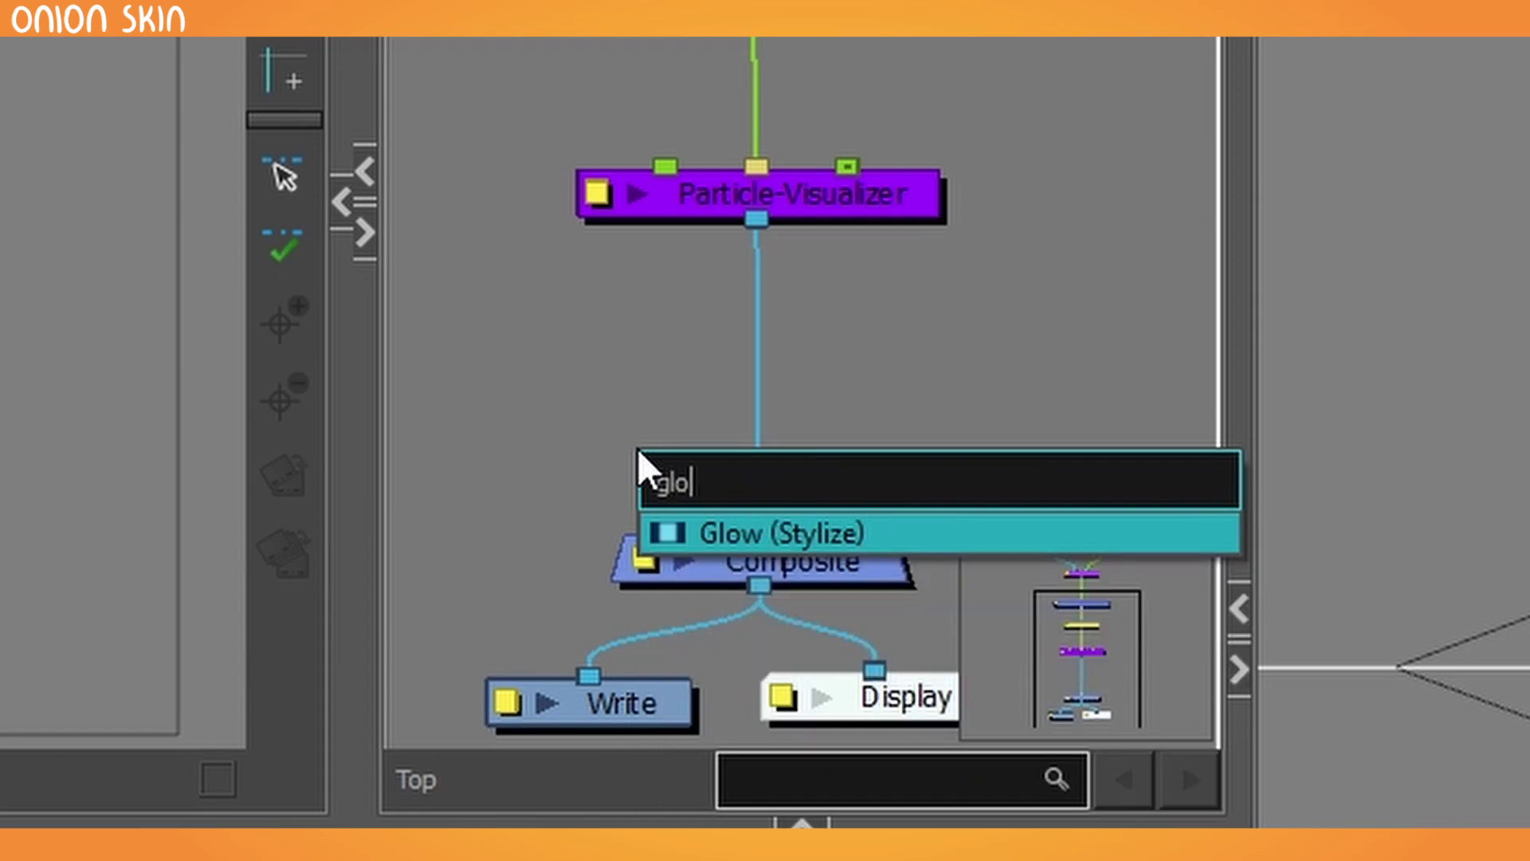
type("w")
key("Return")
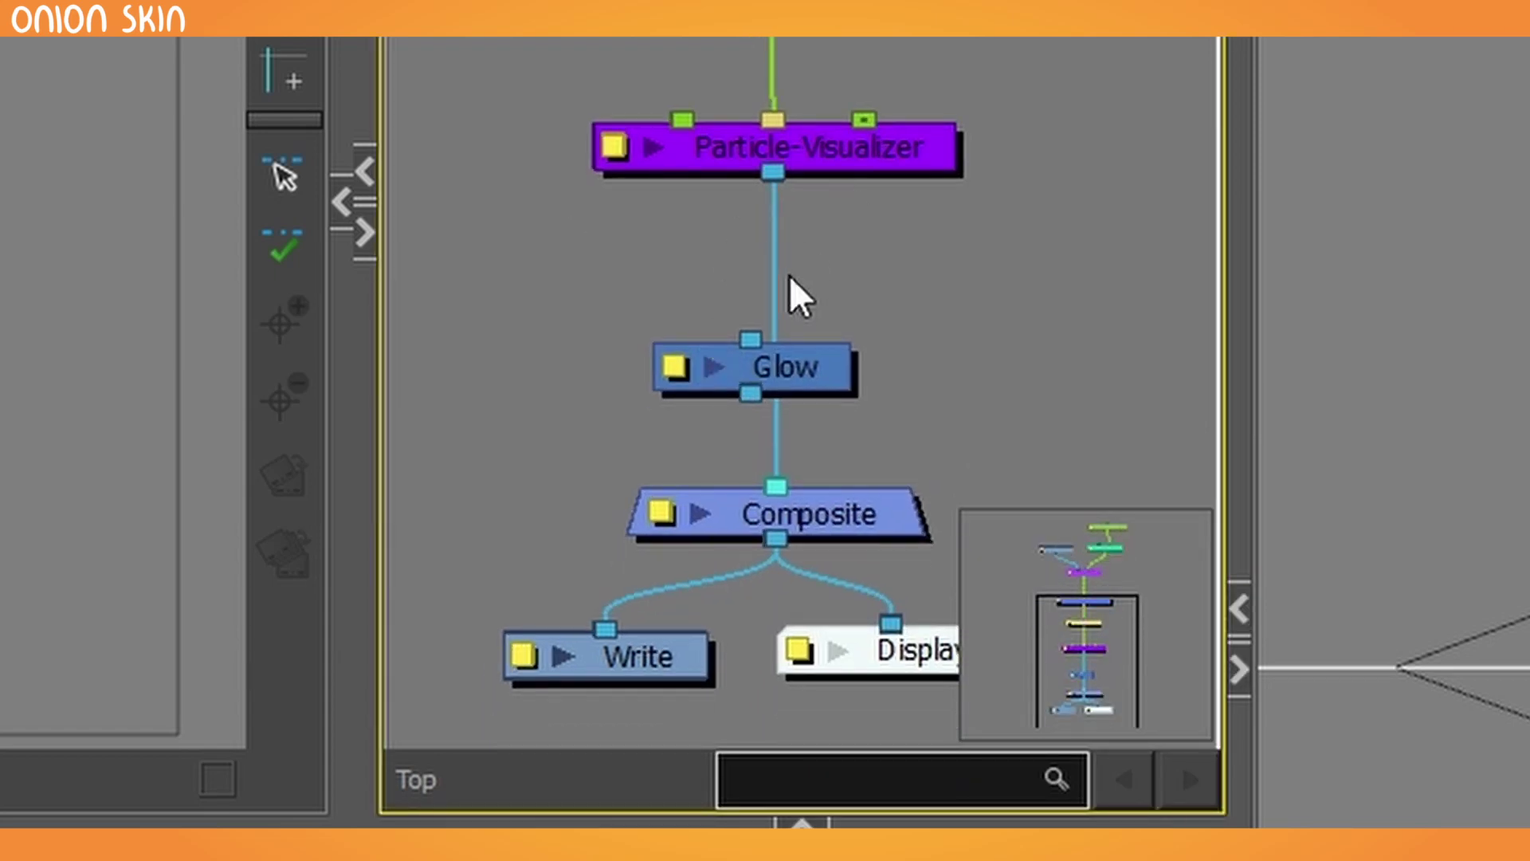
left_click_drag(826, 333, 639, 326)
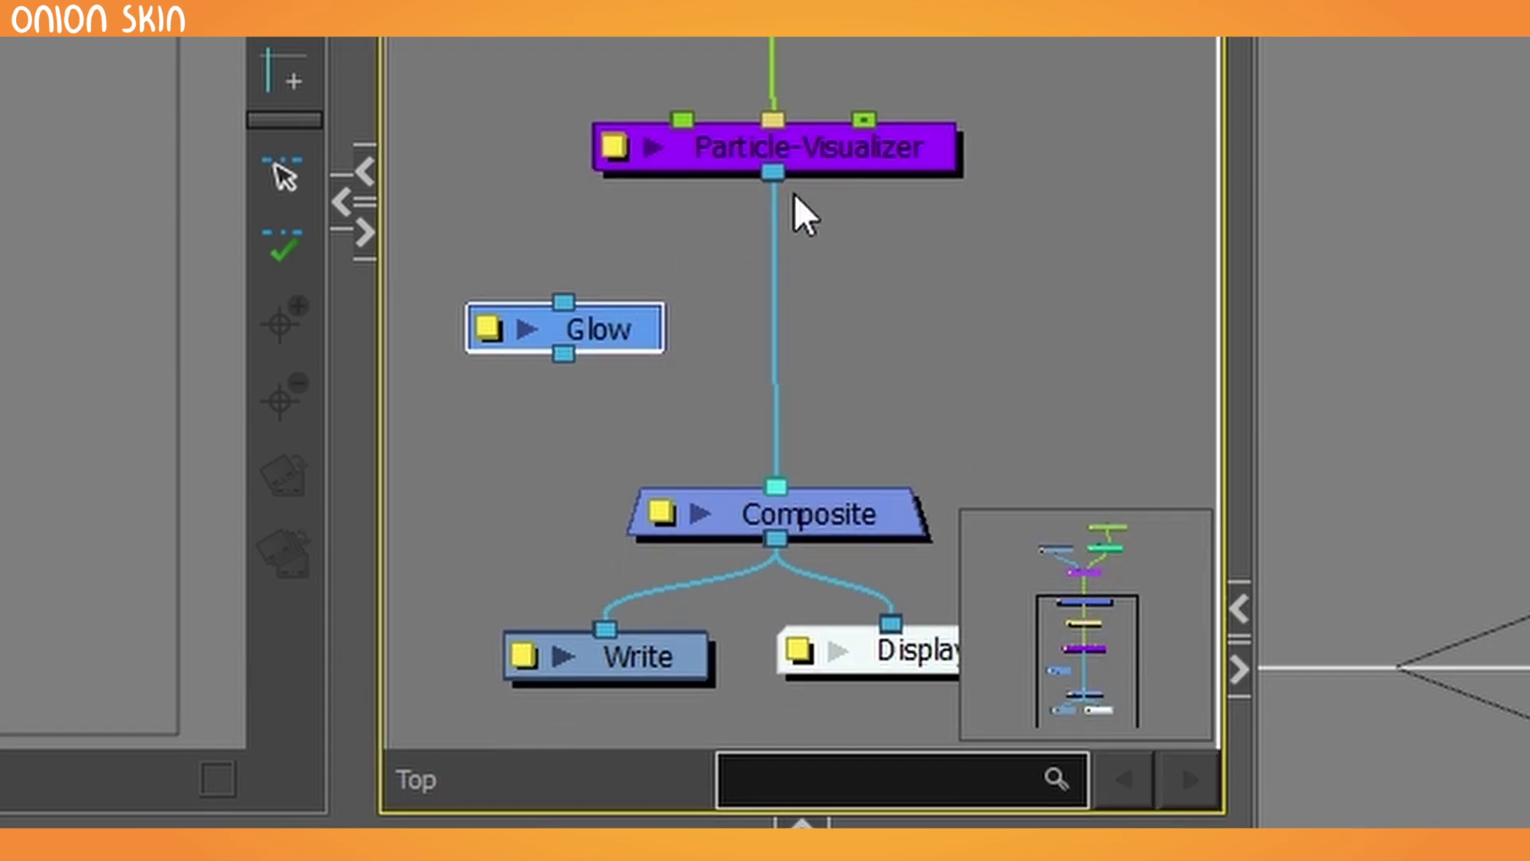
left_click_drag(772, 172, 729, 485)
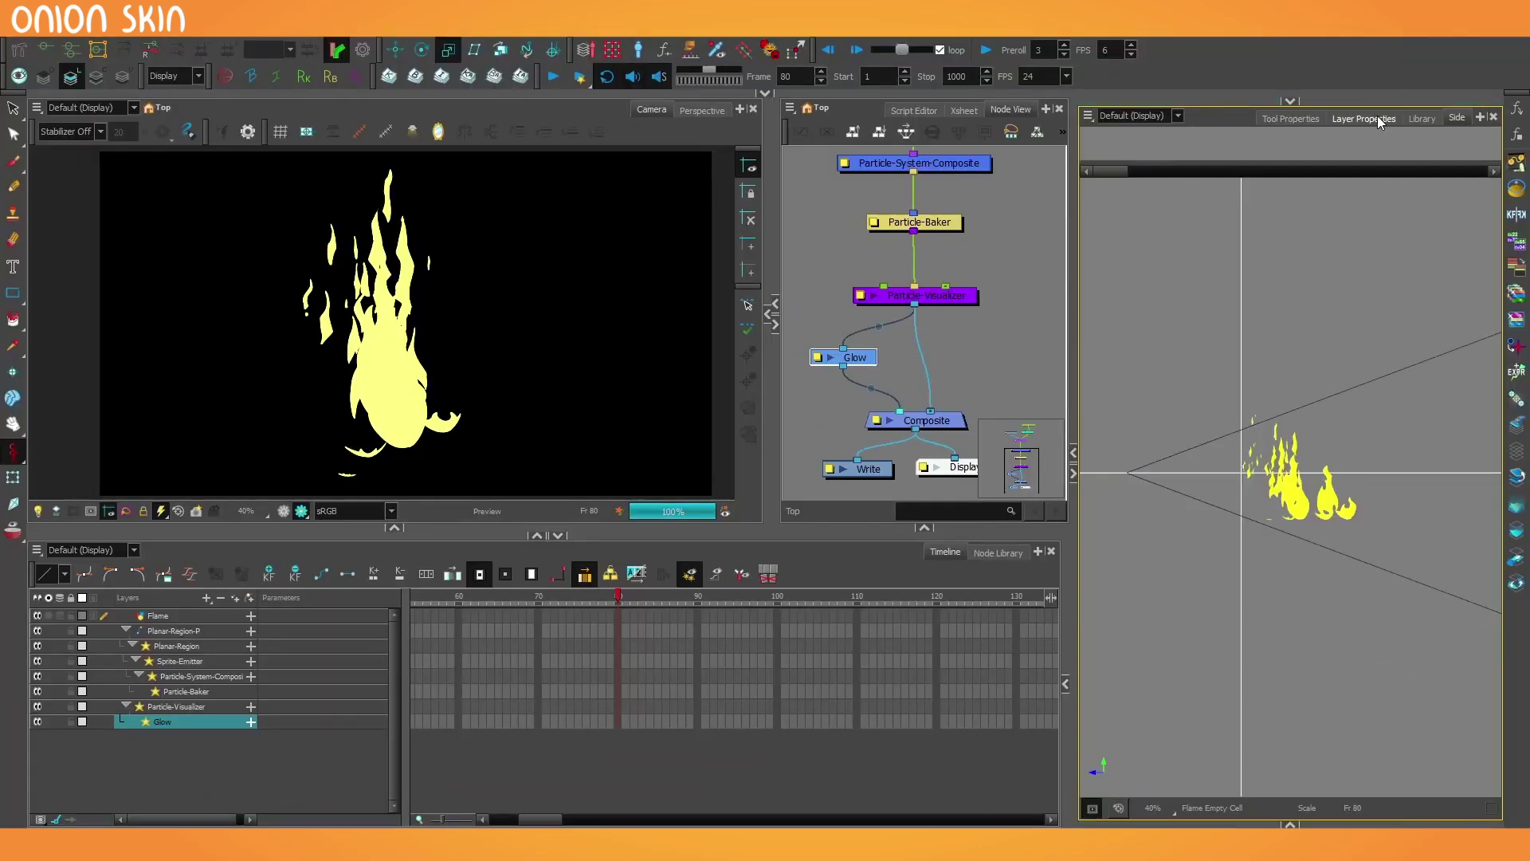
Set the Glow node's colour to pure red (255, 0, 0)
left_click(1378, 119)
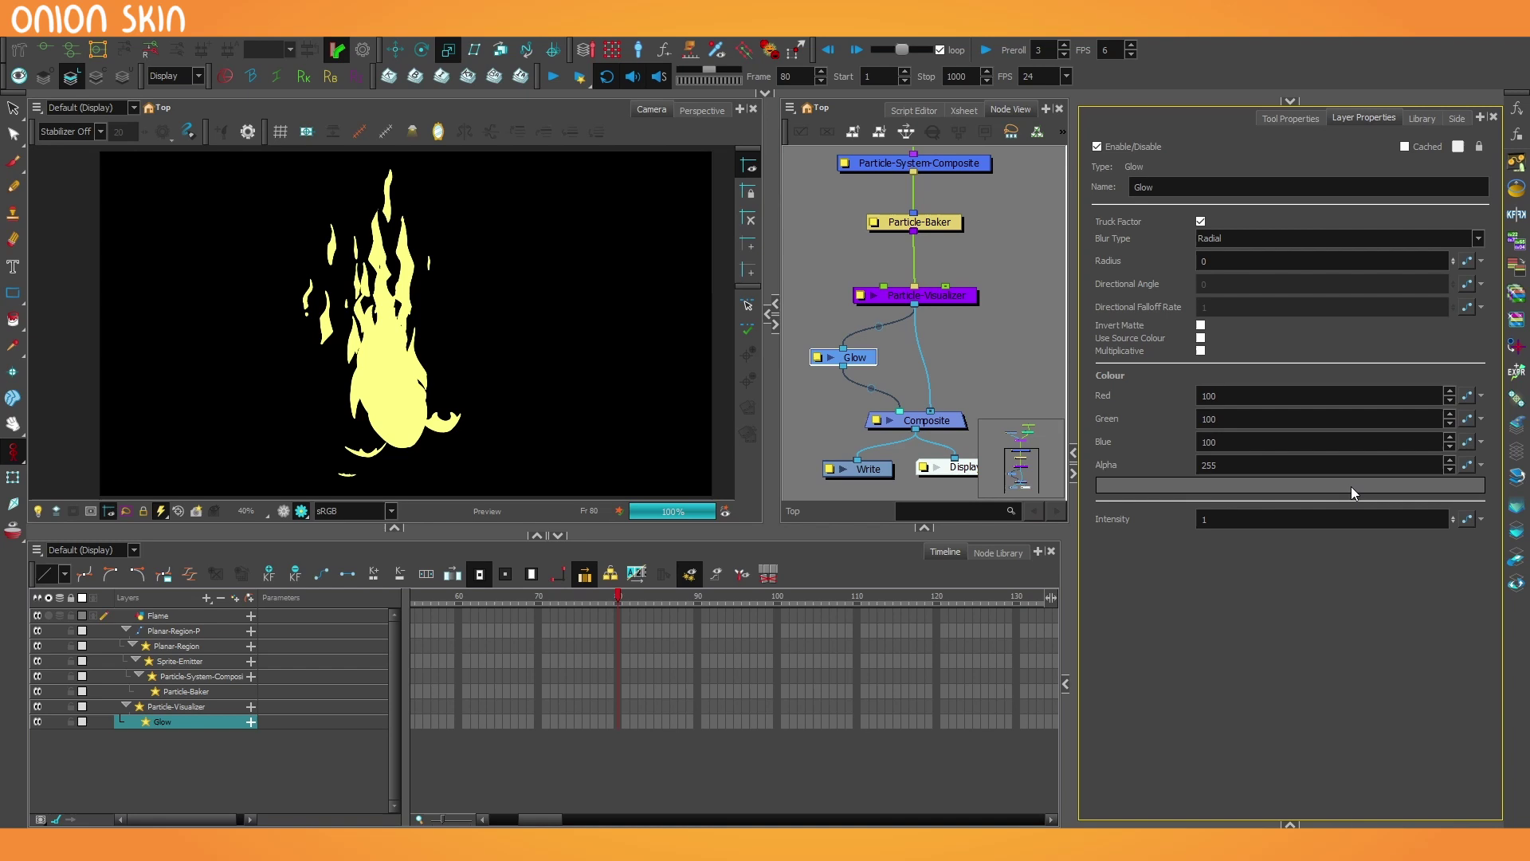
left_click(1310, 488)
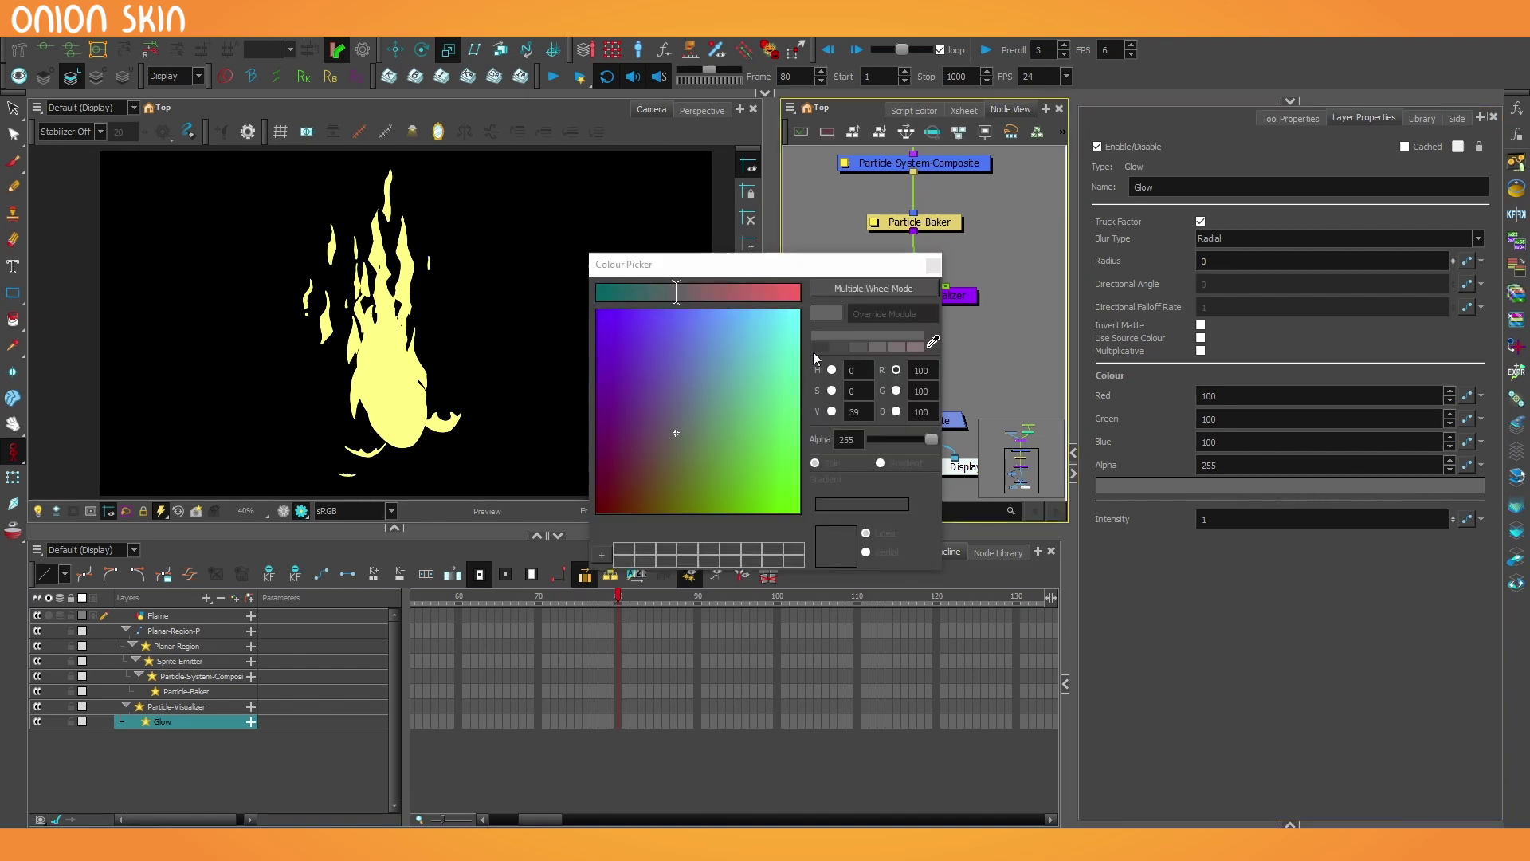
left_click_drag(686, 294, 802, 295)
left_click_drag(761, 458, 528, 567)
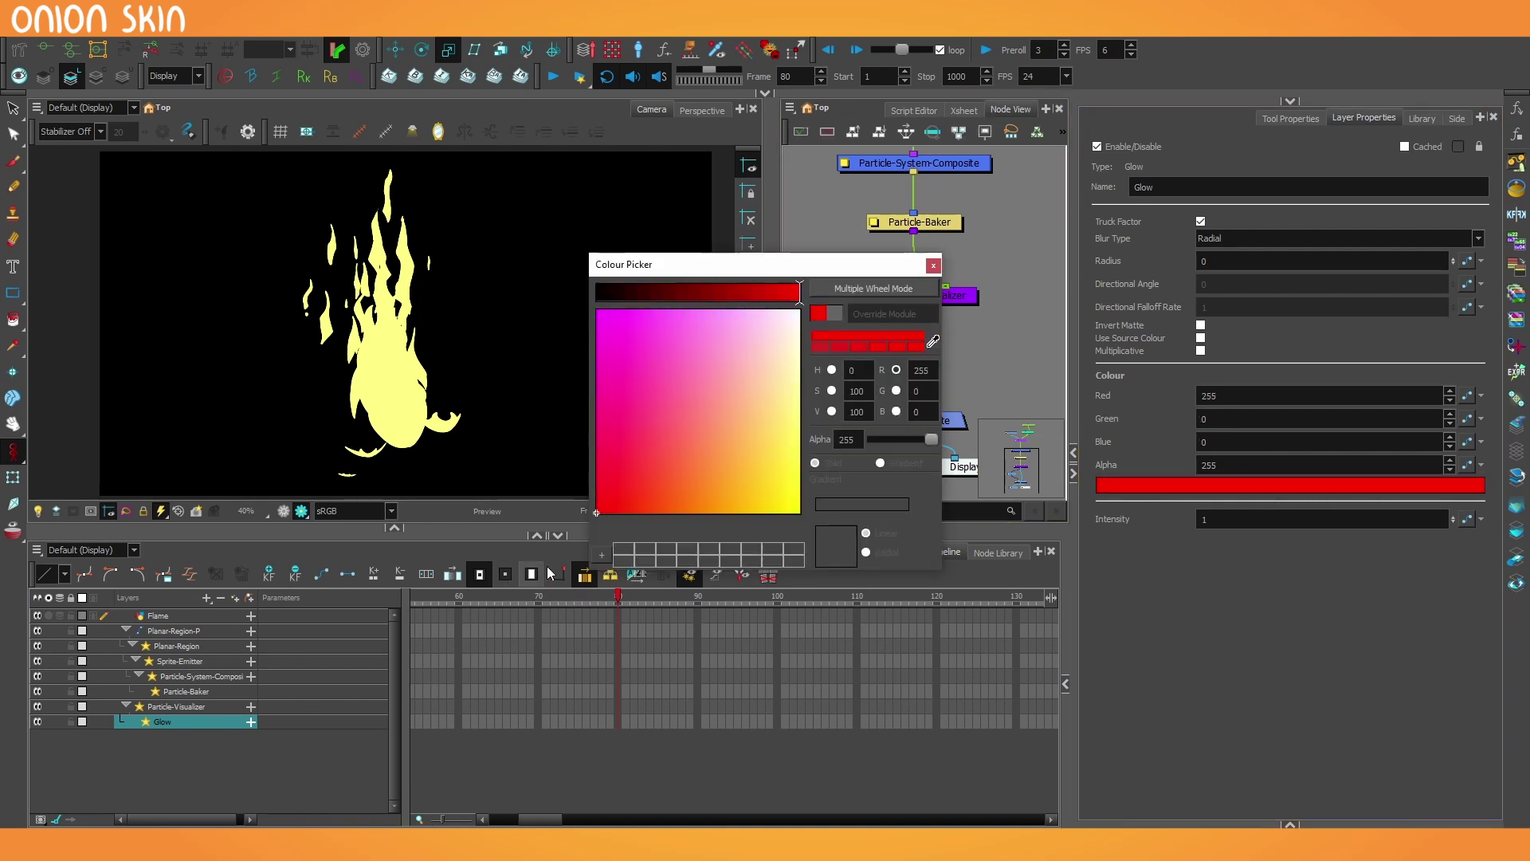
left_click(933, 267)
Set the red Glow node's radius to 45 after trying 20
left_click_drag(1212, 262, 1170, 272)
type("20")
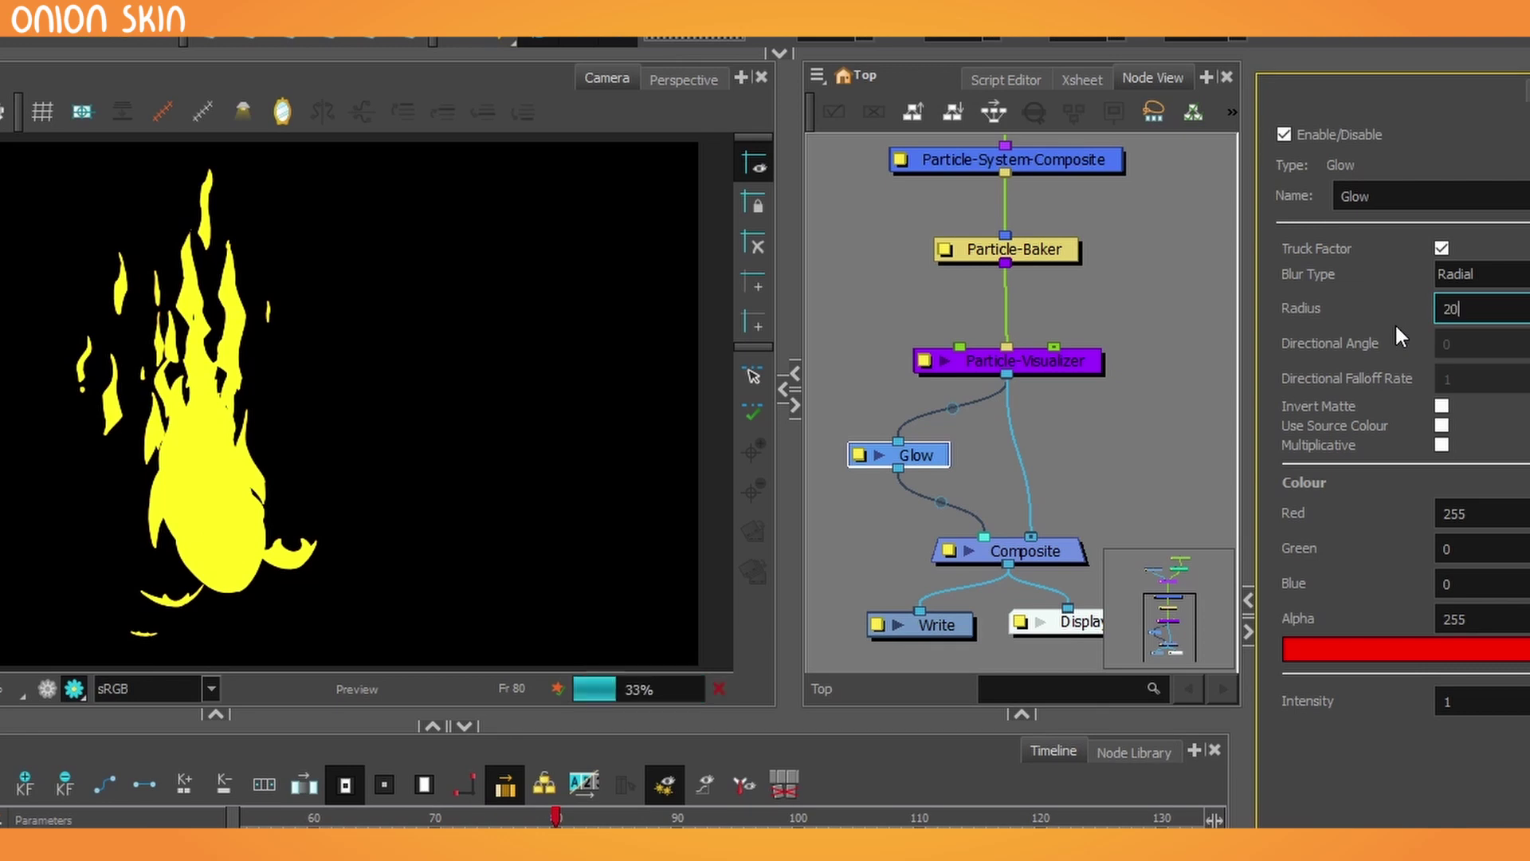
key("BackSpace")
key("BackSpace")
type("45")
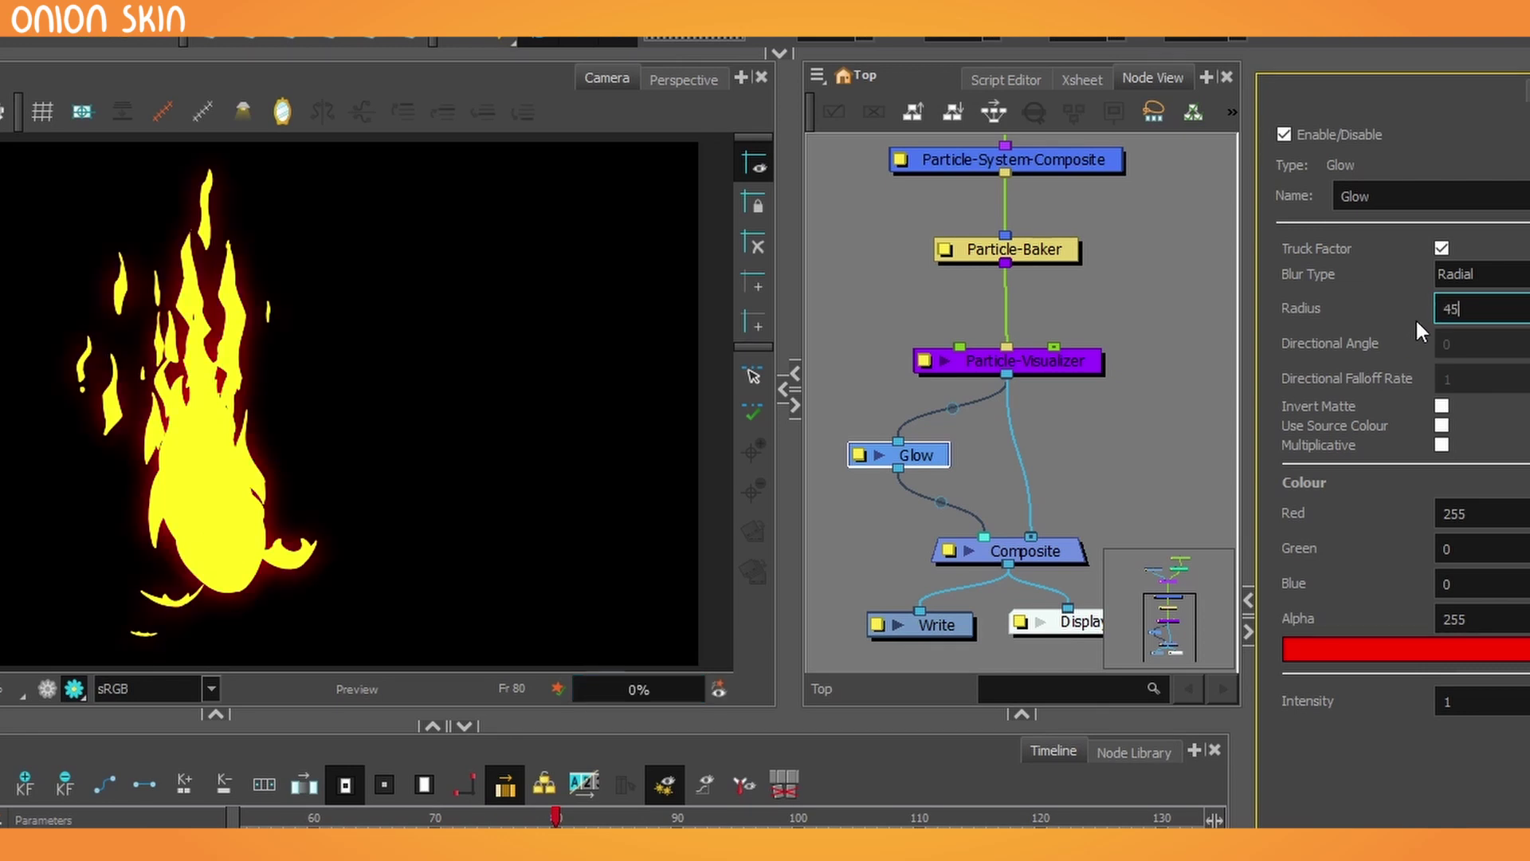
Set the red Glow node's intensity to 1.5 after trying 3 and 2
left_click(1415, 704)
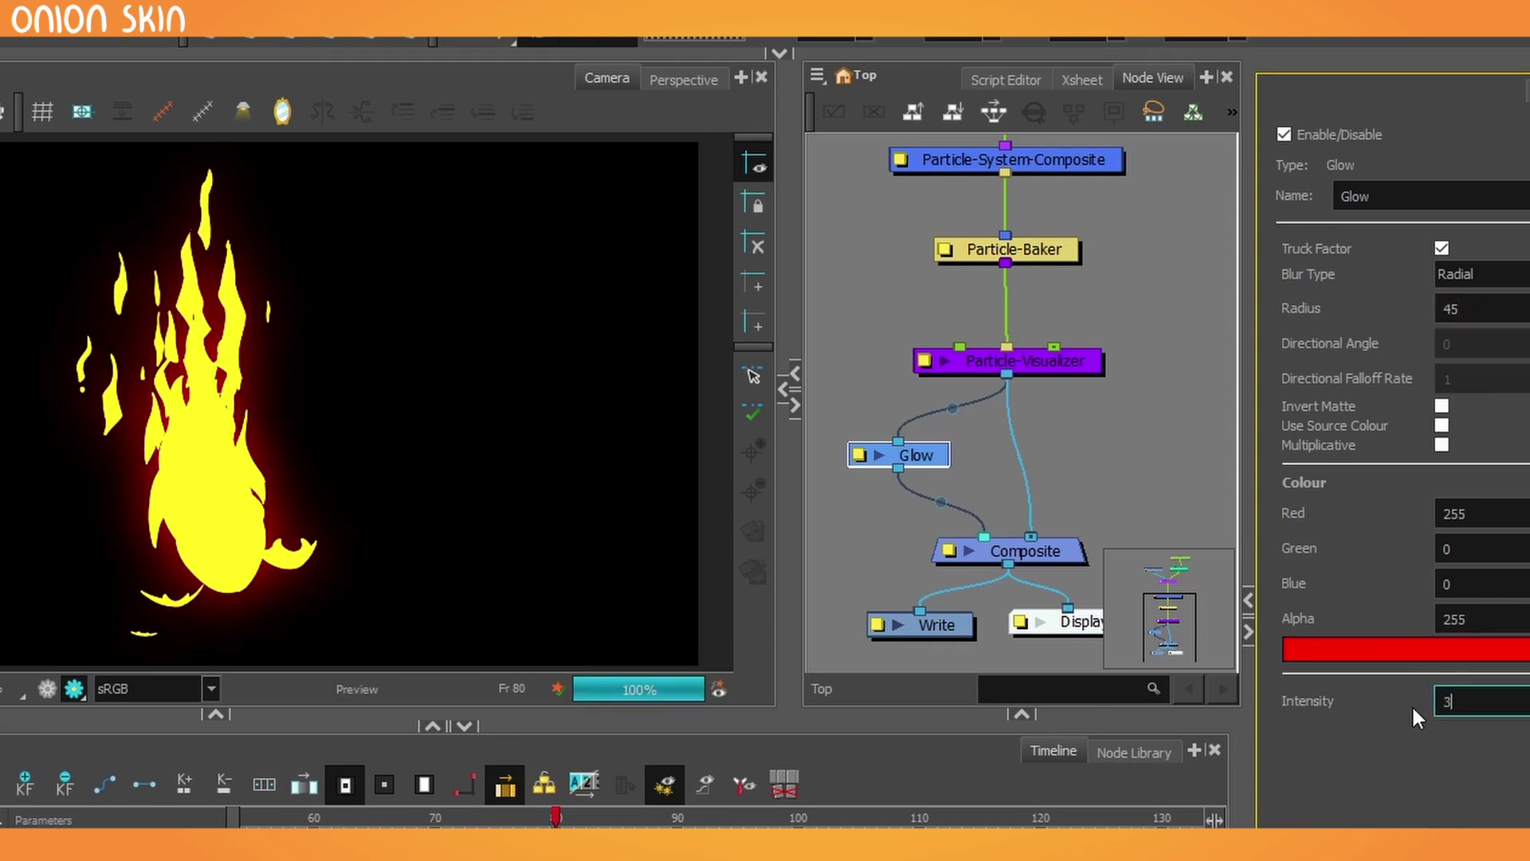
key("Return")
type("2")
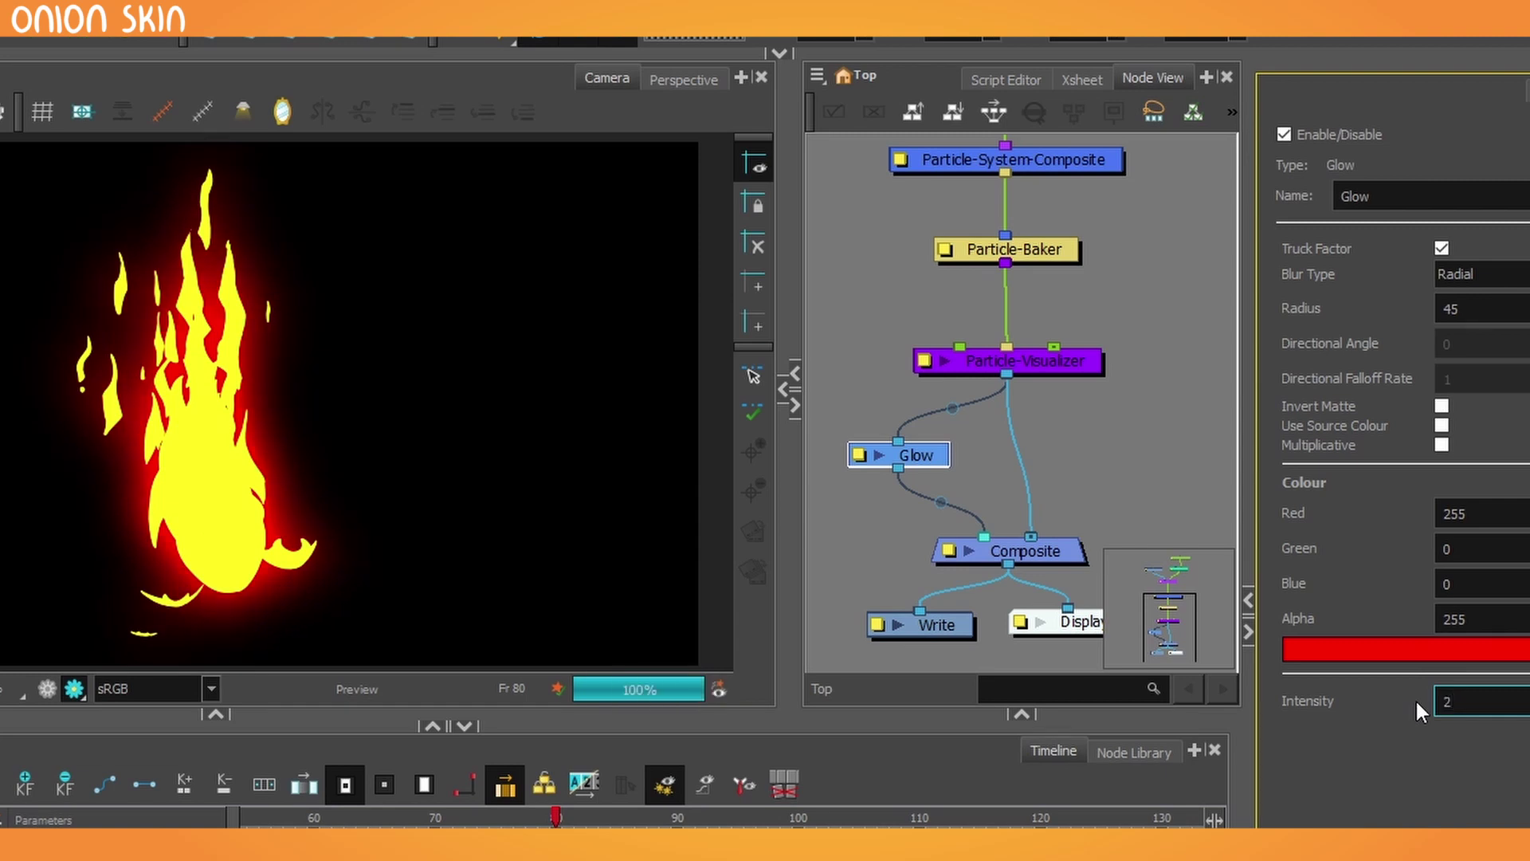
type("1.5")
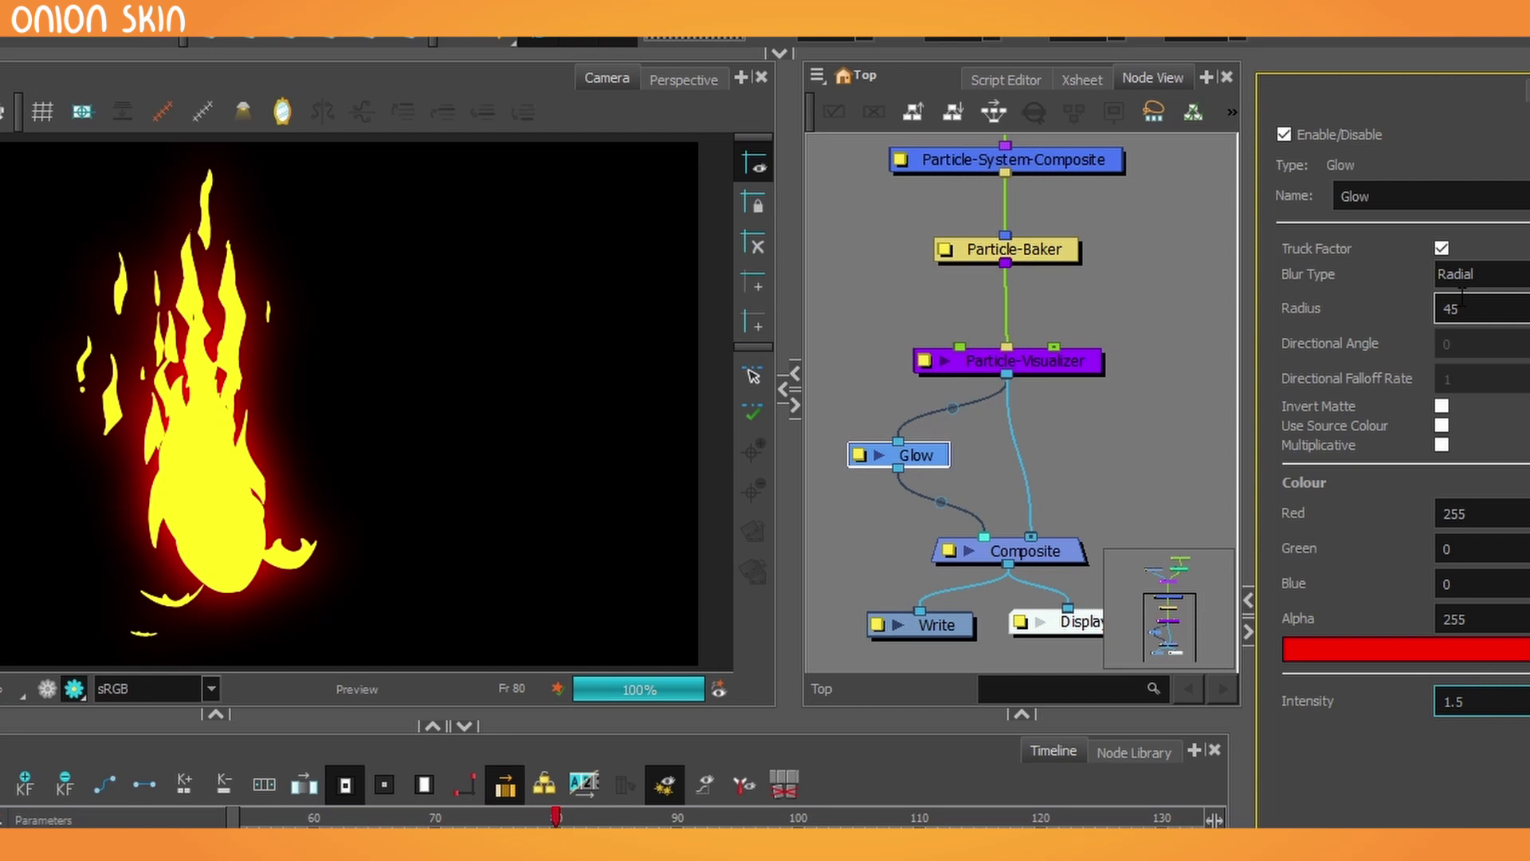
double_click(1462, 299)
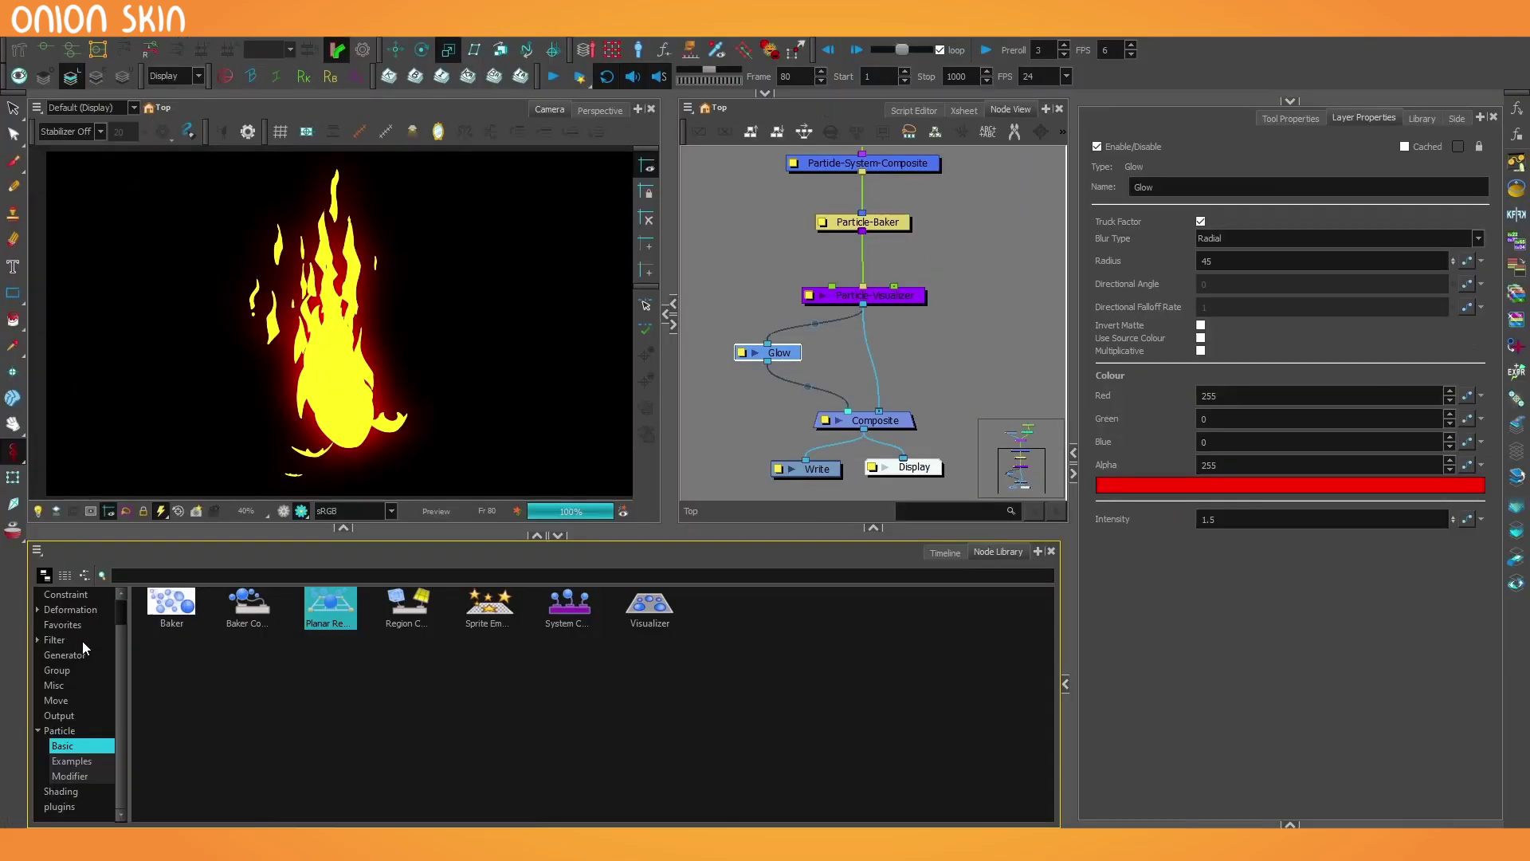
Insert a second Glow node from the Filter category on the direct connection between Particle-Visualizer and Composite
left_click(83, 642)
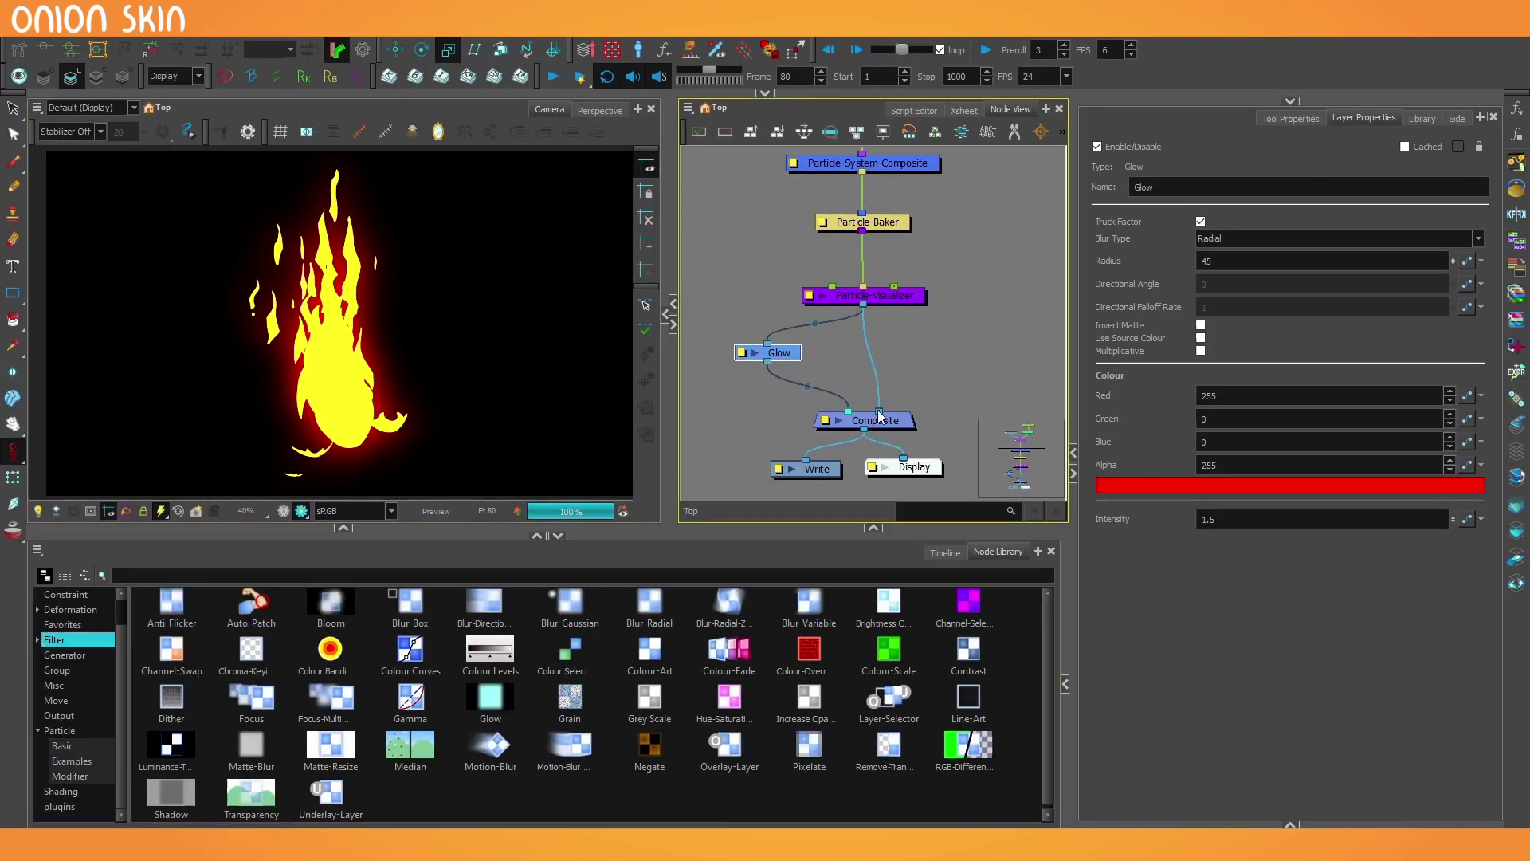
scroll(321, 749, "down", 1)
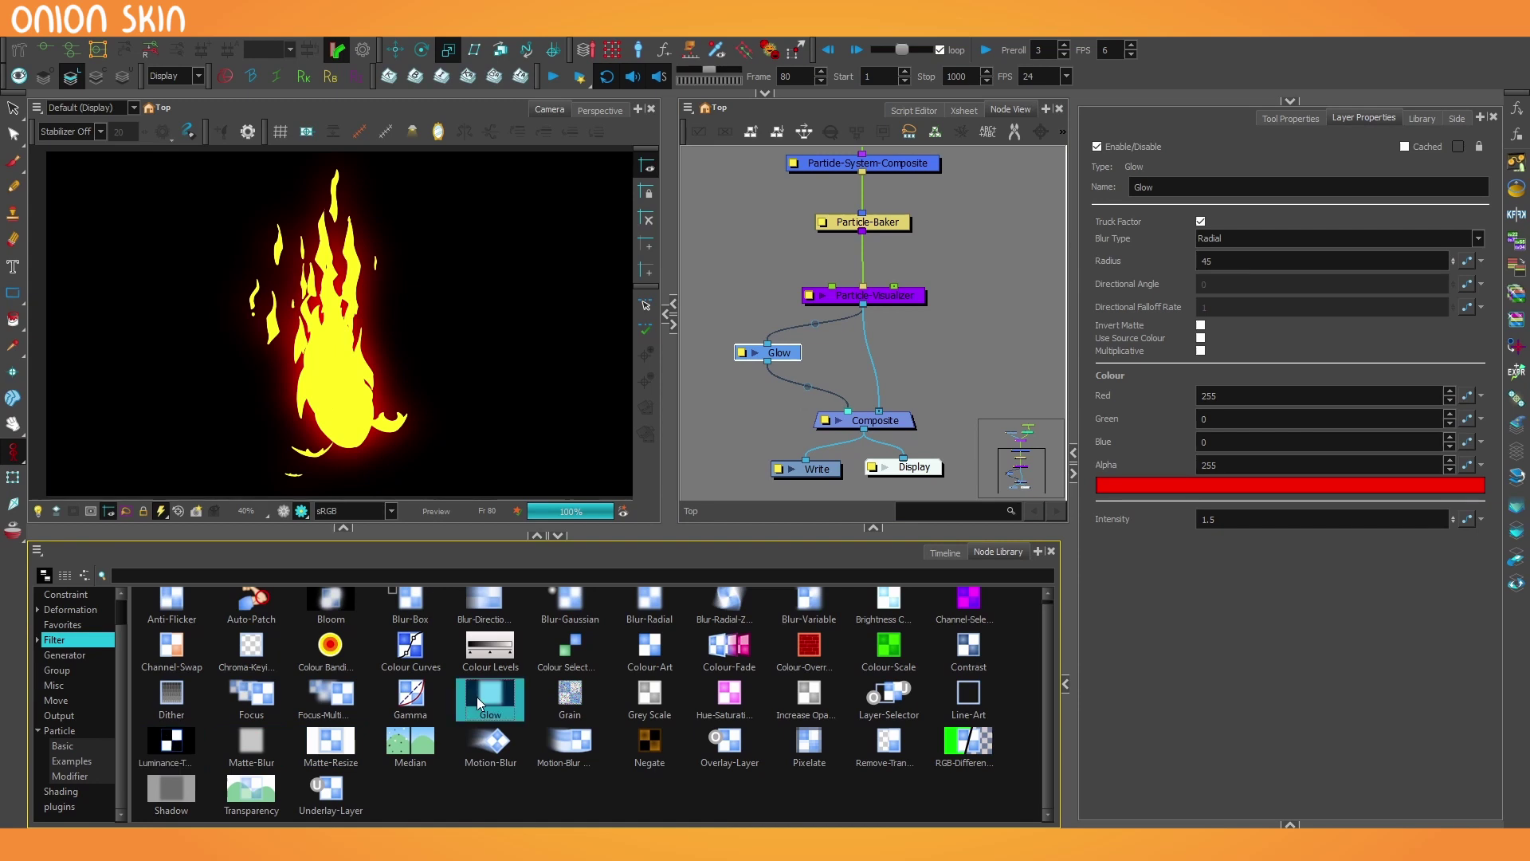
left_click_drag(924, 375, 883, 364)
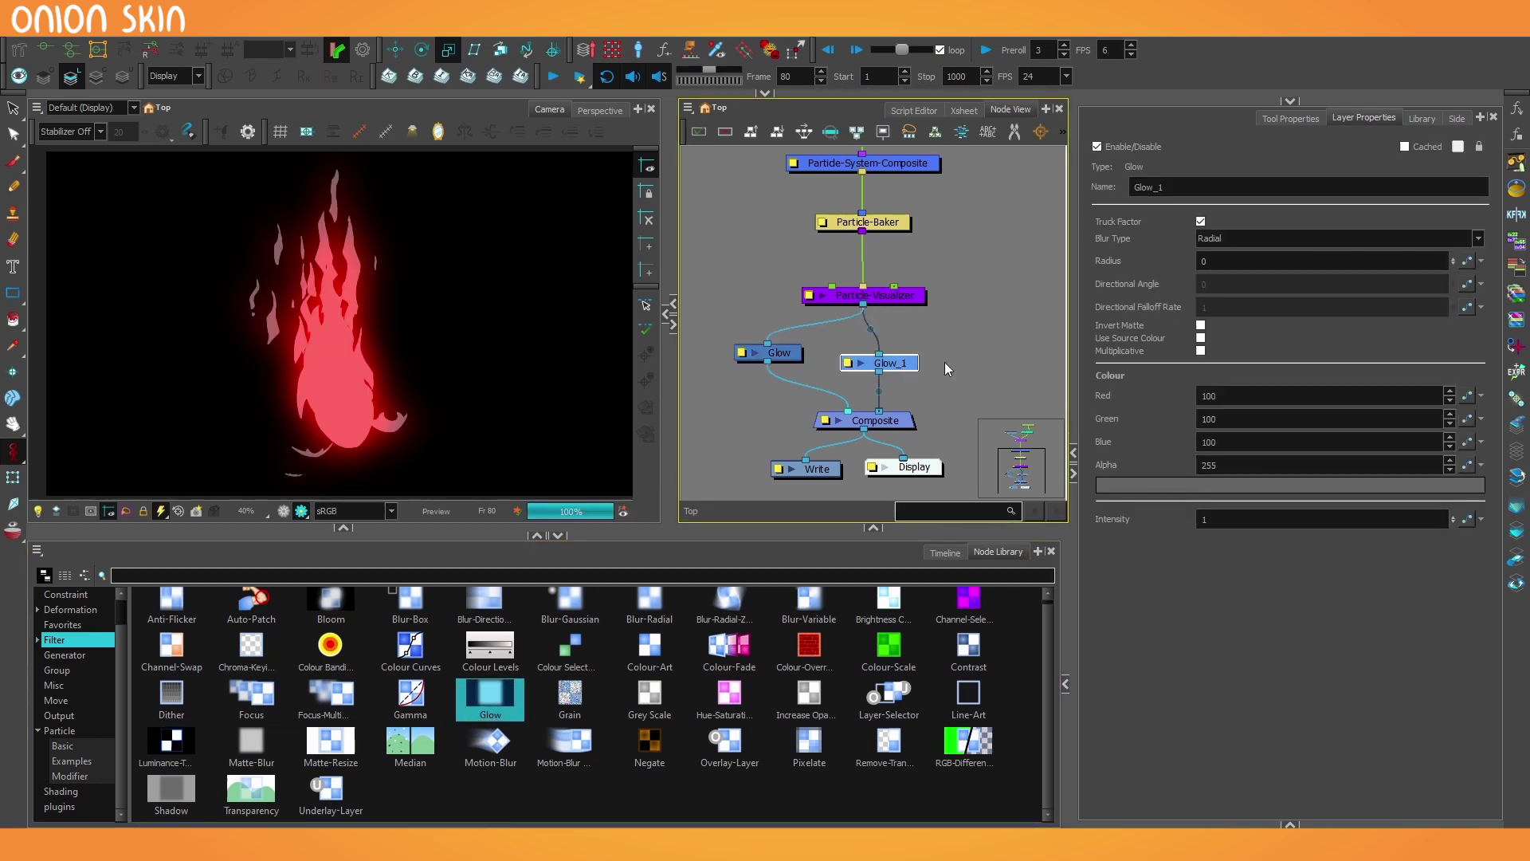
left_click(912, 364)
Set the colour of Glow_1 to yellow (255, 255, 0)
left_click(1266, 484)
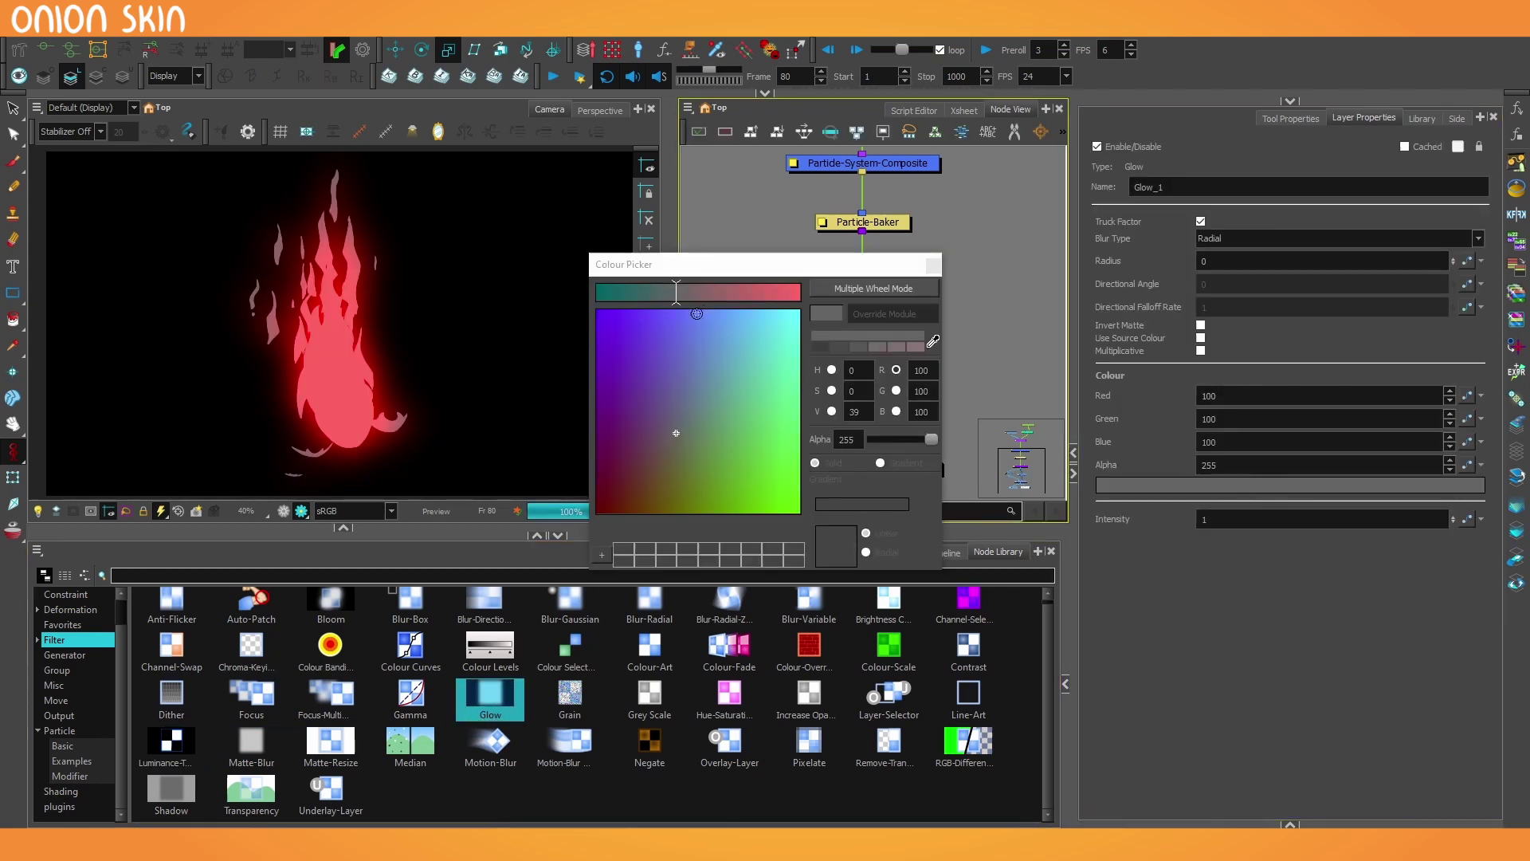
left_click_drag(793, 503, 819, 548)
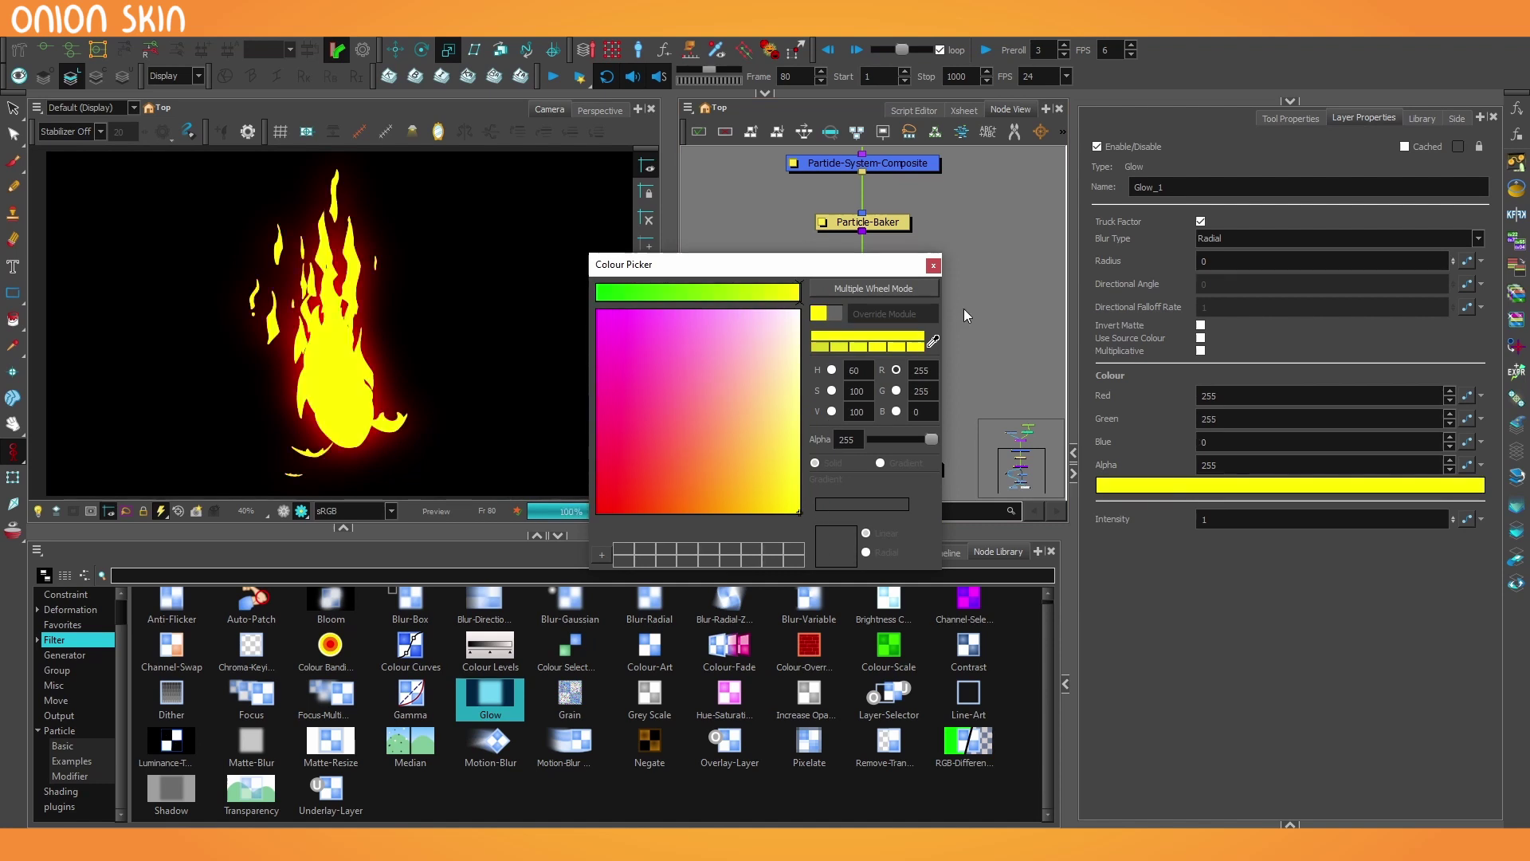
left_click(934, 266)
Connect Particle-Visualizer directly to Composite again and insert a Transparency node set to 90 on that link, moving both Glow nodes aside
left_click_drag(909, 363, 890, 409)
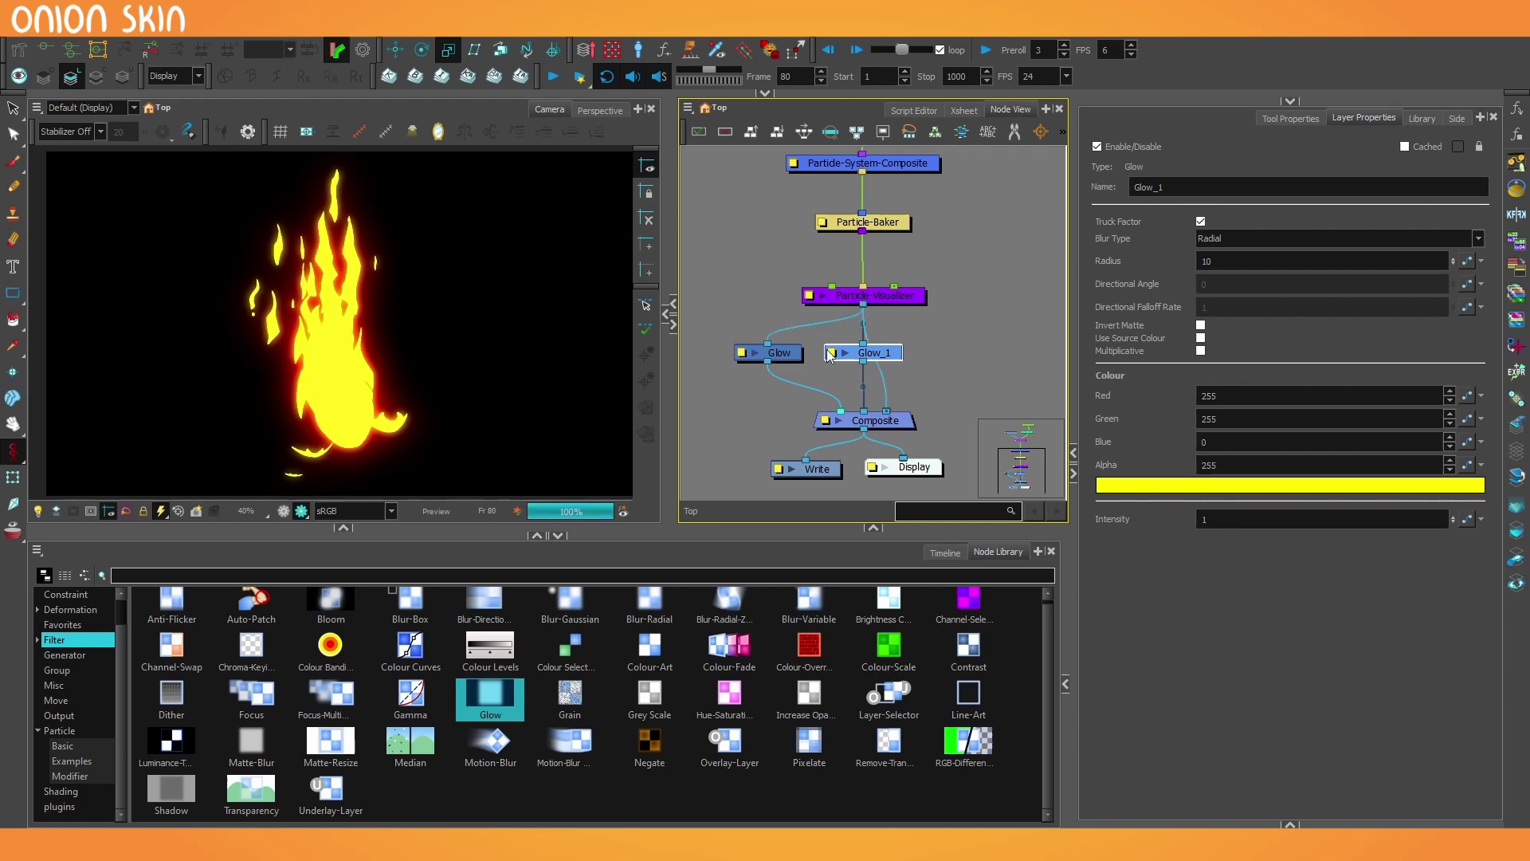
left_click_drag(722, 324, 826, 356)
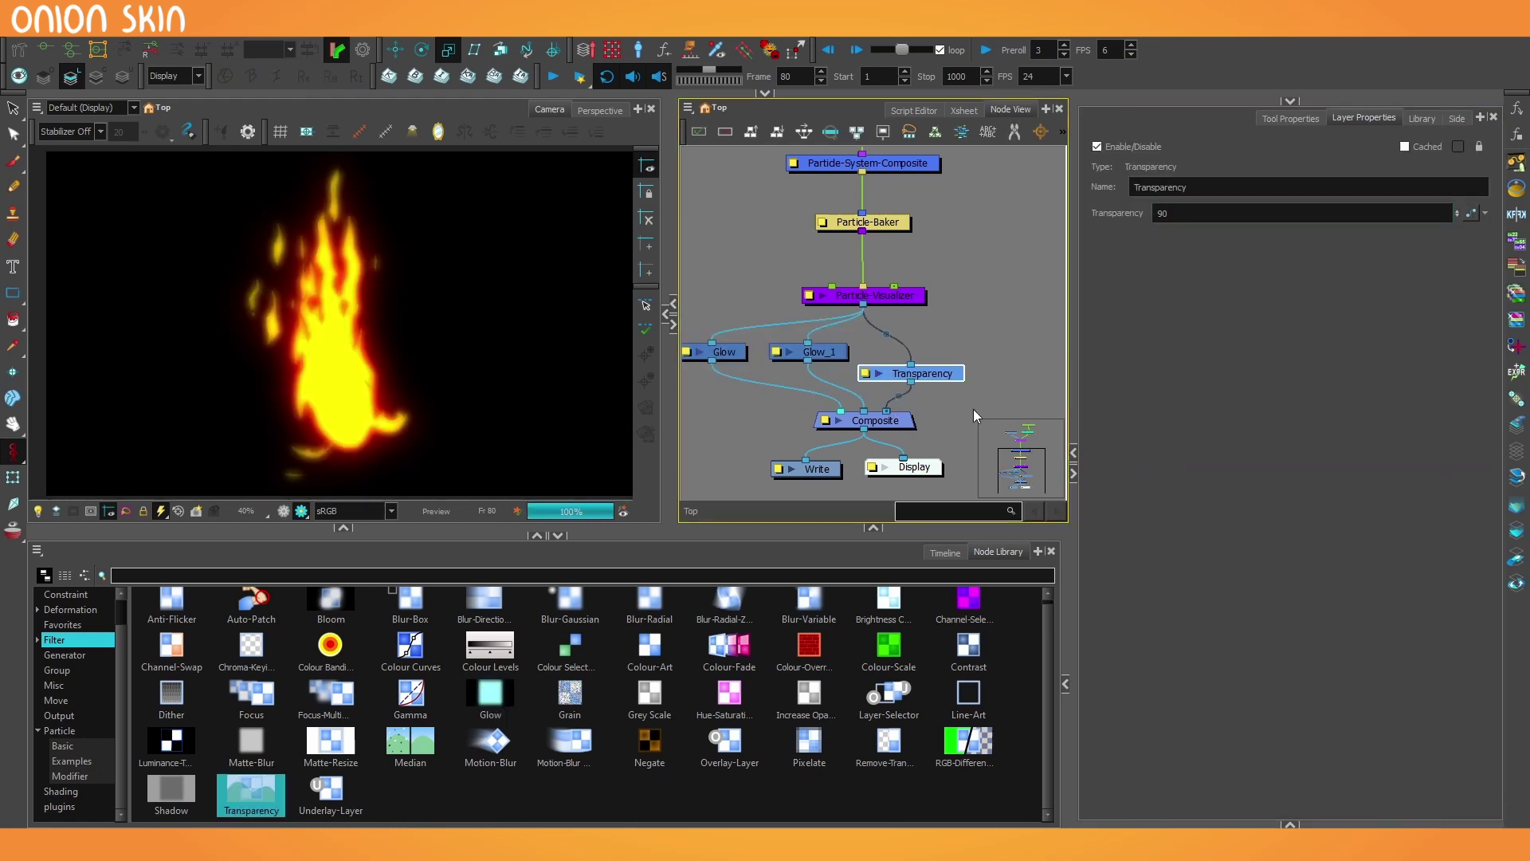
left_click(973, 408)
left_click_drag(946, 370, 954, 360)
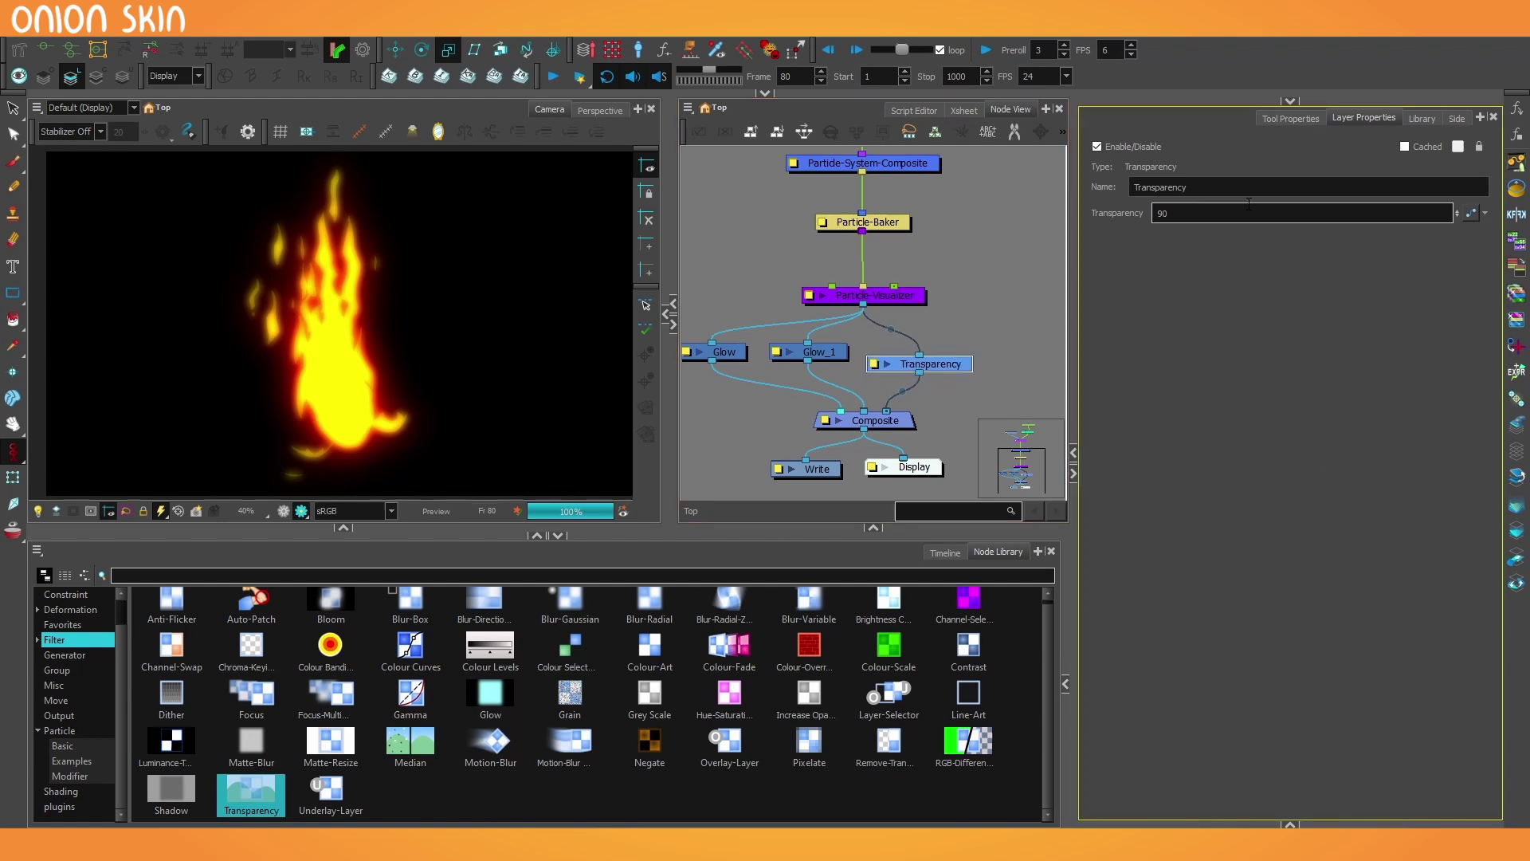
Try a value of 60 on the Transparency node and restore it to 90
left_click_drag(1249, 204, 1120, 208)
key("Return")
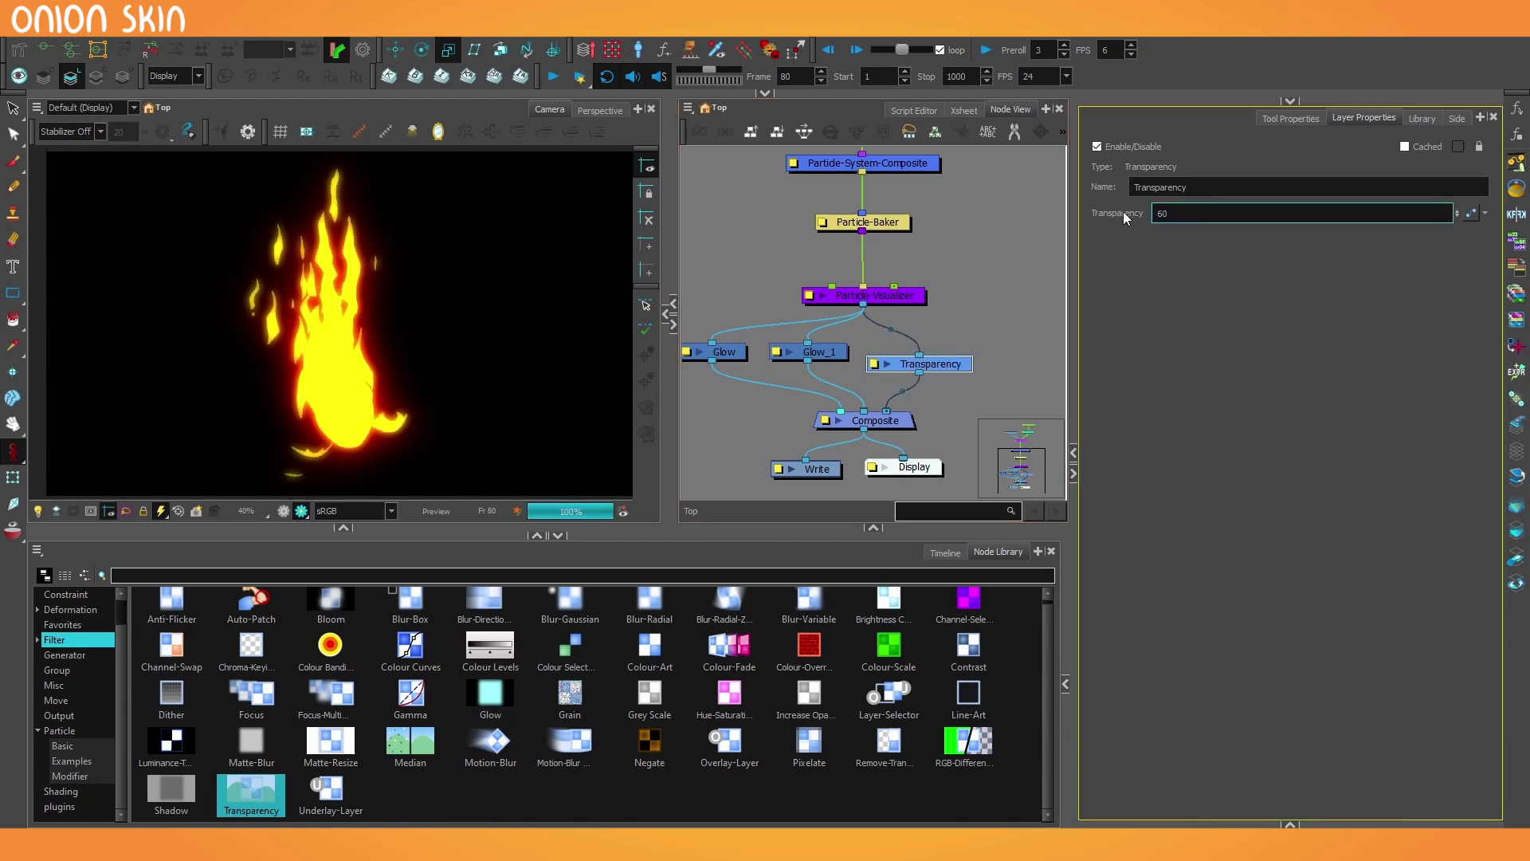
left_click(945, 290)
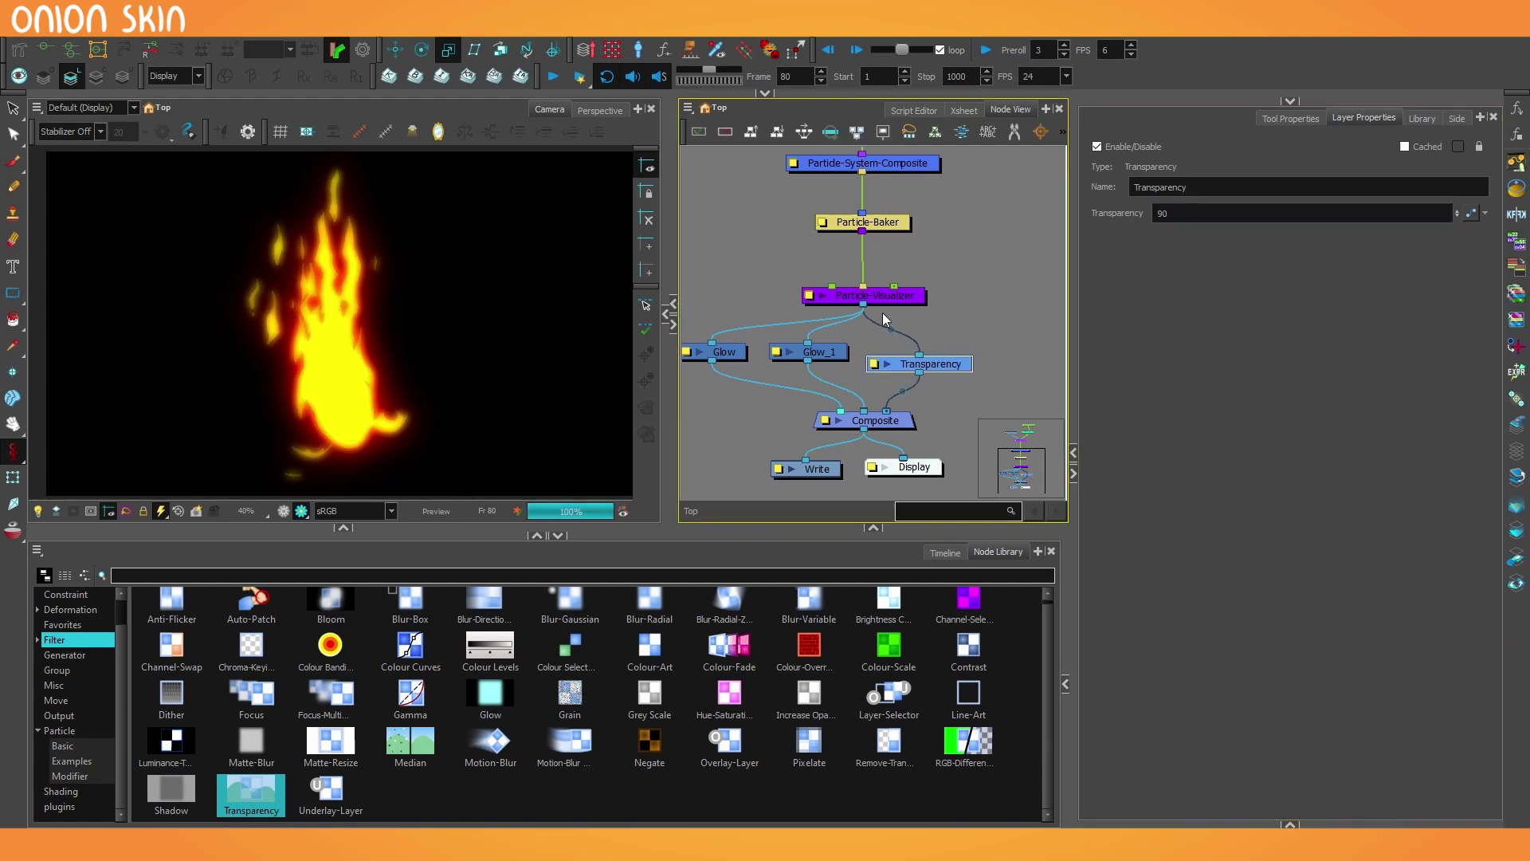
Add a third Glow node from the Filter category and connect it between Particle-Visualizer and Composite
scroll(882, 313, "down", 2)
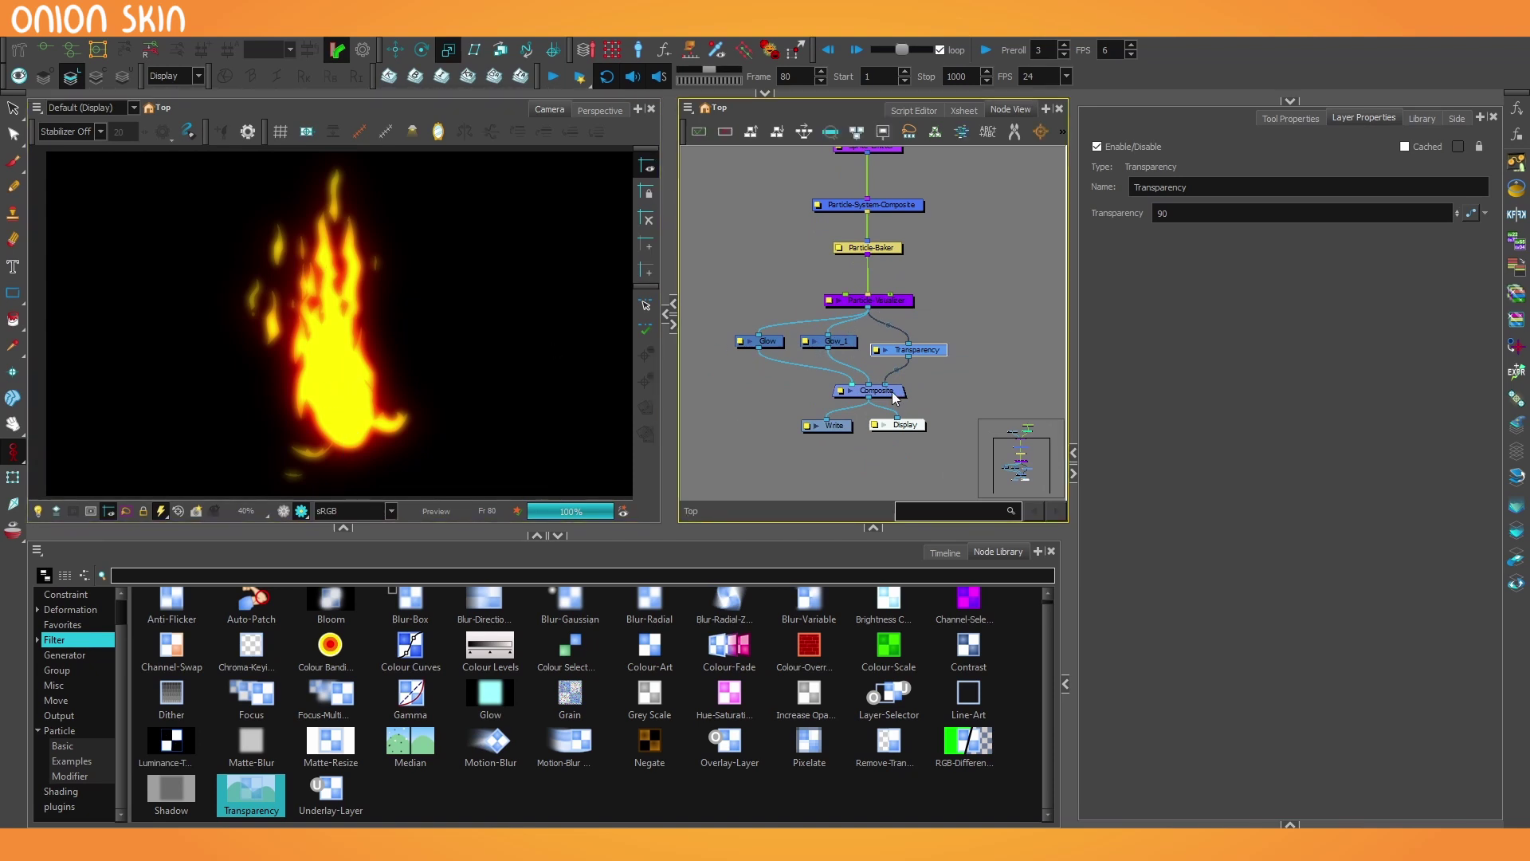
scroll(875, 361, "up", 4)
left_click(849, 438)
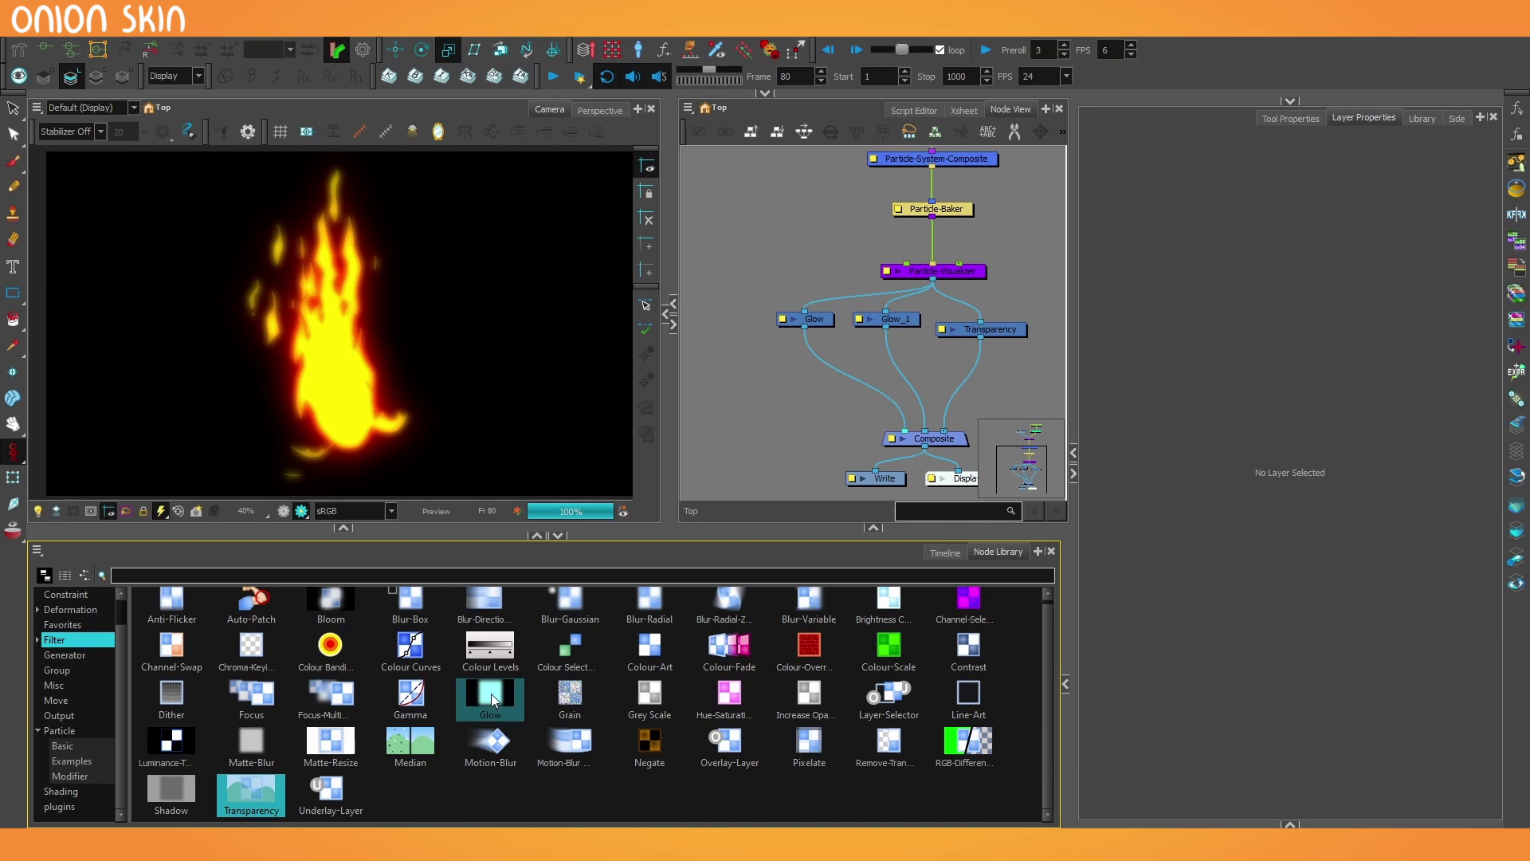
left_click_drag(491, 693, 715, 382)
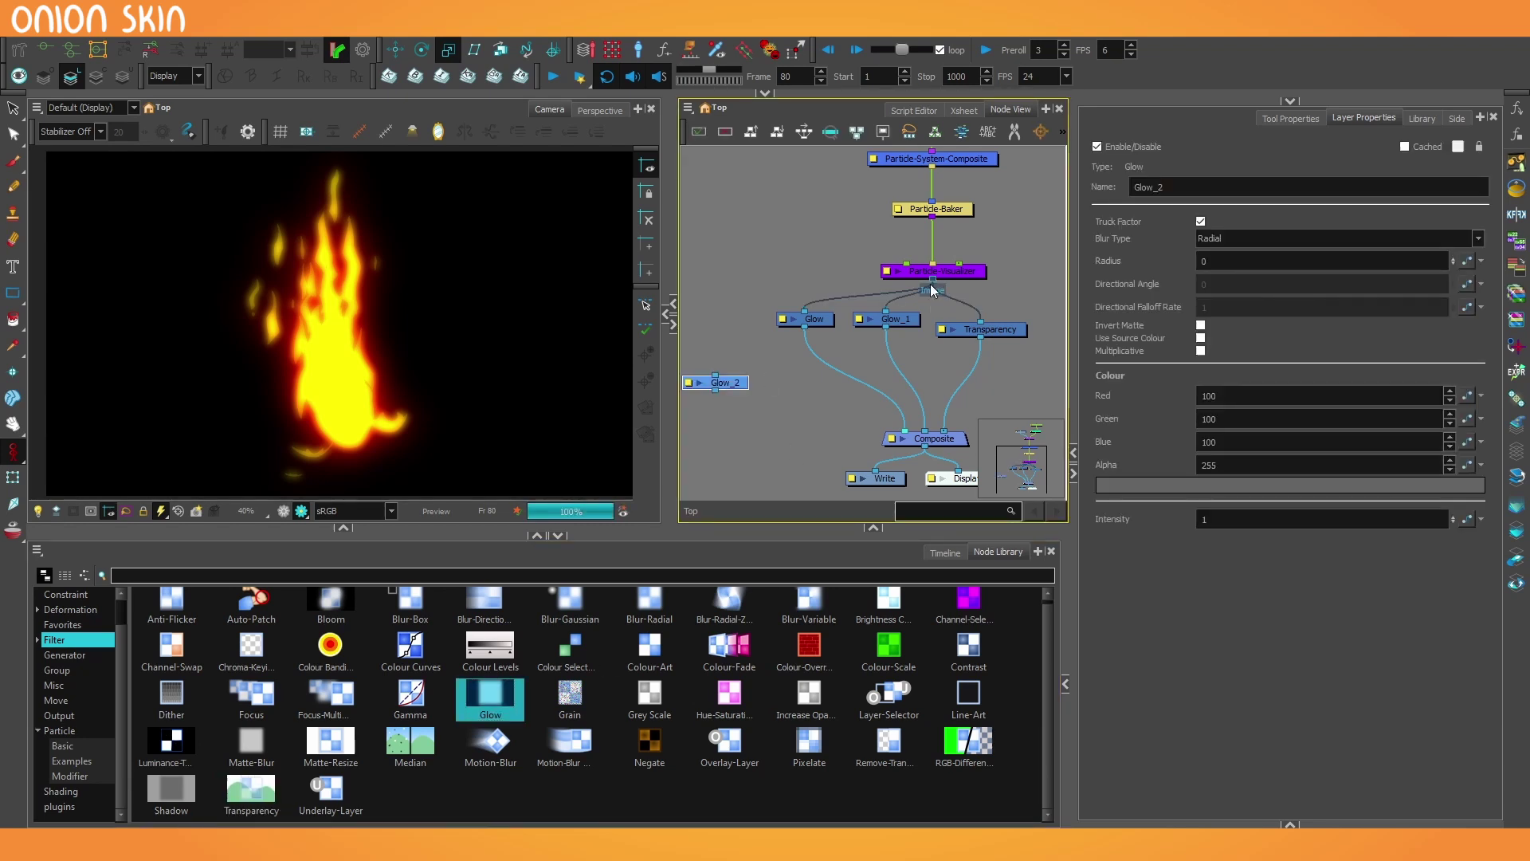
left_click_drag(932, 280, 902, 432)
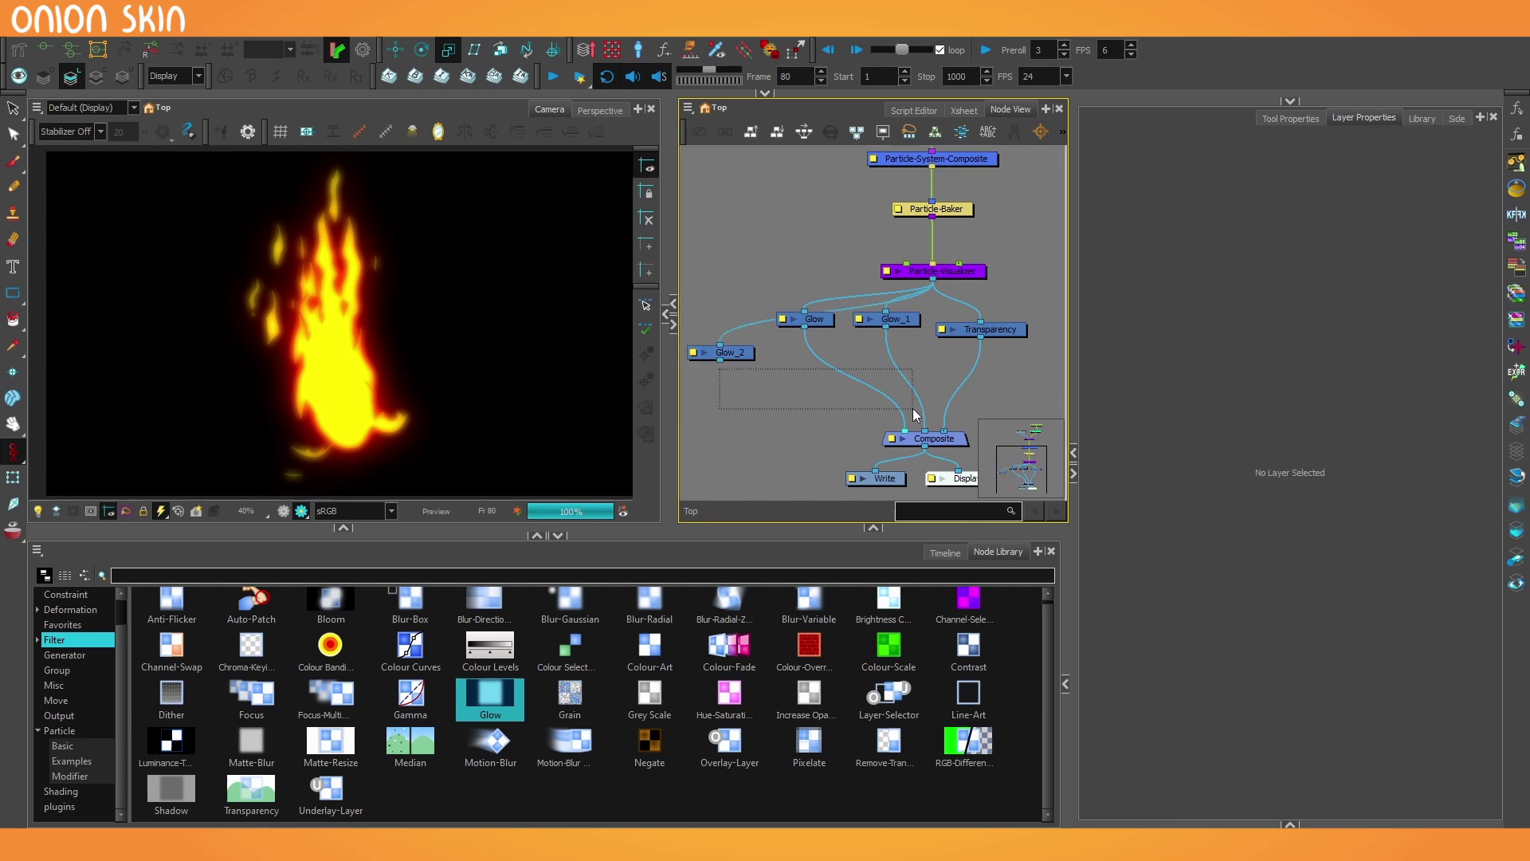
Set the colour of Glow_2 to white (255, 255, 255) and its radius to 5
left_click(724, 357)
left_click(1228, 485)
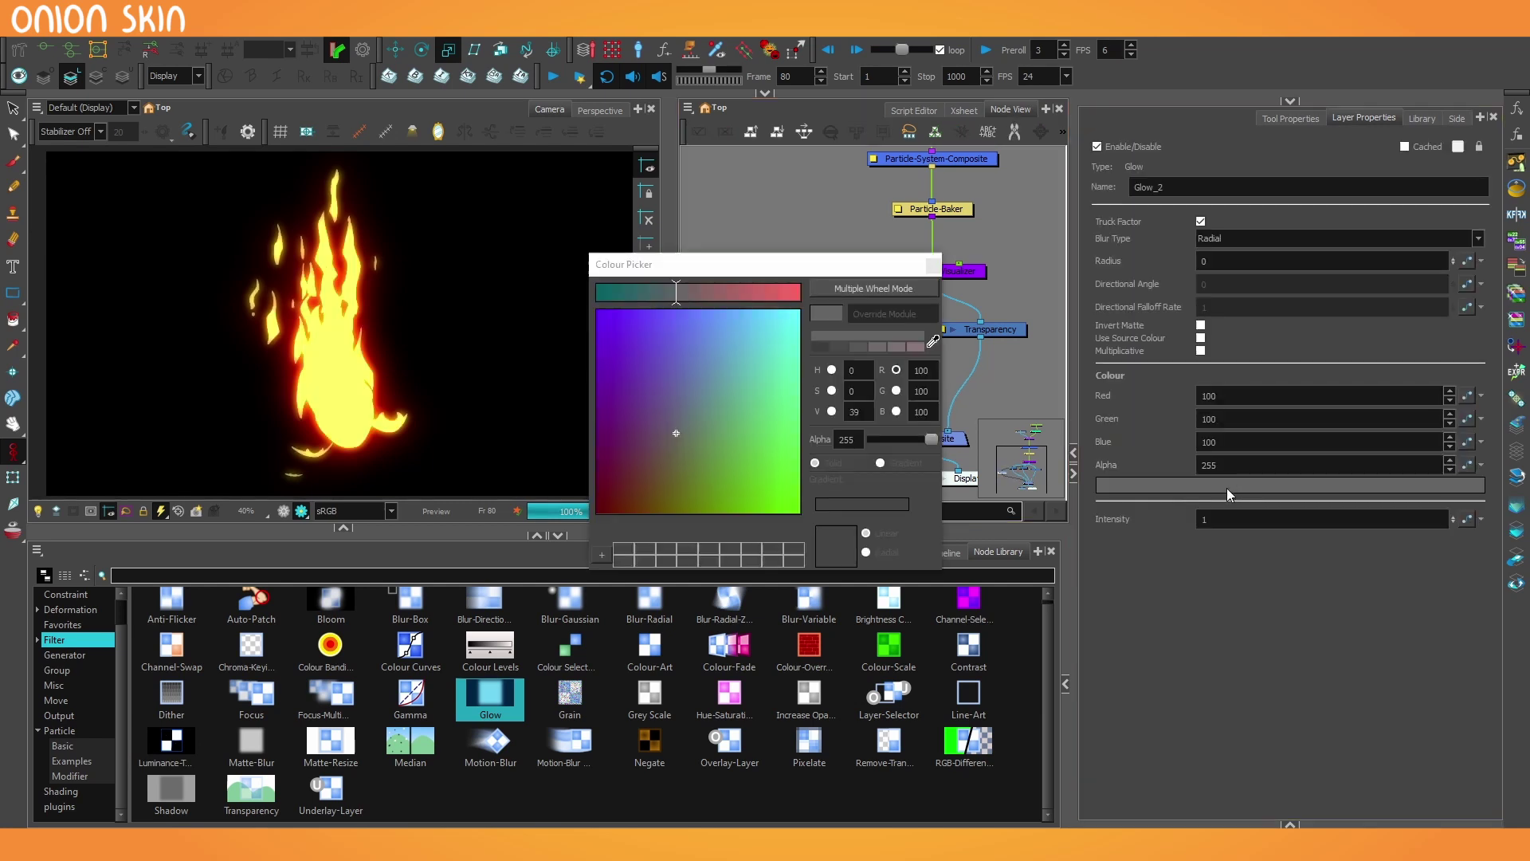
left_click_drag(729, 390, 837, 295)
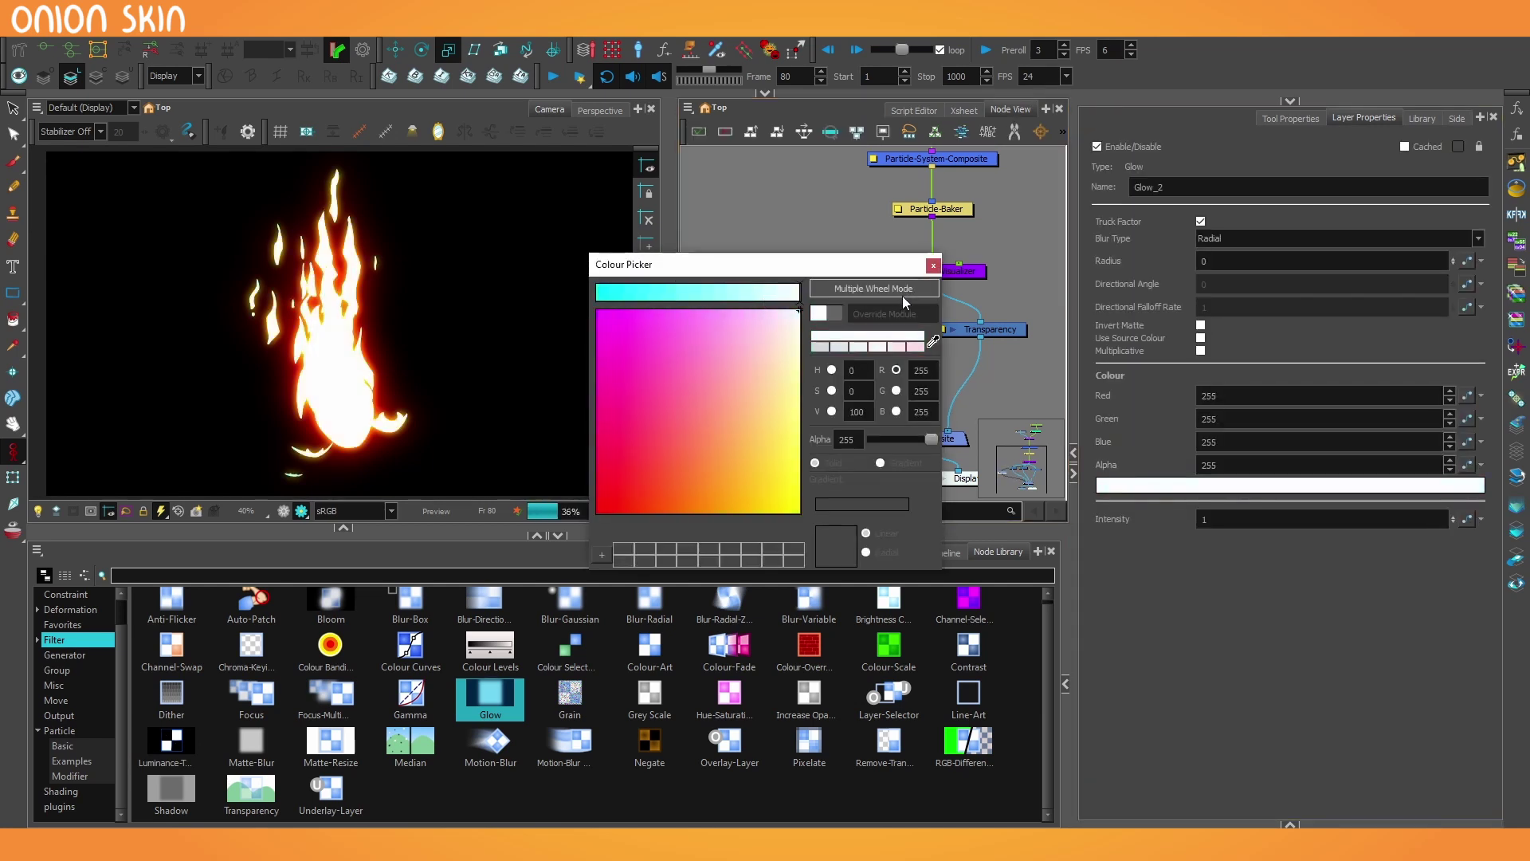
left_click(933, 265)
left_click_drag(1220, 261, 1169, 264)
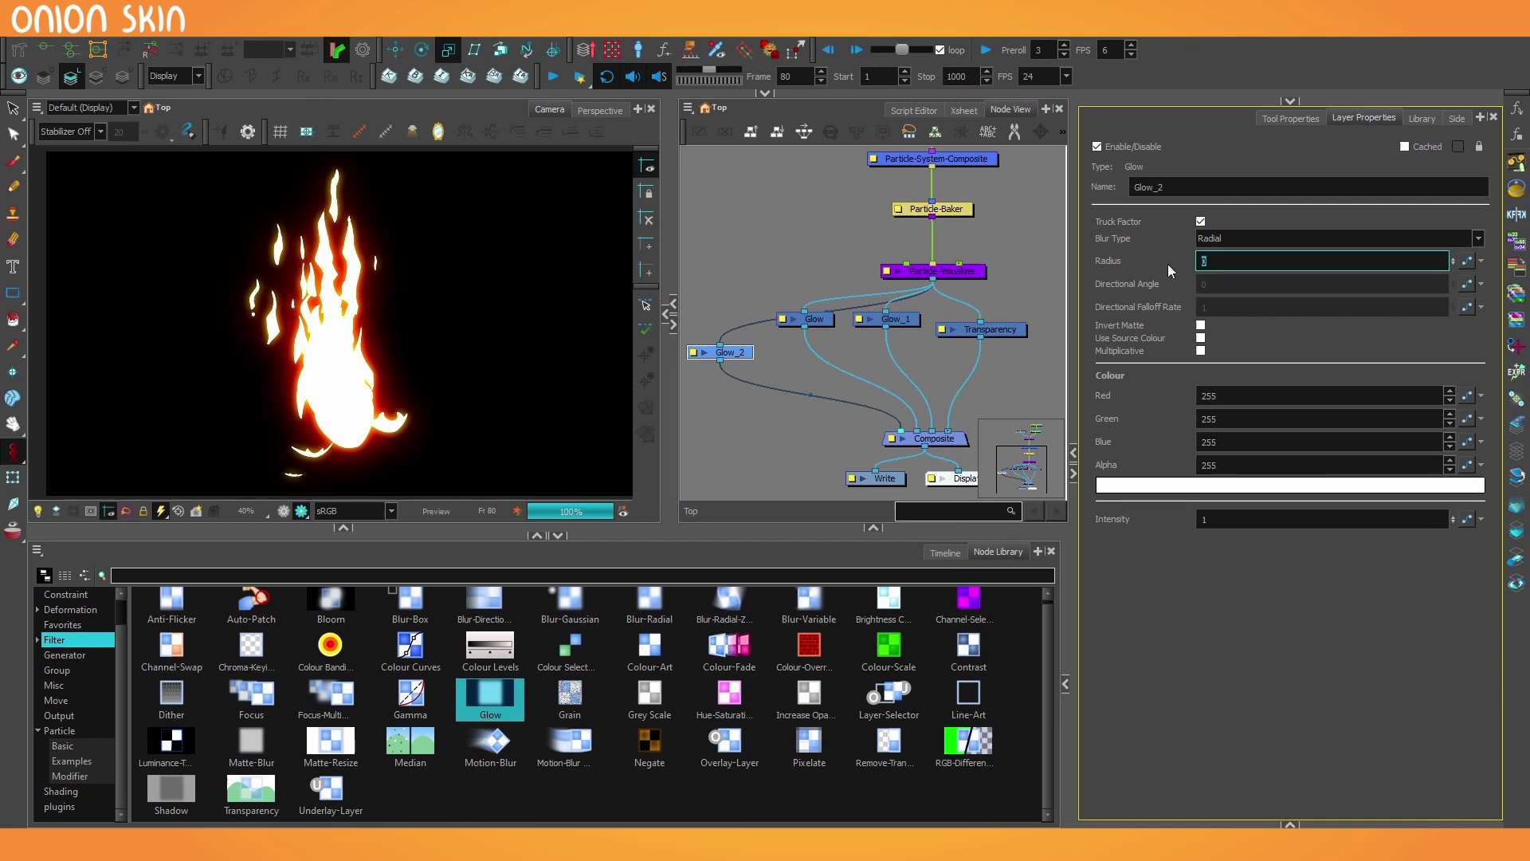
type("5")
left_click(880, 352)
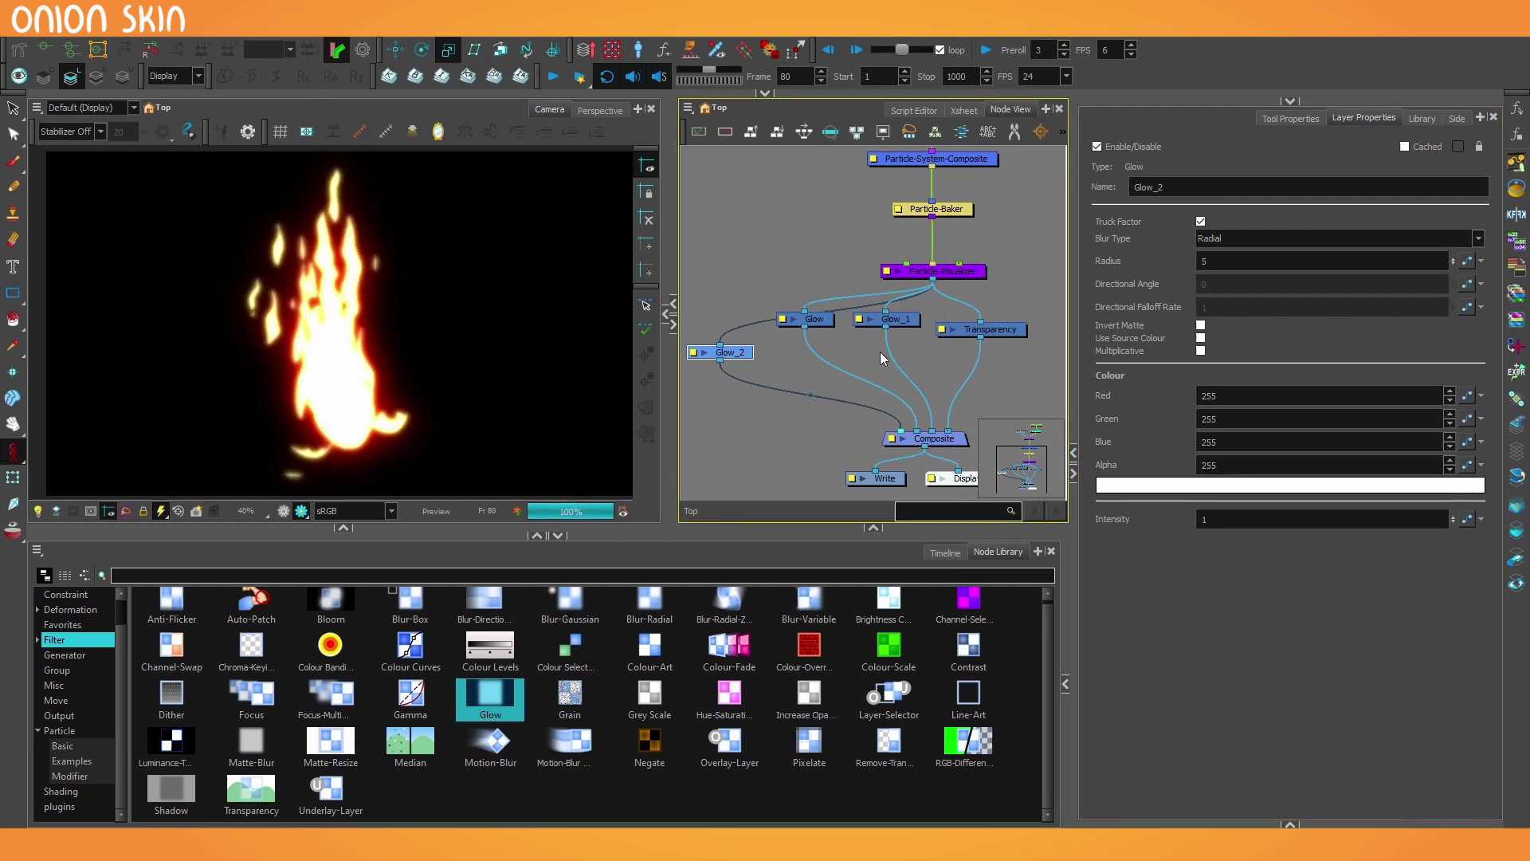
Insert a Matte-Resize node with a radius of -10 on the link between Particle-Visualizer and Glow_2
left_click_drag(741, 357, 741, 372)
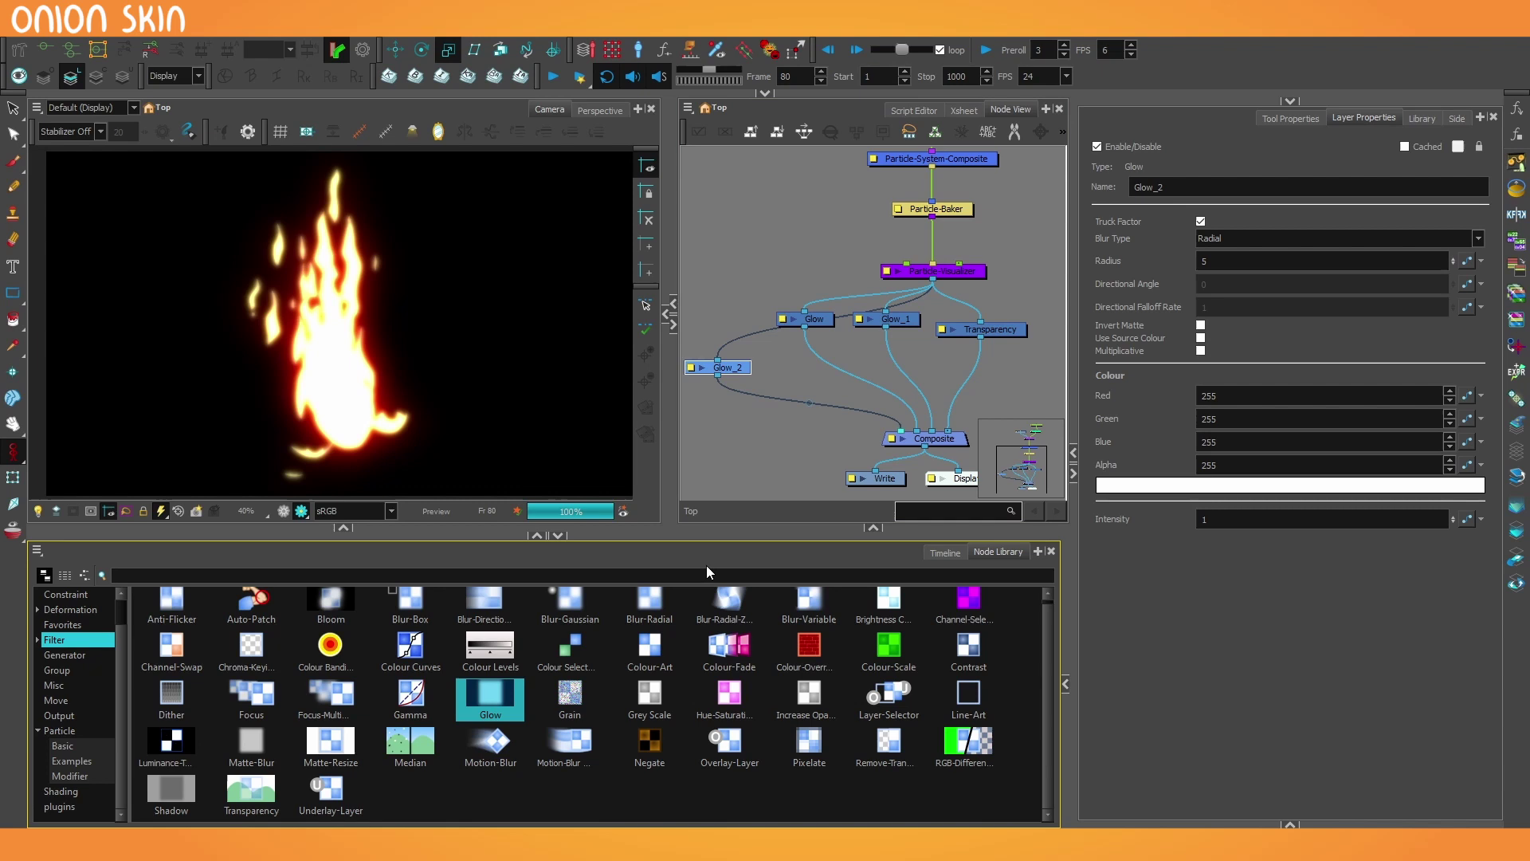
left_click_drag(351, 742, 725, 330)
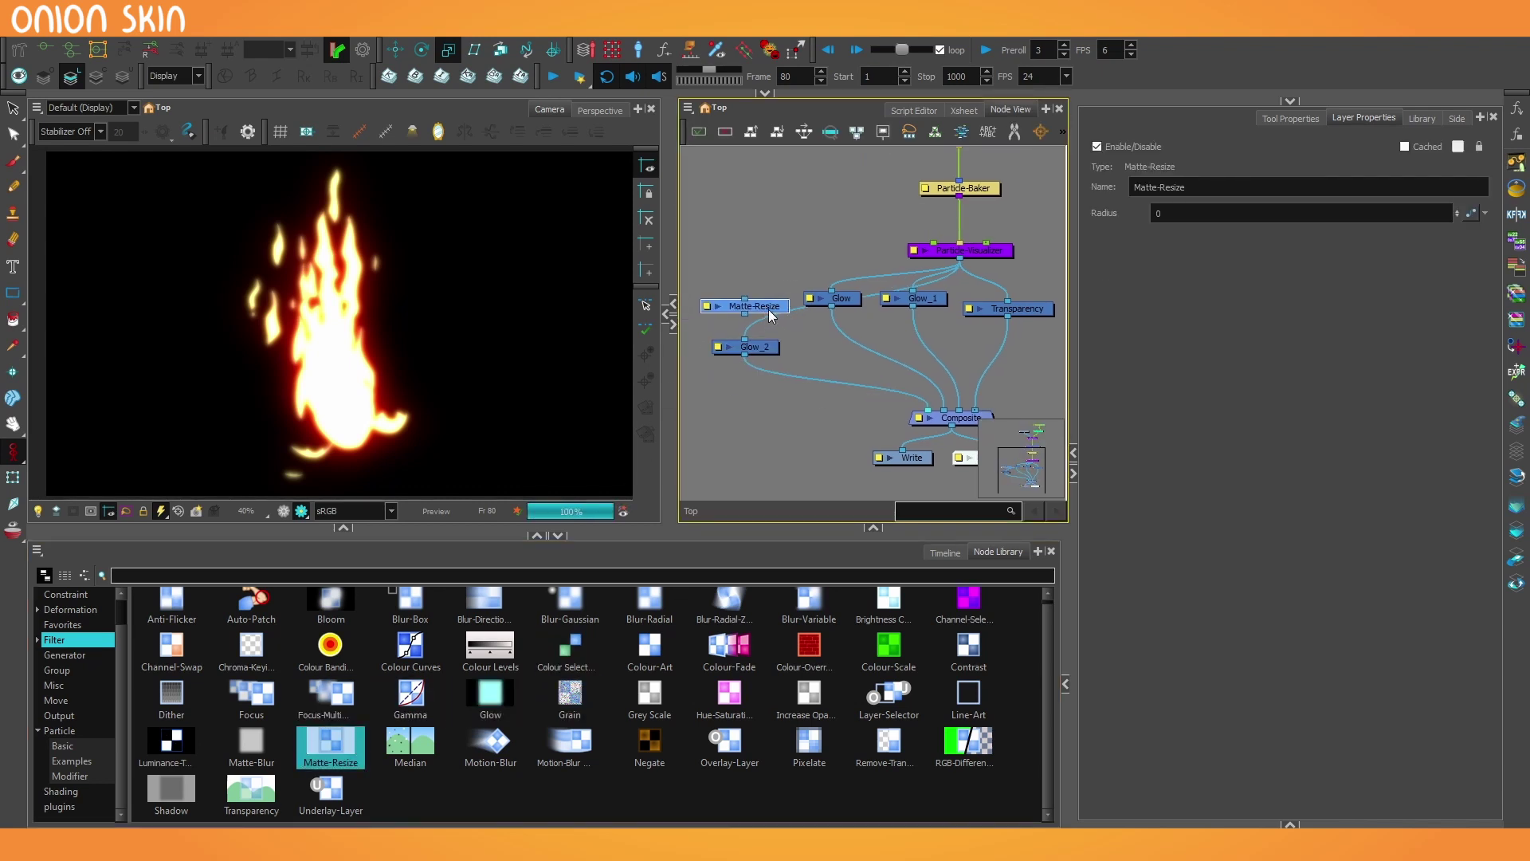
left_click_drag(774, 313, 769, 315)
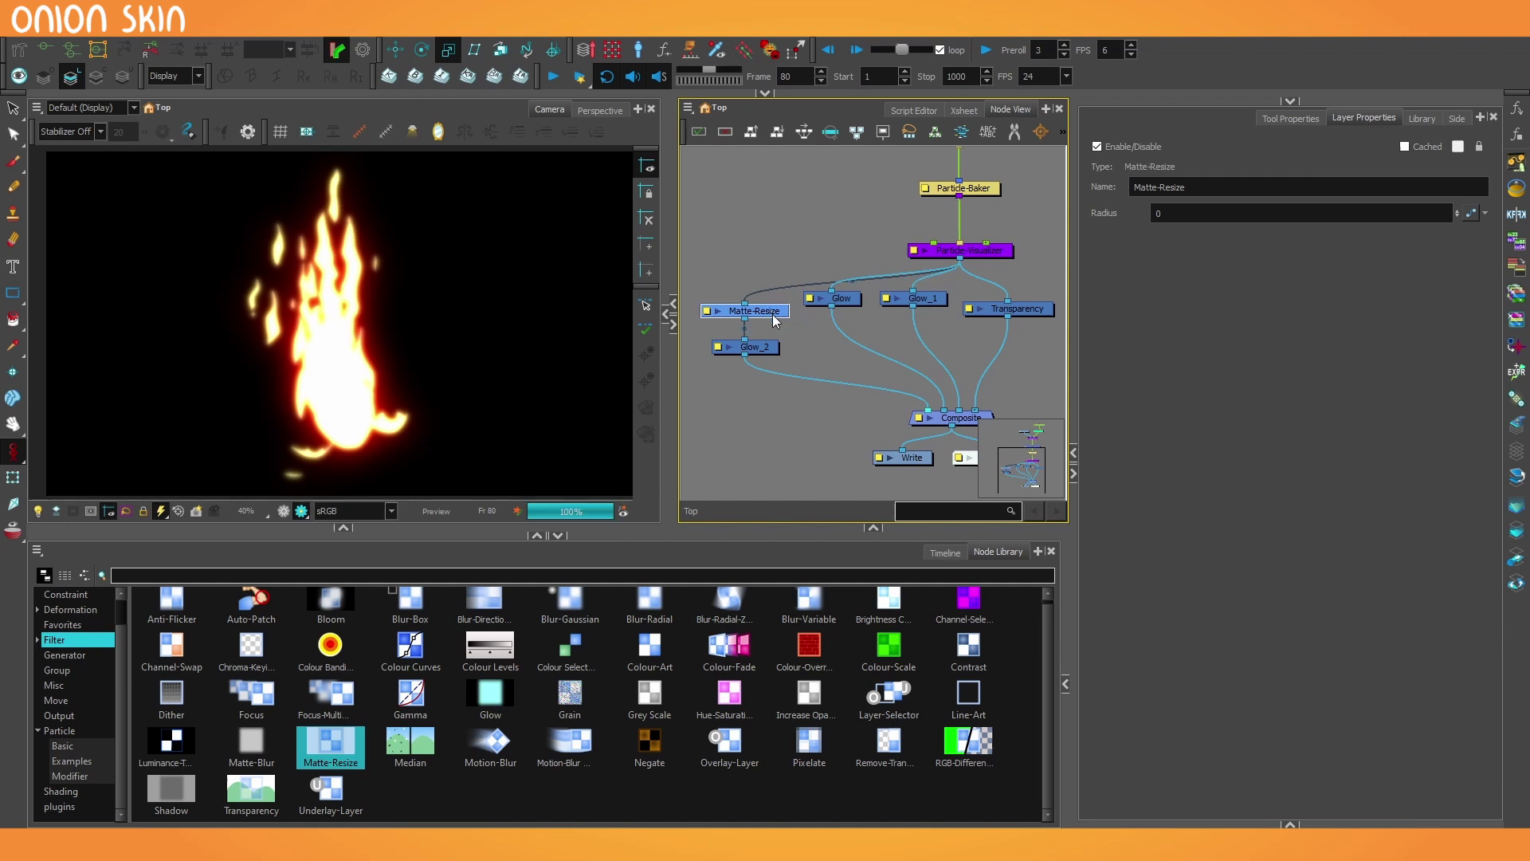
left_click(1185, 213)
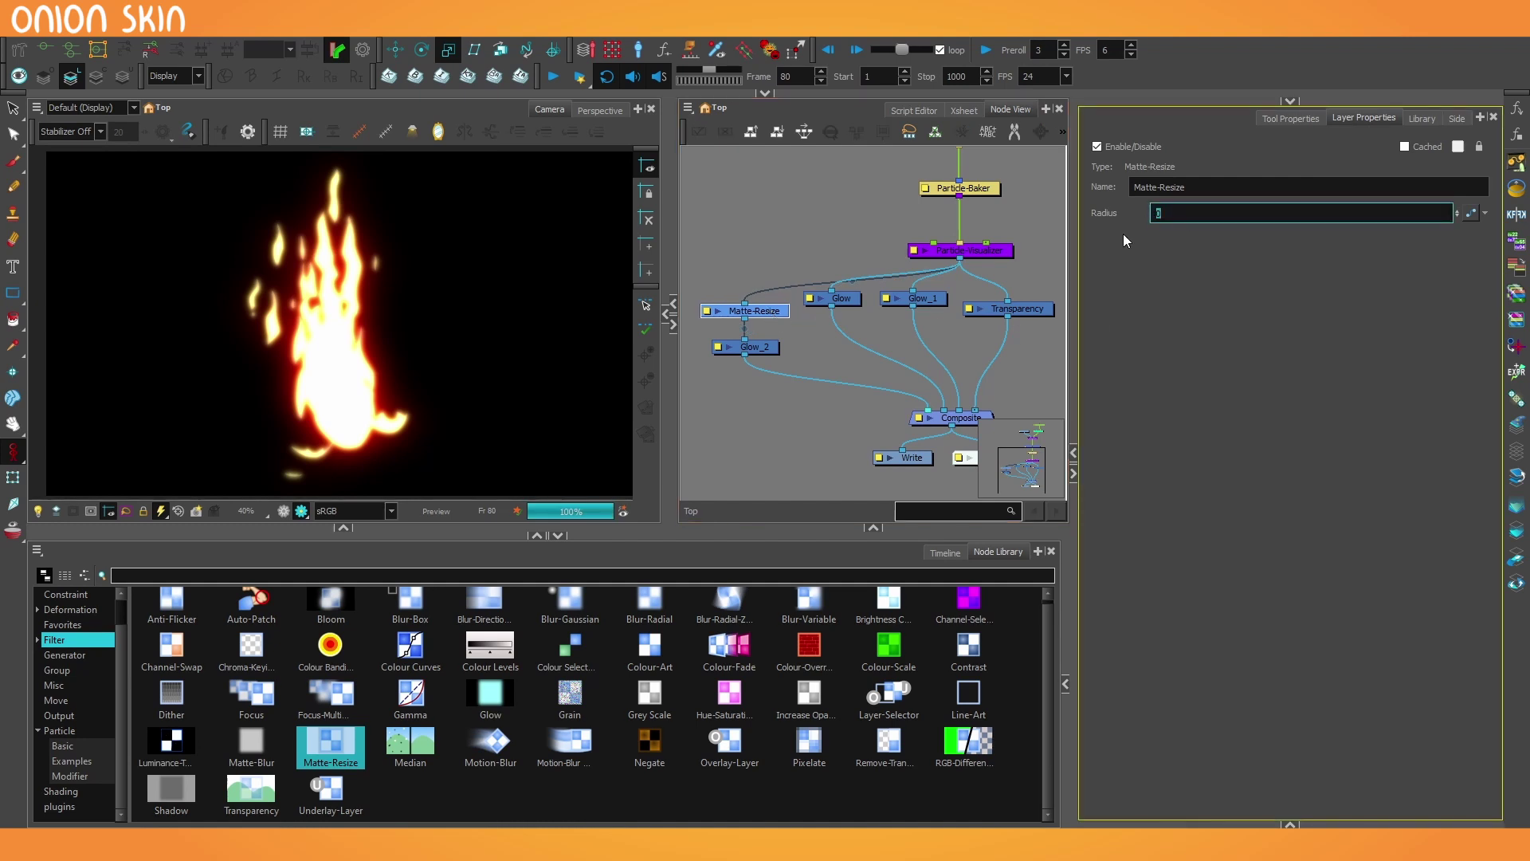
type("-10")
key("Return")
Set the radius of the Matte-Resize node to -18
left_click_drag(1205, 210, 1151, 217)
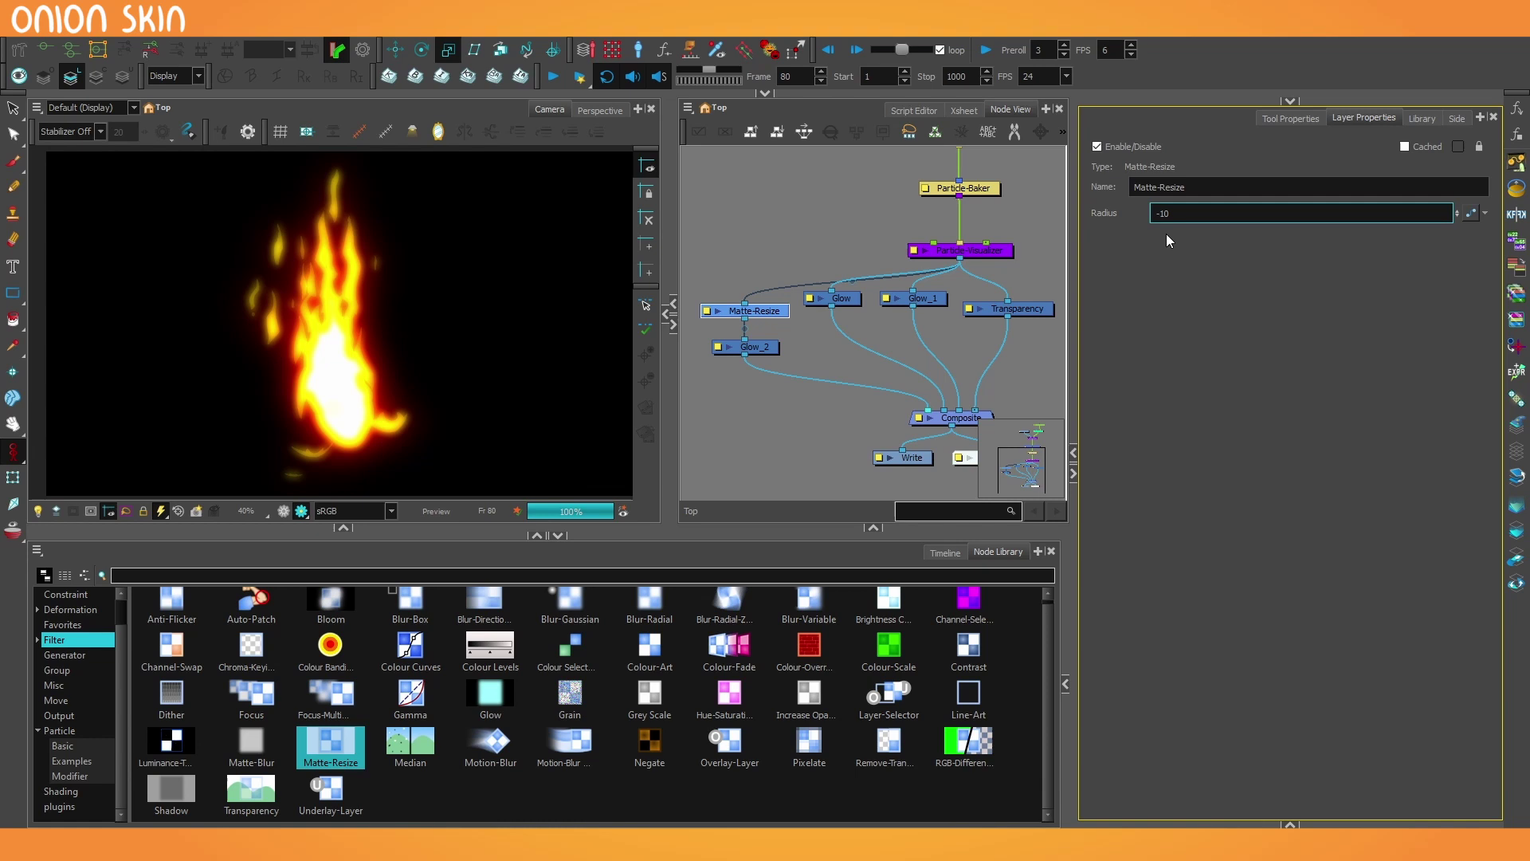
key("BackSpace")
key("BackSpace")
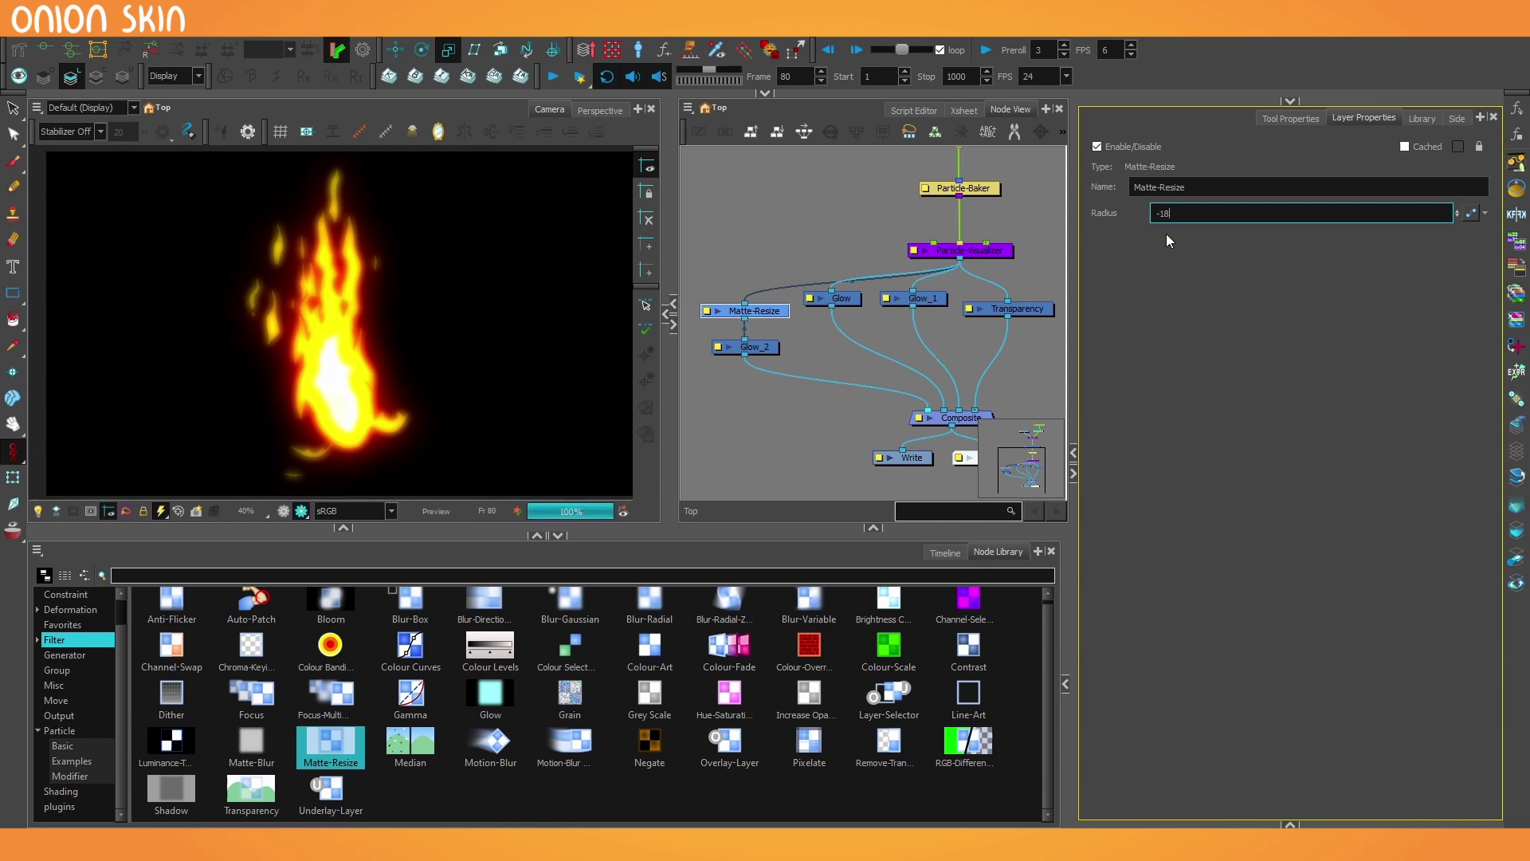
left_click(828, 332)
Set the radius of Glow_2 to 15 and deselect the node
left_click(754, 347)
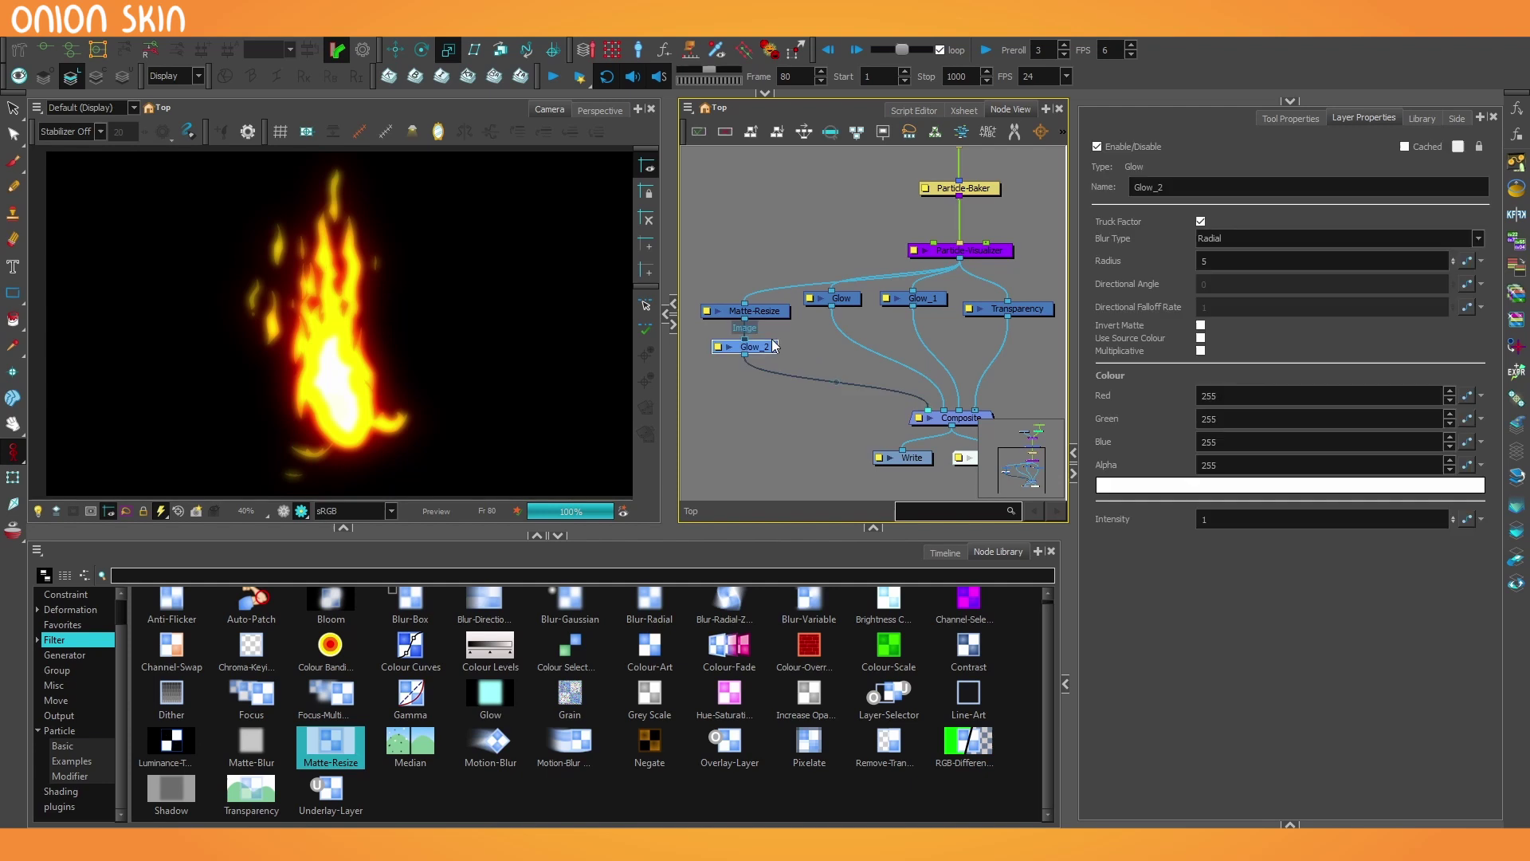
double_click(1203, 261)
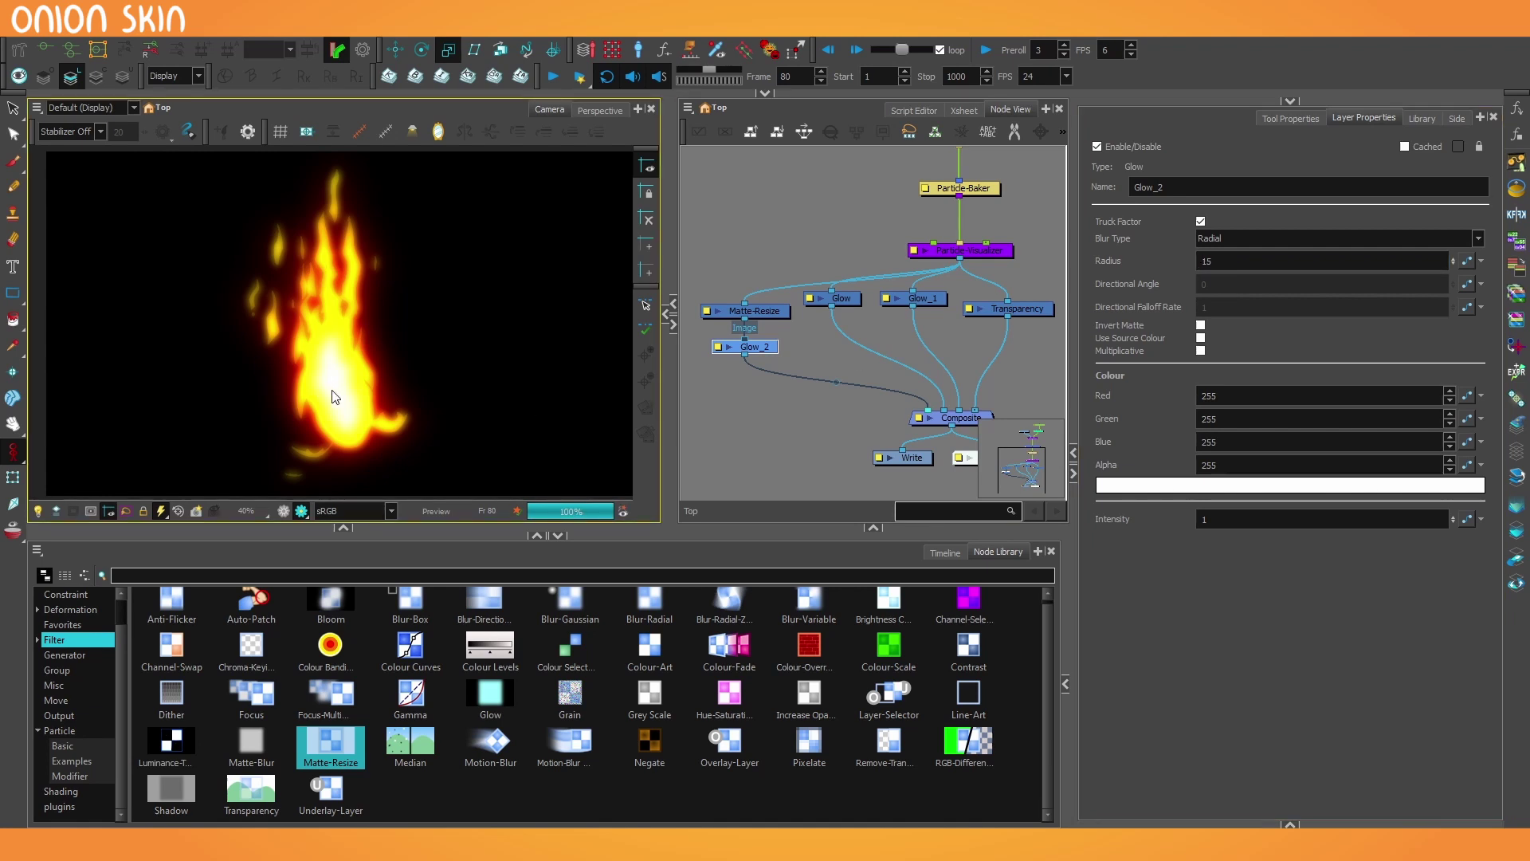
left_click(789, 423)
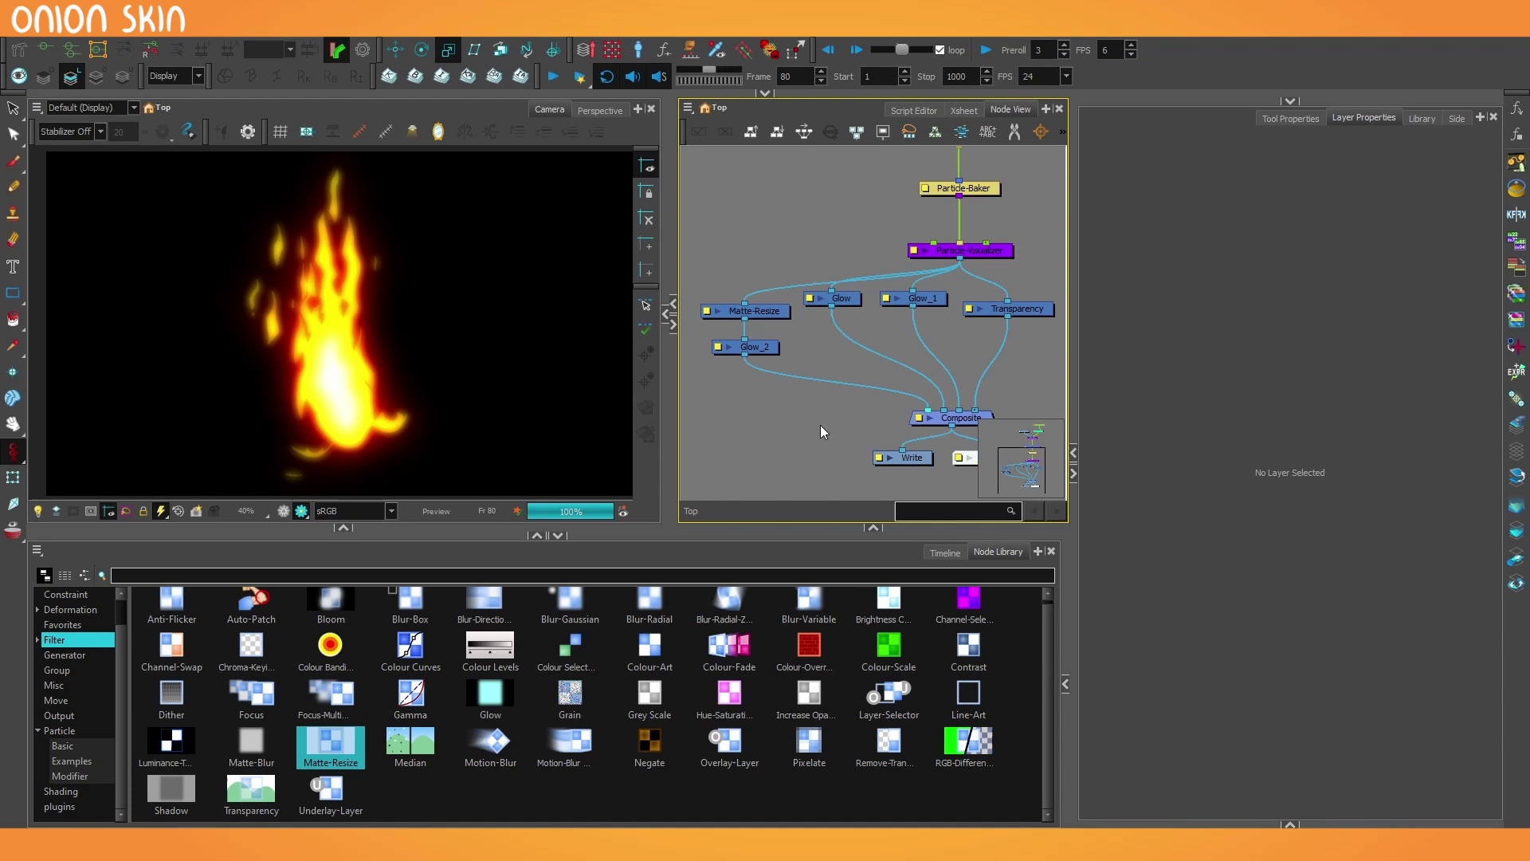
Switch the camera view out of render preview, show the timeline and go to frame 36
scroll(820, 424, "down", 2)
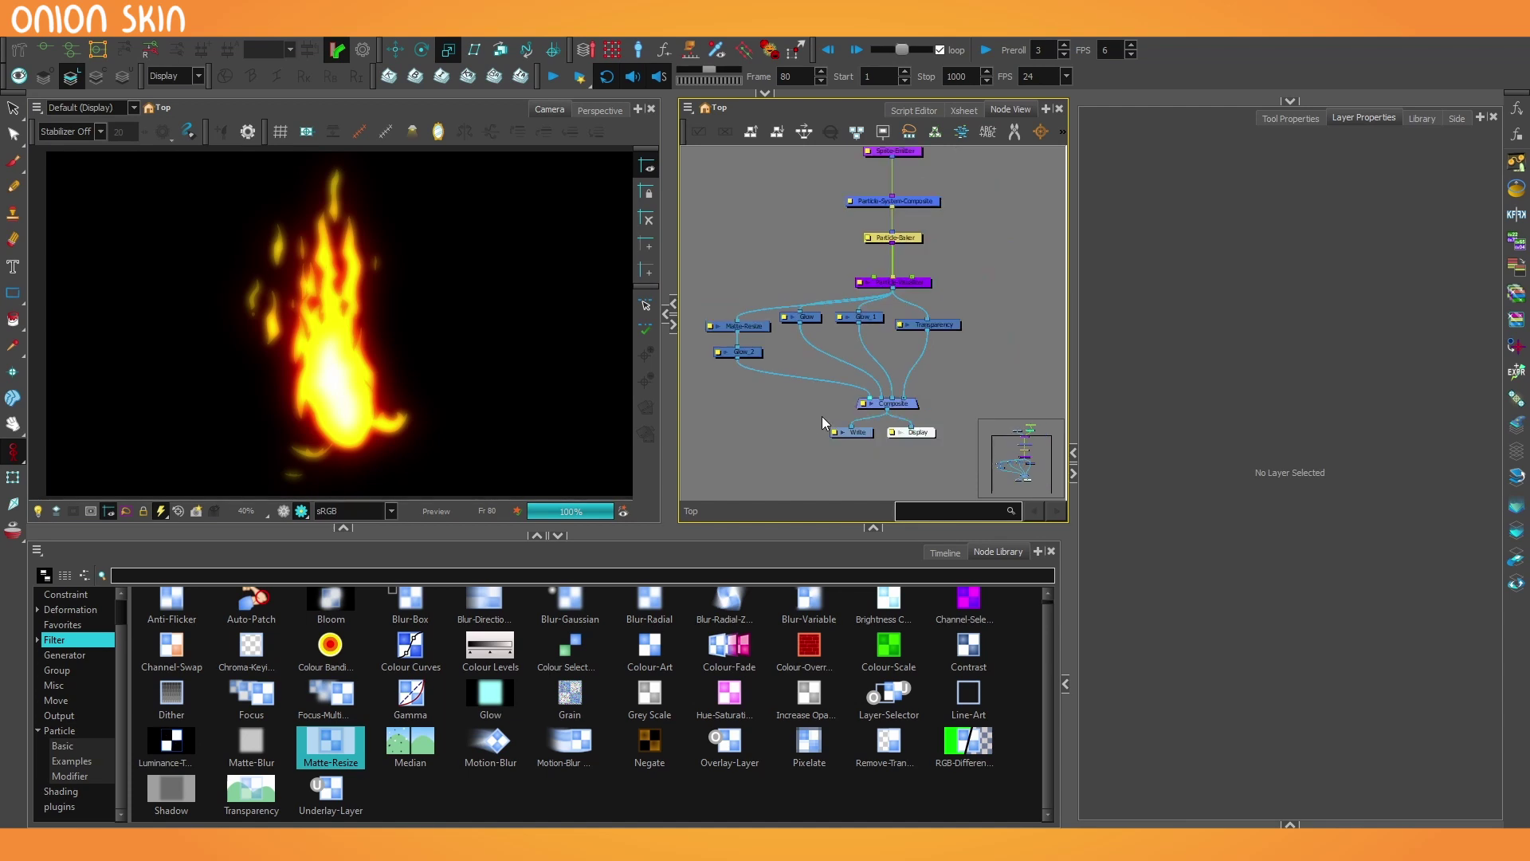
scroll(821, 416, "down", 1)
scroll(470, 406, "down", 1)
scroll(465, 421, "up", 1)
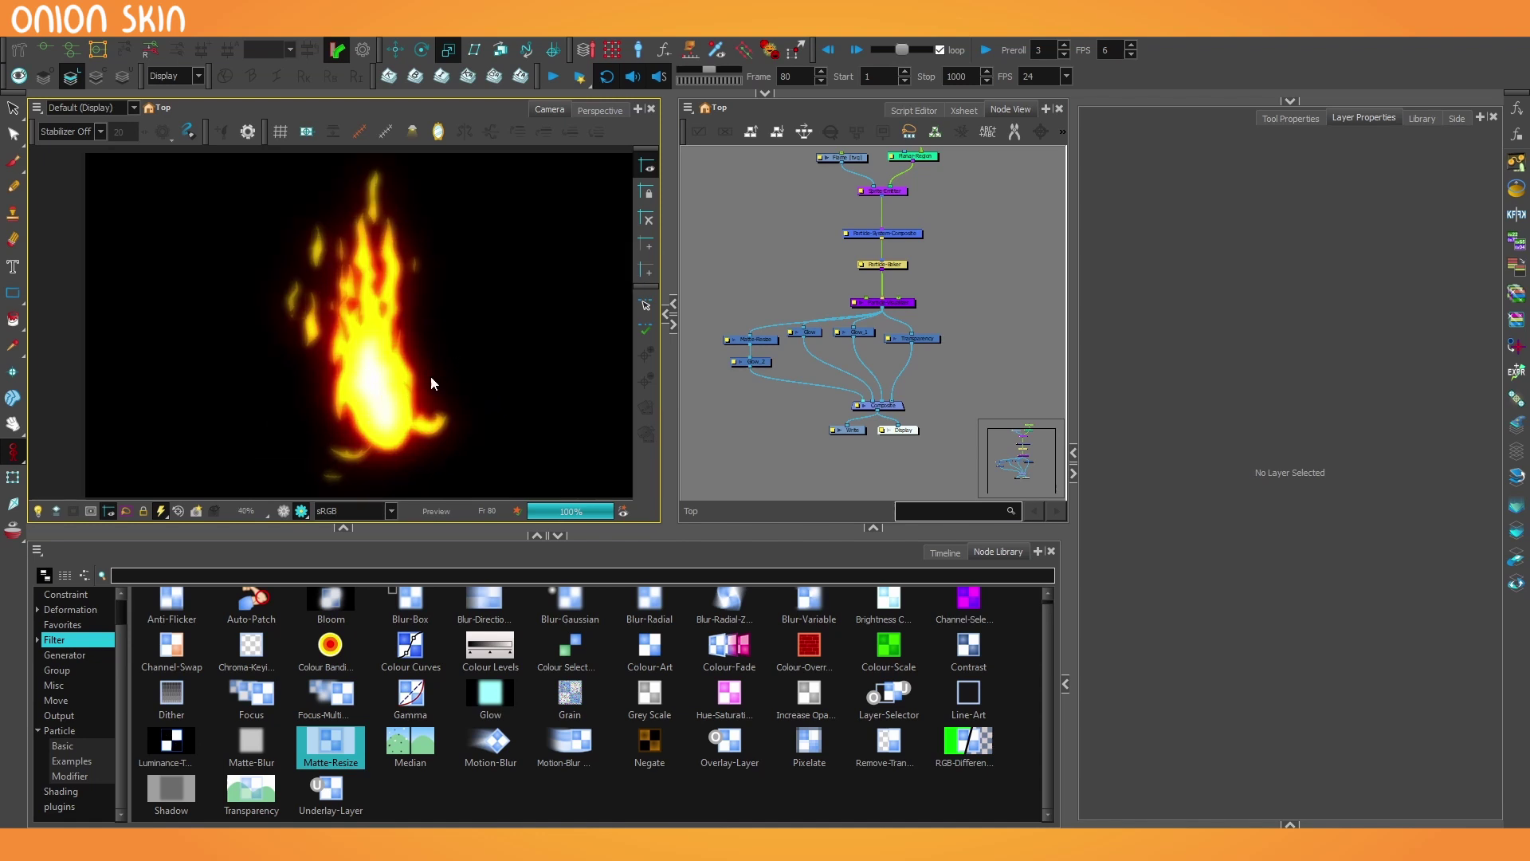
left_click(286, 511)
left_click(959, 556)
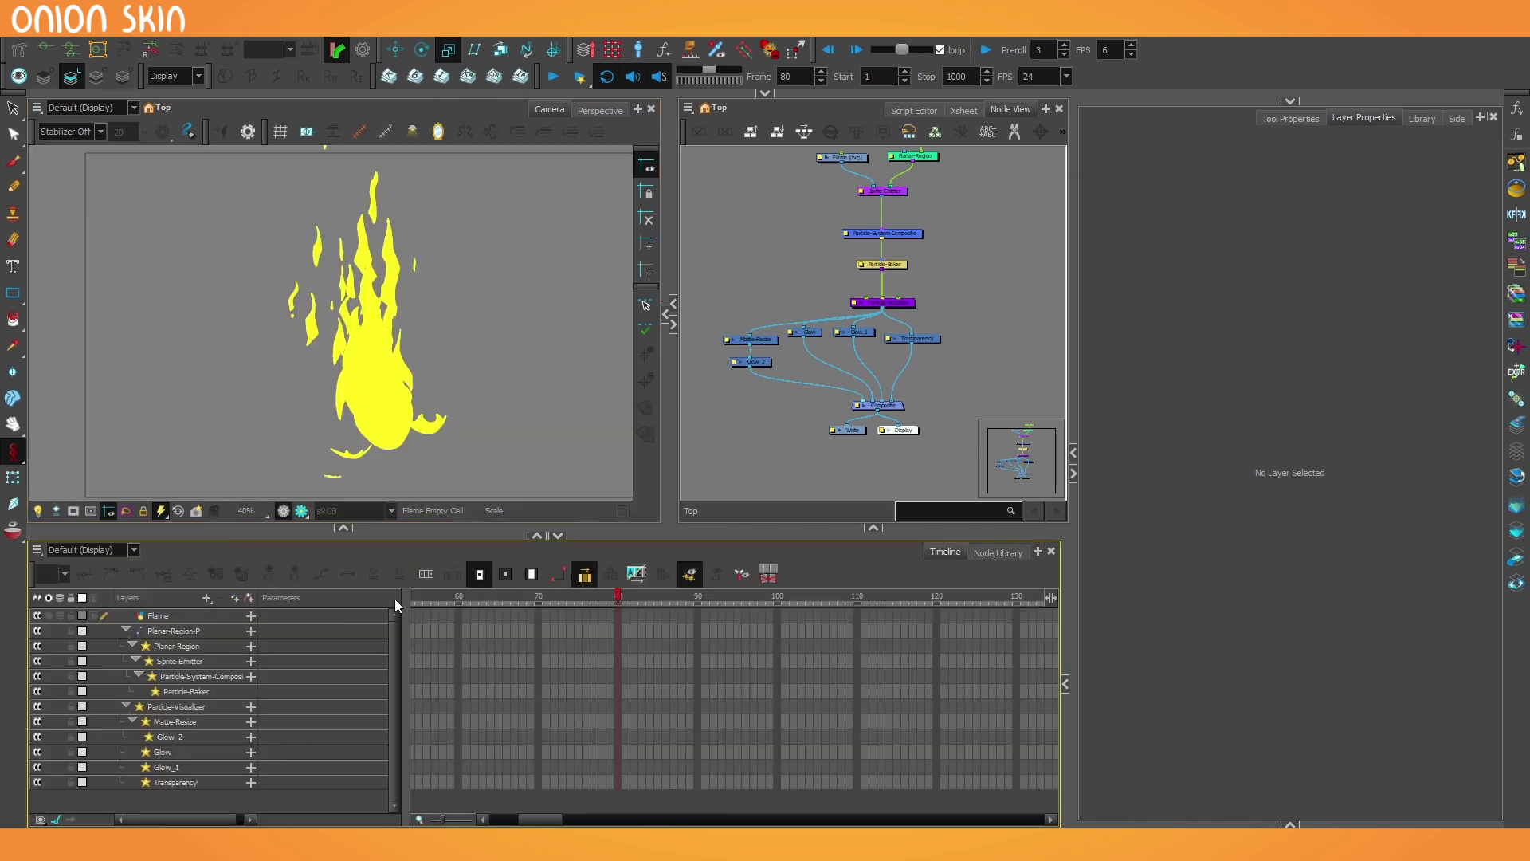
mouse_move(394, 599)
left_mouse_down()
mouse_move(489, 601)
mouse_move(371, 594)
left_mouse_up()
scroll(348, 336, "down", 1)
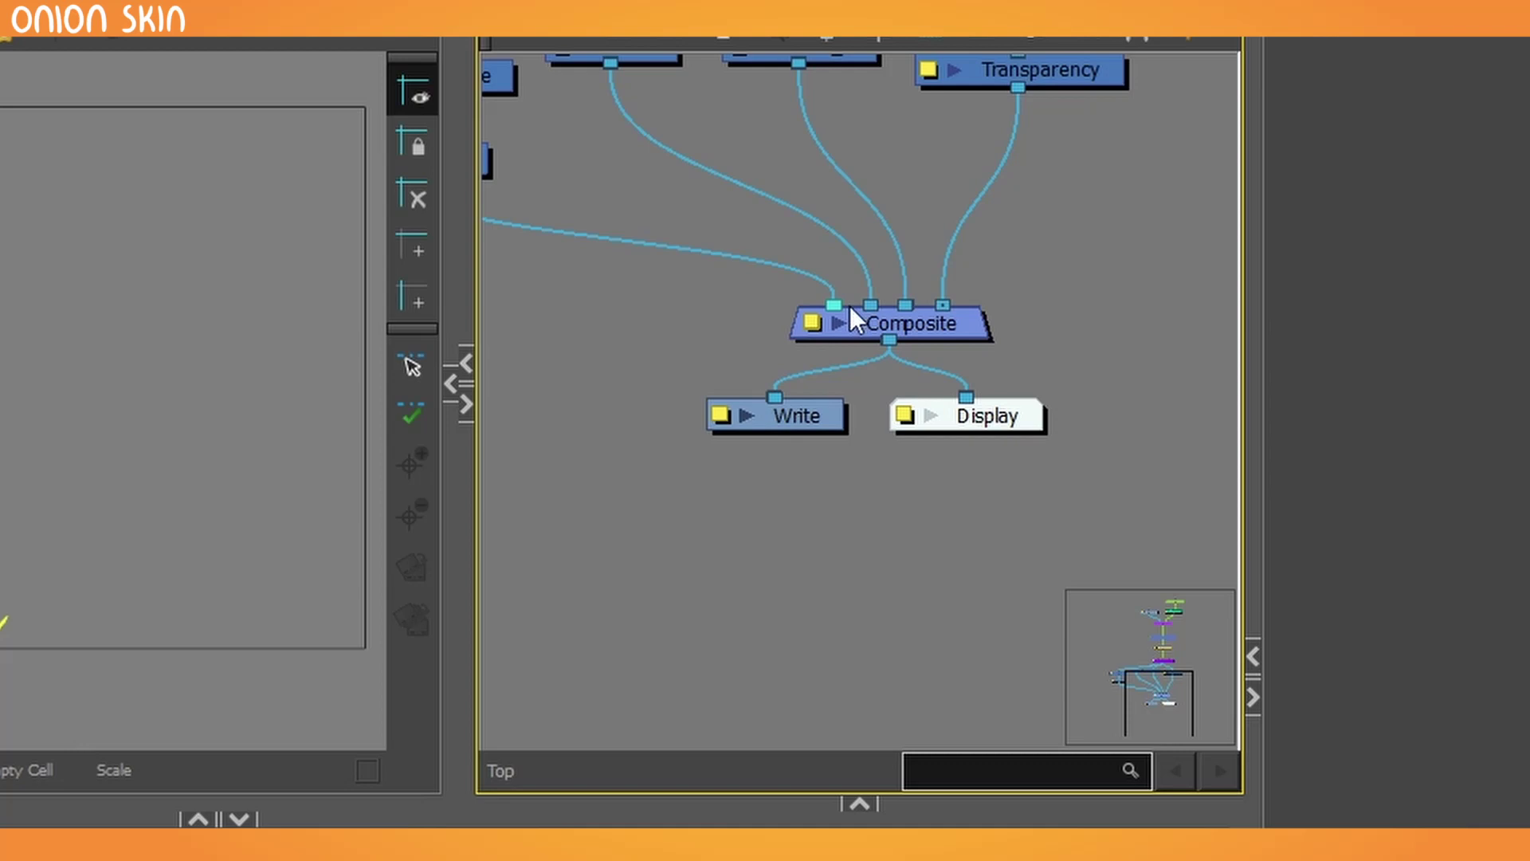
Move Write and Display further below Composite and insert a second Composite node between Composite and these two outputs
left_click_drag(586, 366, 1066, 498)
left_click_drag(1024, 427, 1030, 737)
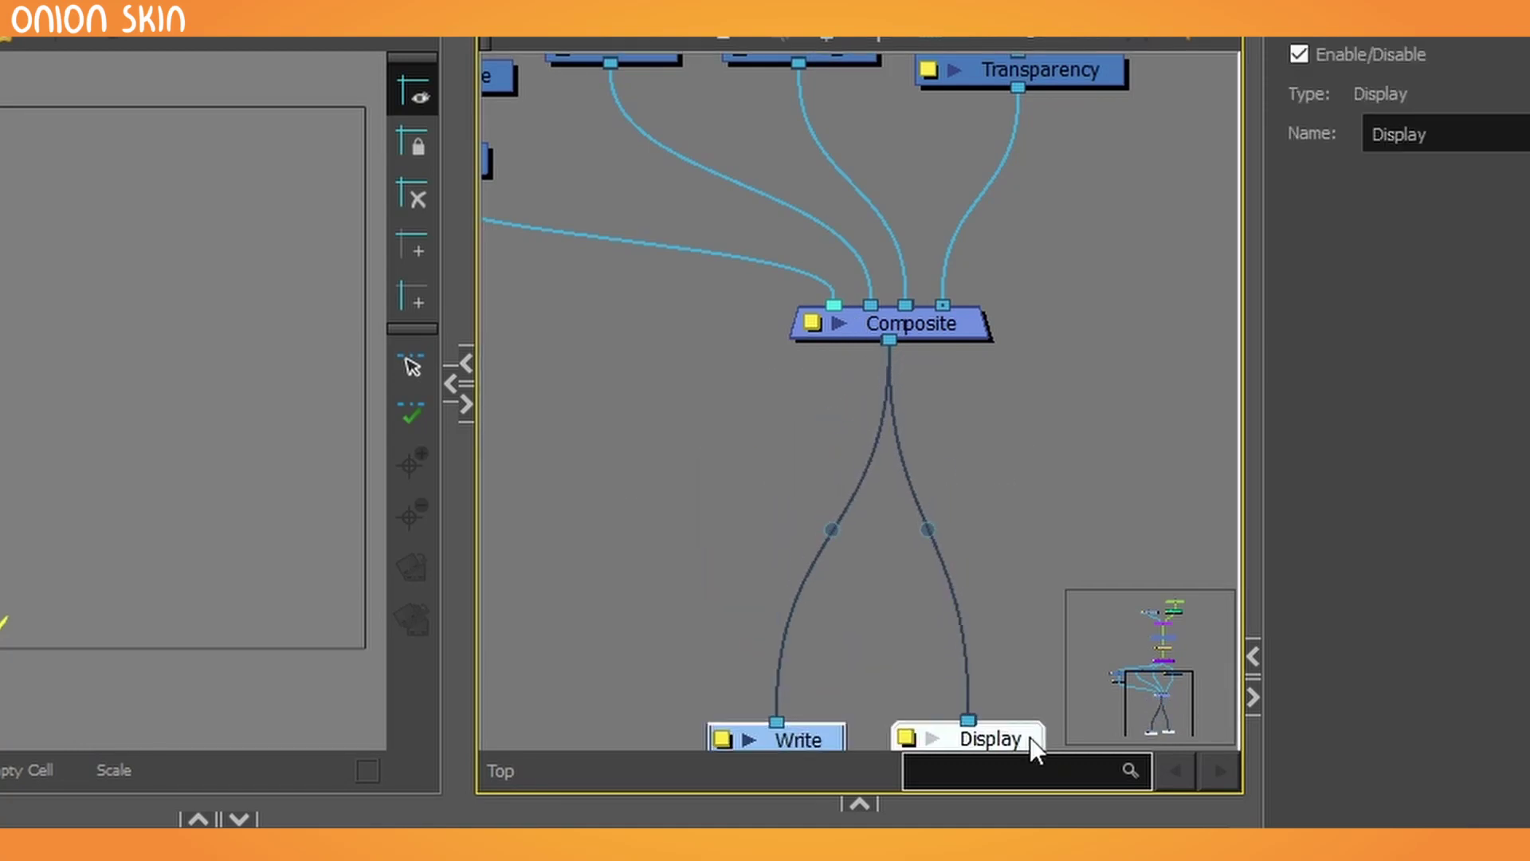
scroll(962, 498, "down", 1)
left_click(983, 475)
key("ctrl+h")
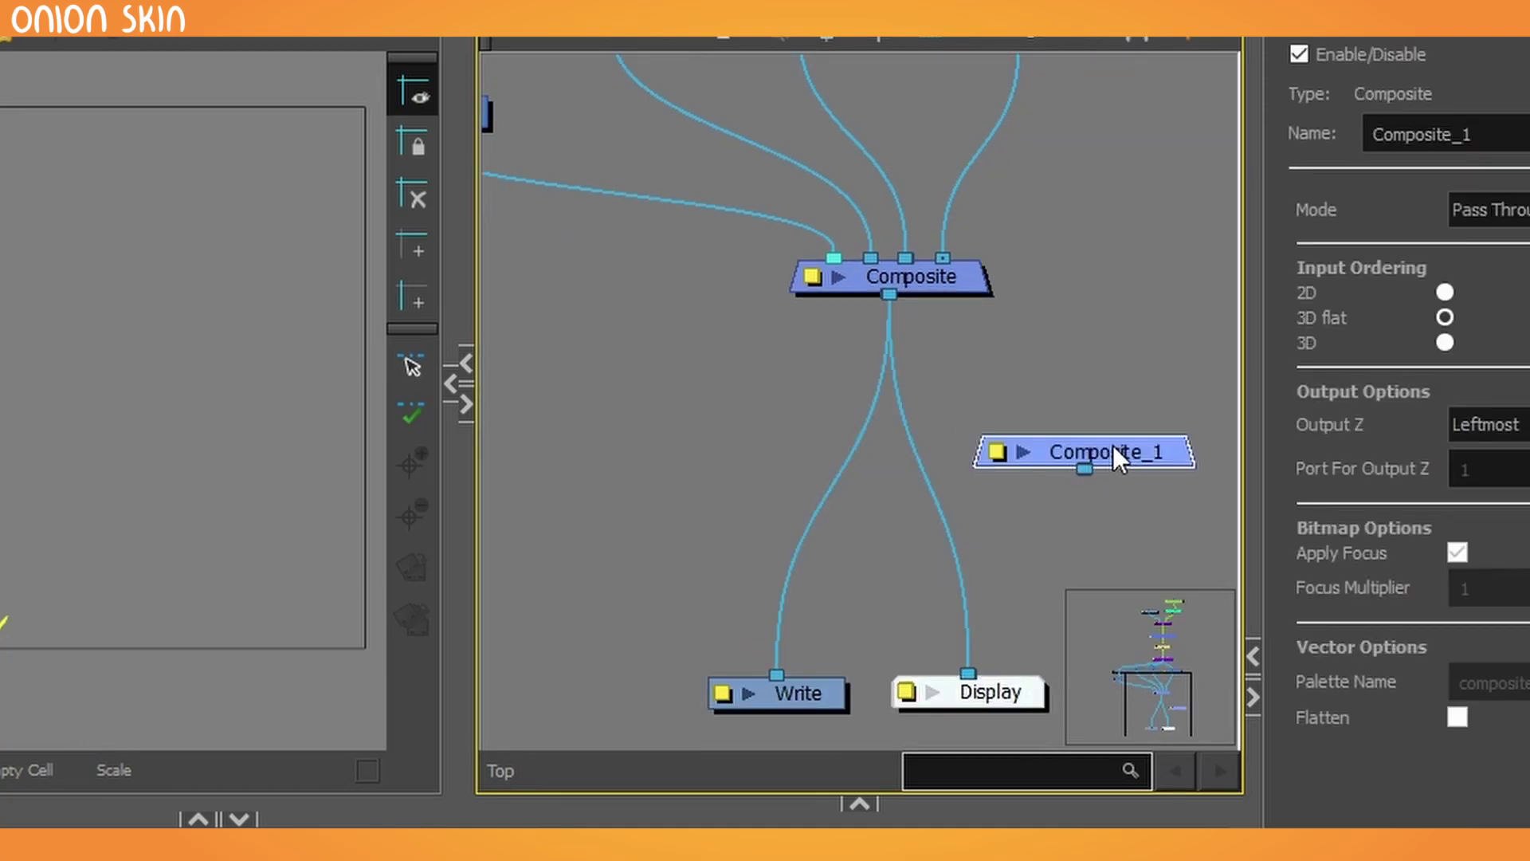
left_click_drag(1114, 450, 776, 674)
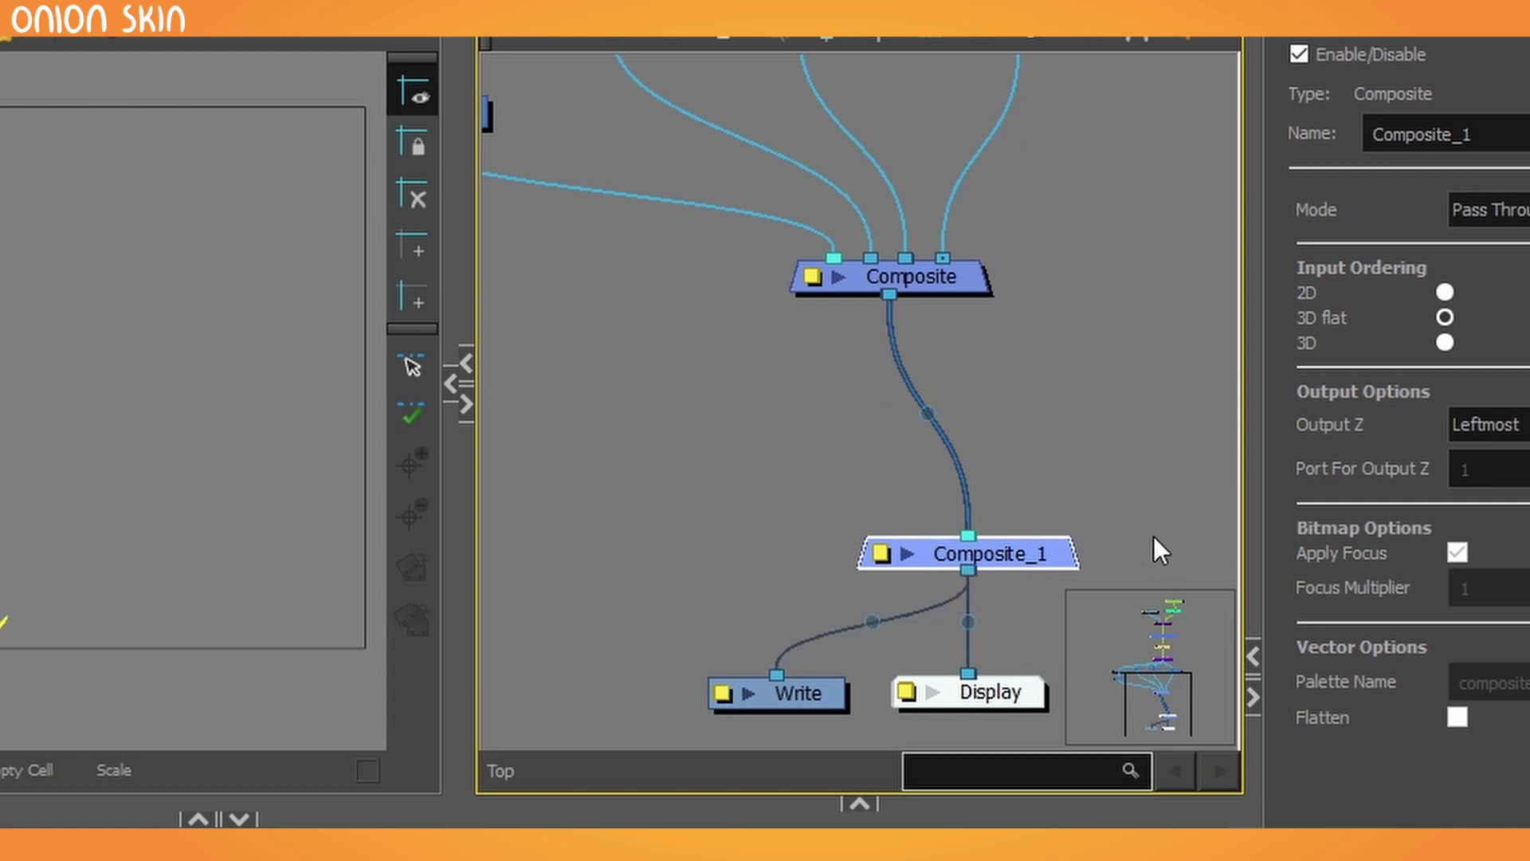
Move Composite_1, Write and Display further down to leave free space below the first Composite
left_click_drag(1028, 560, 928, 591)
scroll(793, 486, "down", 2)
left_click_drag(724, 513, 956, 654)
left_click_drag(934, 603, 944, 707)
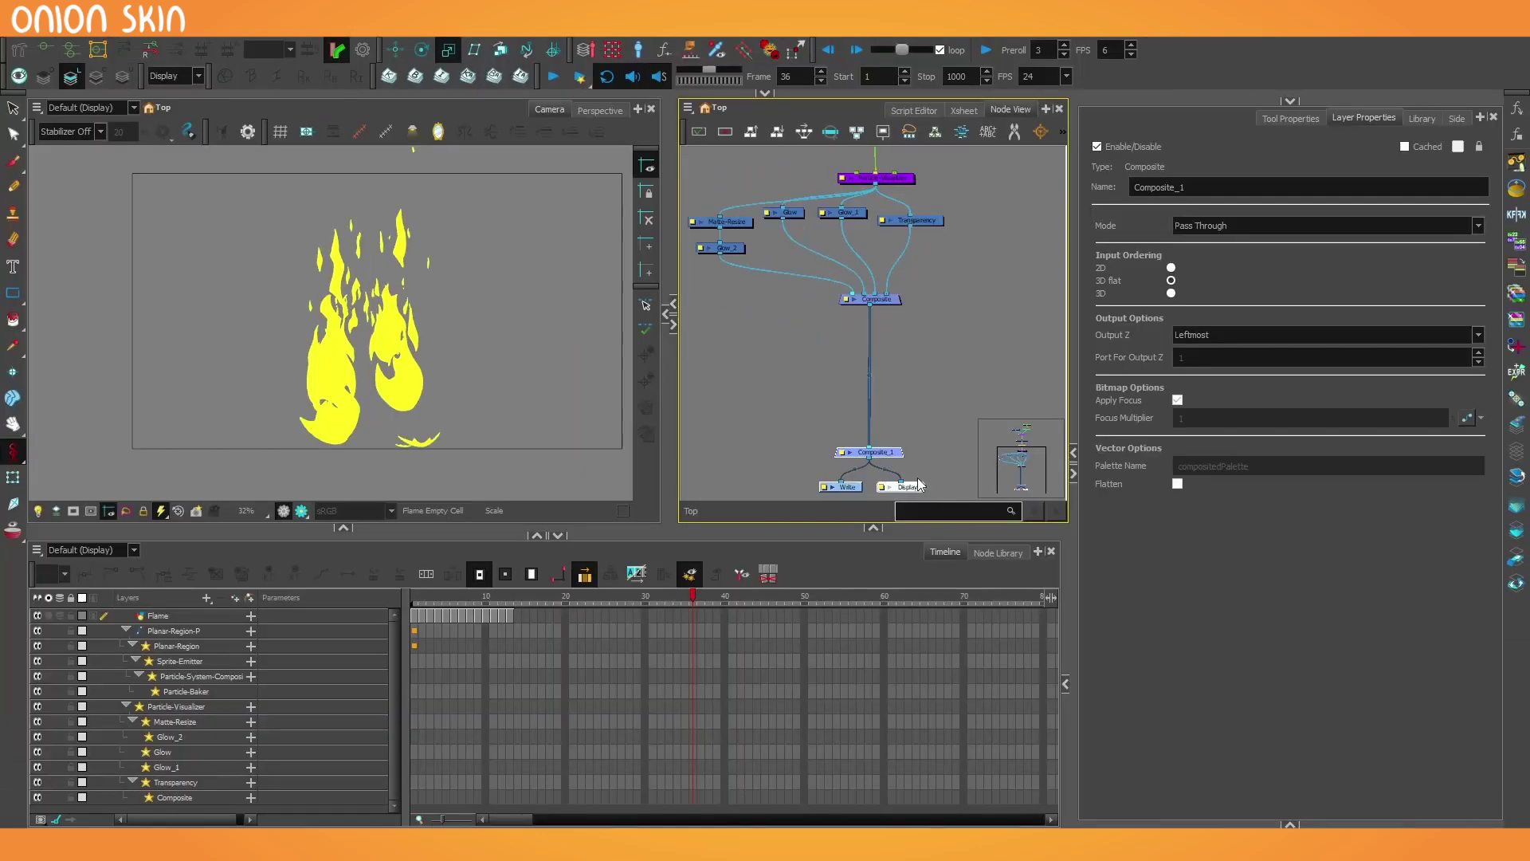
scroll(921, 382, "up", 2)
left_click(935, 389)
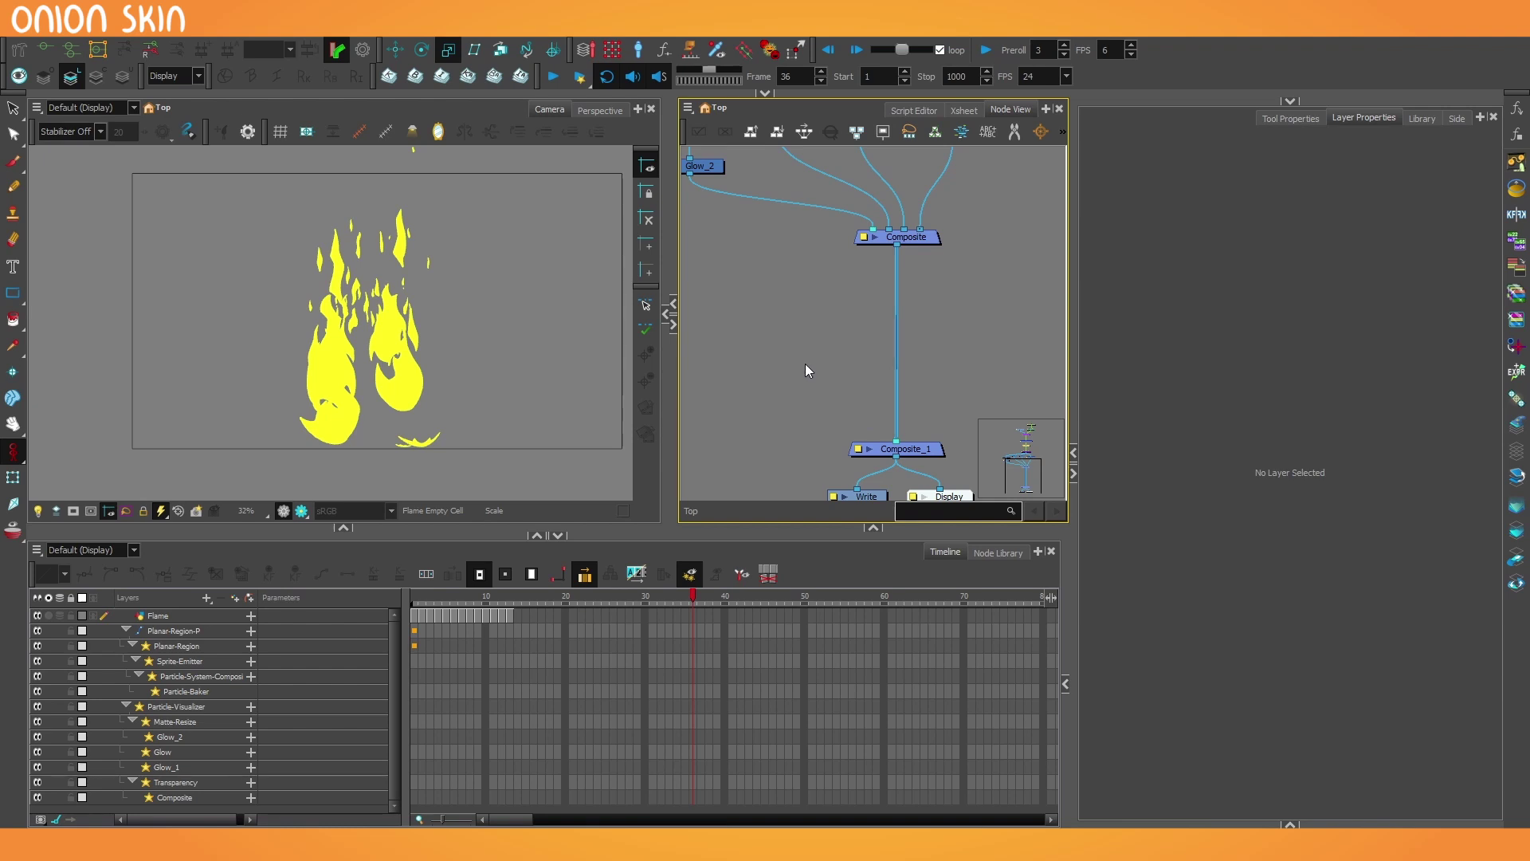
Add a vector drawing layer named Fireplace and connect it to Composite_1
scroll(805, 364, "up", 2)
key("ctrl+r")
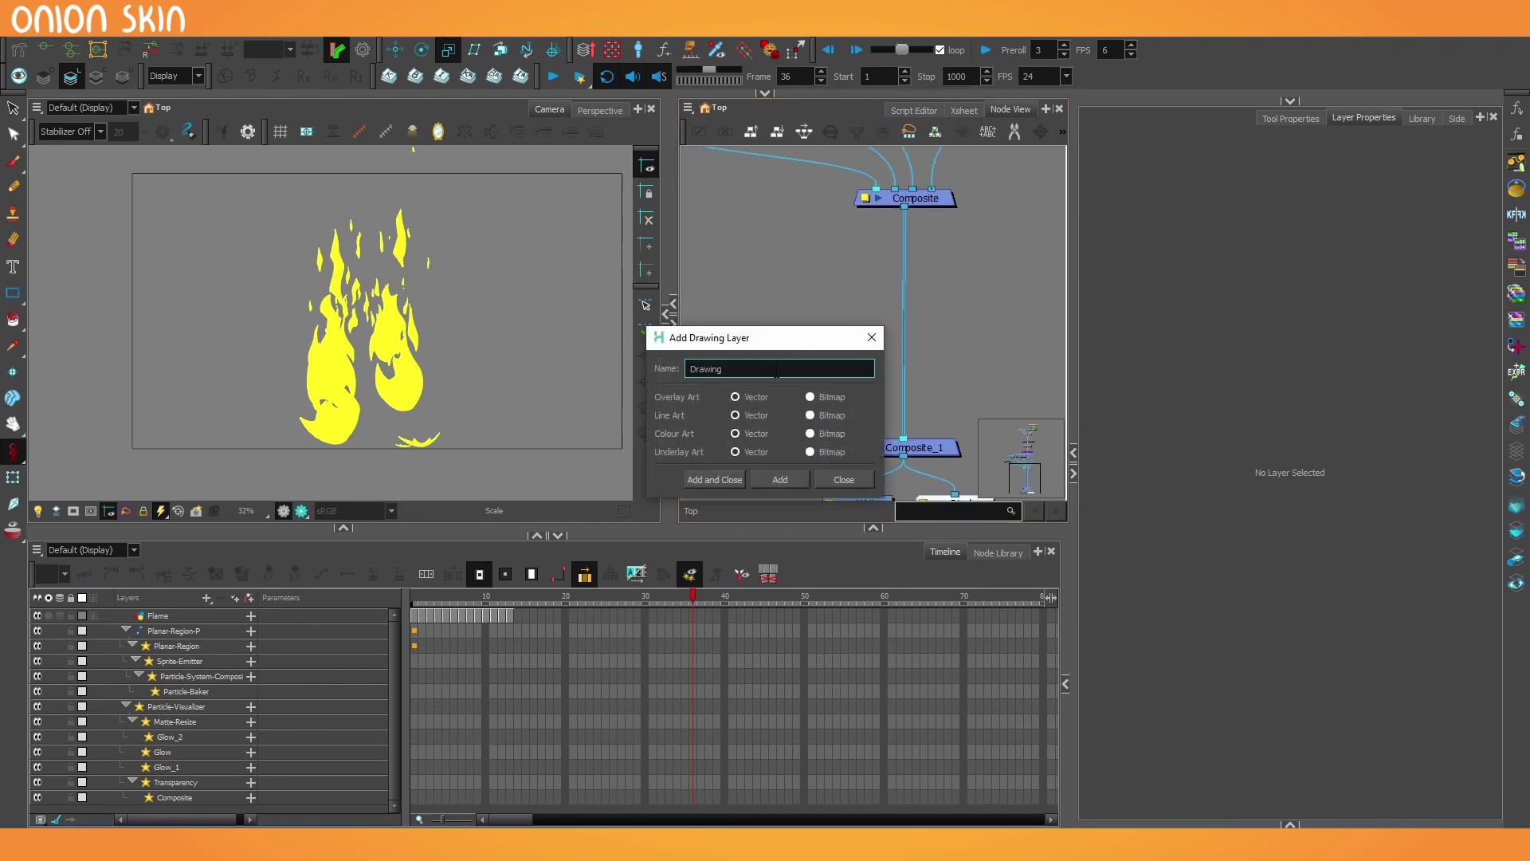
type("Fireplace")
left_click(705, 479)
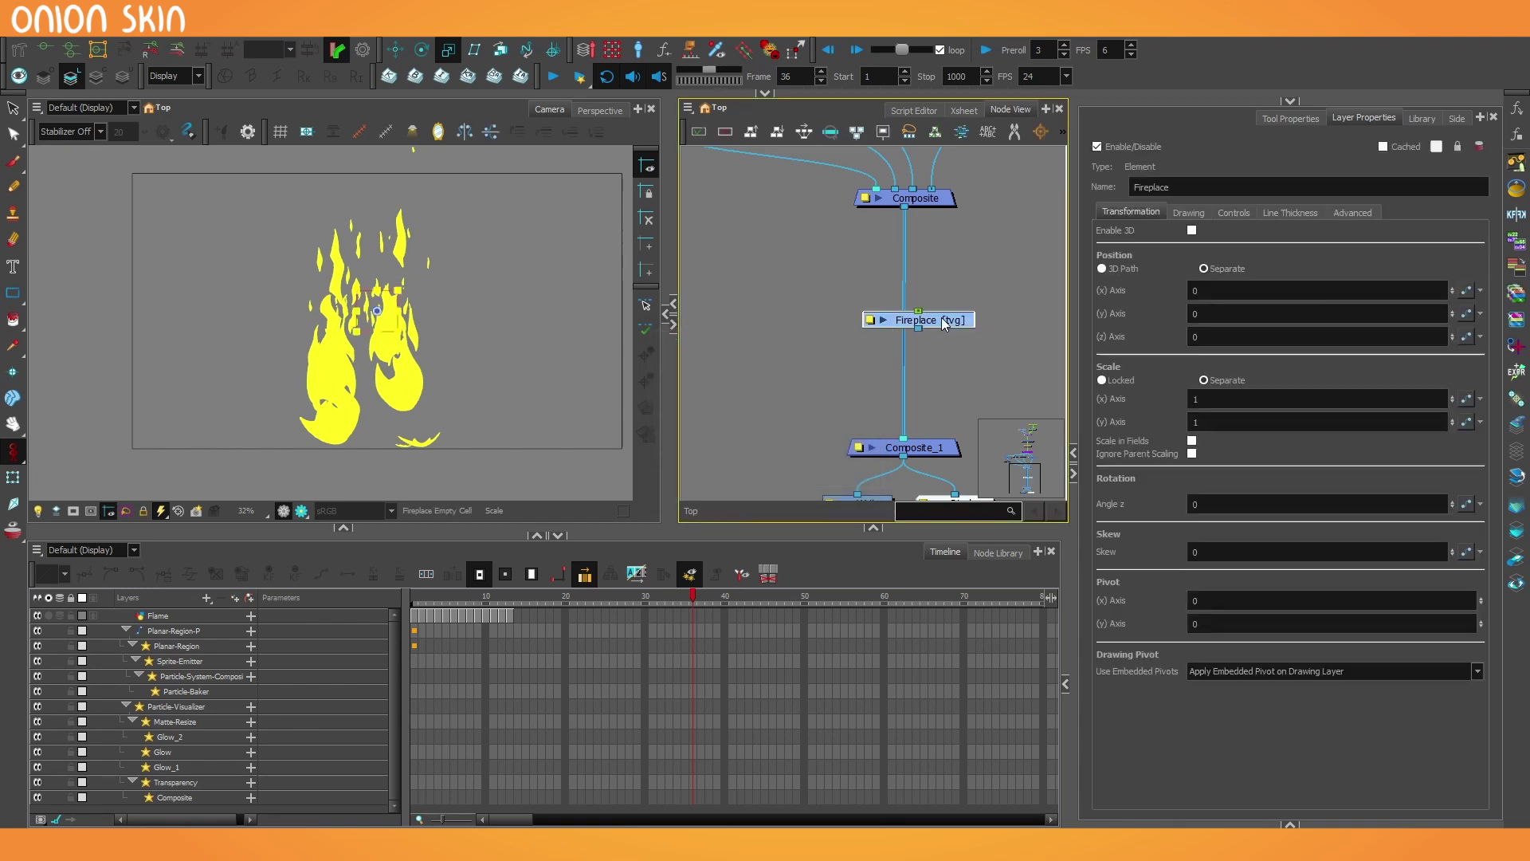
left_click_drag(745, 310, 876, 436)
Draw a black brush outline of a low V-shaped fireplace wall at the flames' base, with inner top-edge lines on both sides
left_click_drag(170, 325, 586, 348)
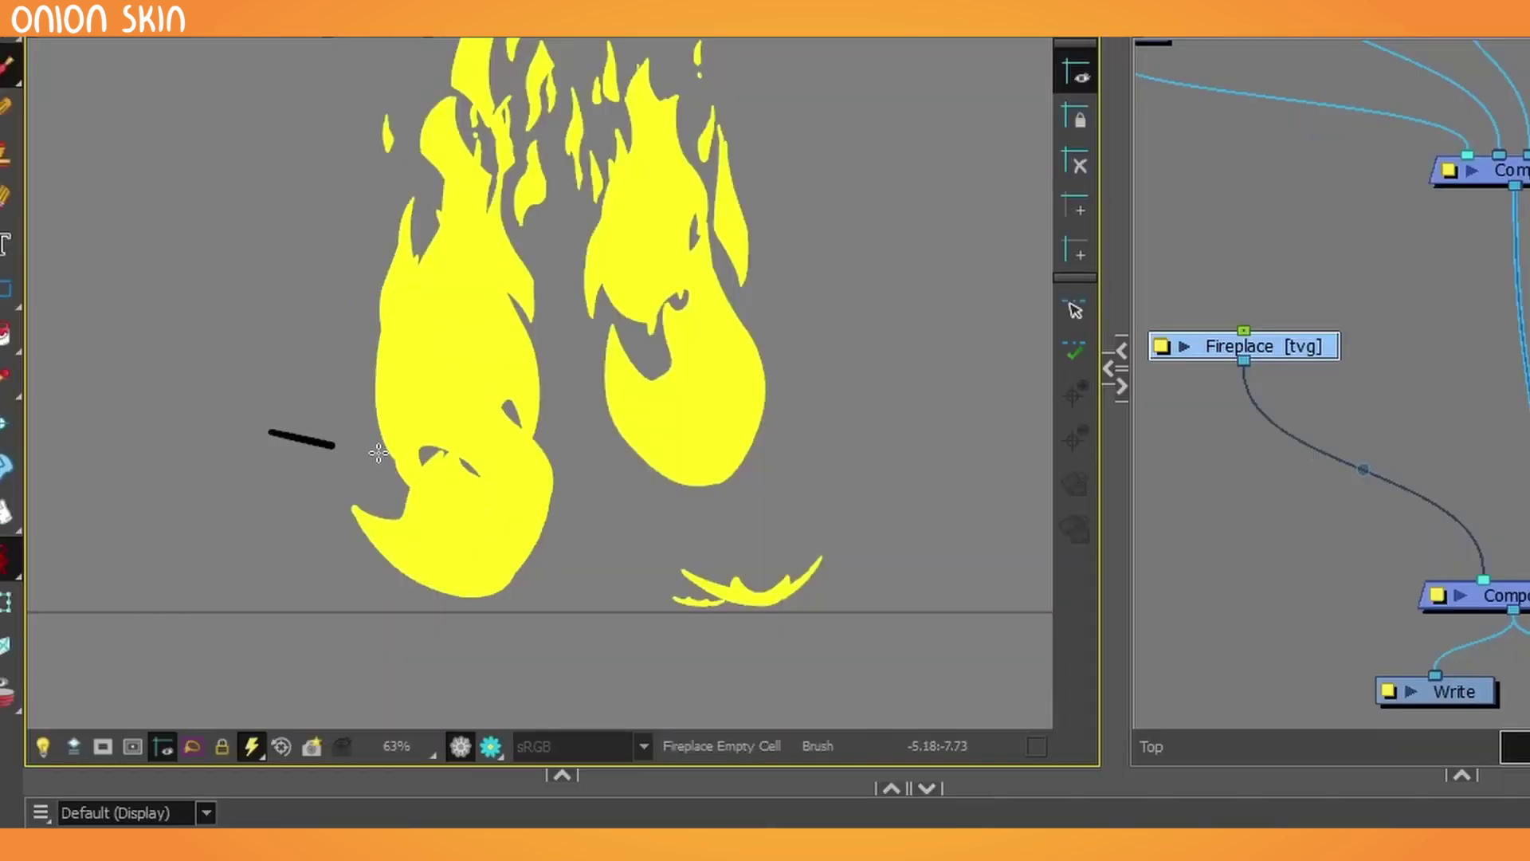
mouse_move(977, 472)
left_mouse_down()
mouse_move(968, 428)
mouse_move(623, 713)
mouse_move(186, 434)
mouse_move(268, 431)
mouse_move(575, 548)
left_mouse_up()
left_click_drag(679, 524, 976, 431)
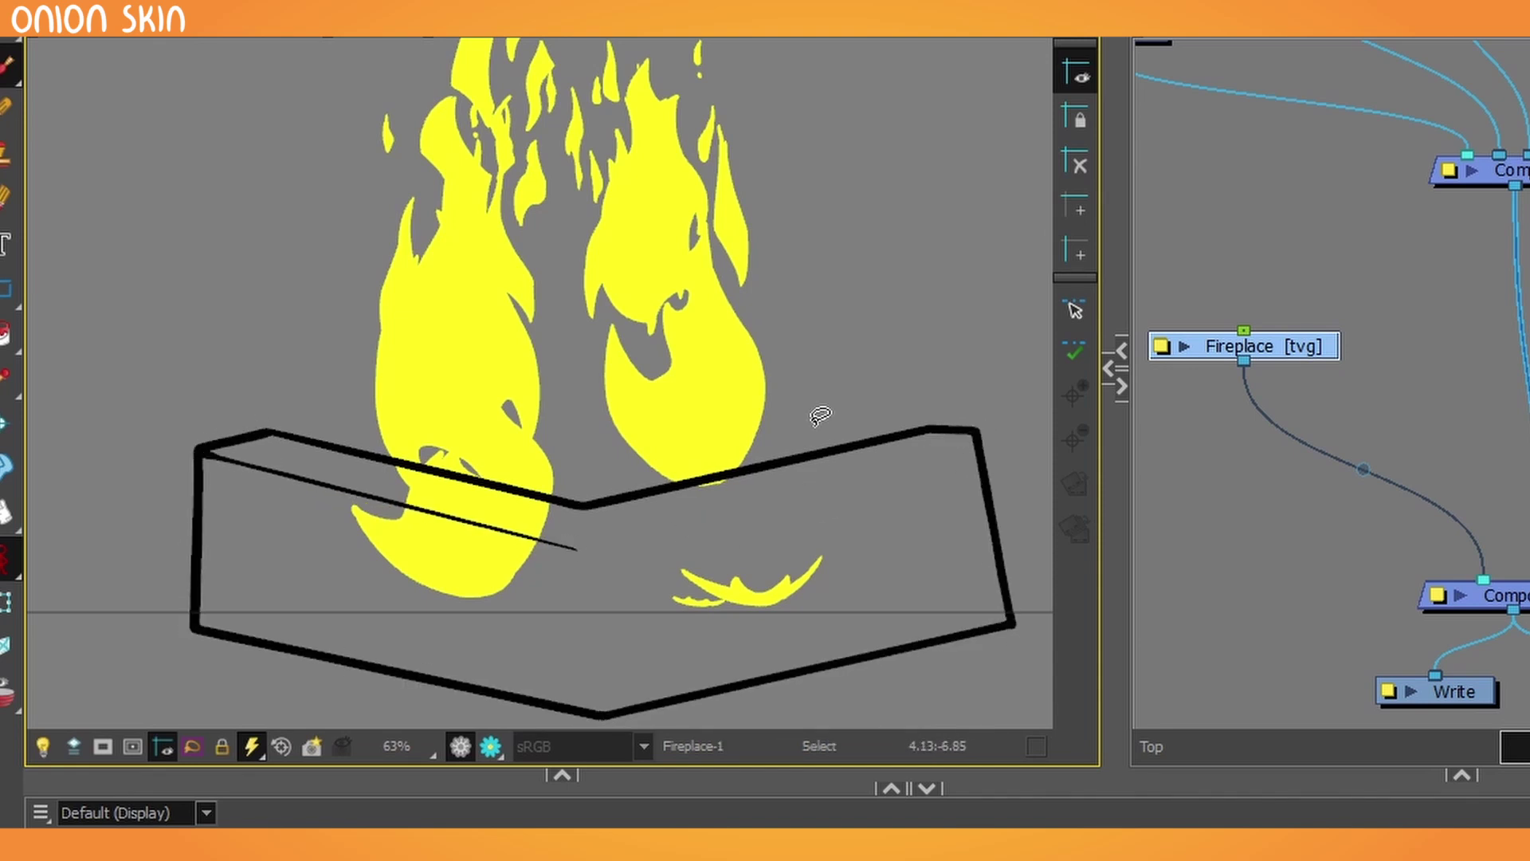
Draw two slanted brick course lines across the right wall of the fireplace, redoing the first stroke
mouse_move(771, 549)
left_mouse_down()
mouse_move(1048, 480)
mouse_move(1084, 452)
left_mouse_up()
key("ctrl+z")
left_click_drag(956, 510, 935, 491)
left_click_drag(817, 574, 1053, 507)
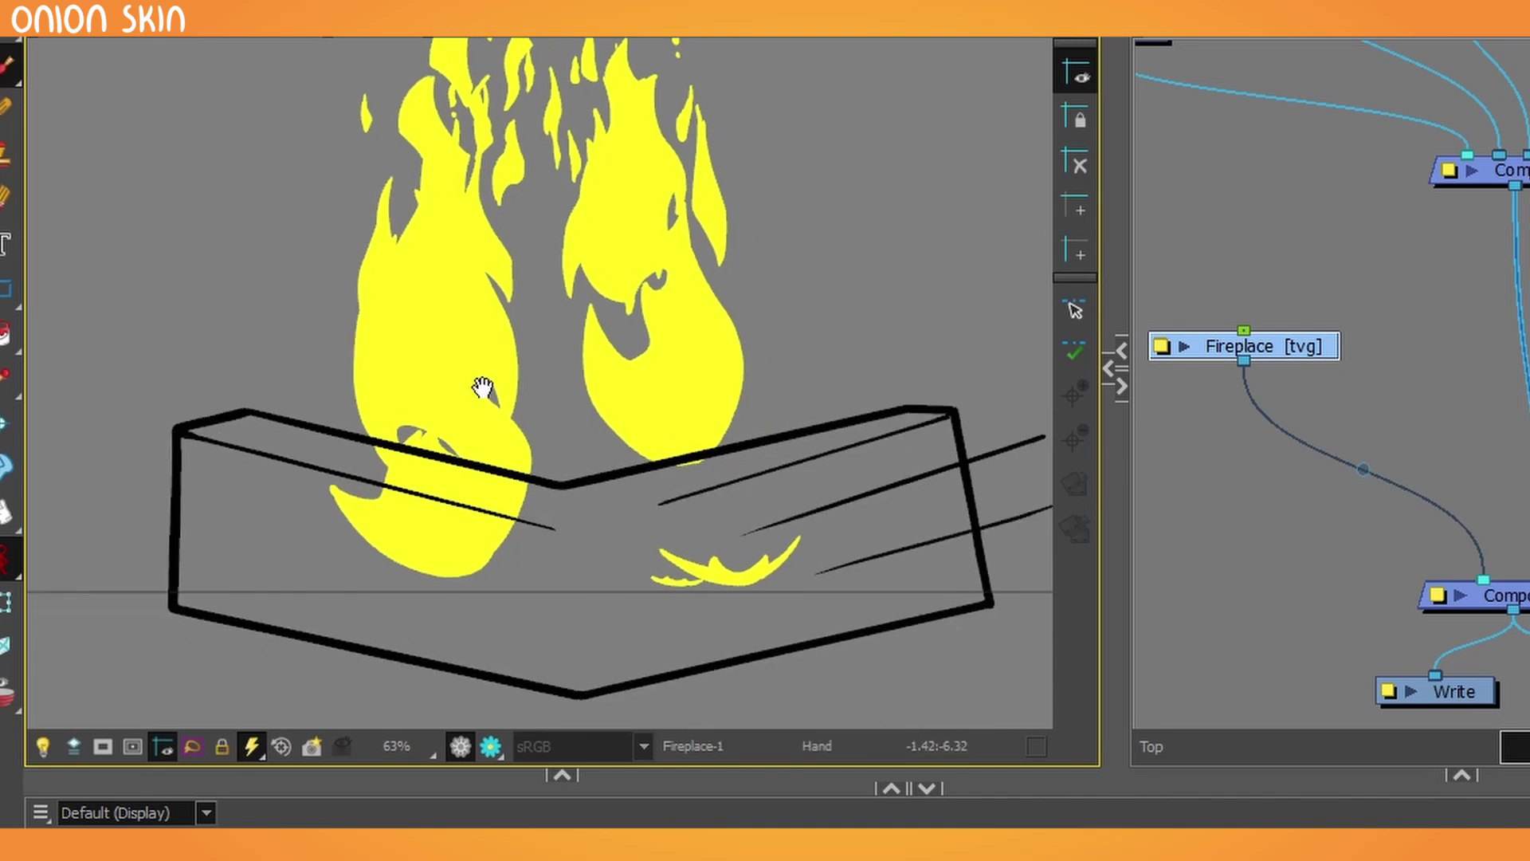
Draw two brick course lines across the left wall and one vertical brick joint on each wall
left_click_drag(485, 393, 571, 395)
left_click_drag(526, 558, 189, 466)
left_click_drag(542, 604, 180, 524)
left_click_drag(376, 523, 347, 494)
left_click_drag(322, 454, 324, 563)
left_click_drag(934, 453, 955, 561)
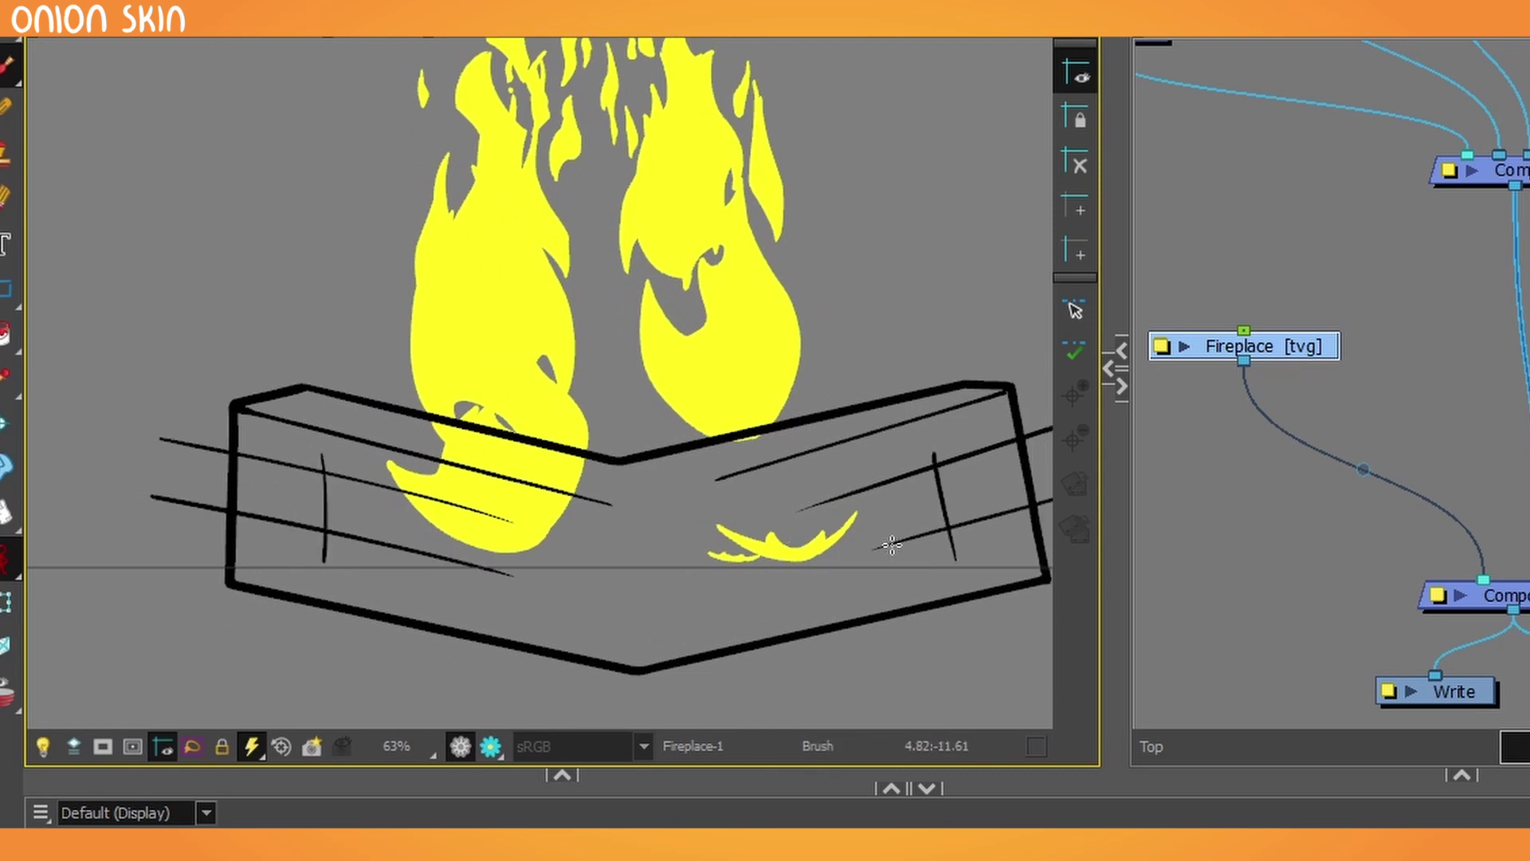
Draw short course lines and vertical joints for single bricks on the right wall, beside the front corner and under the top edge
left_click_drag(747, 562, 766, 671)
left_click_drag(651, 586, 680, 708)
mouse_move(599, 635)
left_mouse_down()
mouse_move(795, 567)
mouse_move(783, 573)
left_mouse_up()
key("ctrl+z")
scroll(725, 514, "up", 1)
mouse_move(796, 471)
left_mouse_down()
mouse_move(680, 489)
mouse_move(771, 480)
left_mouse_up()
left_click_drag(734, 405, 746, 484)
Cut off the overrunning ends of the brick lines and joints on the right wall of the fireplace with the Cutter tool
left_click(11, 32)
left_click(135, 46)
left_click_drag(610, 598, 536, 494)
left_click_drag(539, 624, 775, 614)
left_click_drag(512, 482, 701, 446)
left_click_drag(637, 313, 687, 308)
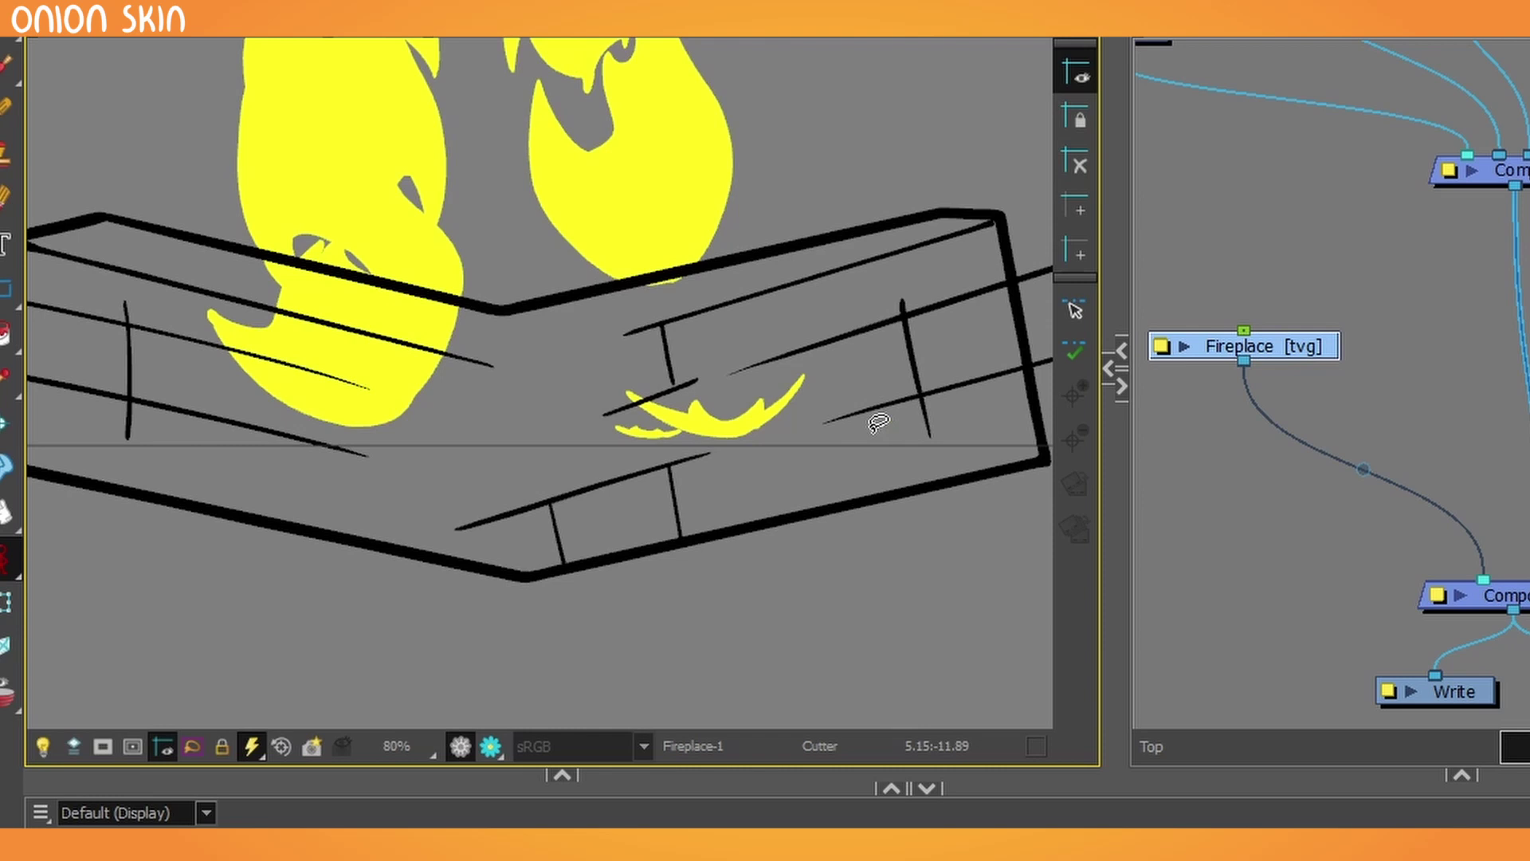
left_click_drag(880, 423, 950, 420)
mouse_move(1025, 184)
left_mouse_down()
mouse_move(941, 212)
mouse_move(988, 408)
left_mouse_up()
Cut off the overrunning ends of the course lines and vertical joint on the left wall of the fireplace
left_click_drag(319, 414, 791, 498)
left_click_drag(393, 433, 381, 510)
left_click_drag(488, 529, 558, 539)
left_click_drag(504, 416, 604, 440)
scroll(562, 478, "down", 1)
left_click_drag(563, 620, 351, 574)
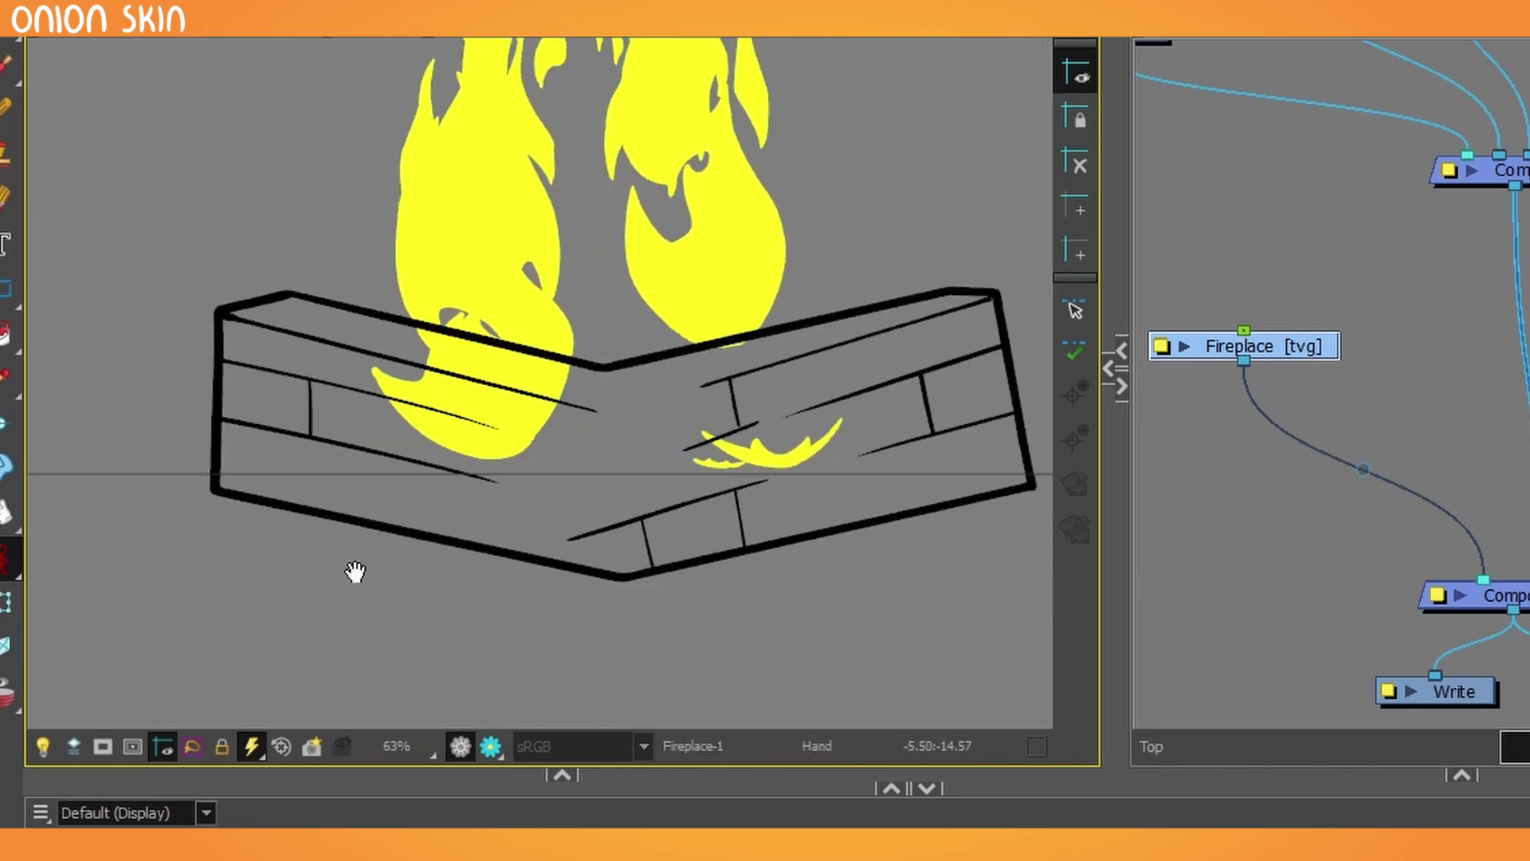
scroll(351, 574, "up", 1)
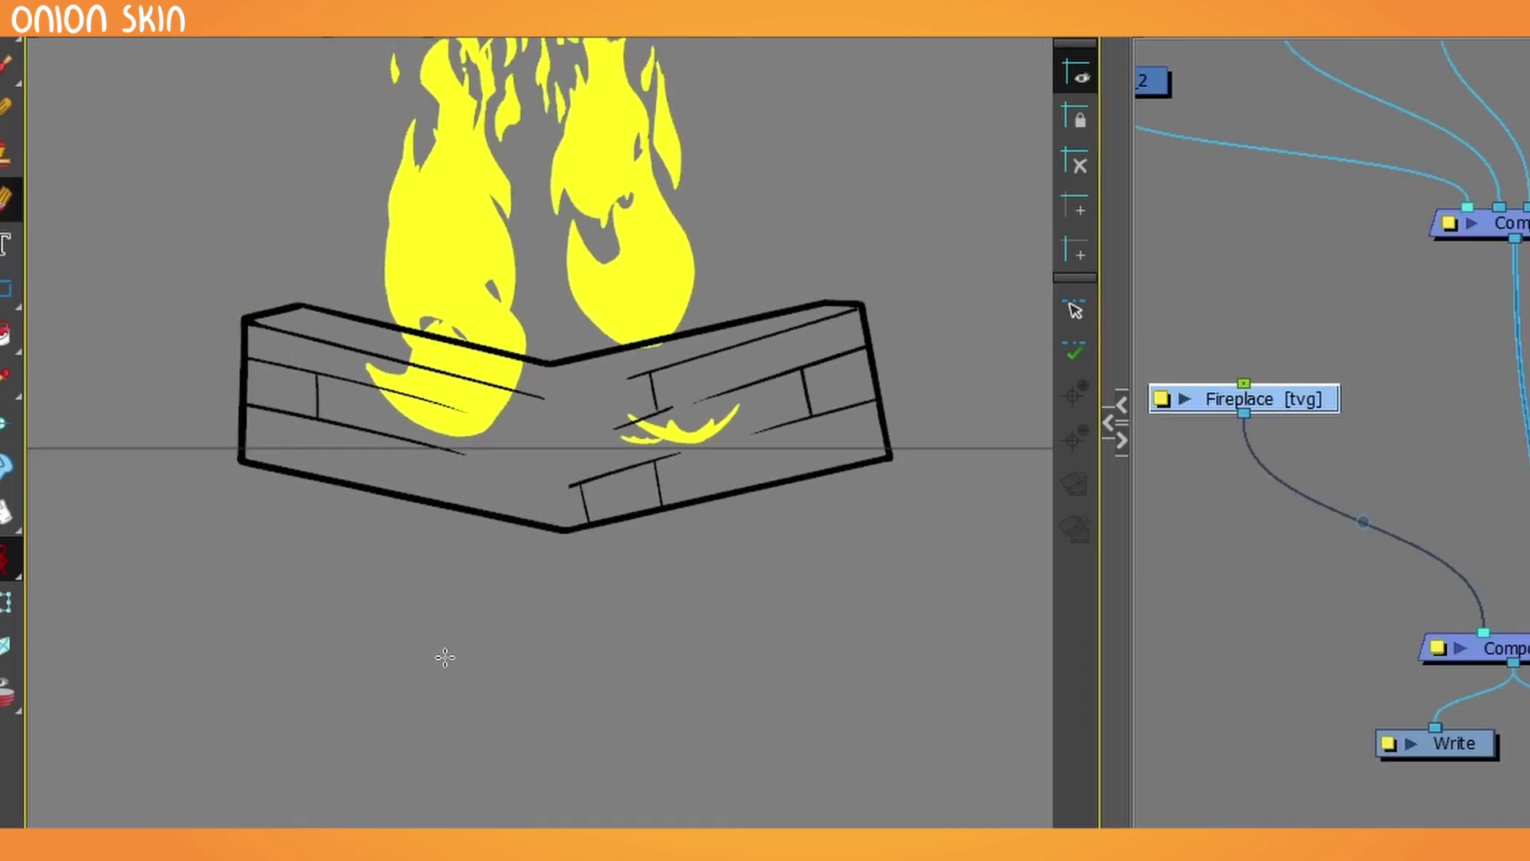
Fill the fireplace's top, walls and remaining enclosed bricks with the greyish-brown New 2 colour
scroll(444, 656, "up", 1)
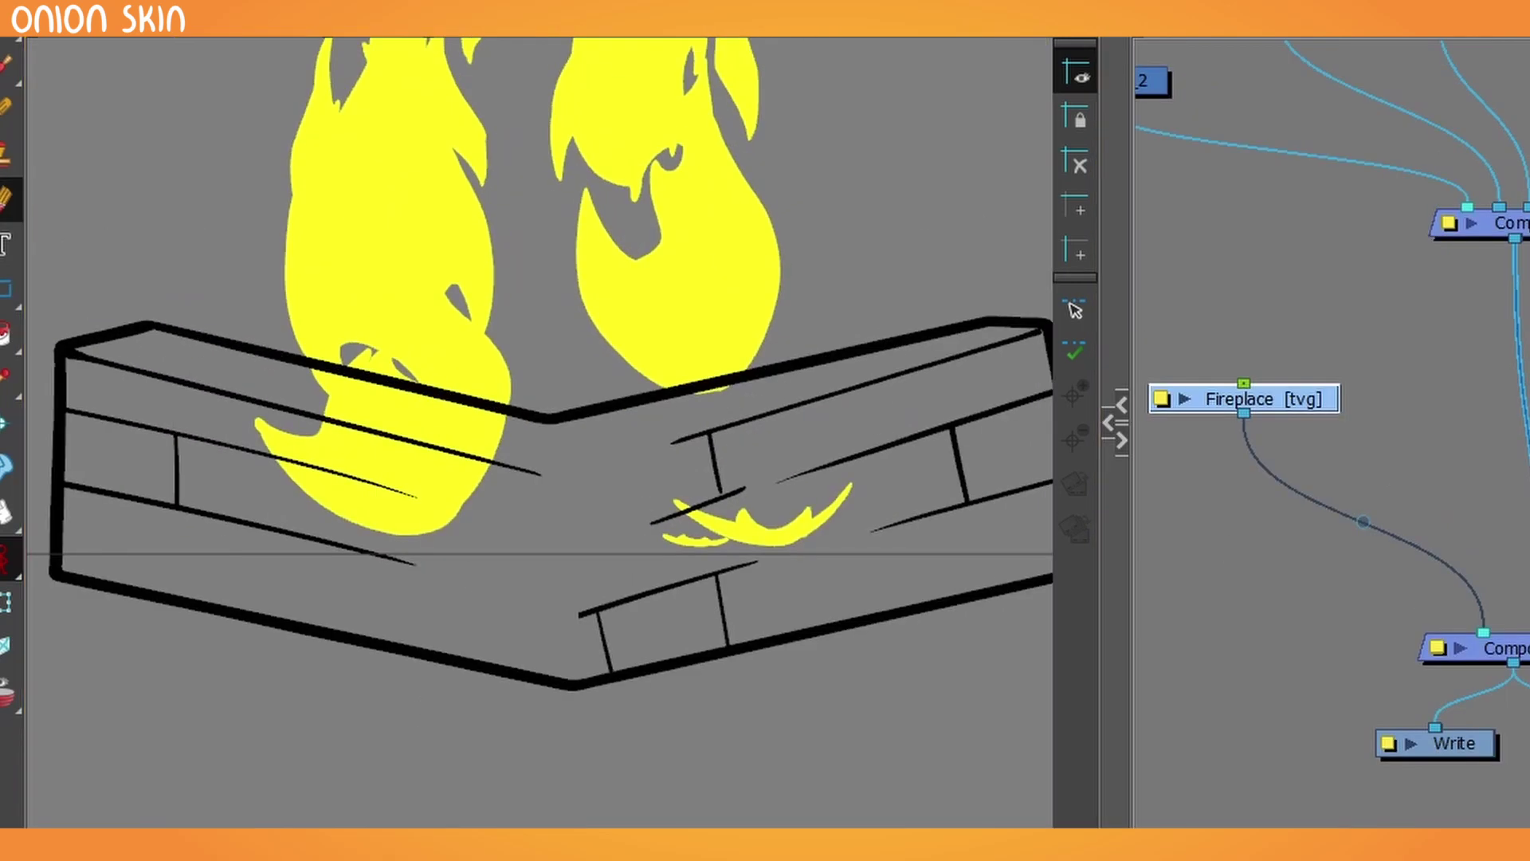
left_click(1004, 540)
left_click(996, 288)
left_click(1049, 523)
left_click(478, 512)
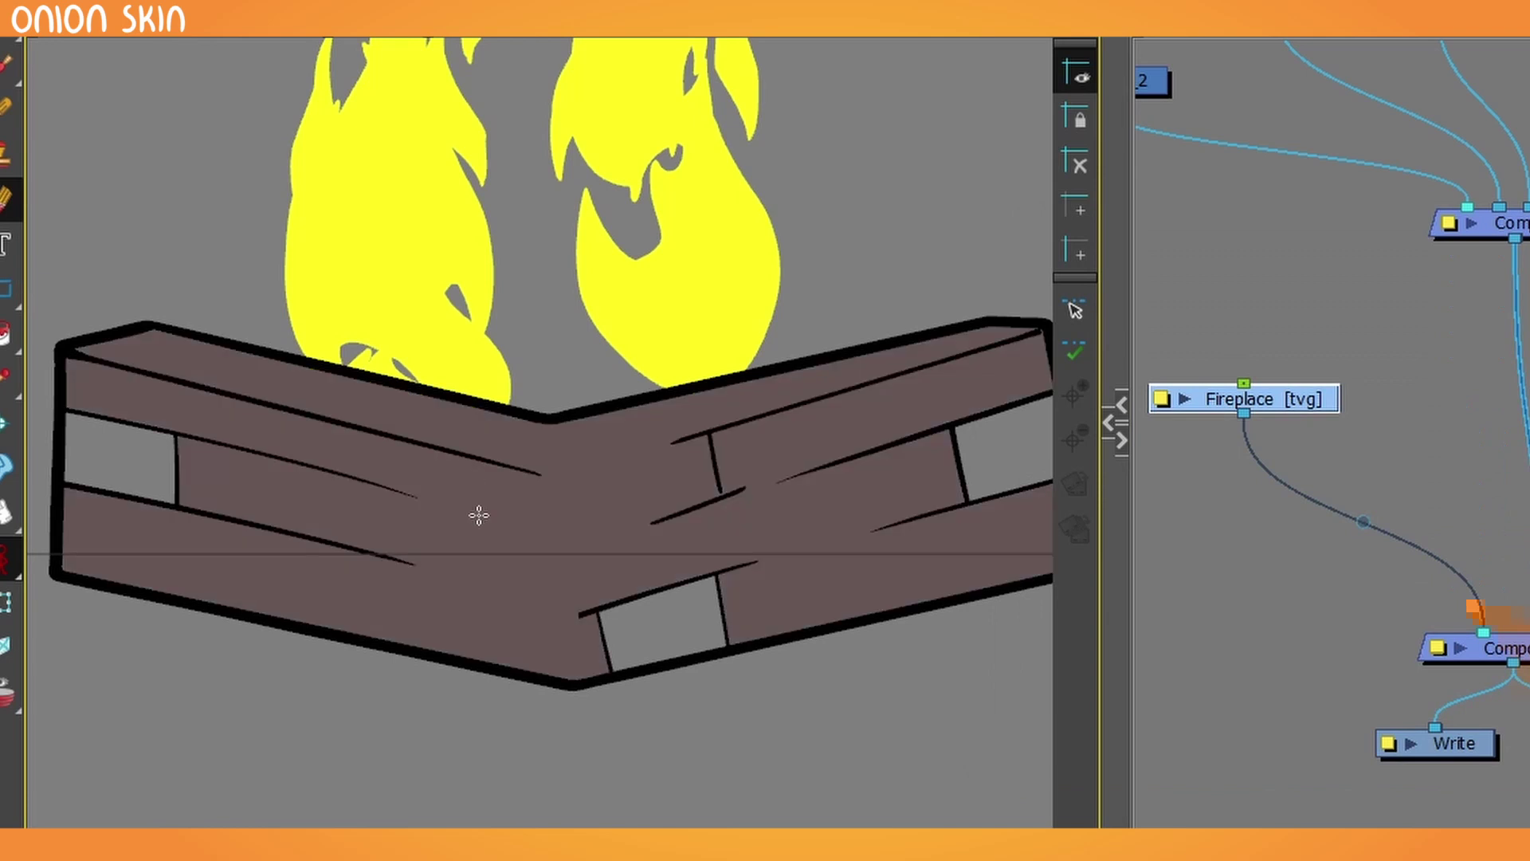
left_click(120, 458)
left_click(661, 626)
left_click(1004, 447)
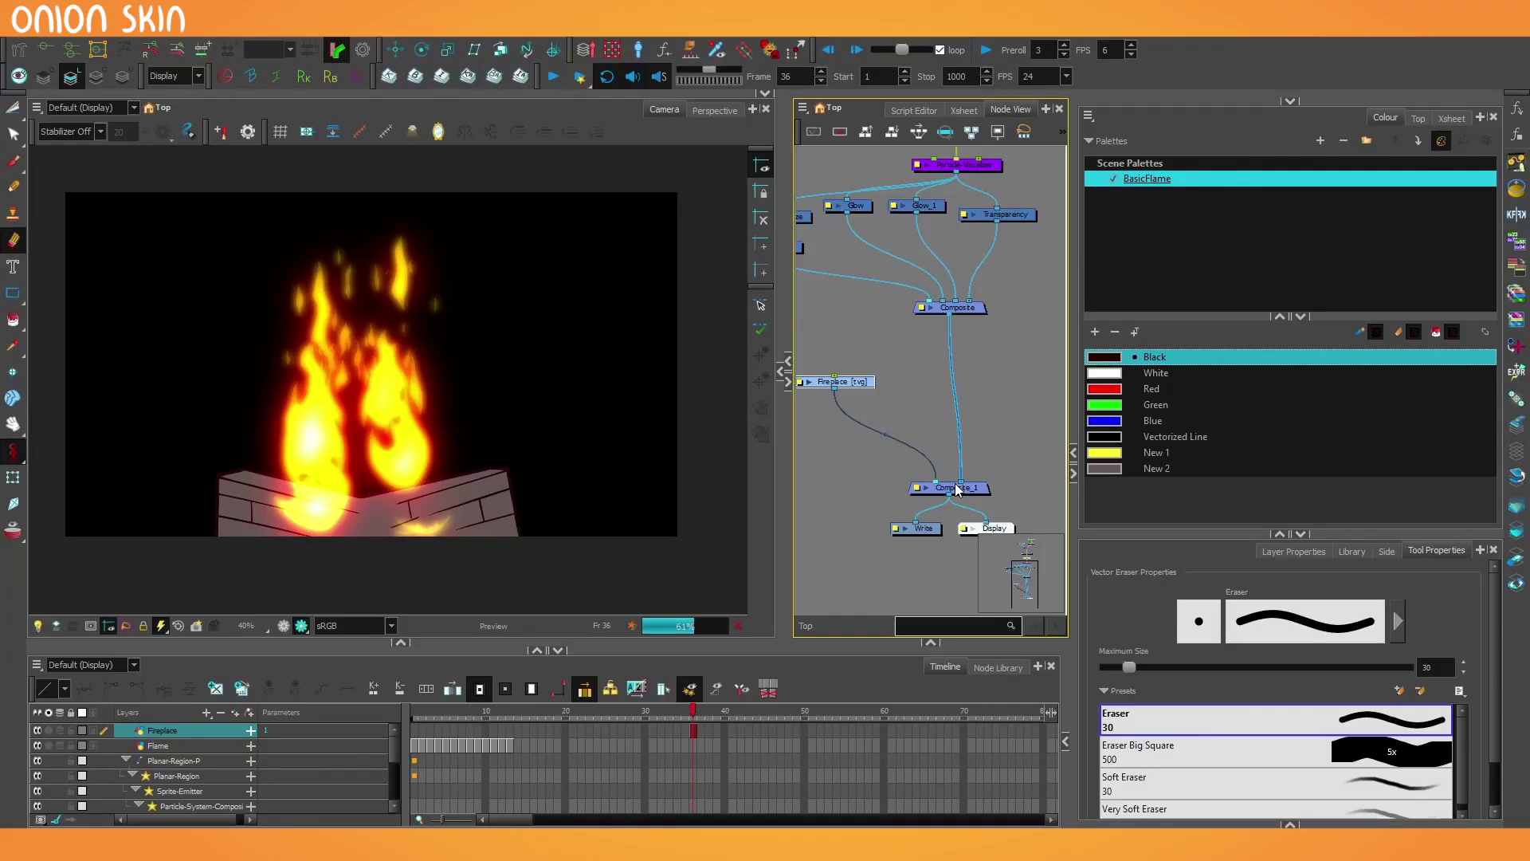
Widen the Node View and show the Side view, framed on the fireplace drawing and the flames
left_click_drag(945, 400, 929, 531)
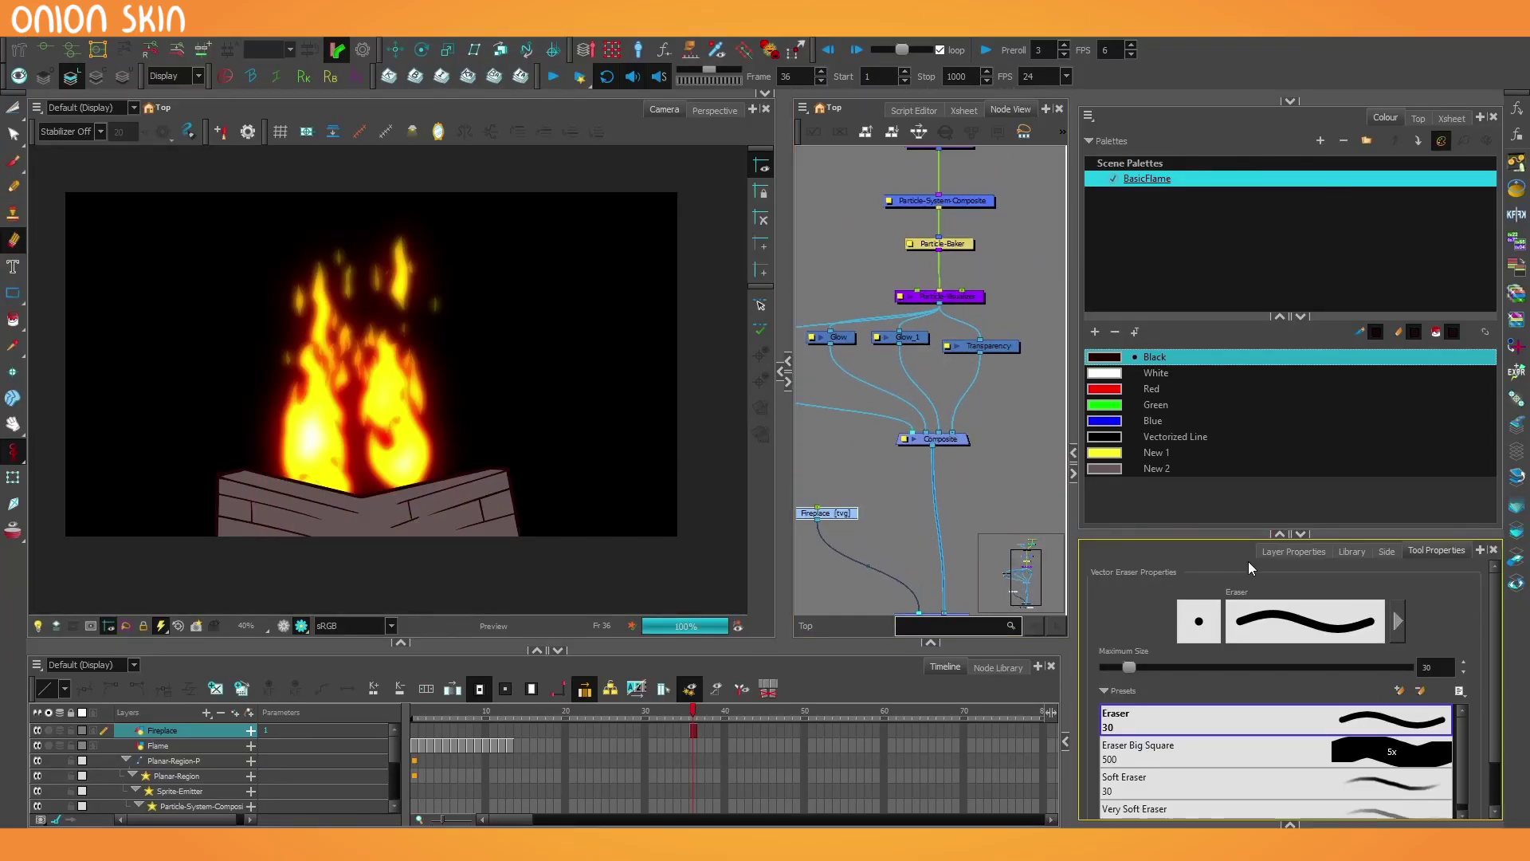
left_click_drag(788, 333, 698, 333)
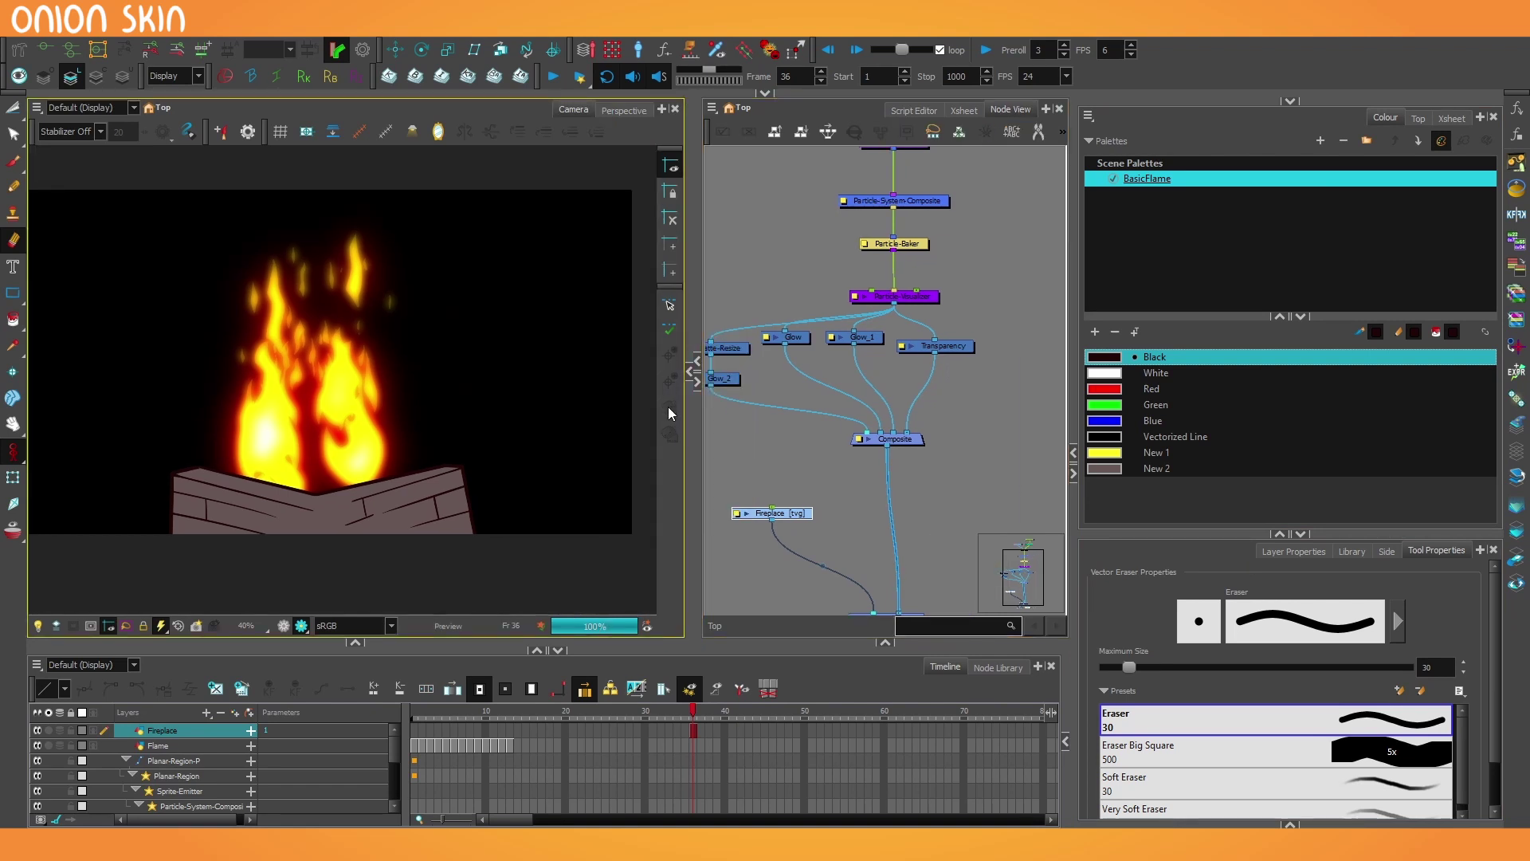
left_click(1381, 553)
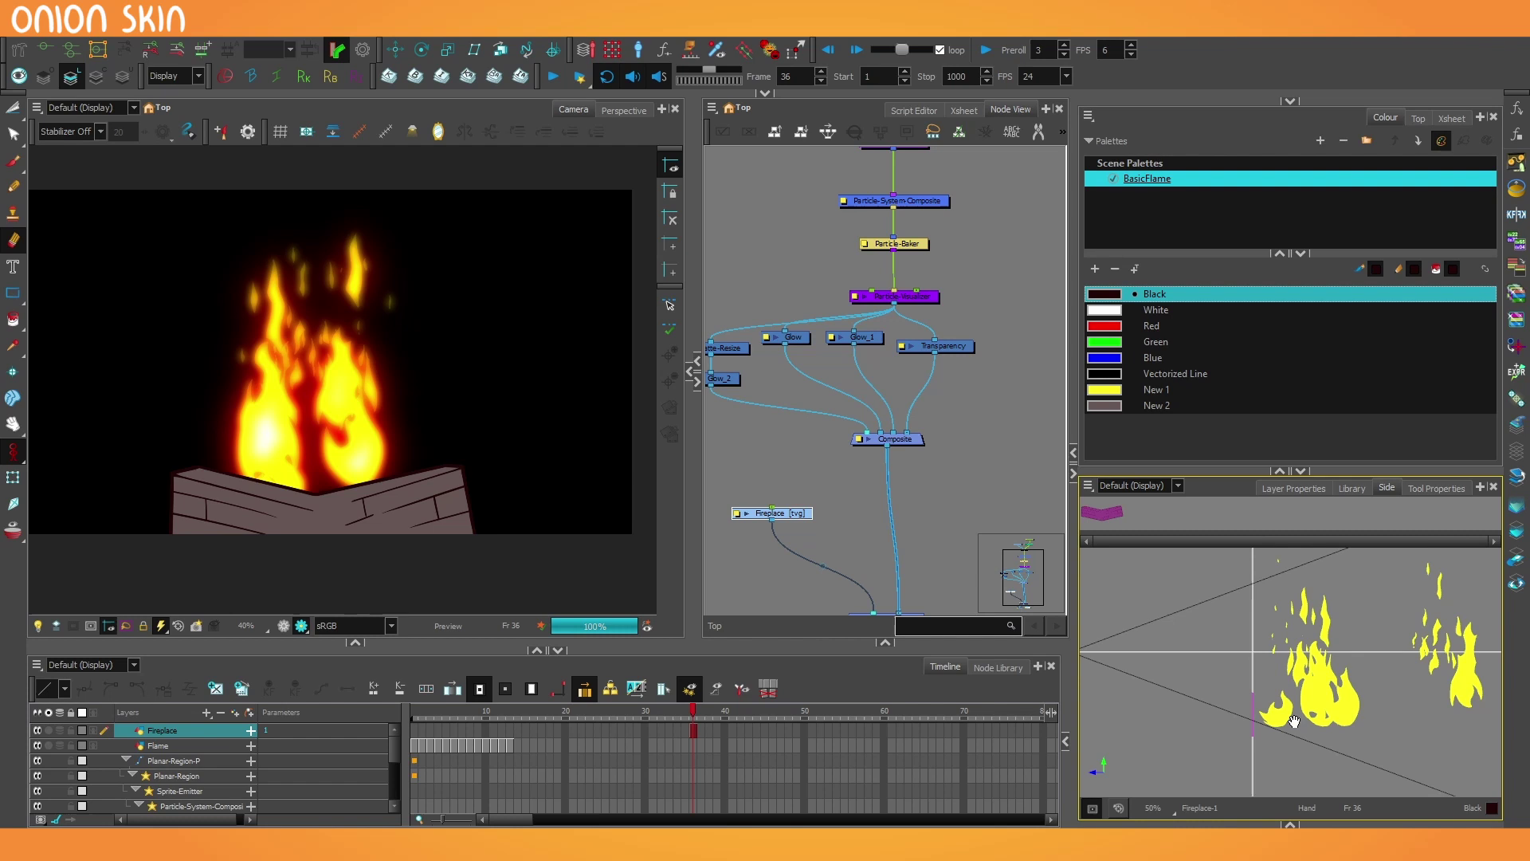
left_click_drag(1293, 721, 1263, 718)
scroll(1239, 725, "up", 3)
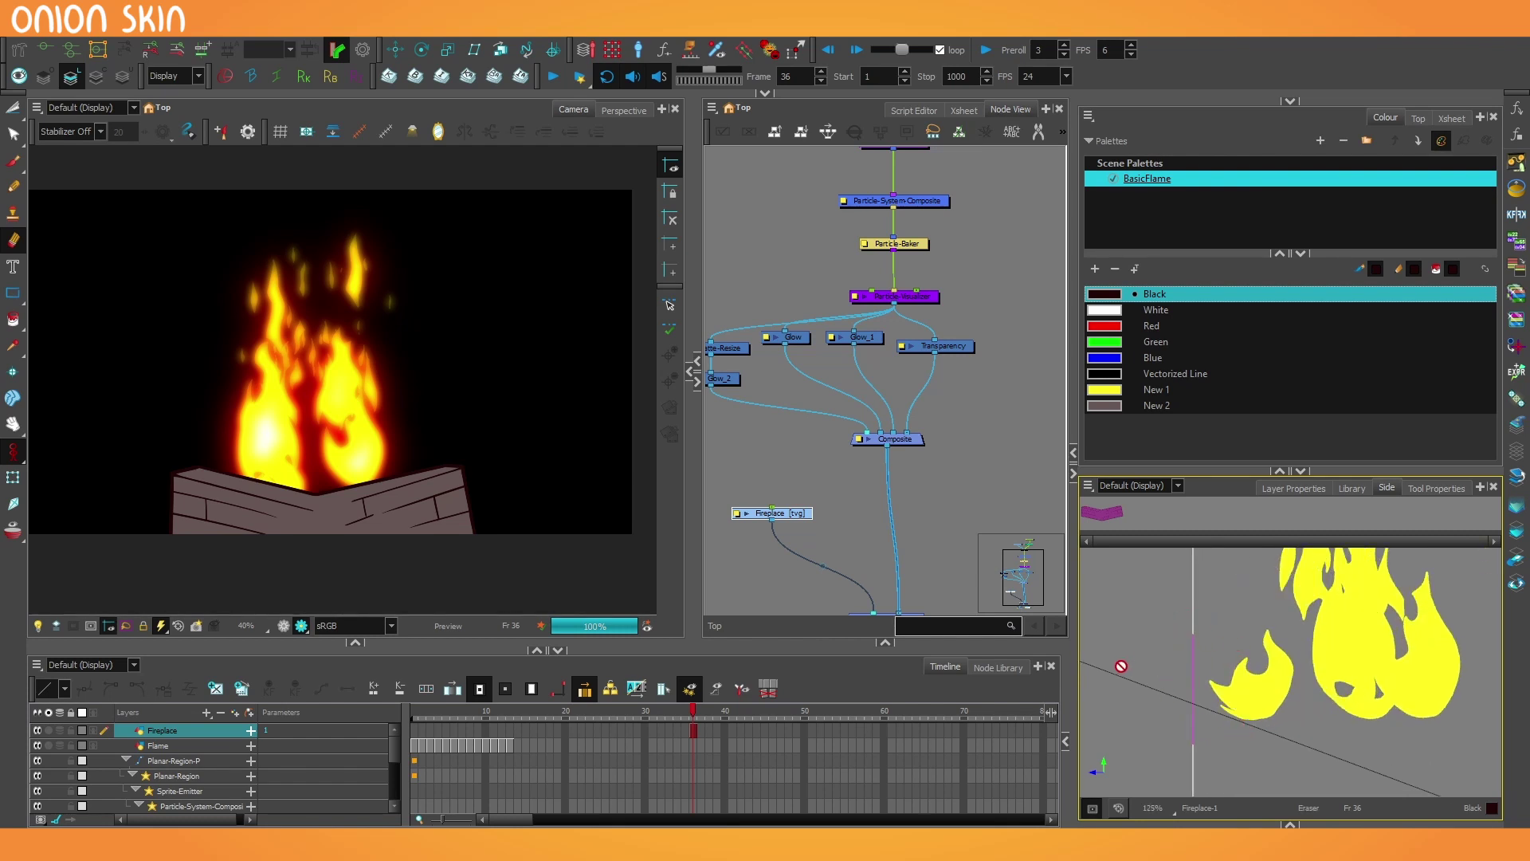
scroll(1197, 718, "down", 1)
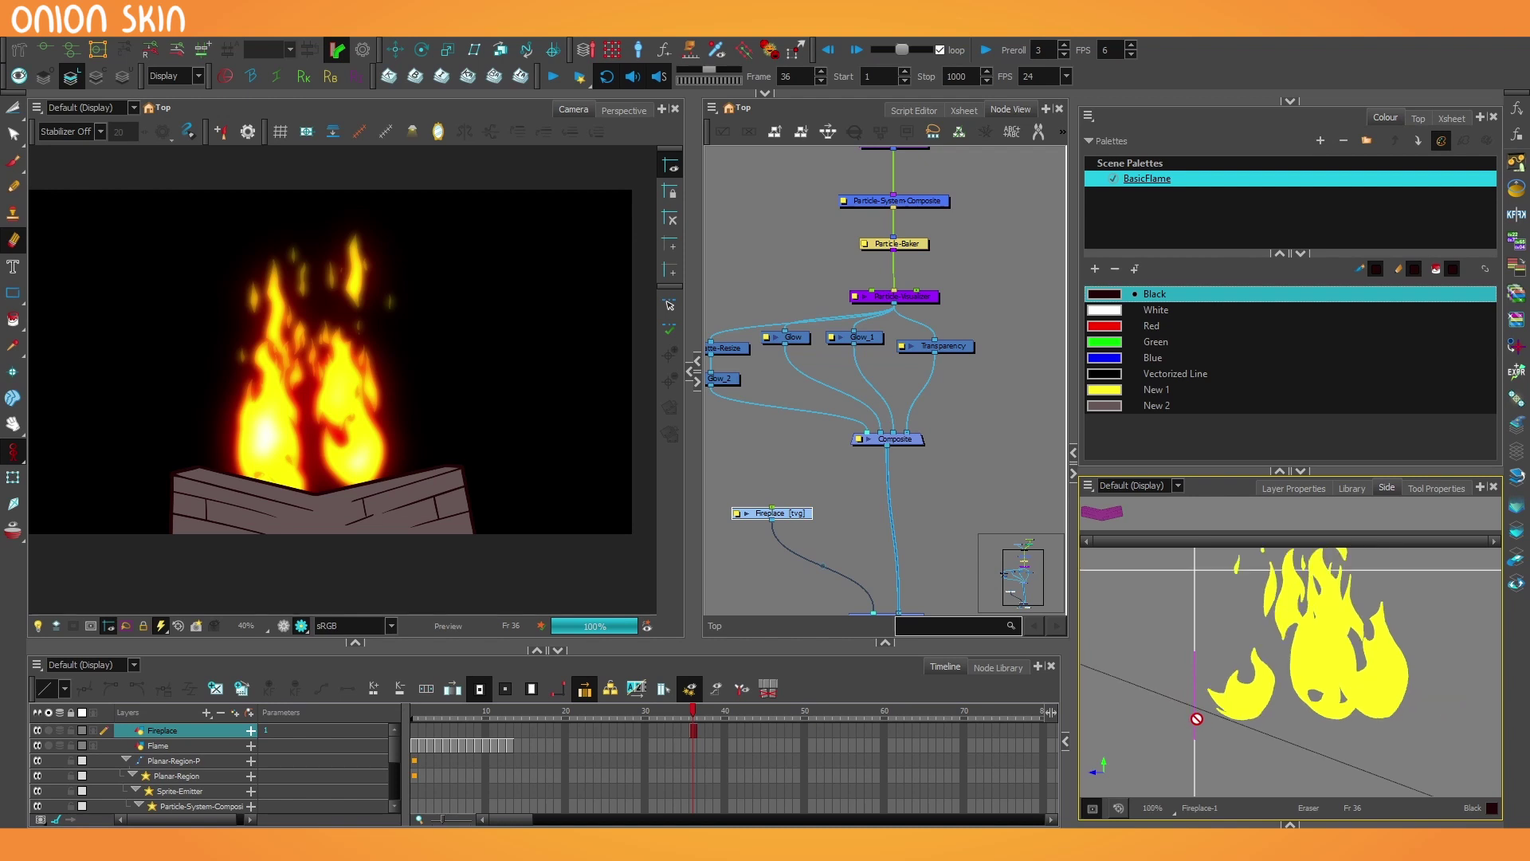
scroll(924, 536, "down", 2)
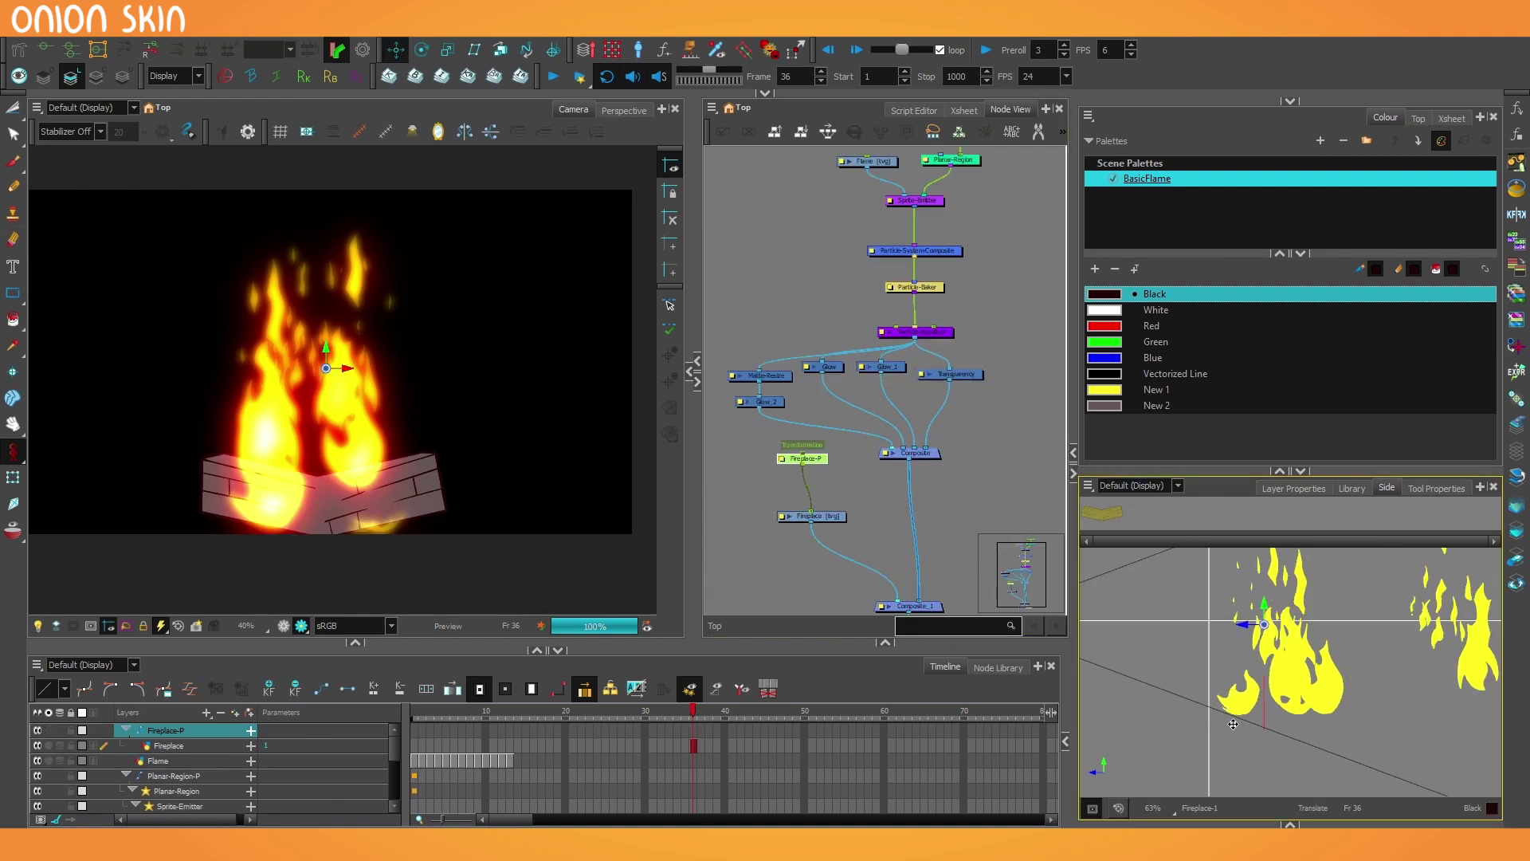
Add a parent peg to the Fireplace drawing and shift it in depth in the Side view
mouse_move(1240, 719)
left_mouse_down()
mouse_move(1467, 693)
mouse_move(1244, 713)
left_mouse_up()
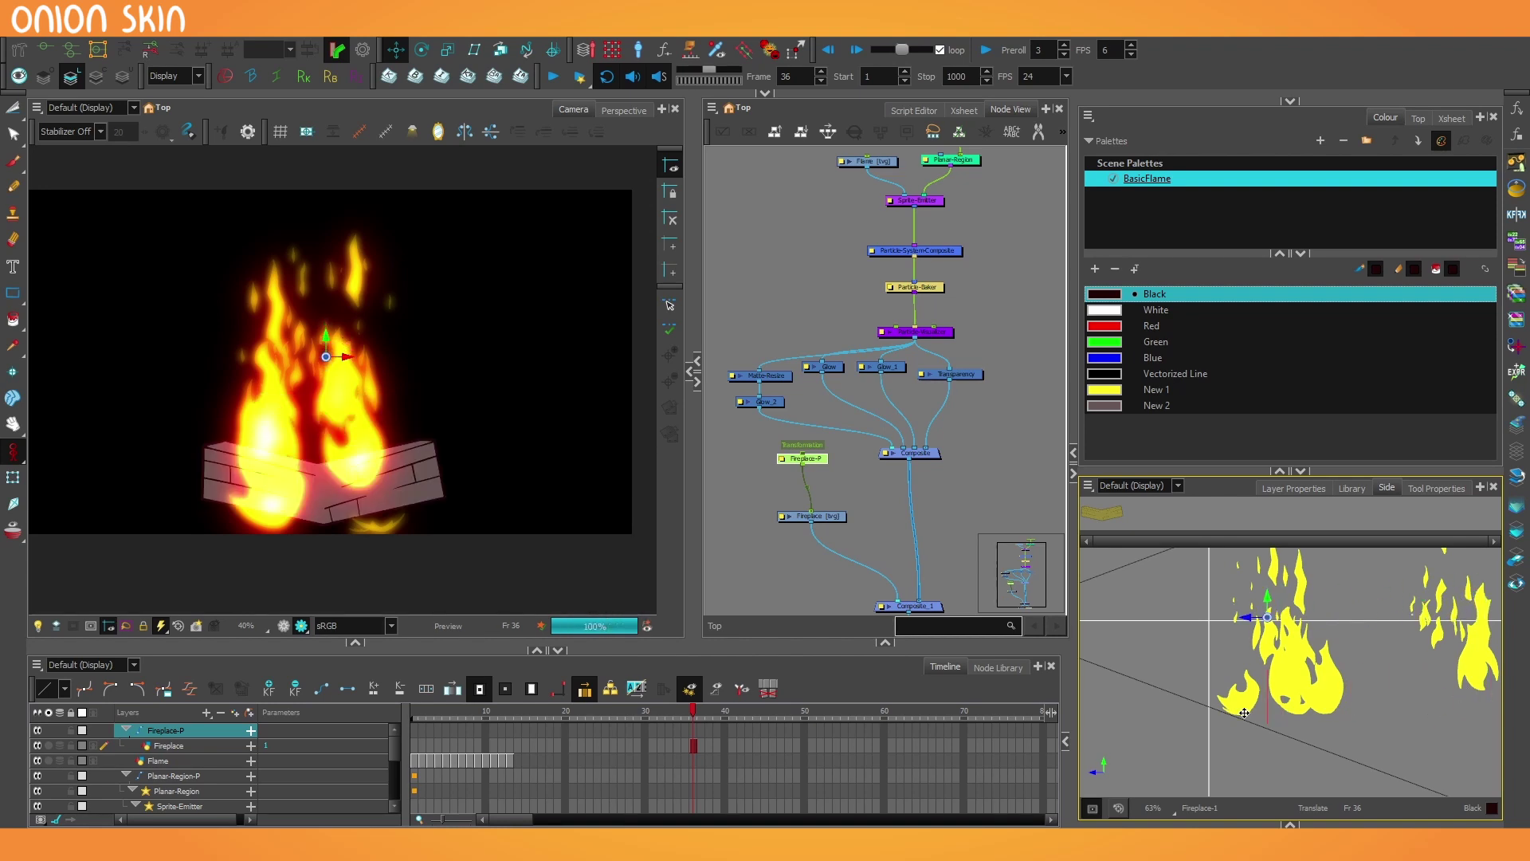
scroll(856, 552, "up", 1)
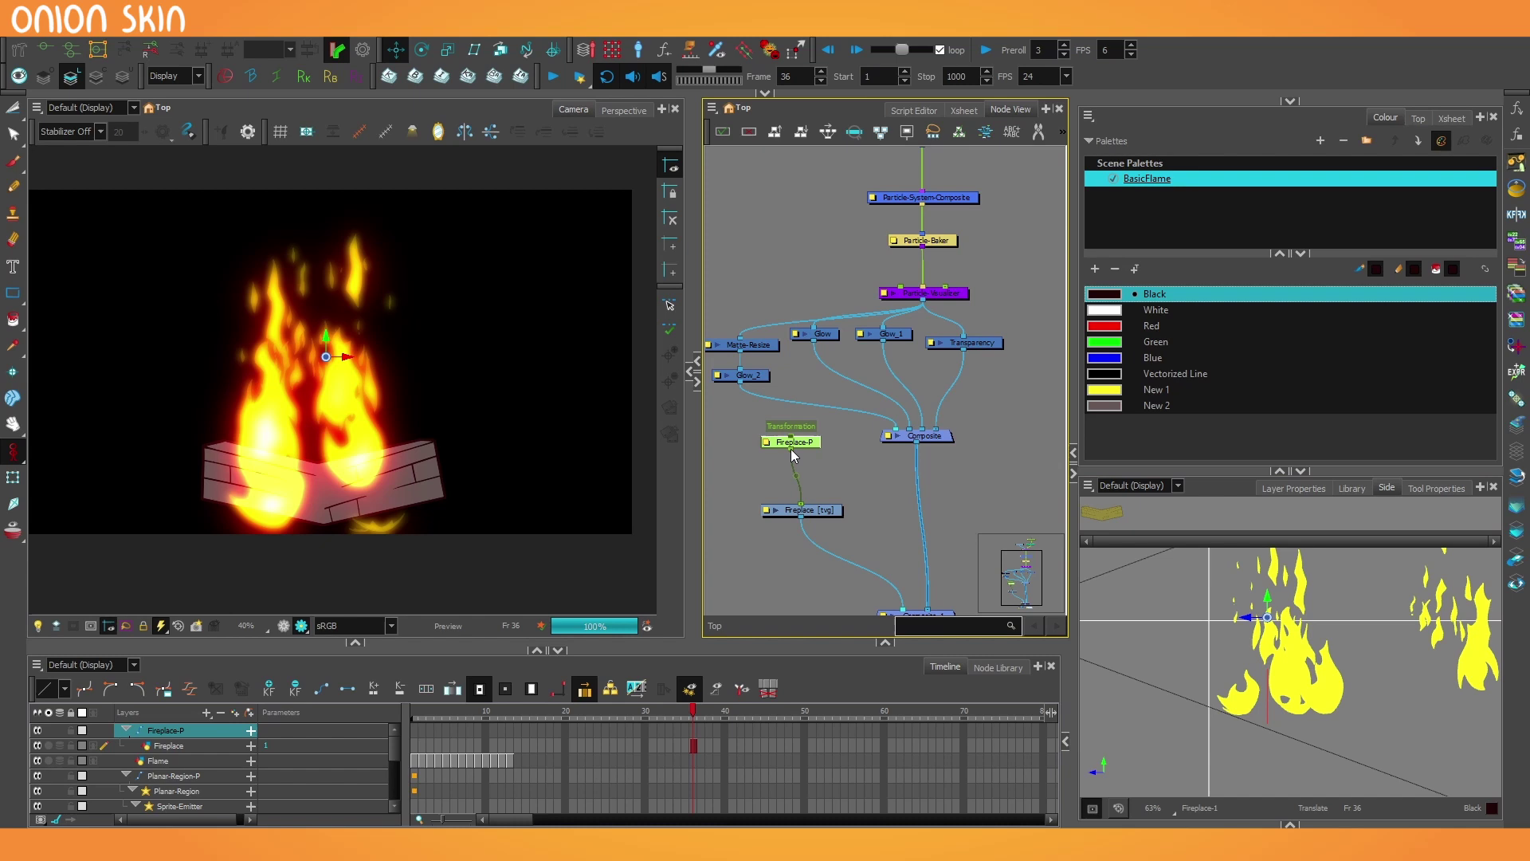
left_click_drag(1247, 716, 1201, 712)
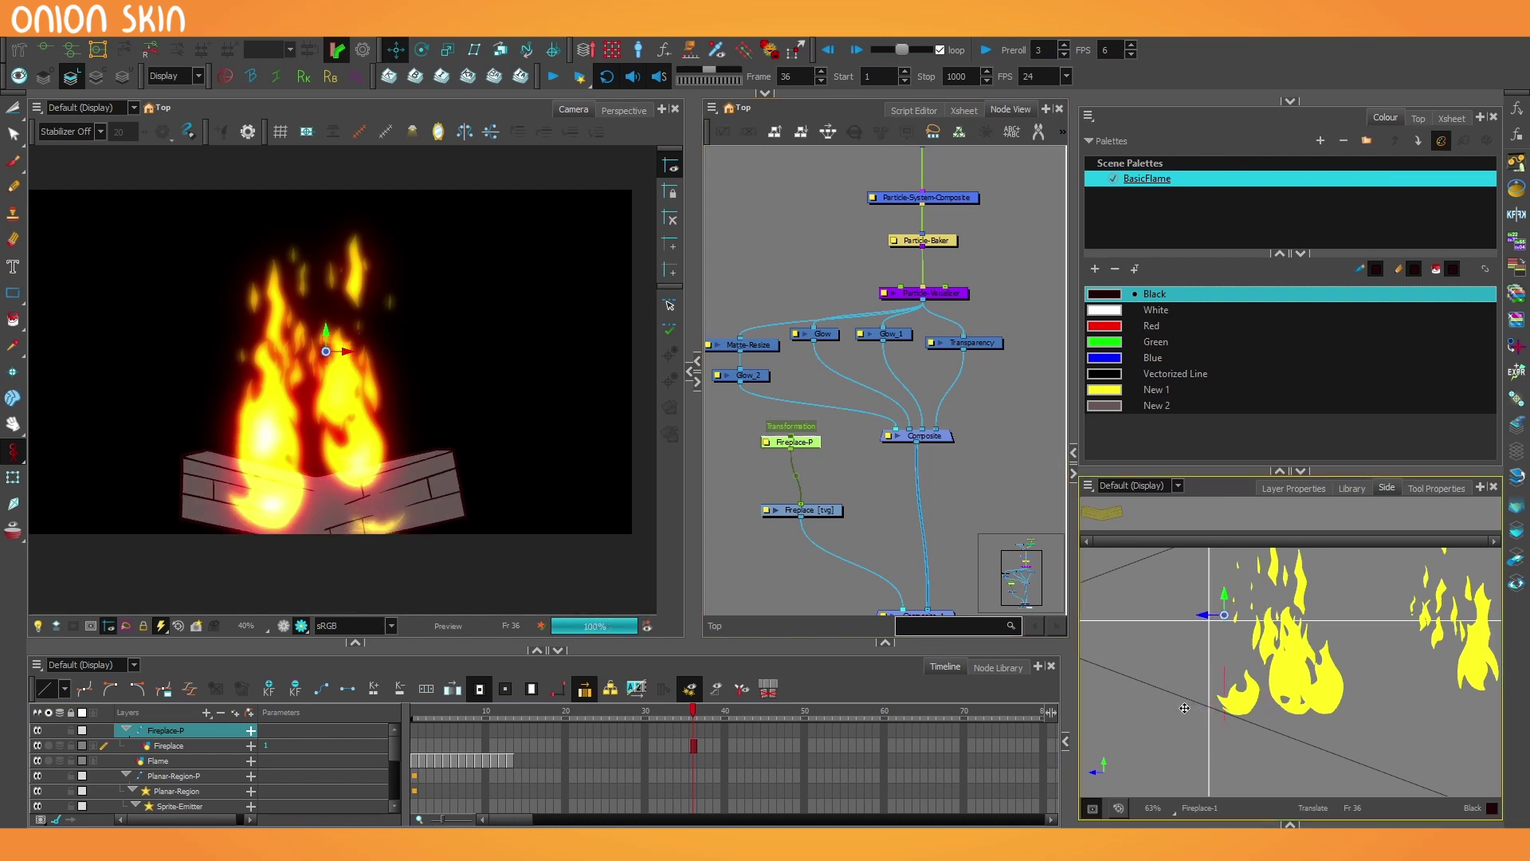
Add a peg, connect it to the Particle-Visualizer's last input port, and move the flames behind the fireplace in the Side view
scroll(1218, 627, "down", 2)
left_click_drag(1048, 462, 952, 555)
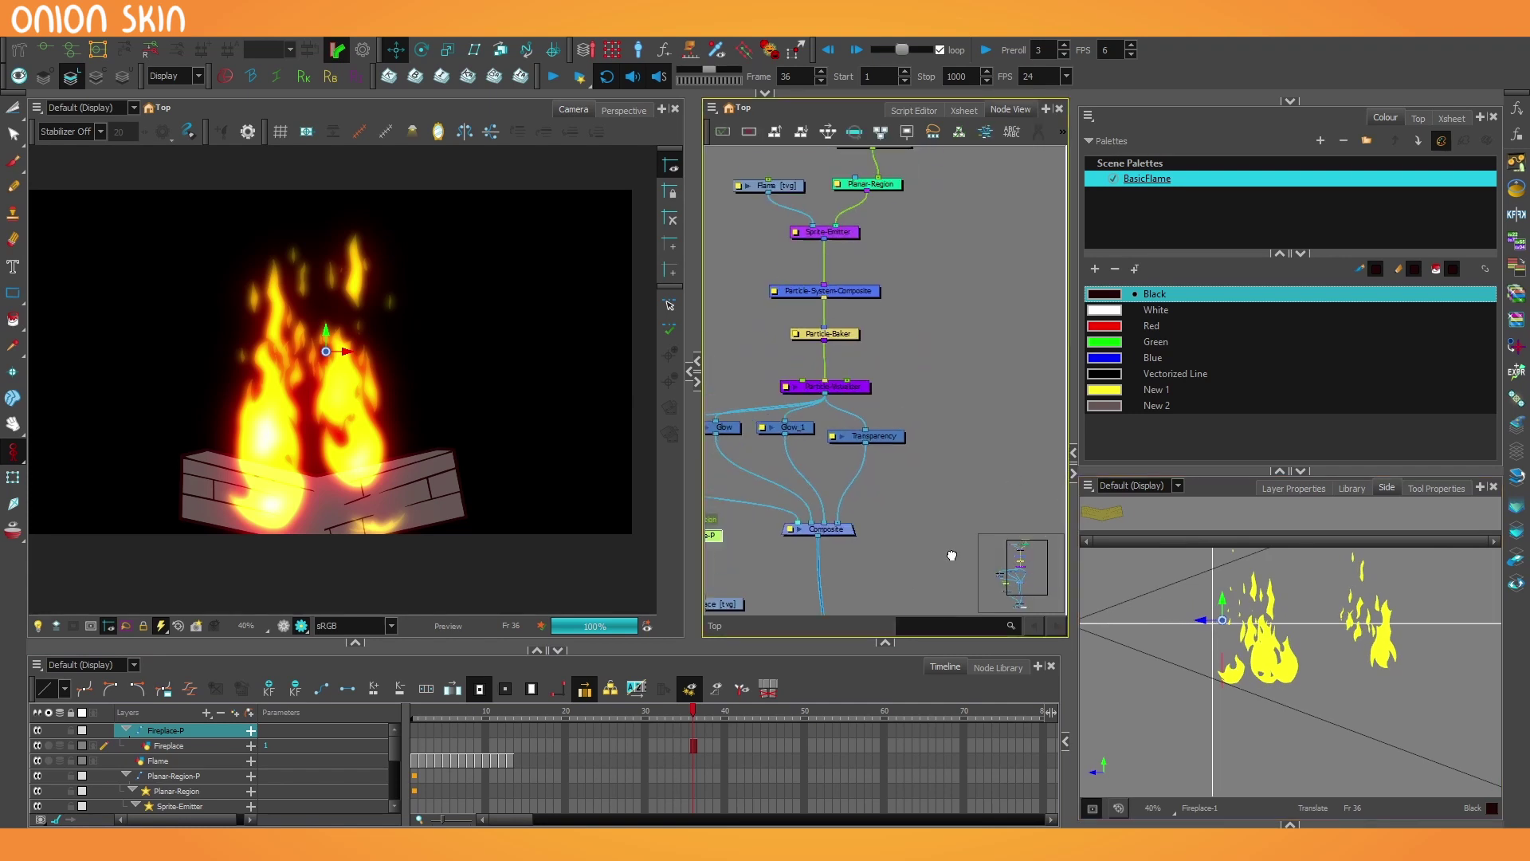
scroll(841, 389, "up", 4)
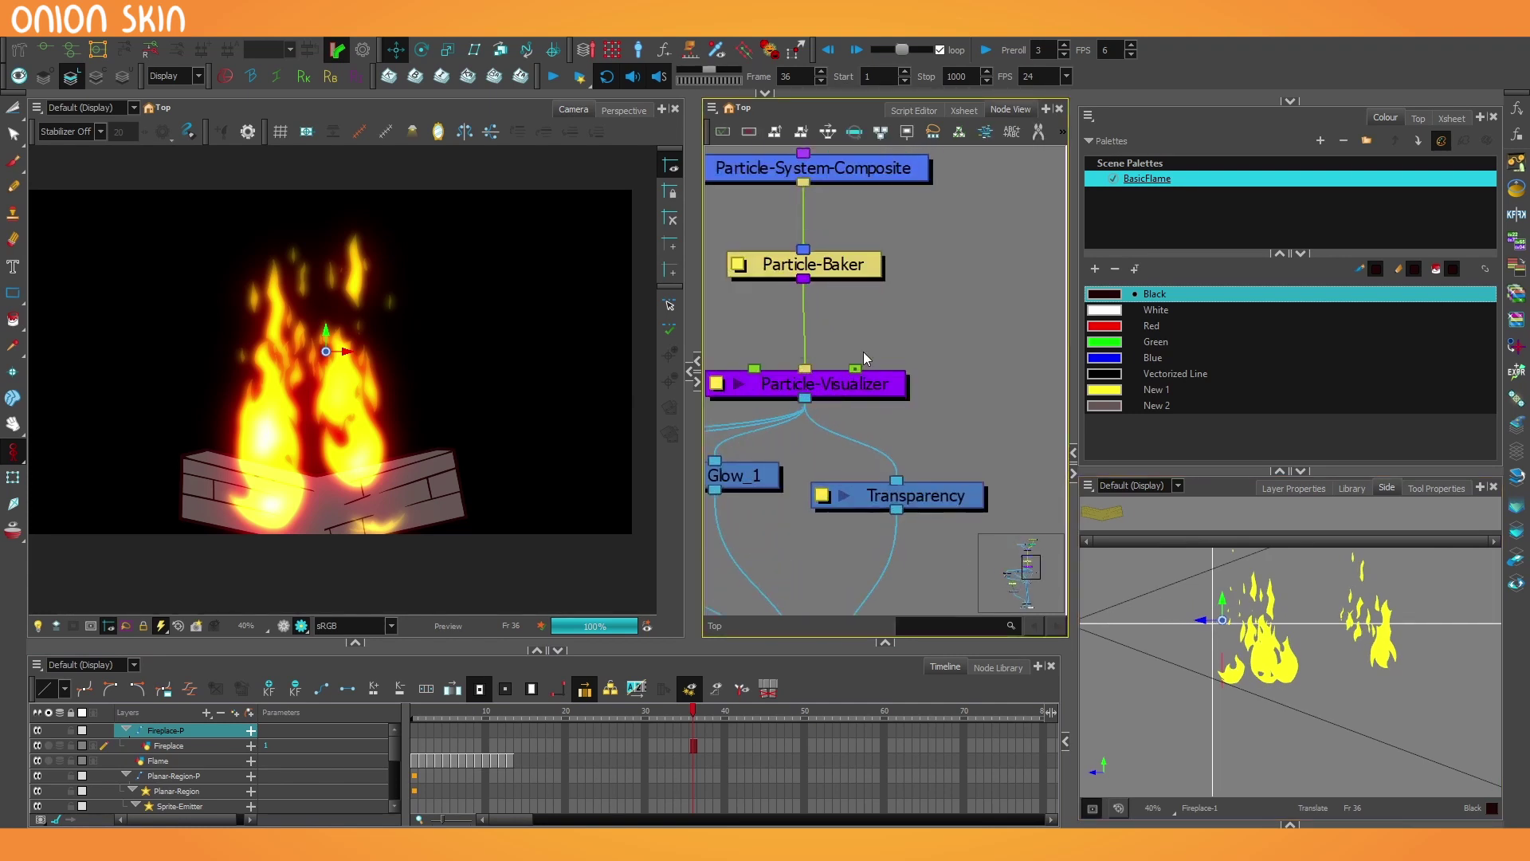
scroll(863, 351, "down", 2)
left_click(906, 336)
key("ctrl+p")
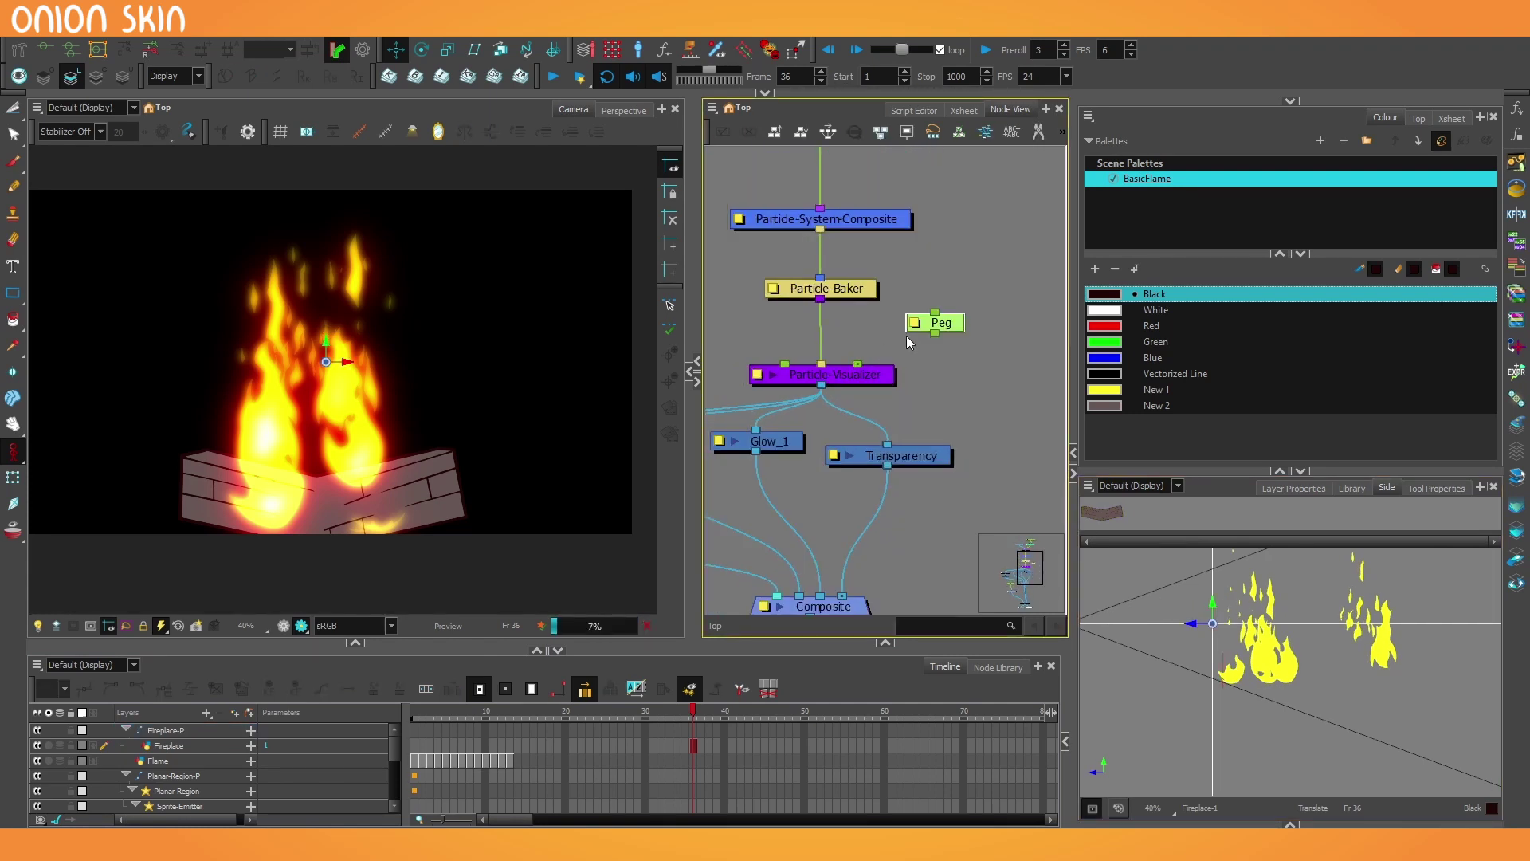
left_click_drag(934, 333, 858, 365)
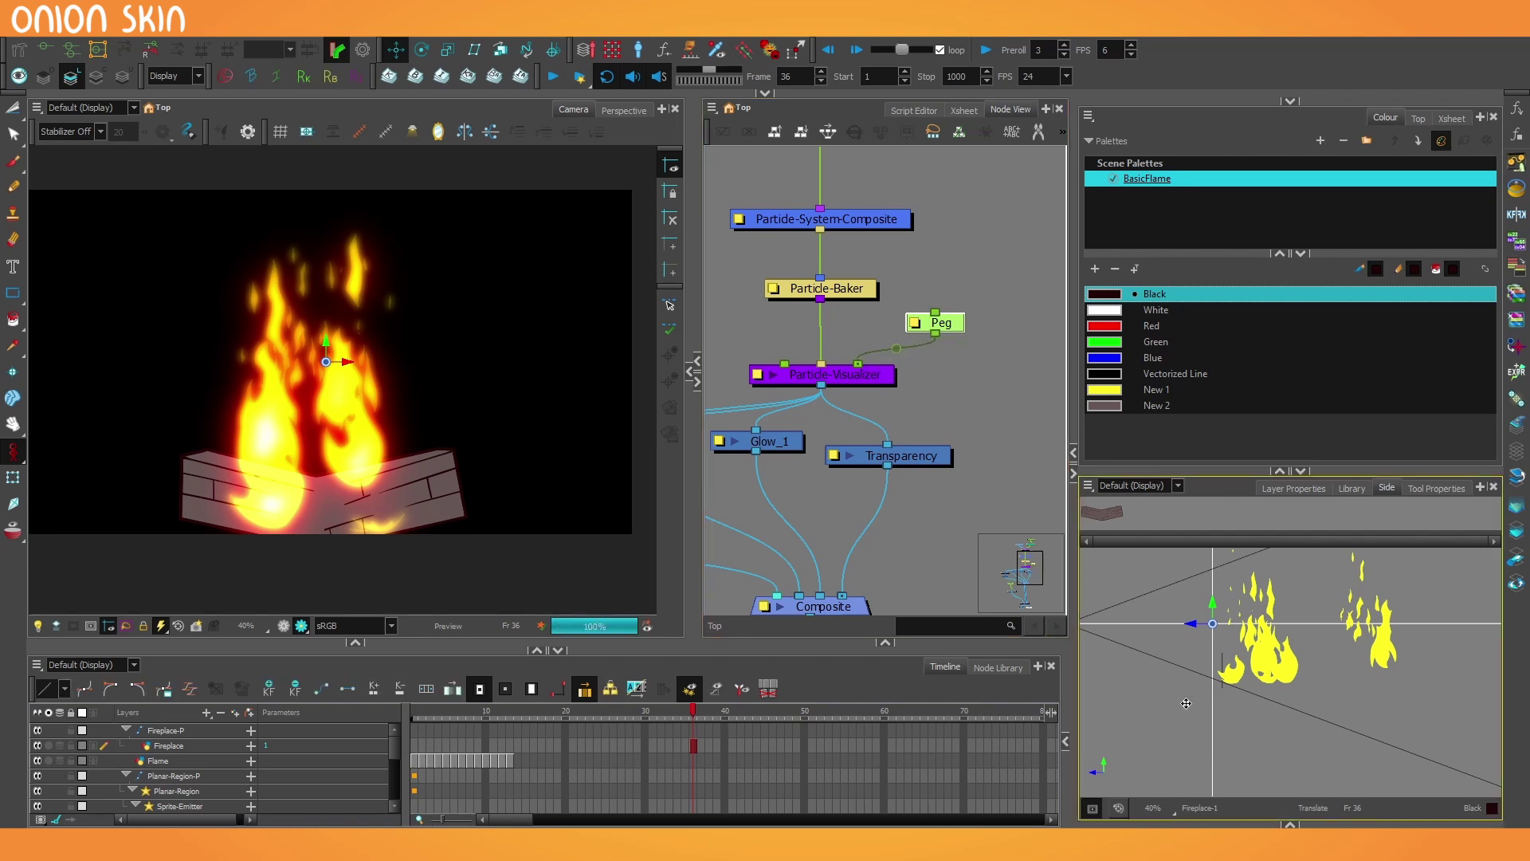
left_click_drag(1214, 692, 1234, 692)
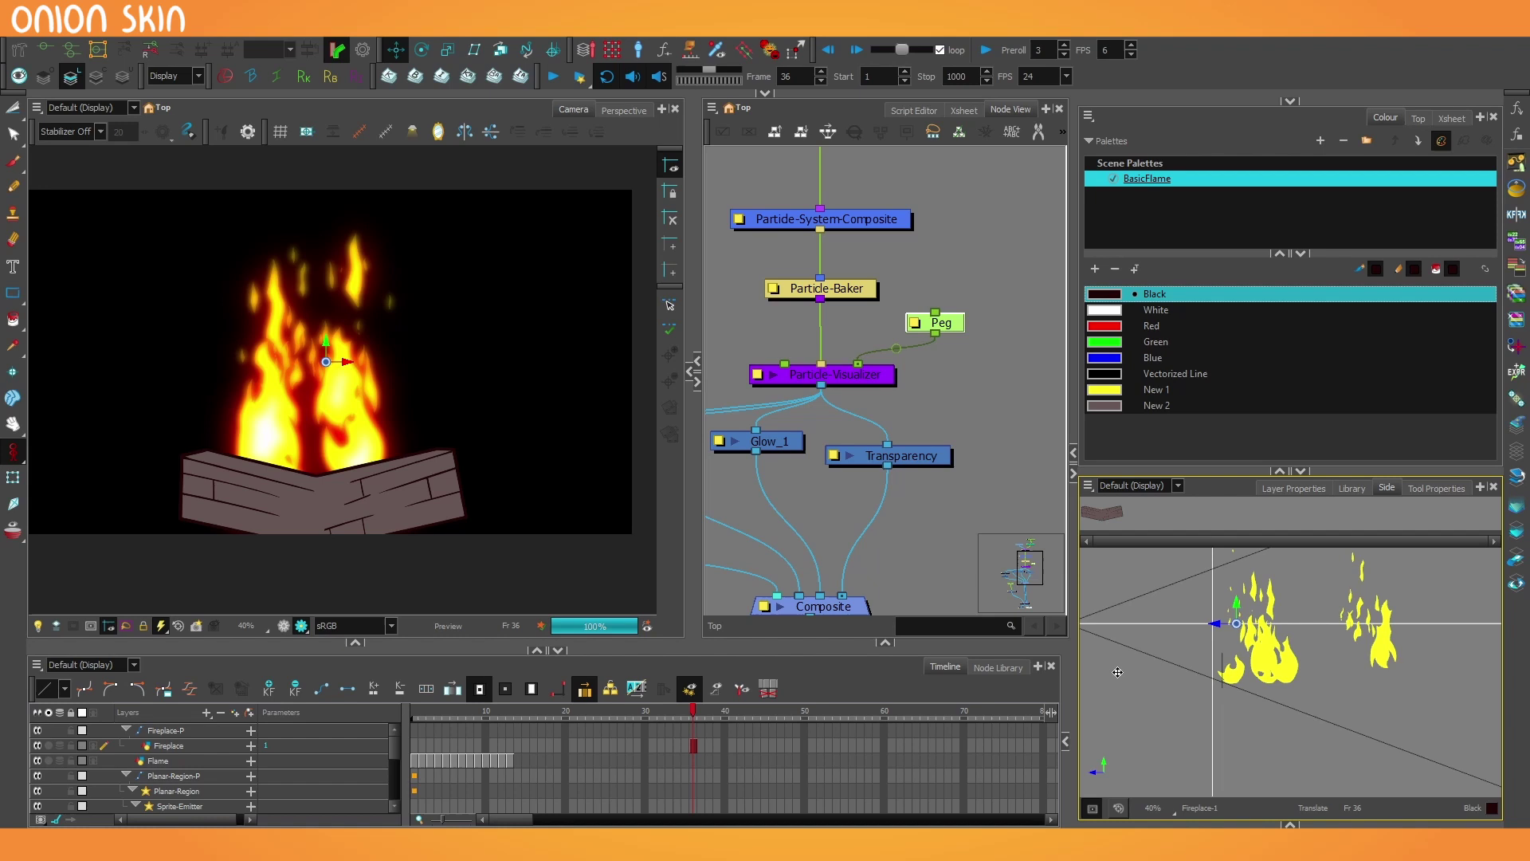
scroll(296, 495, "up", 1)
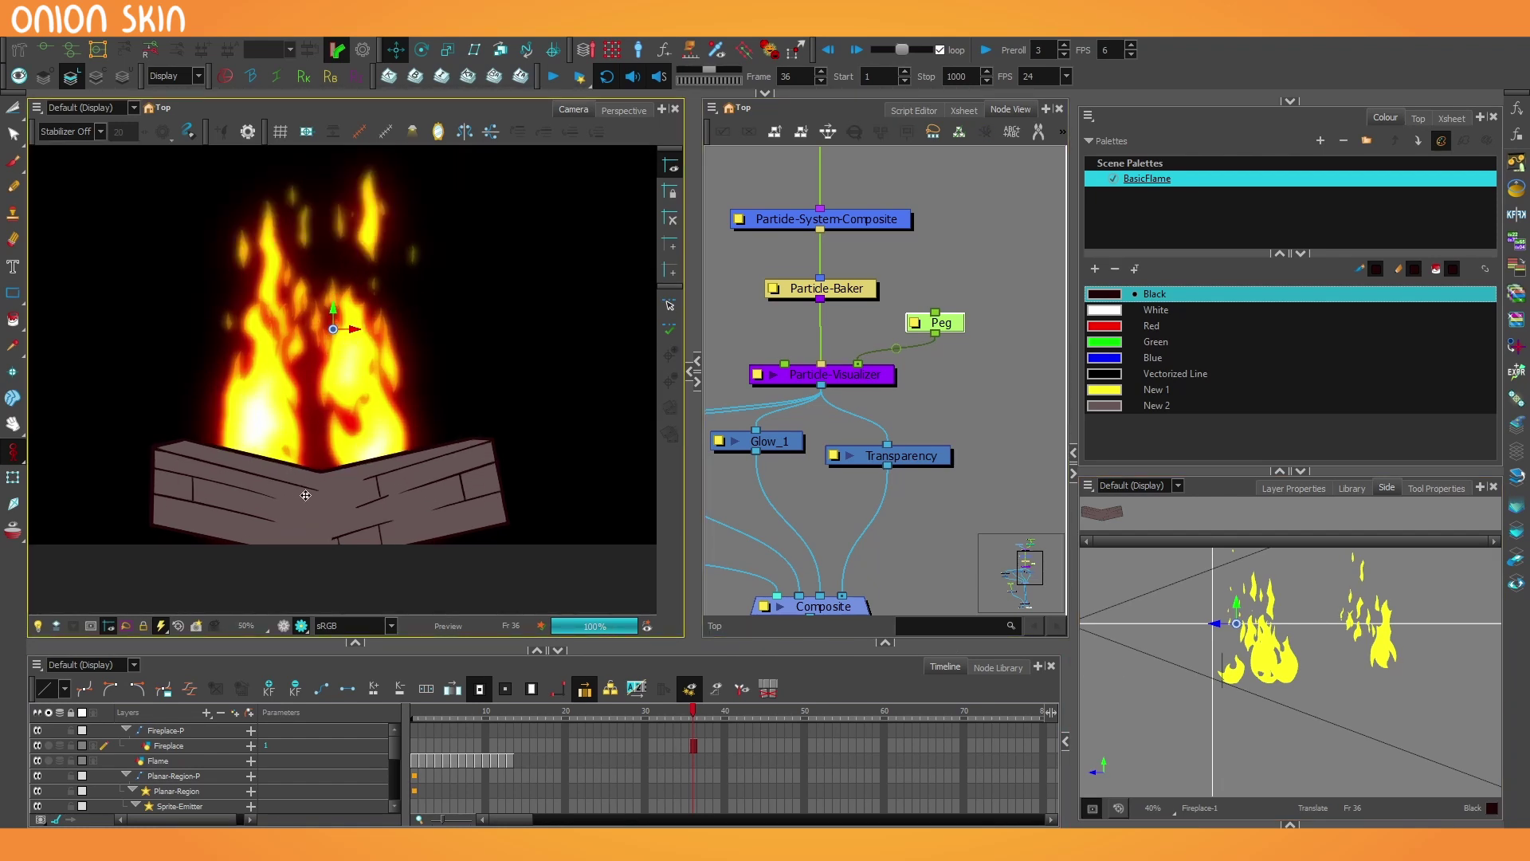
scroll(792, 390, "down", 3)
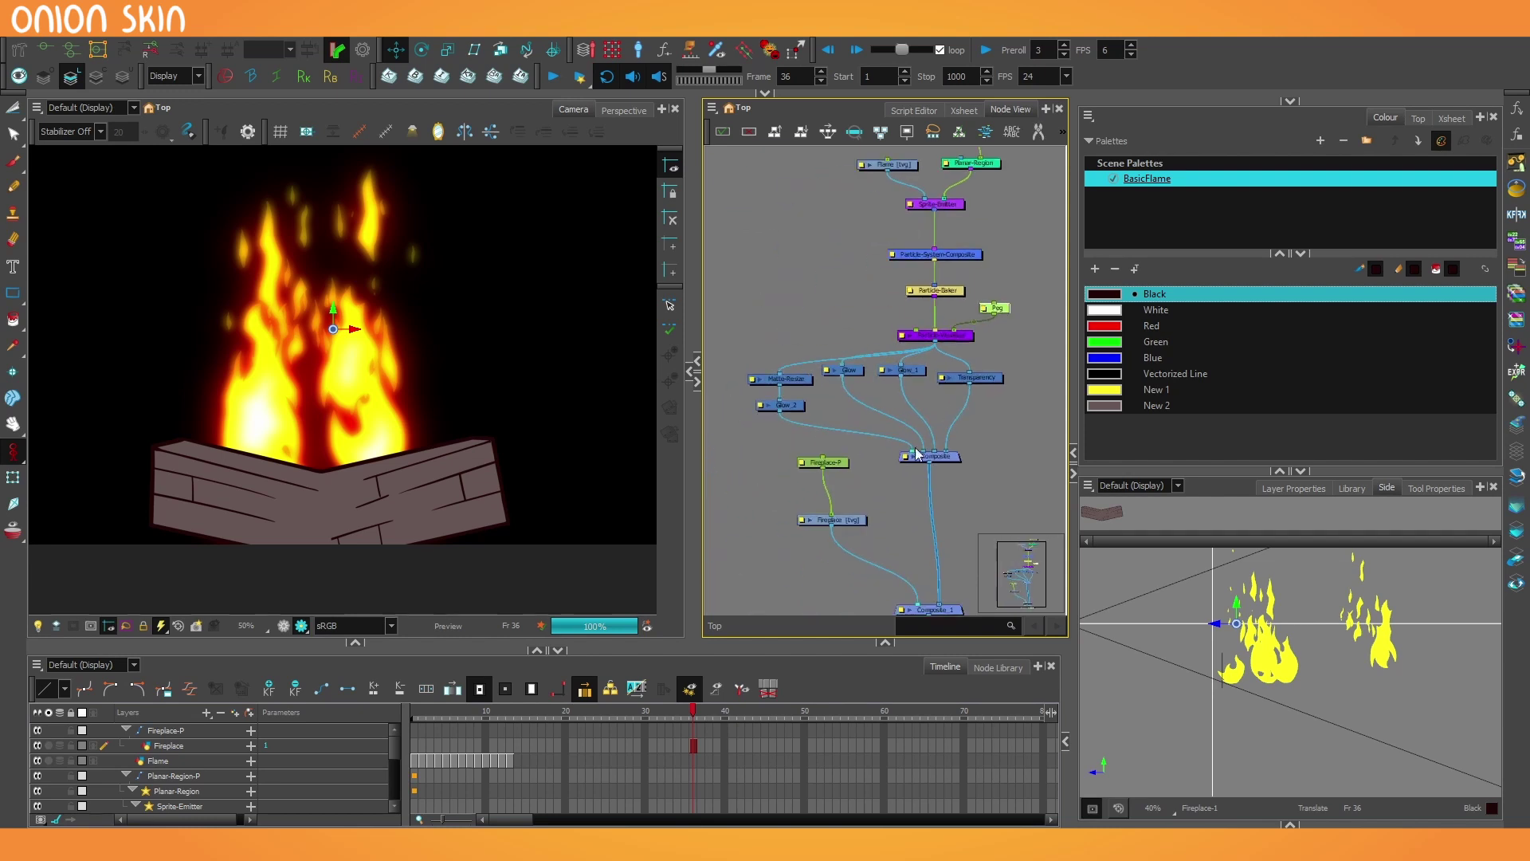
Delete the Fireplace-P peg and move the flames' peg forward in the Side view, in front of the fireplace
left_click(829, 462)
key("Delete")
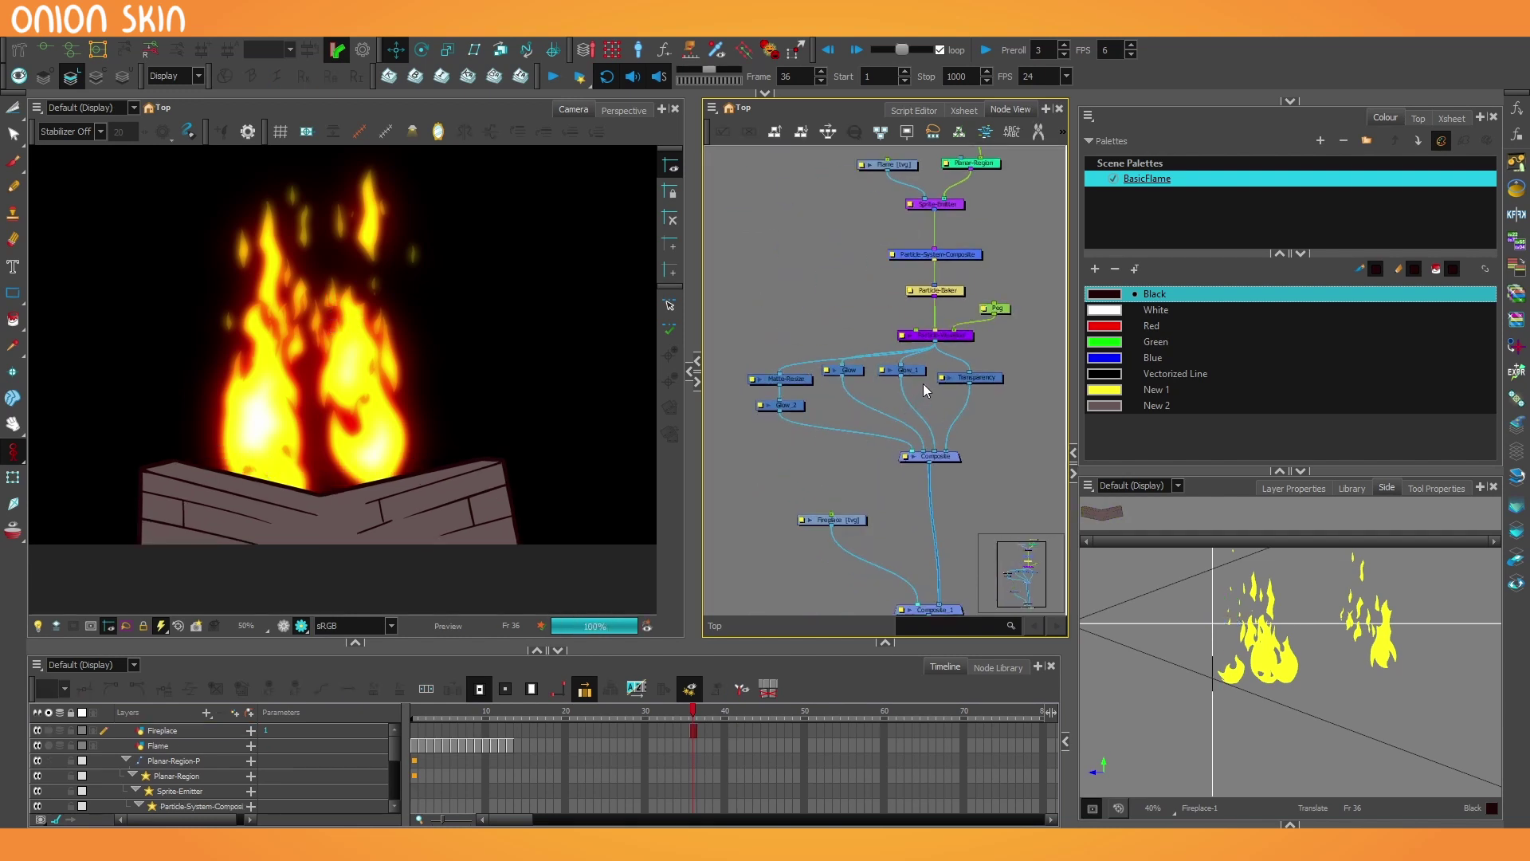
scroll(923, 384, "up", 1)
left_click(940, 323)
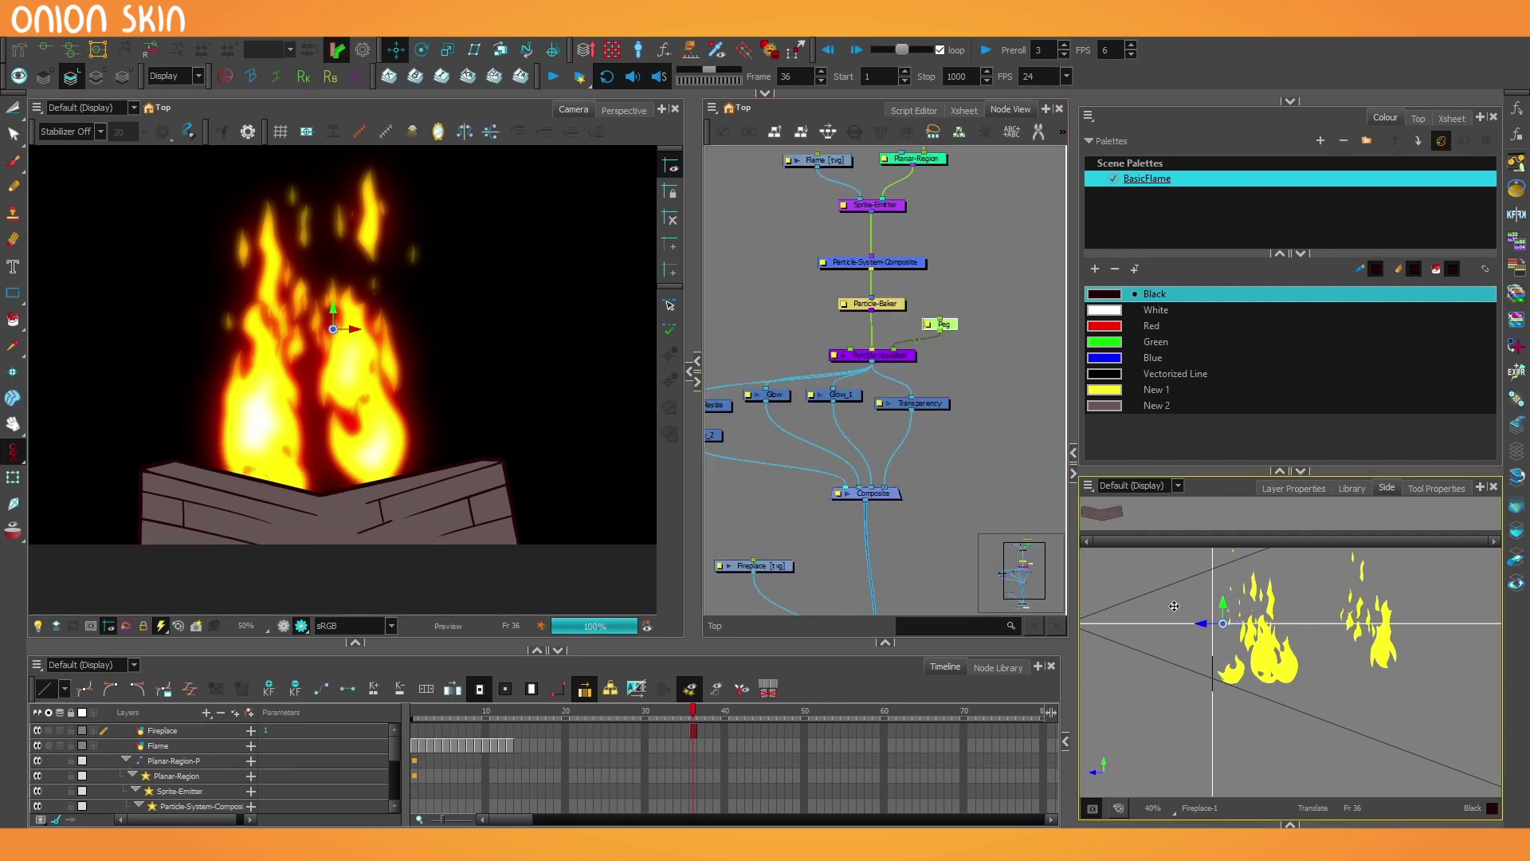
left_click_drag(1174, 606, 1155, 604)
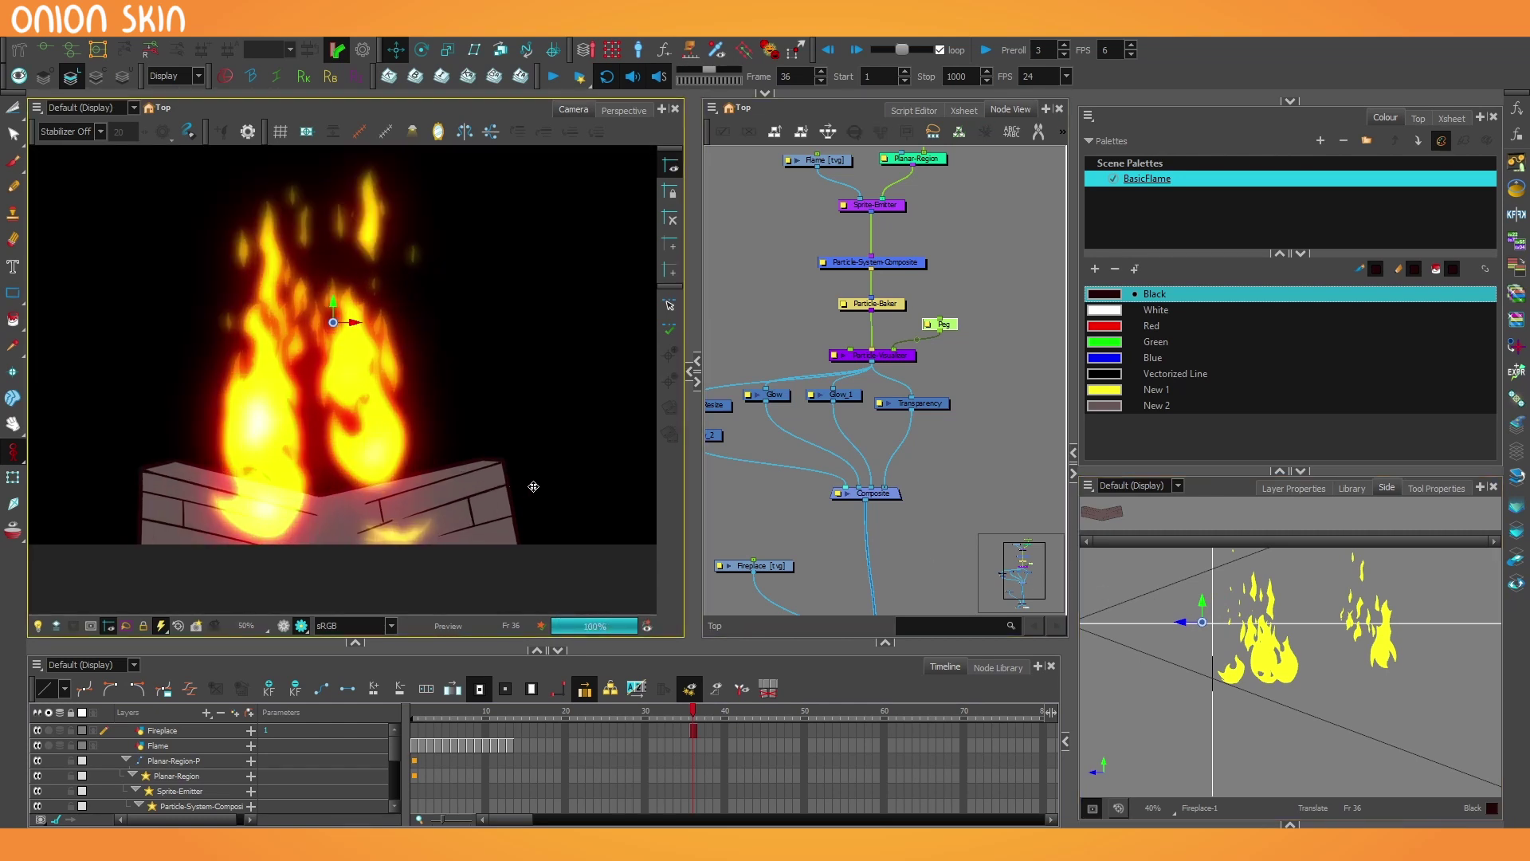
Add a Cutter node and place it between the Particle-Visualizer and the row of glow nodes
scroll(898, 453, "down", 2)
left_click_drag(904, 451, 923, 312)
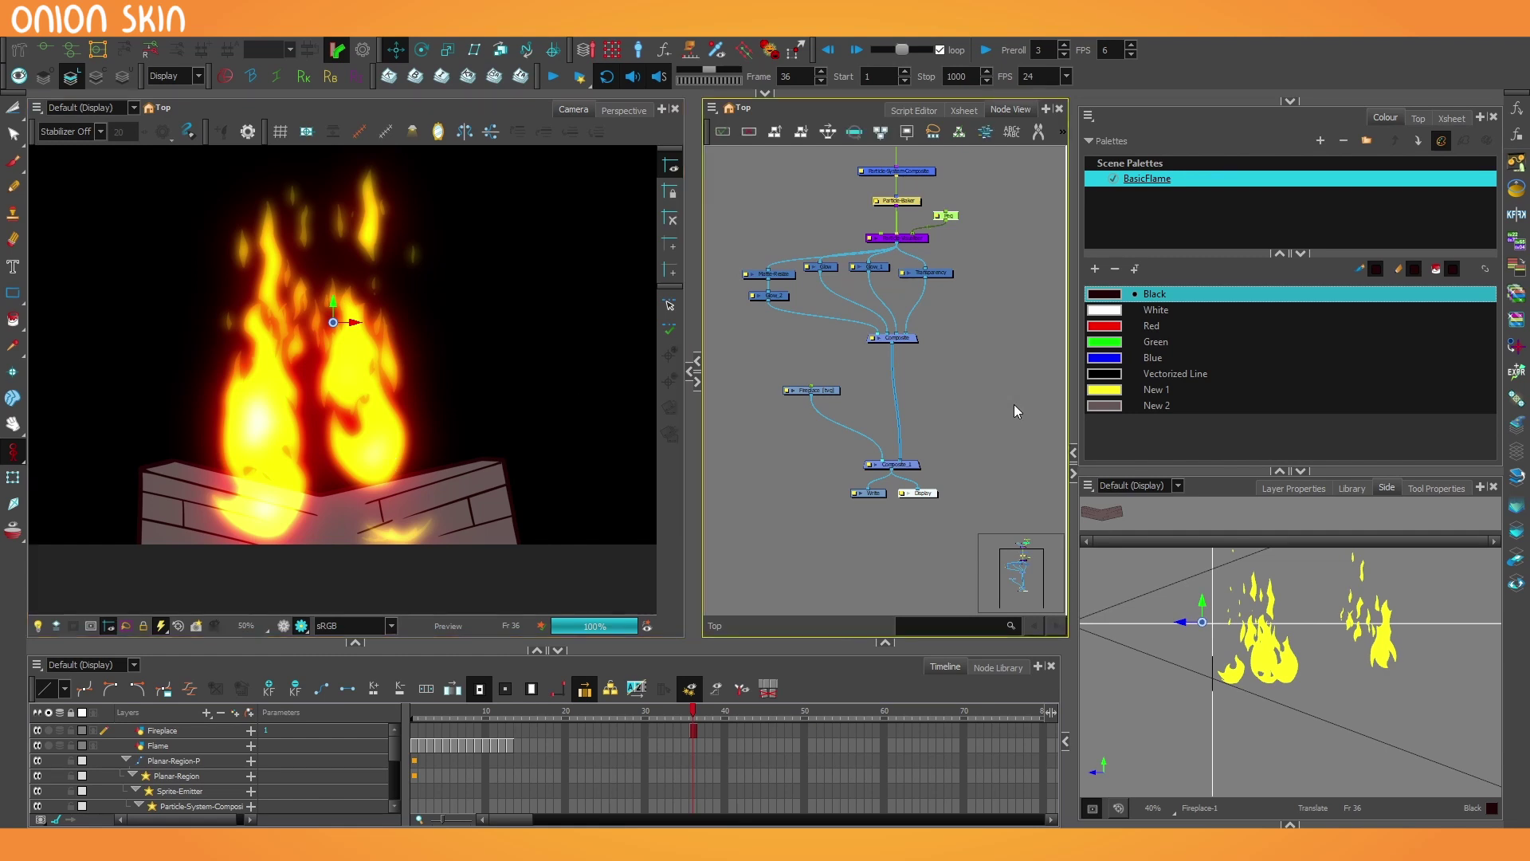
key("Tab")
type("cut")
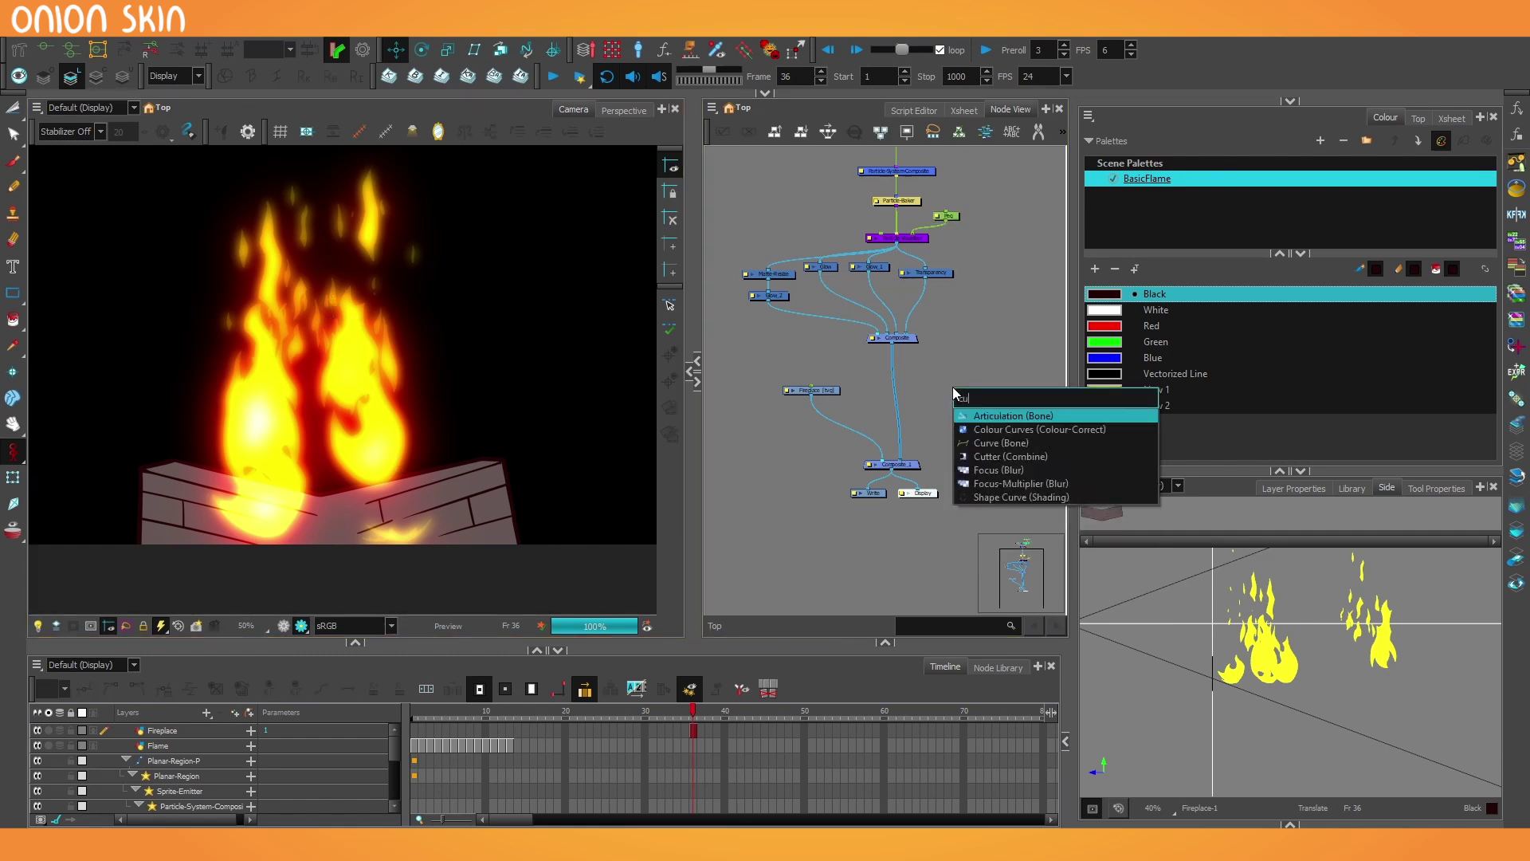
key("Return")
scroll(945, 381, "up", 2)
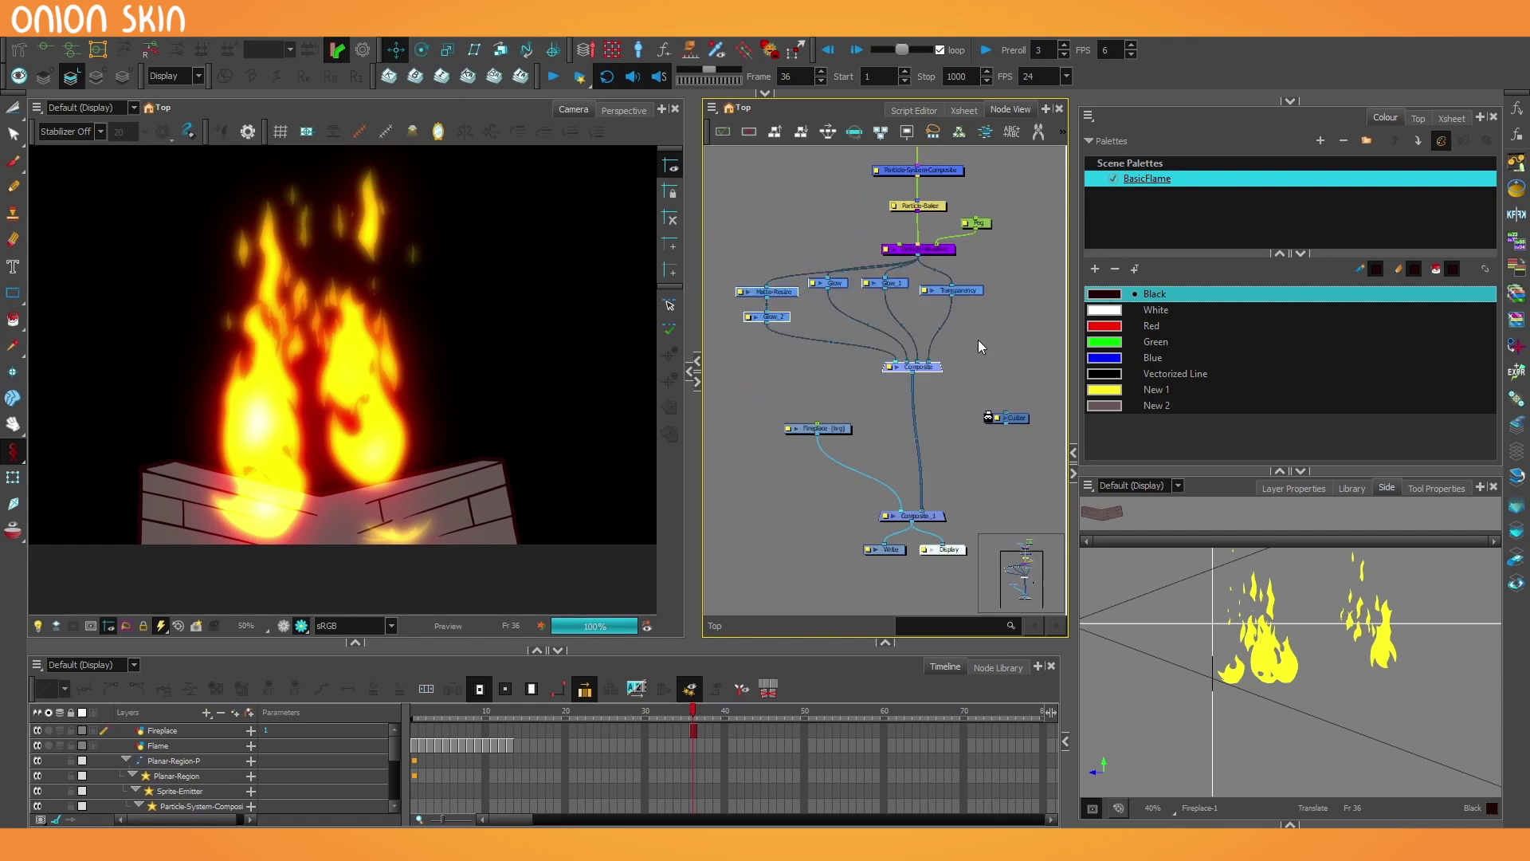
left_click_drag(967, 295, 988, 344)
left_click_drag(1023, 427, 848, 296)
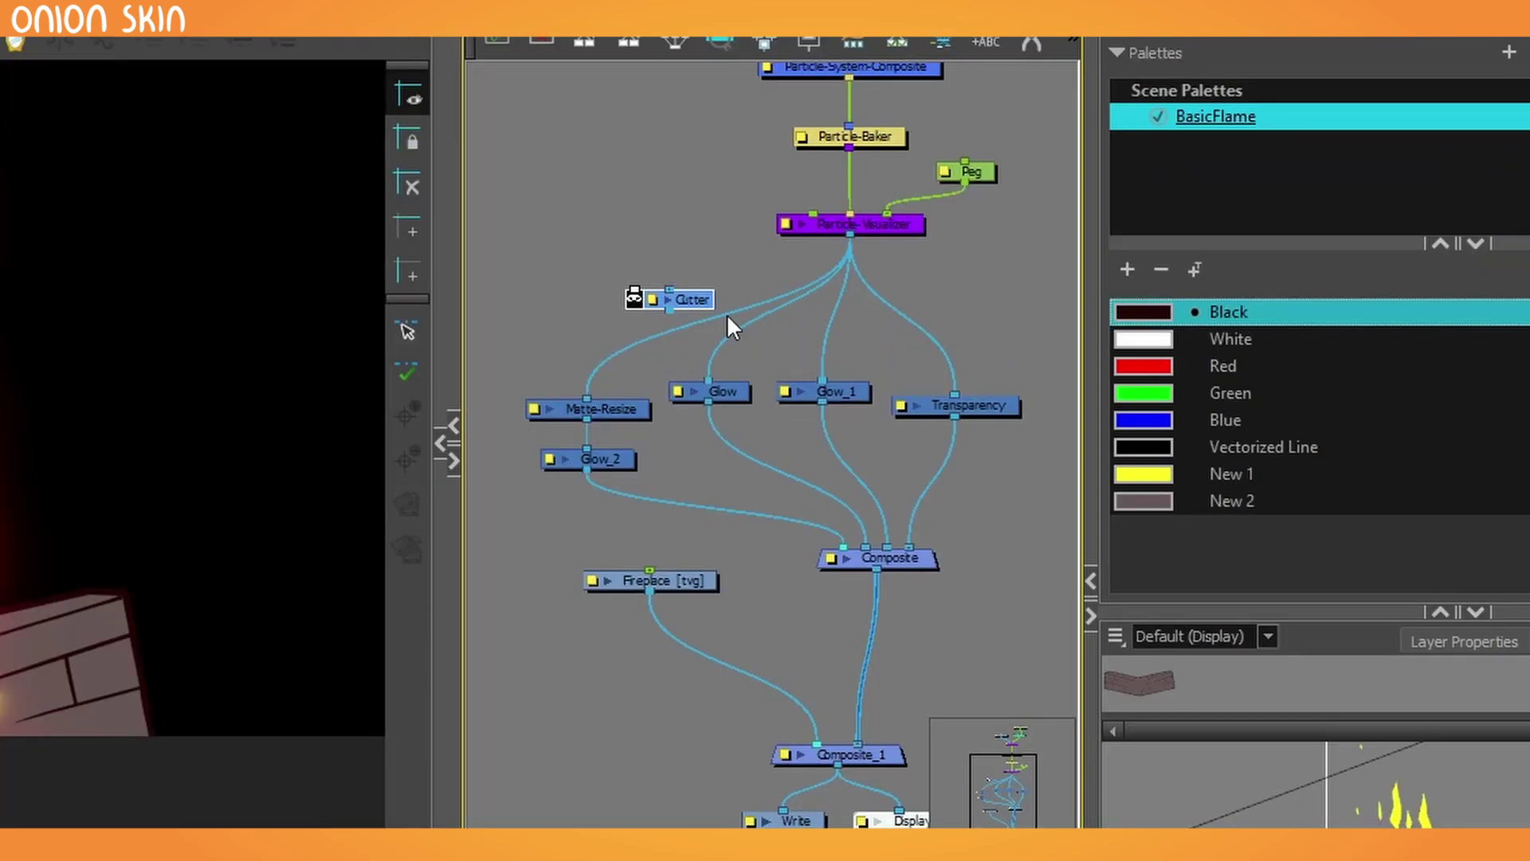
scroll(779, 347, "up", 2)
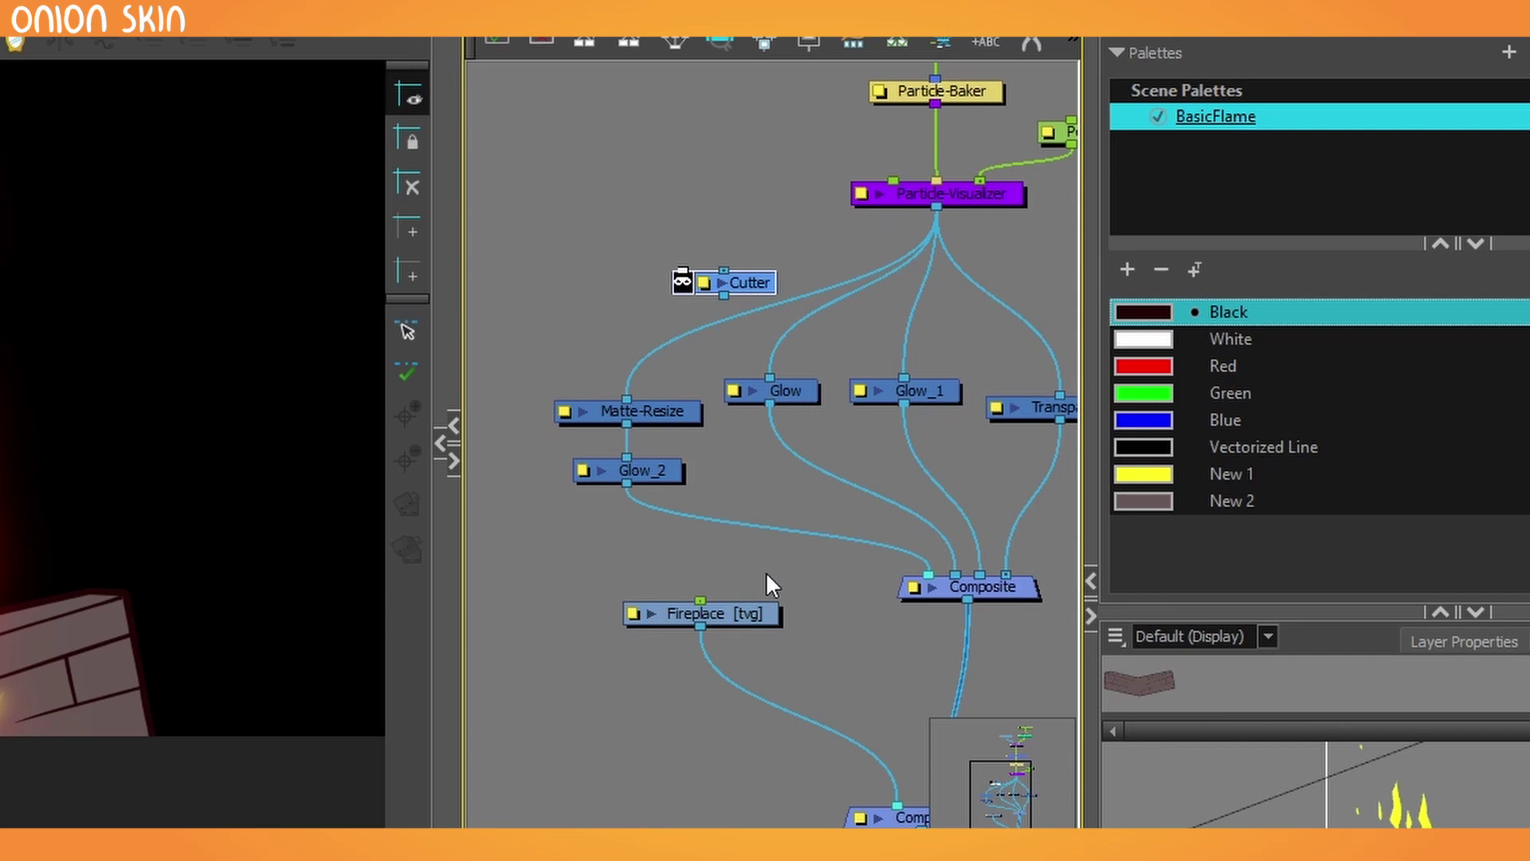
Move the Fireplace node aside and insert the Cutter between the Particle-Visualizer and the Matte-Resize, Glow, Glow_1 and Transparency nodes
left_click_drag(669, 605, 551, 582)
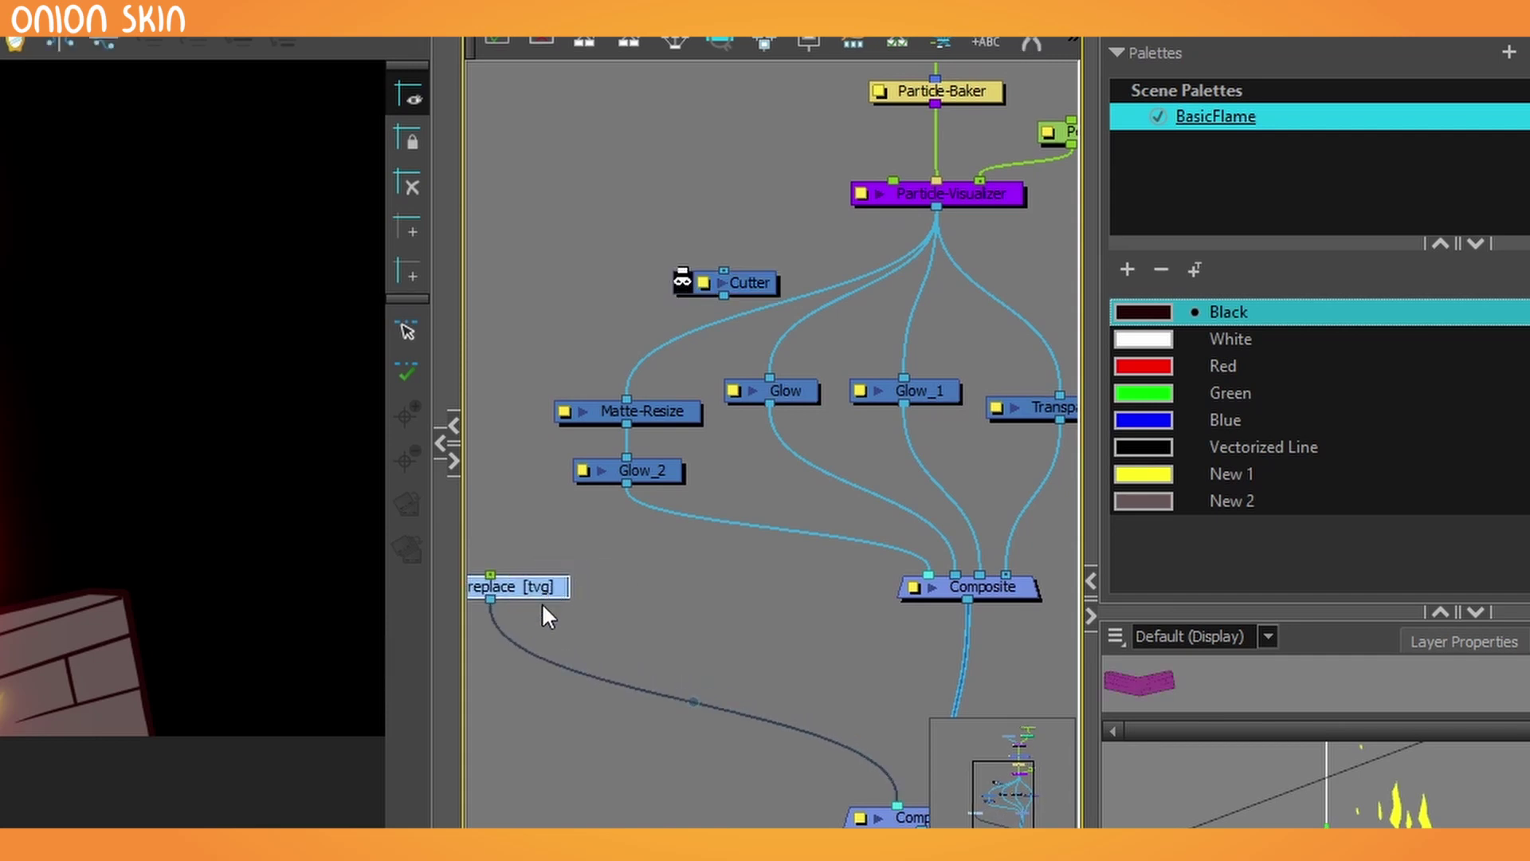
scroll(541, 603, "down", 1)
left_click_drag(751, 567, 706, 564)
left_click(737, 315)
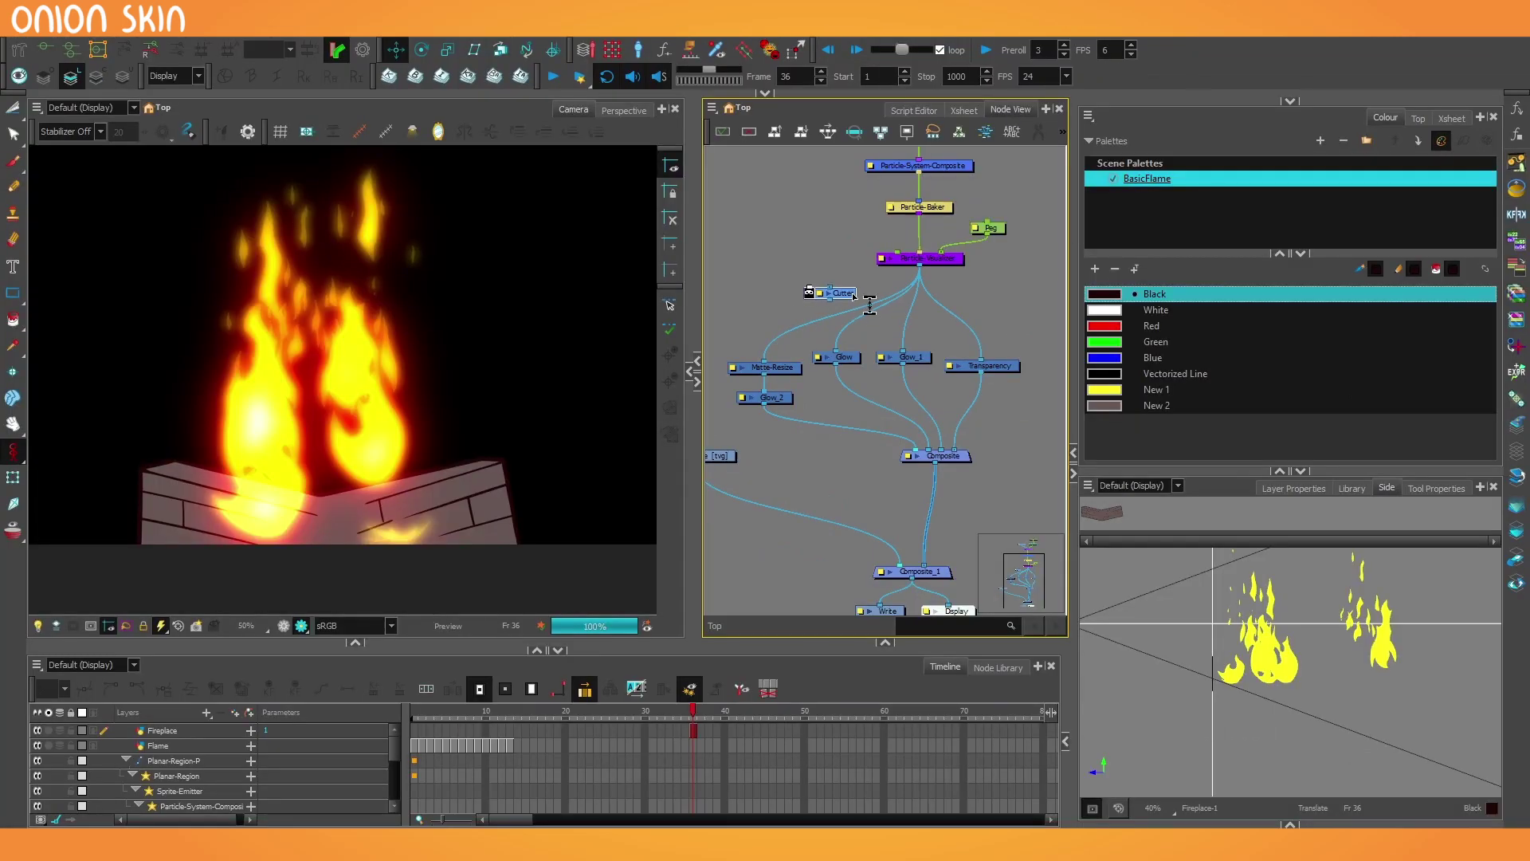
mouse_move(687, 328)
left_mouse_down()
mouse_move(725, 323)
mouse_move(706, 316)
left_mouse_up()
left_click_drag(823, 304, 983, 362)
left_click_drag(866, 329, 973, 326)
Connect the Fireplace drawing to the Cutter's matte port and inspect the flames' cut edge along the bricks
left_click_drag(803, 452, 734, 381)
left_click_drag(827, 292, 912, 293)
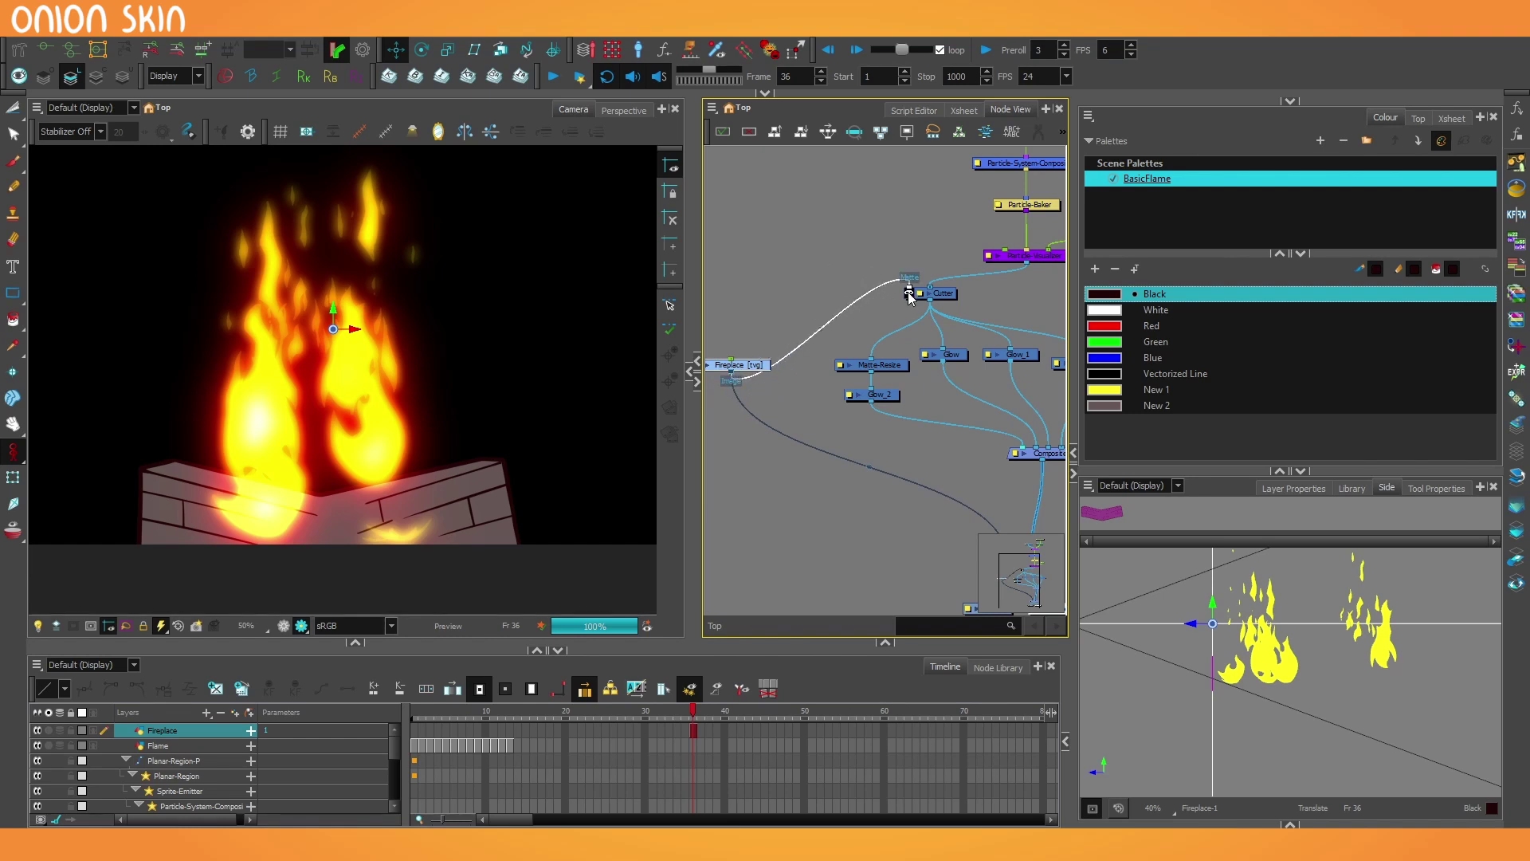
scroll(853, 317, "down", 1)
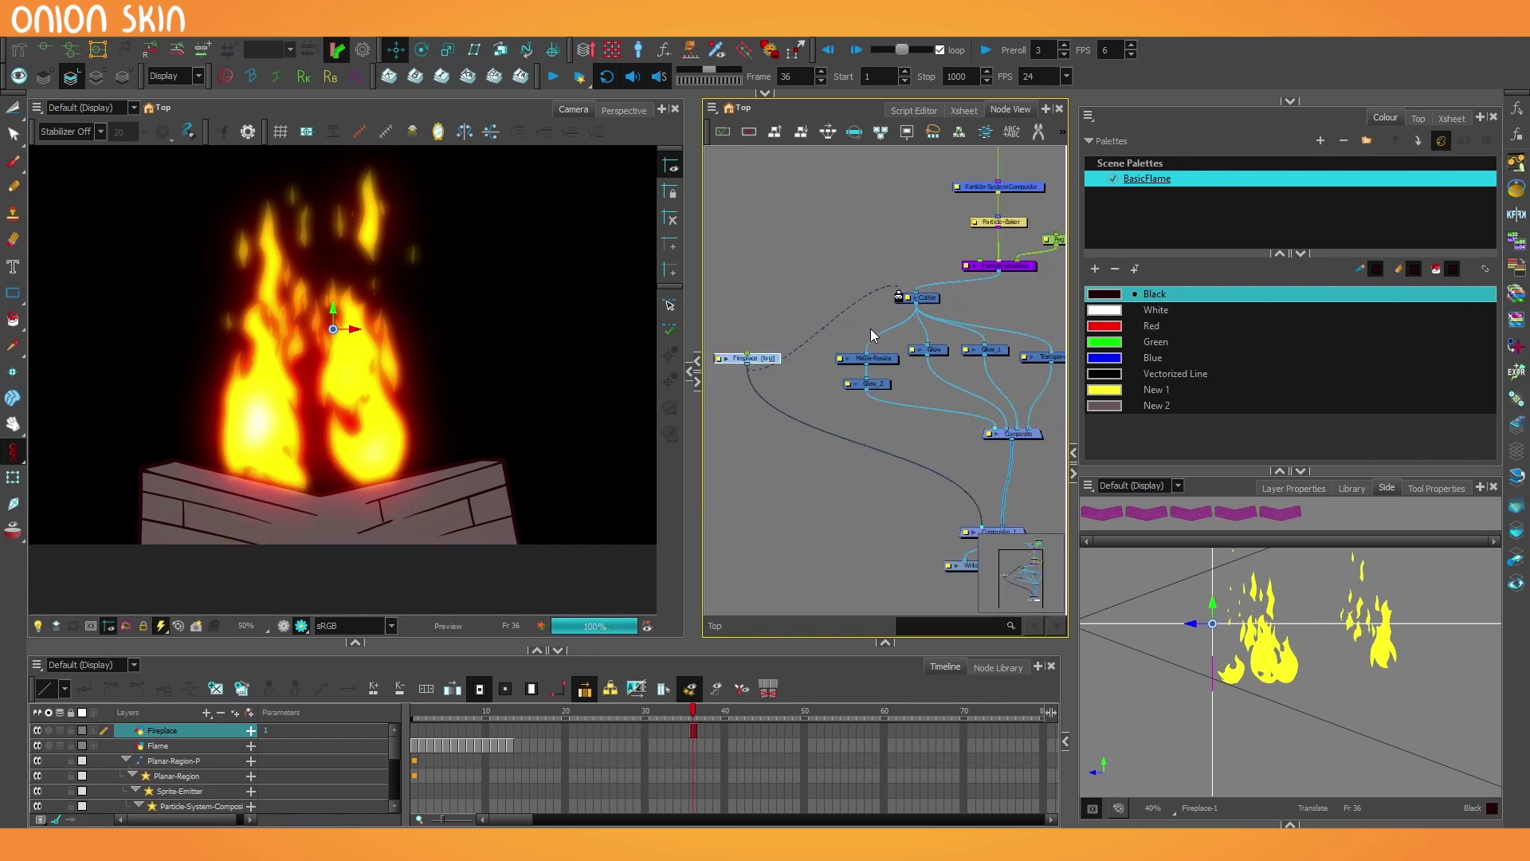
left_click_drag(873, 340, 825, 343)
scroll(353, 507, "up", 2)
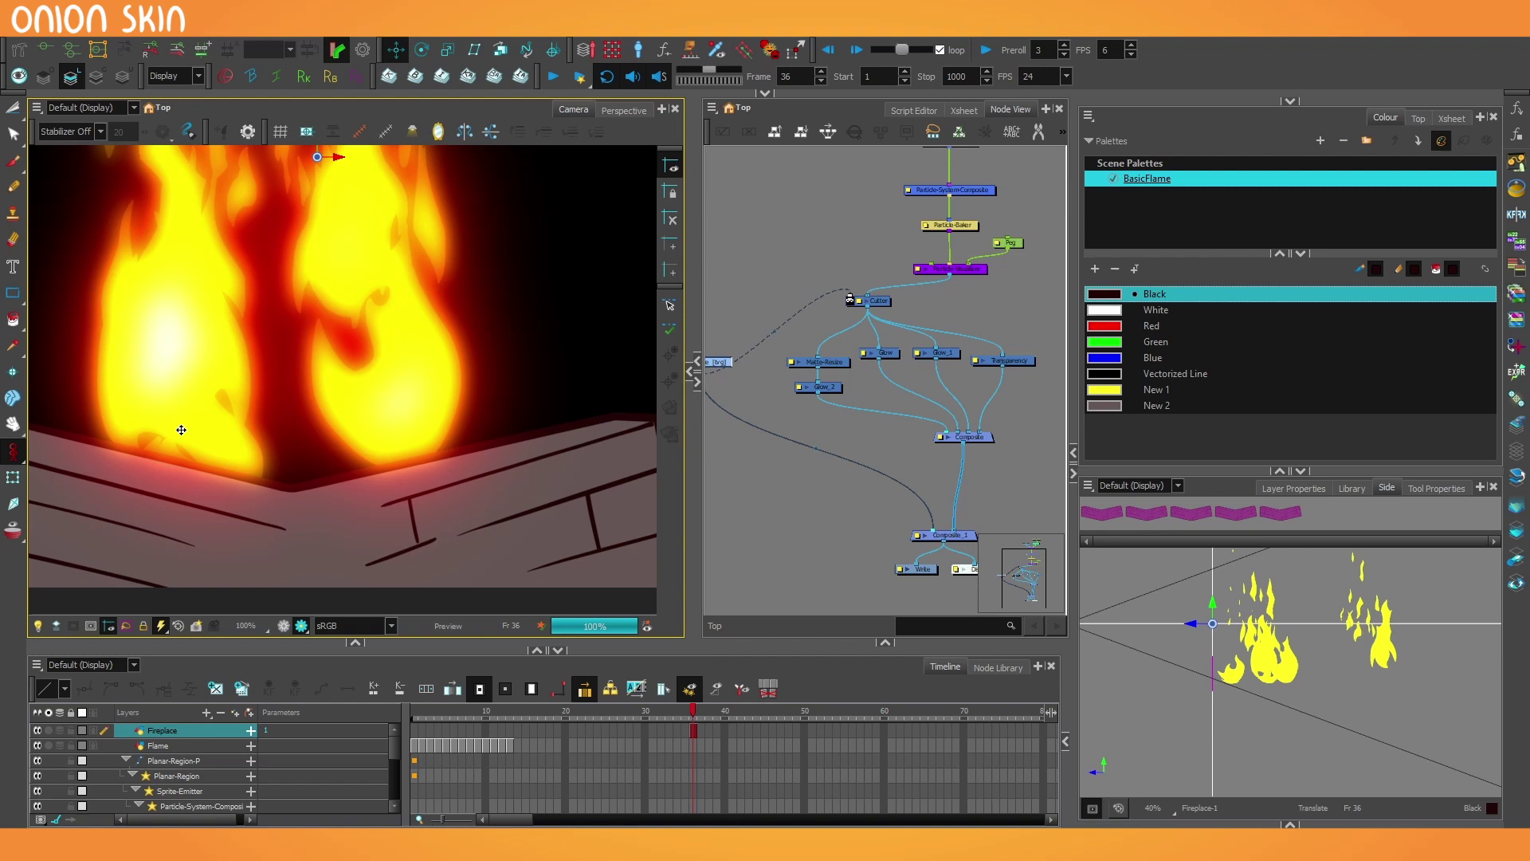
scroll(385, 485, "down", 2)
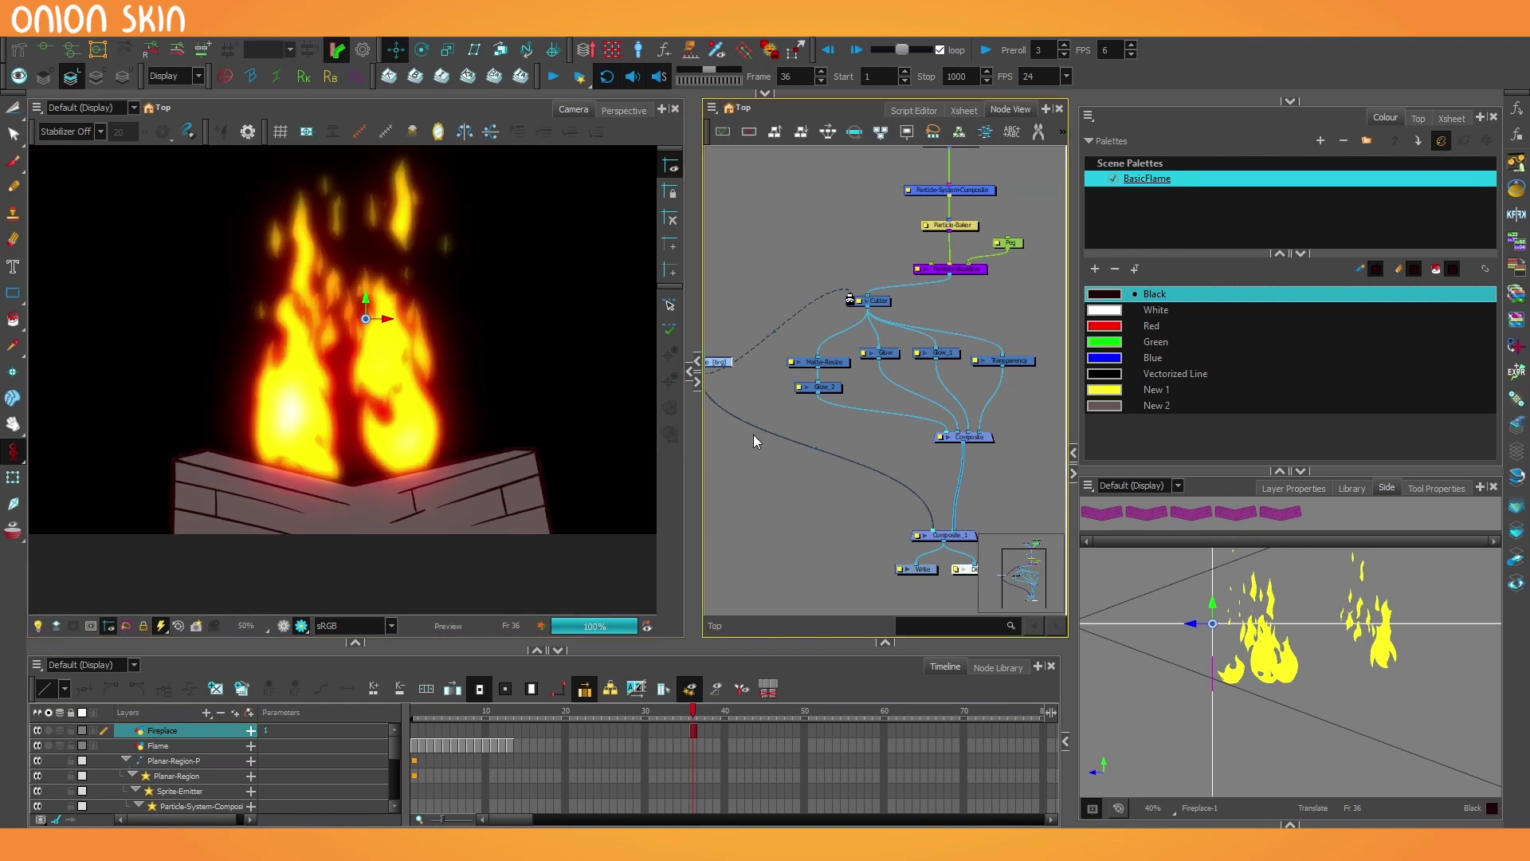
Select the Planar-Region-P peg, go to frame 1 and turn on Animate mode
scroll(333, 467, "up", 2)
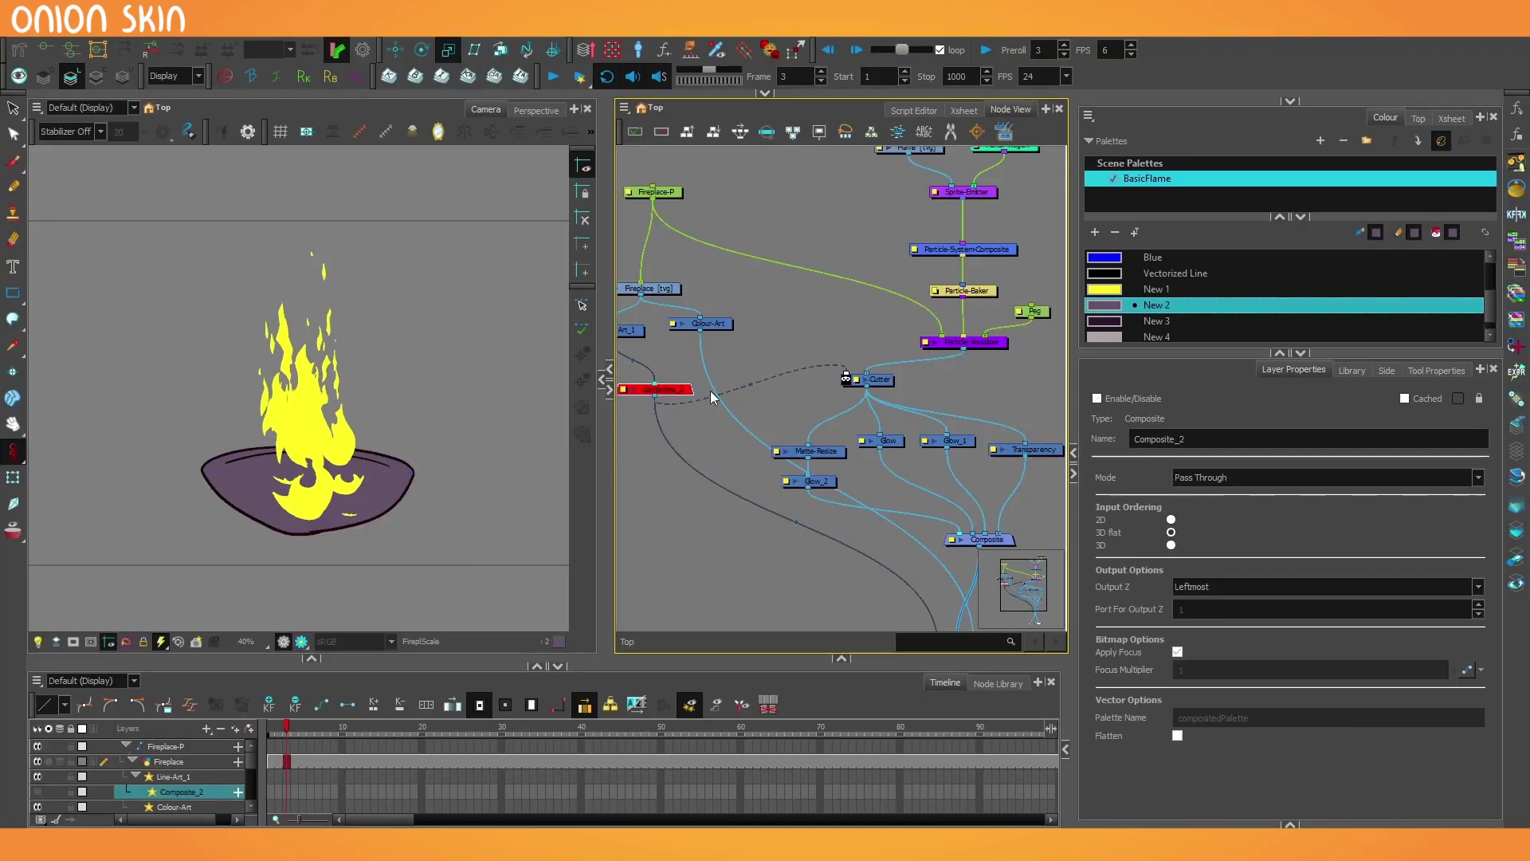
left_click_drag(711, 387, 765, 423)
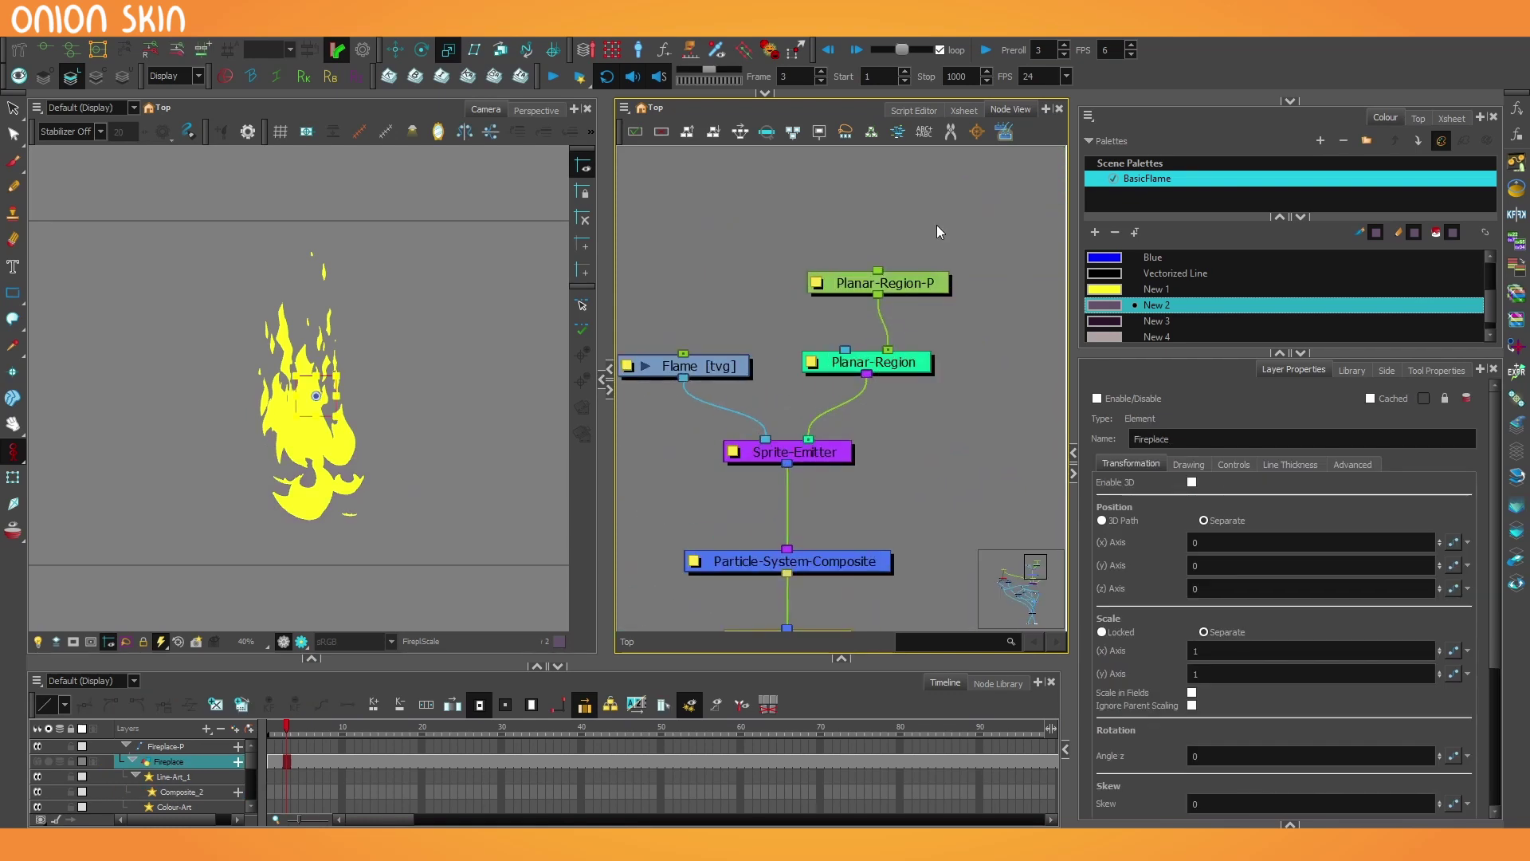
left_click(925, 283)
left_click(867, 289)
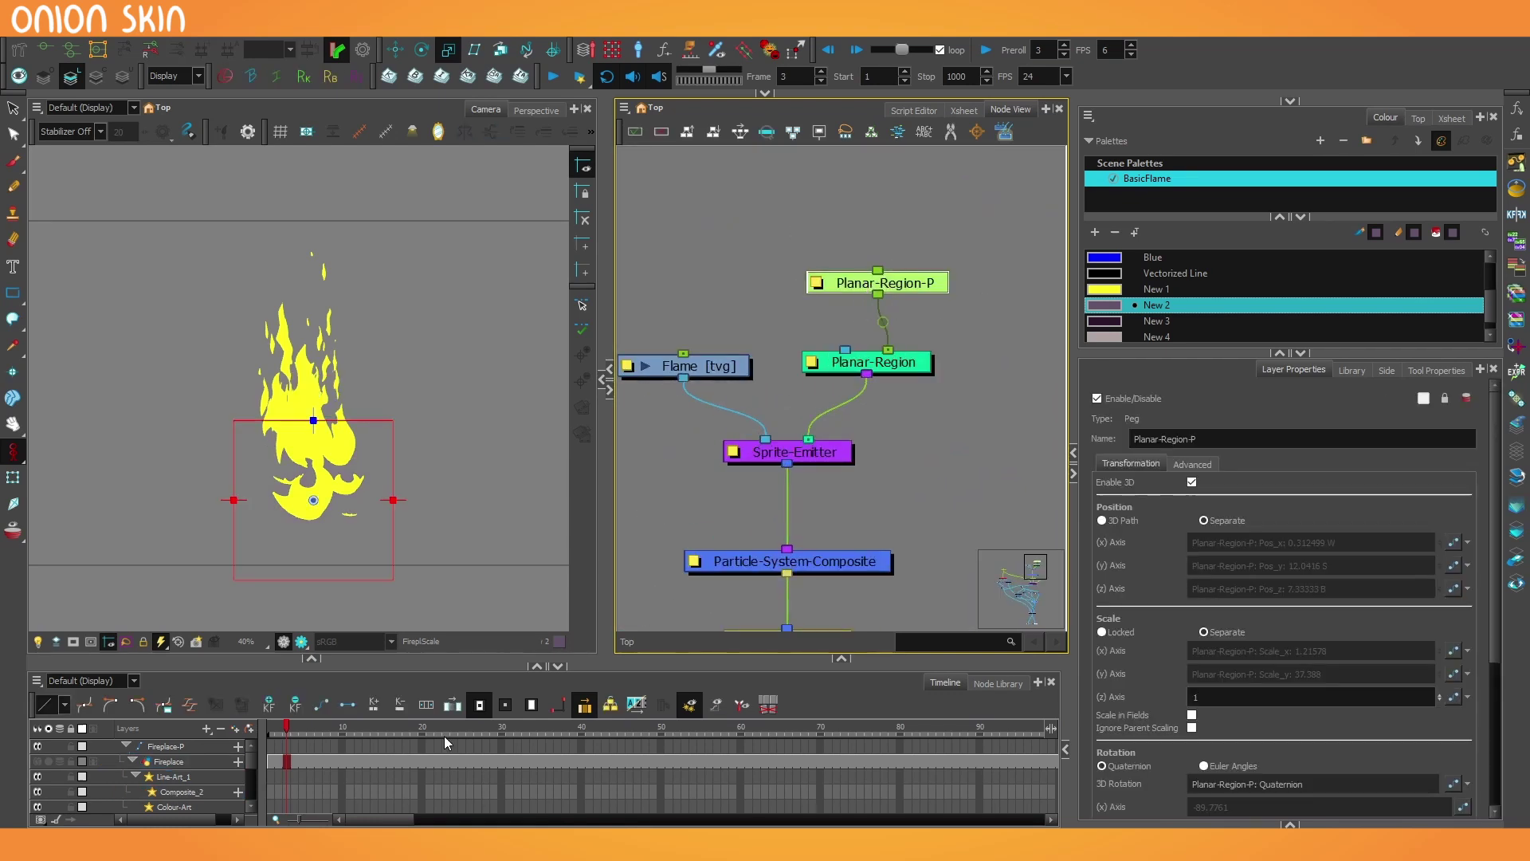
left_click(267, 725)
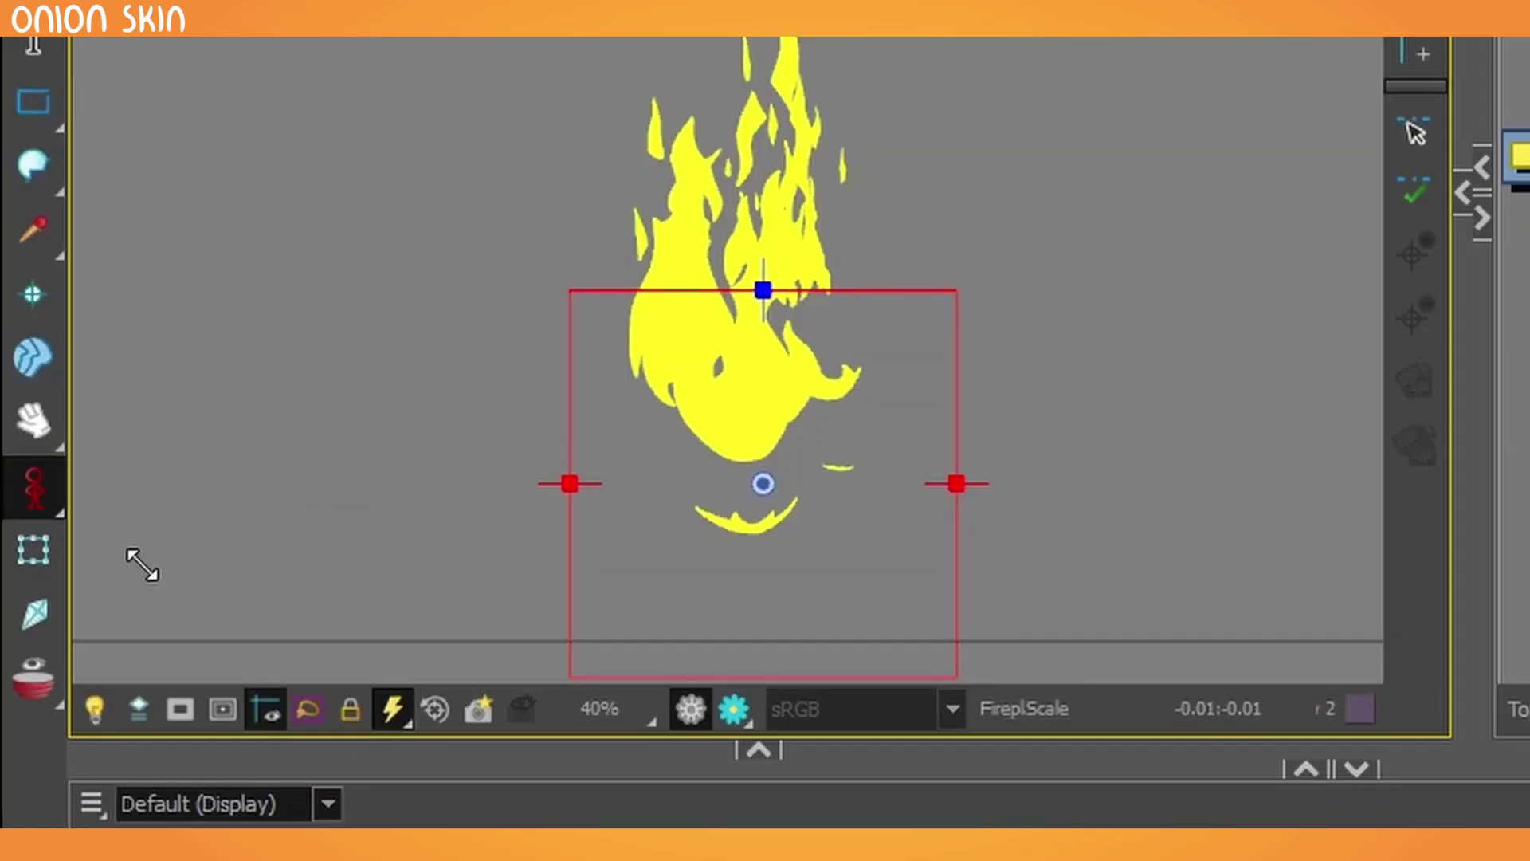
left_click(8, 451)
left_click(63, 453)
scroll(521, 265, "down", 2)
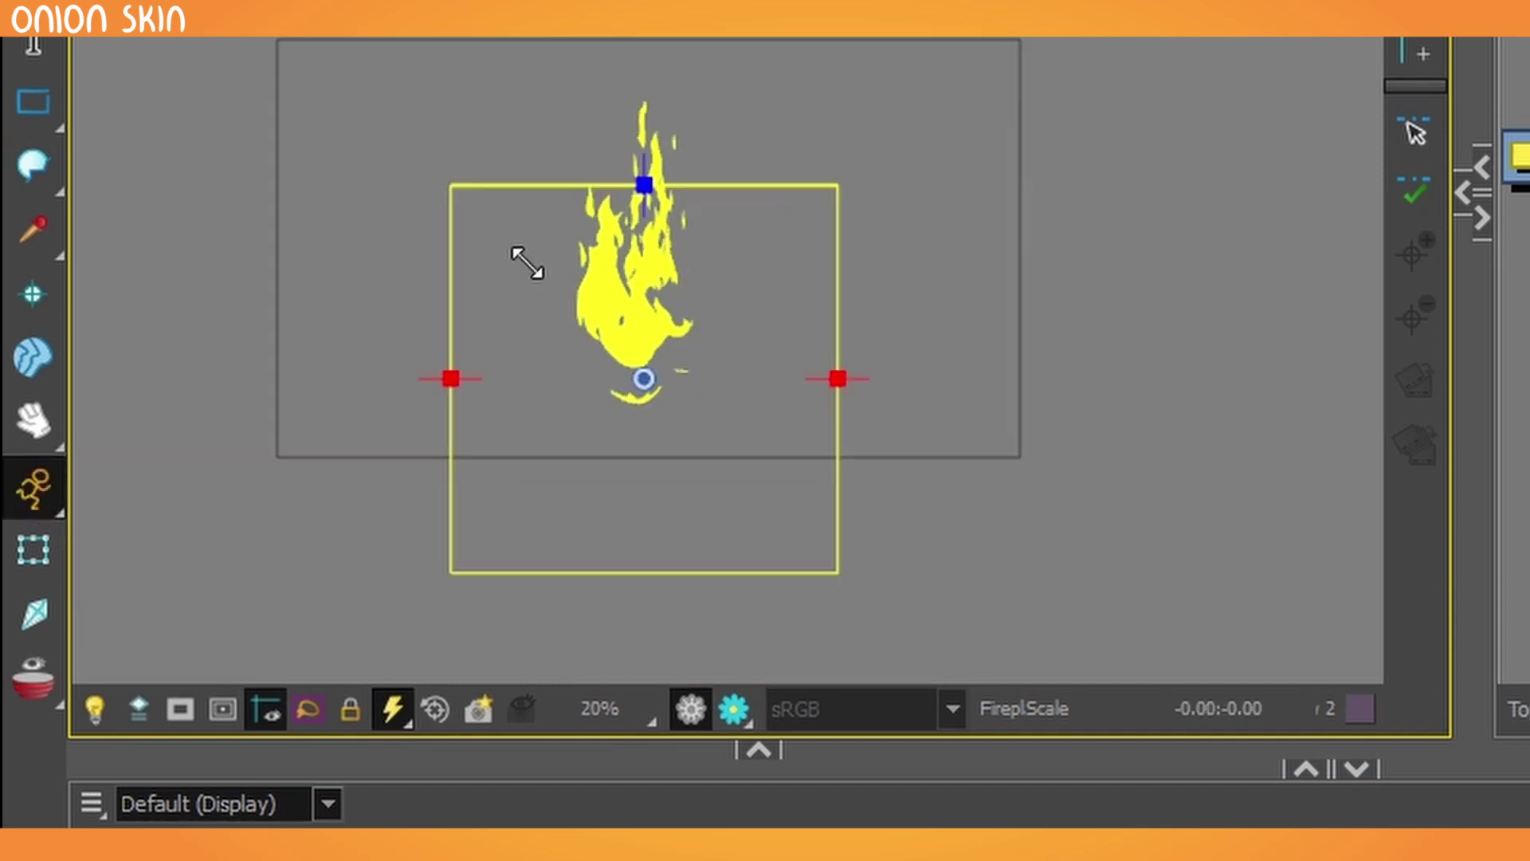
Keyframe the Planar-Region-P peg past the camera frame's right edge at frame 25, and back to the far left further along the timeline
left_click_drag(250, 527, 497, 497)
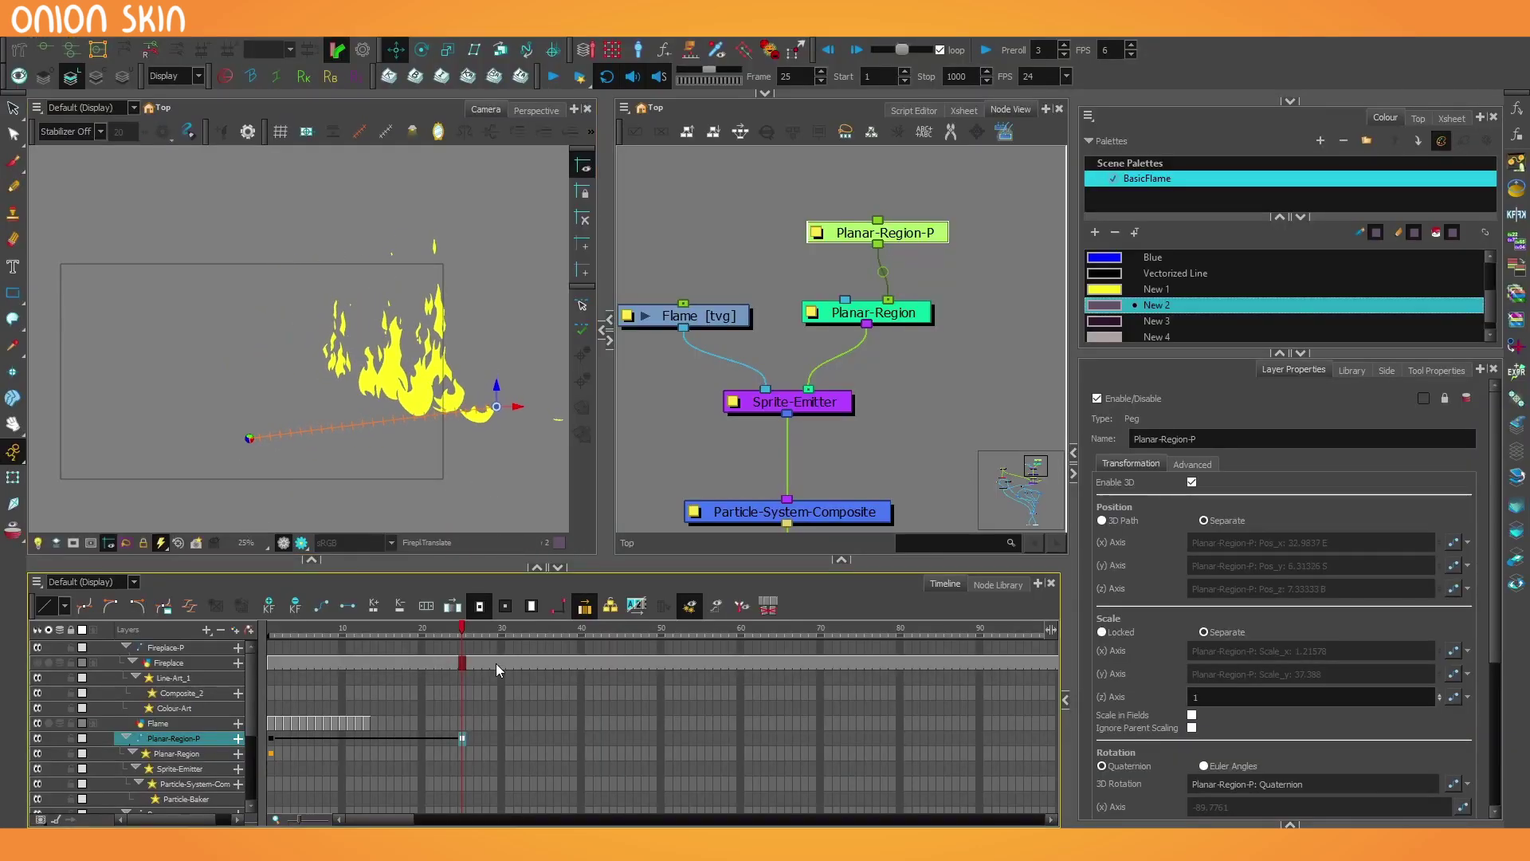
left_click_drag(487, 632, 622, 632)
left_click_drag(450, 463, 68, 407)
left_click_drag(624, 629, 722, 632)
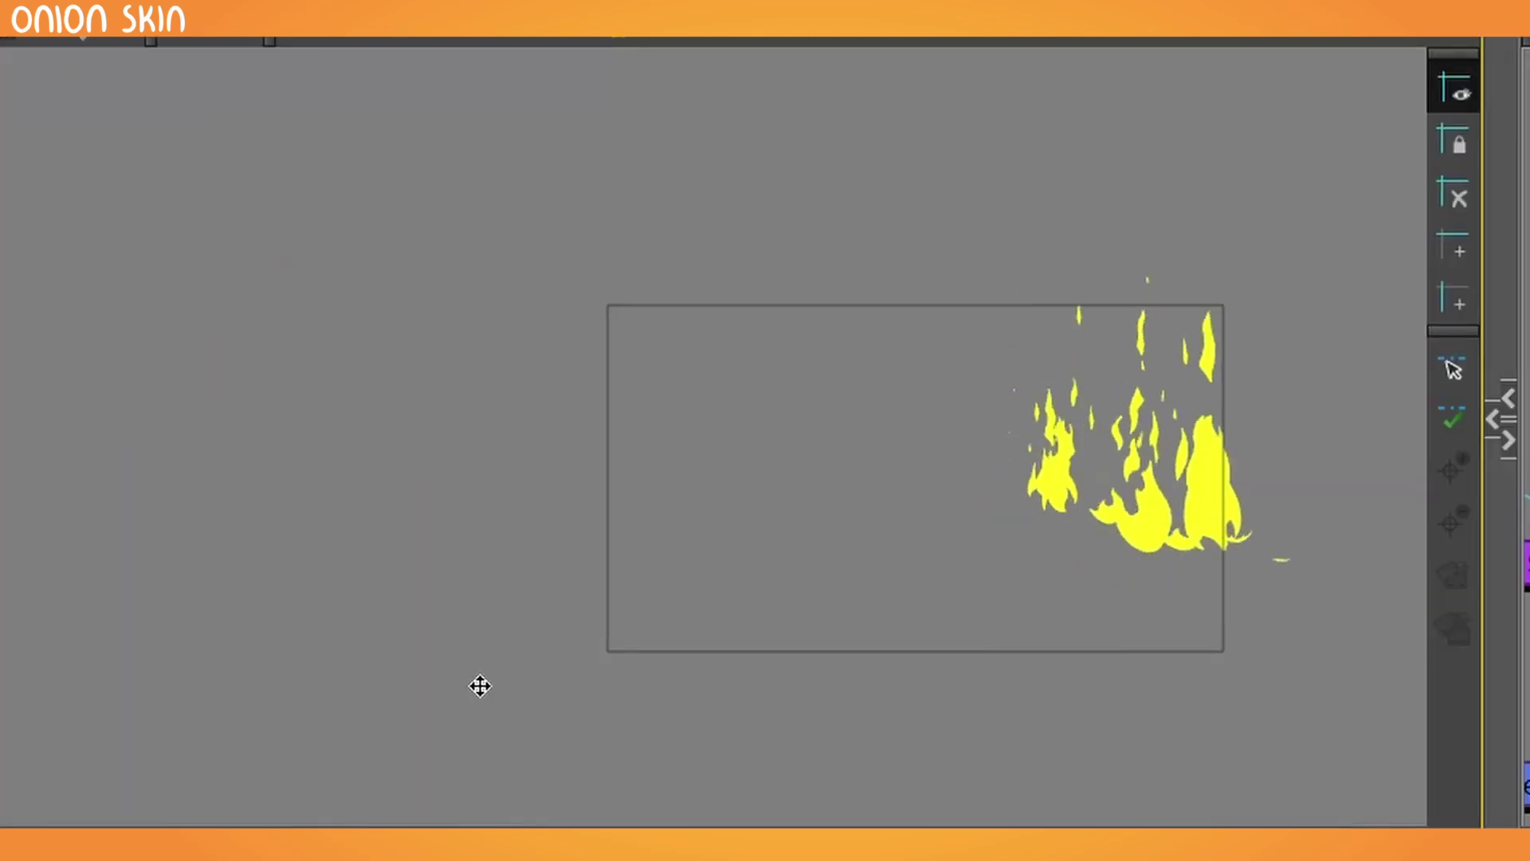